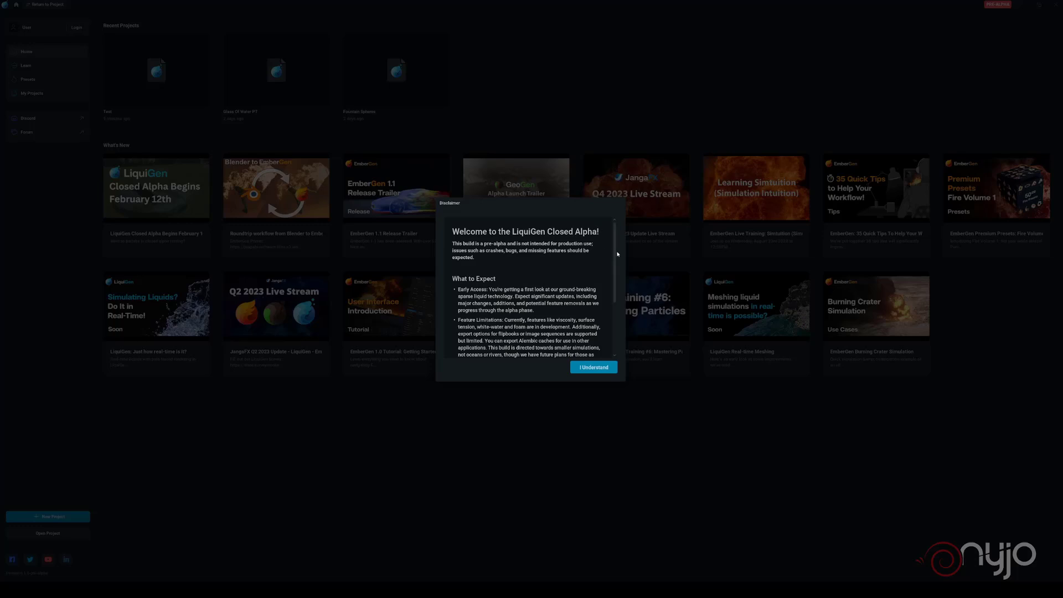
Step: Read through the LiquiGen closed alpha disclaimer and acknowledge it
scroll(618, 254, "down", 5)
scroll(618, 255, "up", 5)
scroll(615, 261, "down", 4)
scroll(616, 259, "up", 4)
left_click(576, 369)
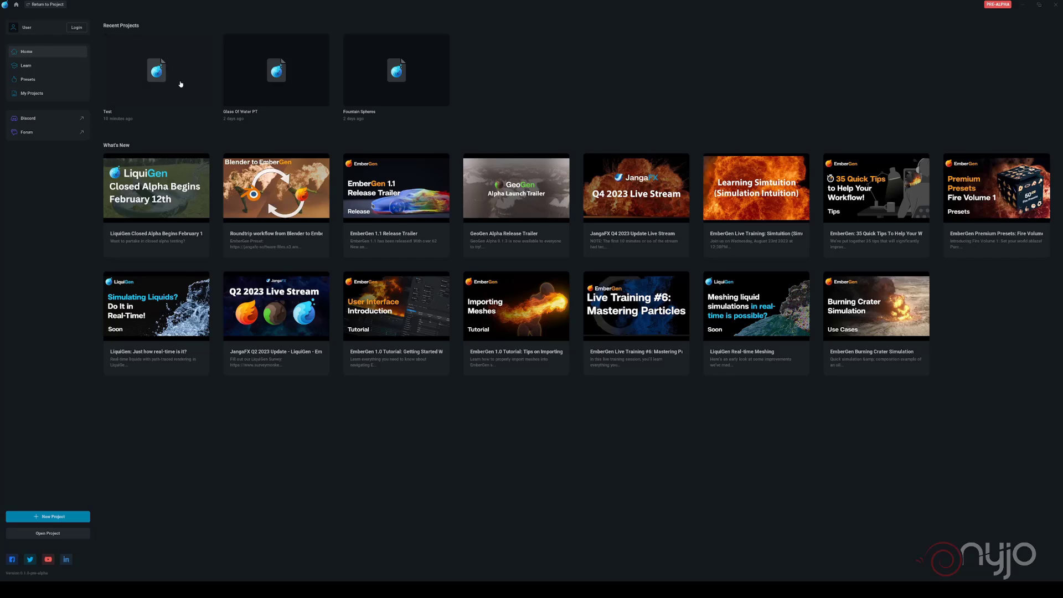
Step: Open the Whirlpool preset and examine its running liquid simulation from several angles
left_click(42, 81)
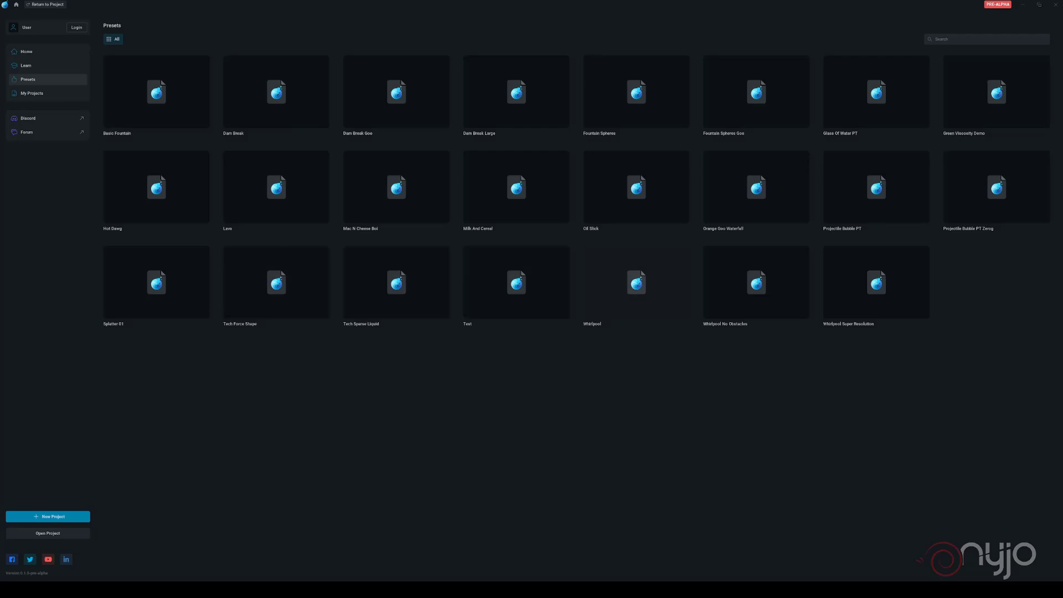
left_click(636, 299)
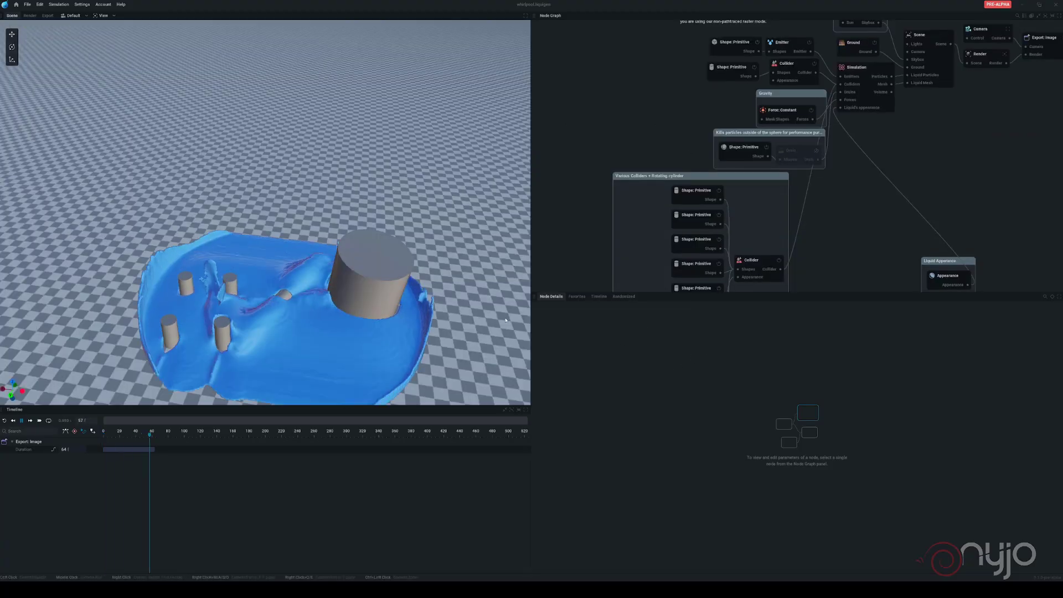
left_click_drag(388, 188, 521, 166)
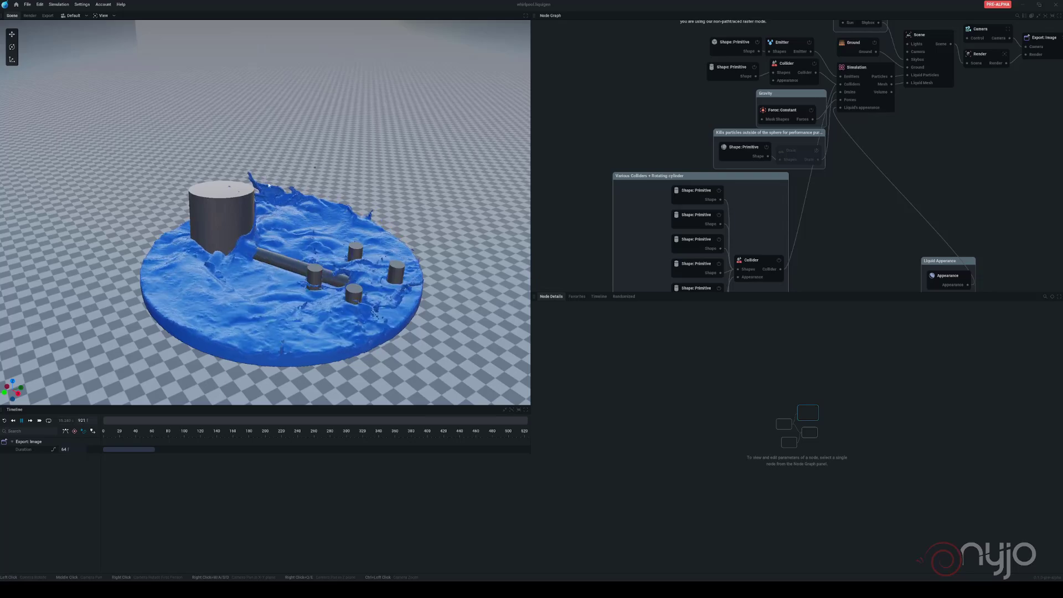
left_click_drag(300, 267, 421, 310)
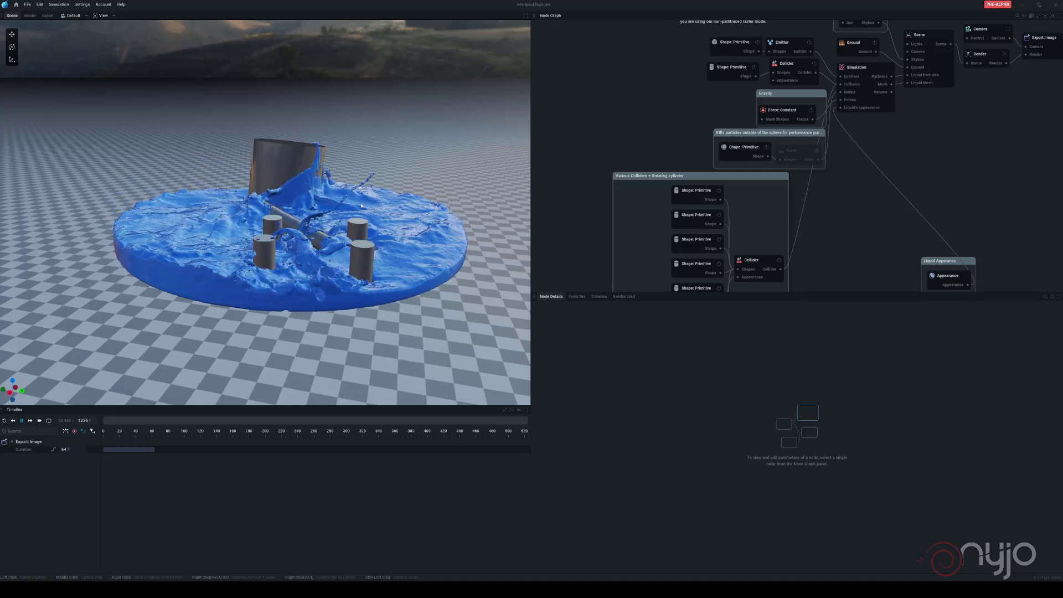
left_click_drag(288, 240, 308, 272)
Step: Reposition the particle-killing group and the Gravity group in the node graph, clear of the Simulation node
middle_click_drag(860, 167, 787, 238)
left_click_drag(654, 208, 576, 206)
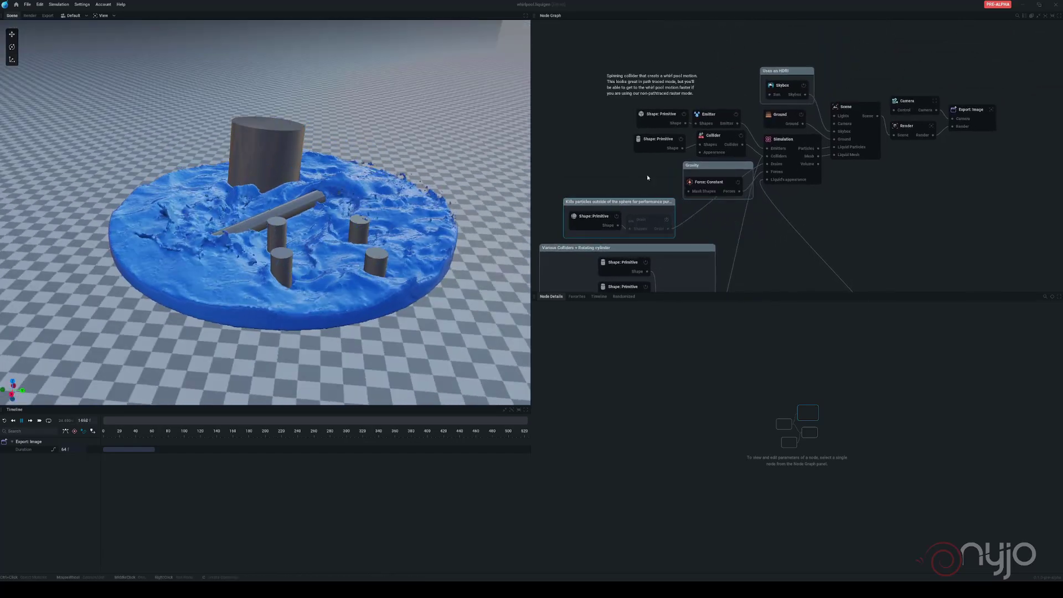
left_click_drag(715, 166, 609, 158)
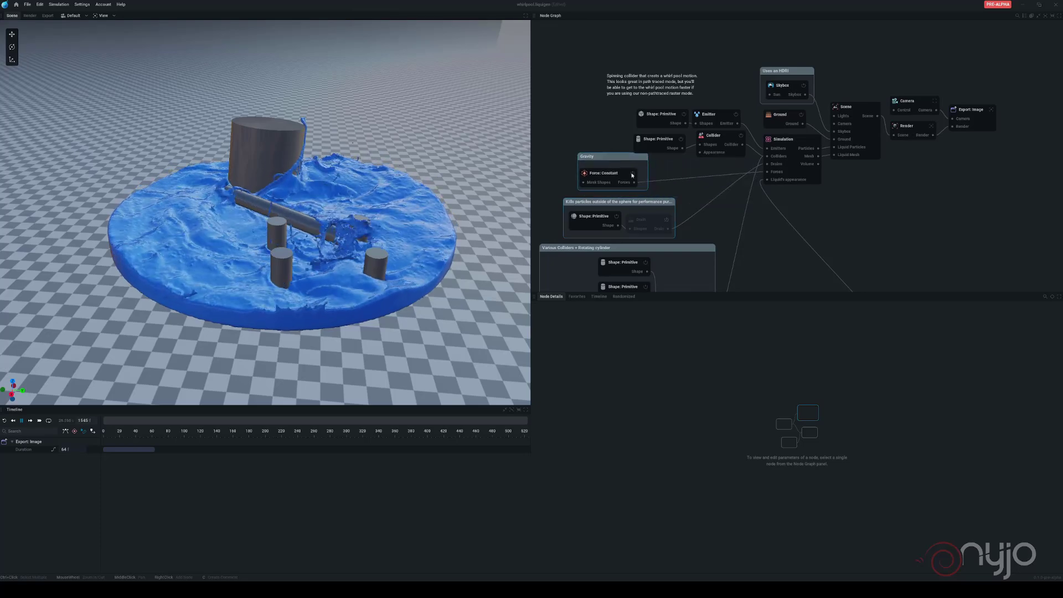
middle_click_drag(756, 225, 831, 205)
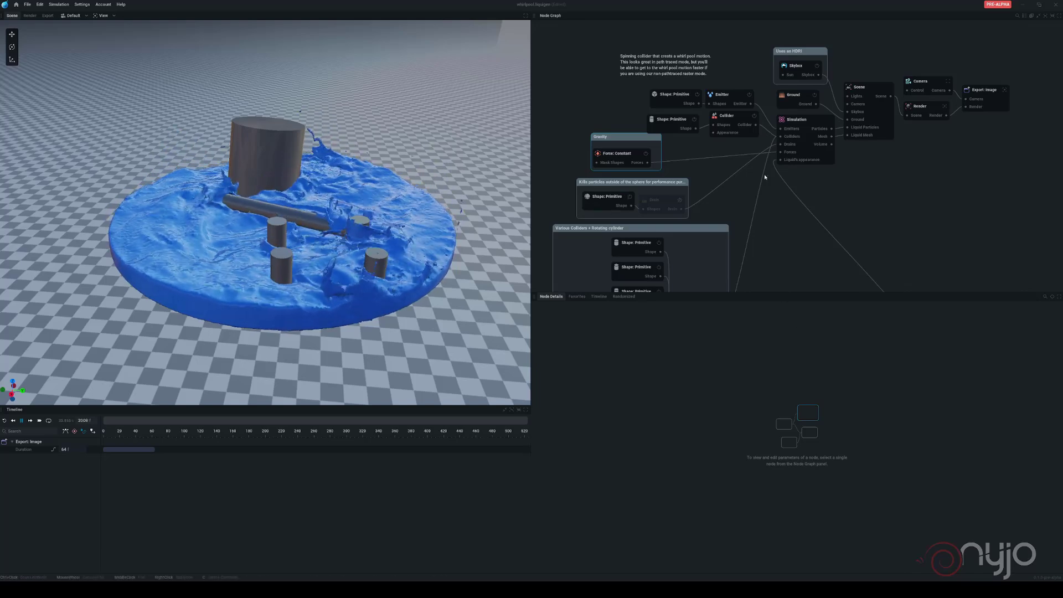
middle_click_drag(781, 224, 842, 240)
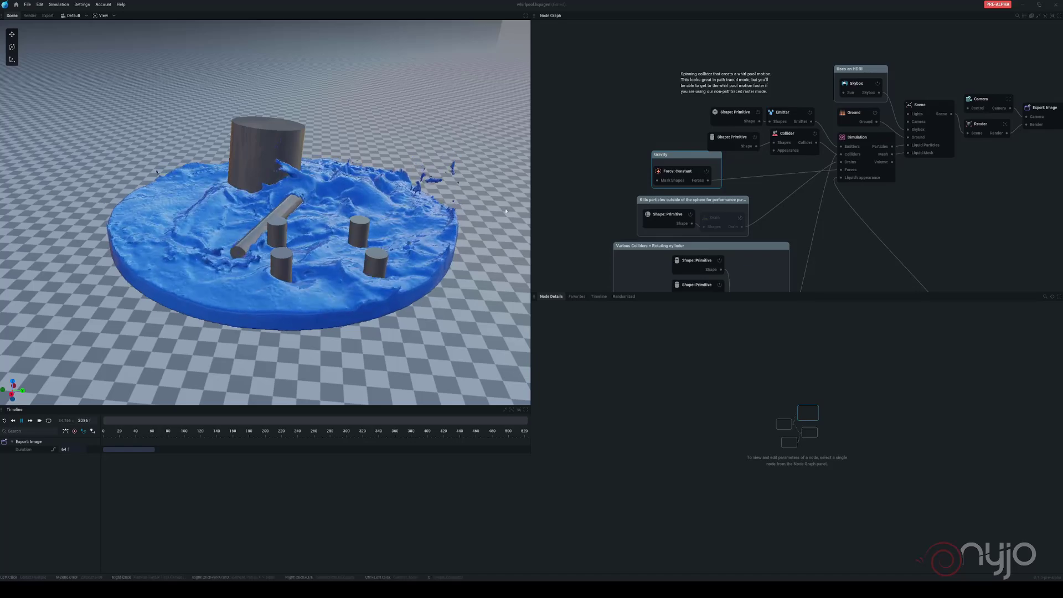
Step: Open the Glass Of Water PT preset without saving the current project, and pause its simulation
left_click(17, 5)
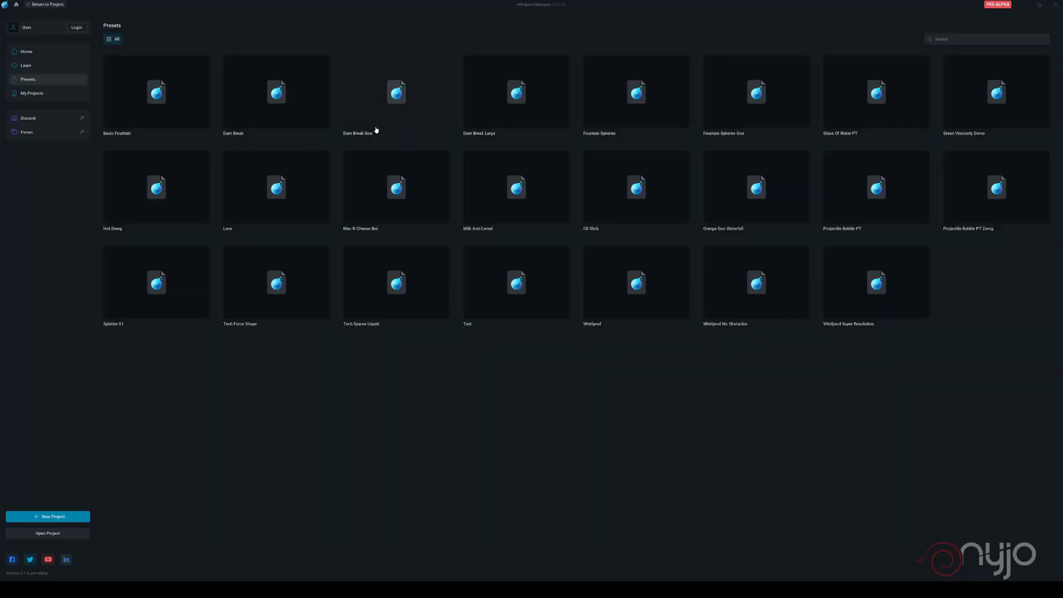
left_click(871, 94)
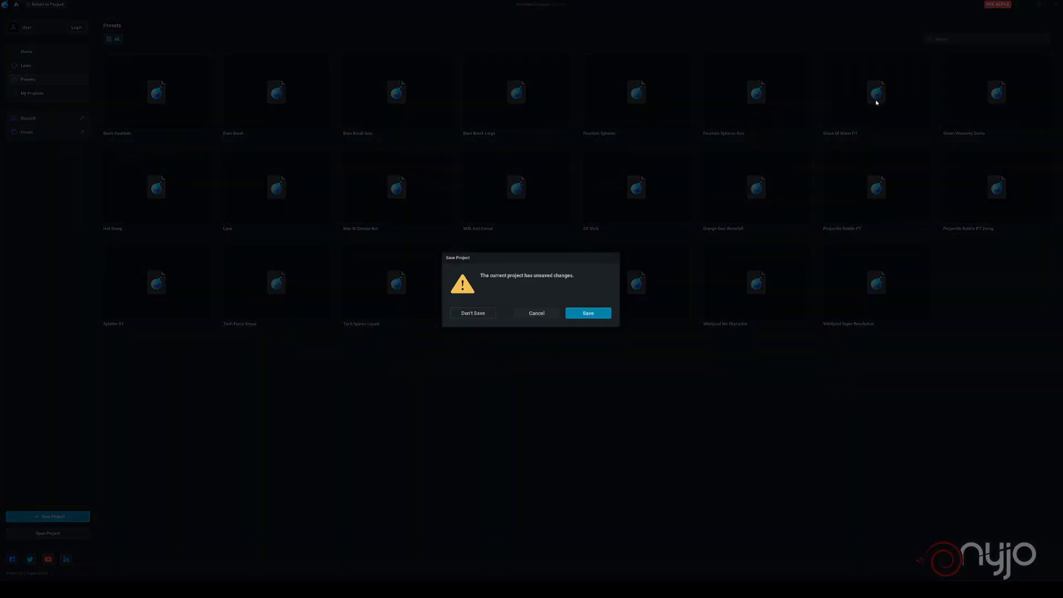
left_click(471, 313)
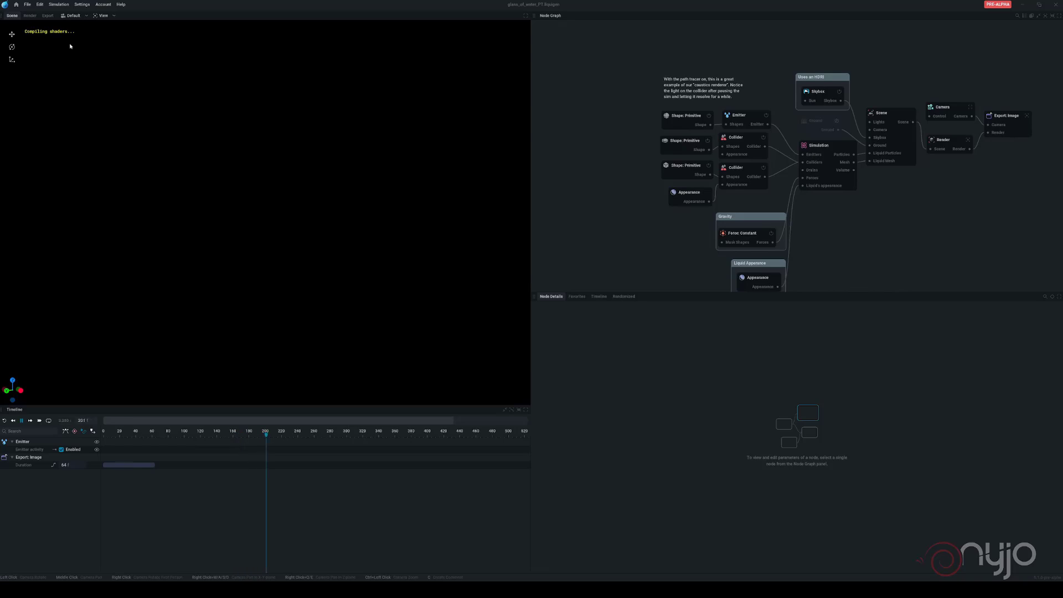
left_click(22, 421)
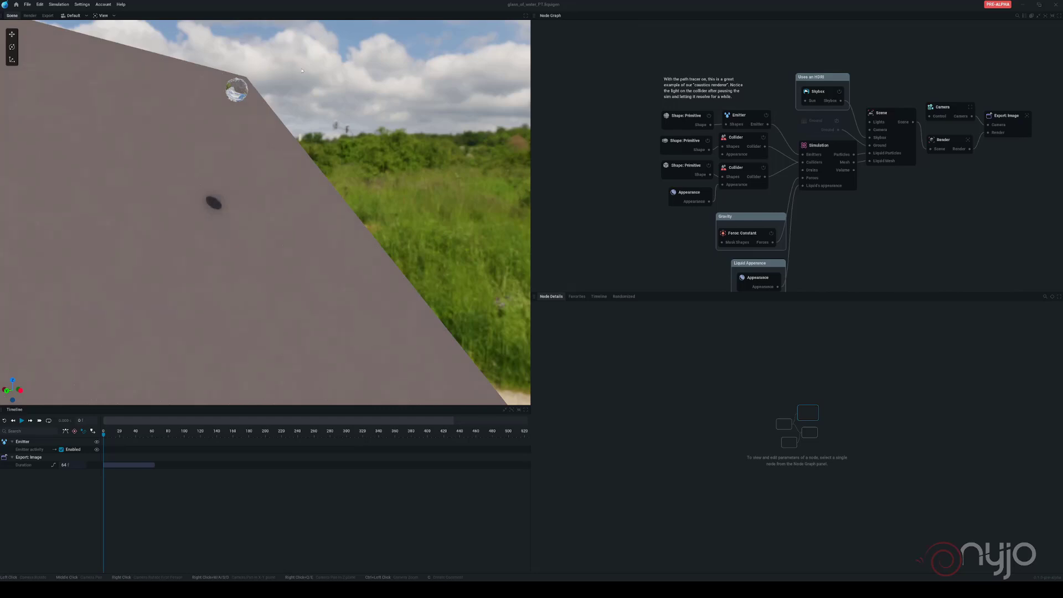
Step: Show the Render node's settings, then run the simulation and pause it to examine the path-traced liquid
left_click(945, 139)
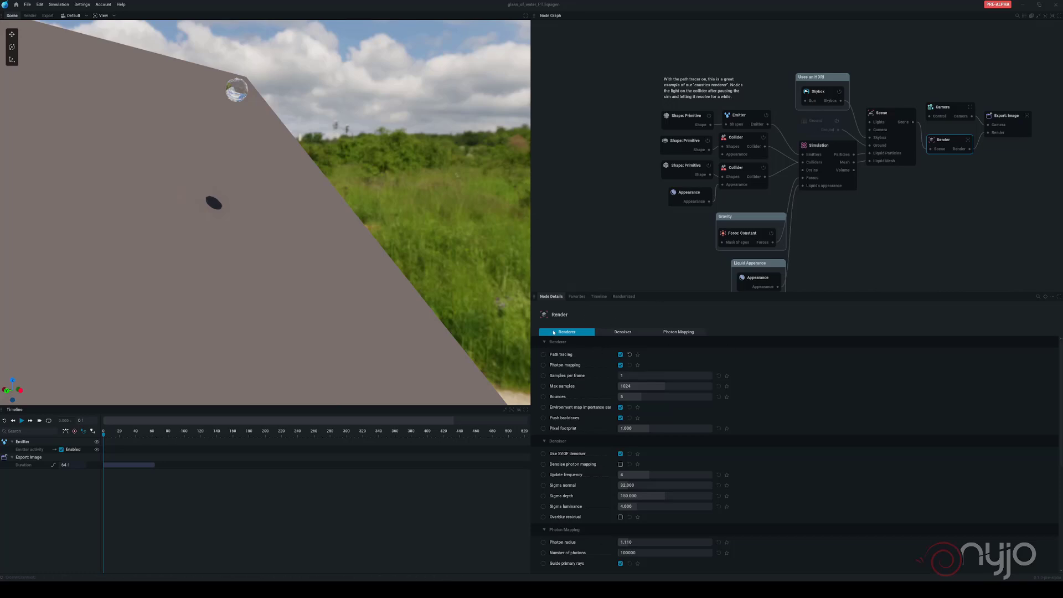
left_click(20, 423)
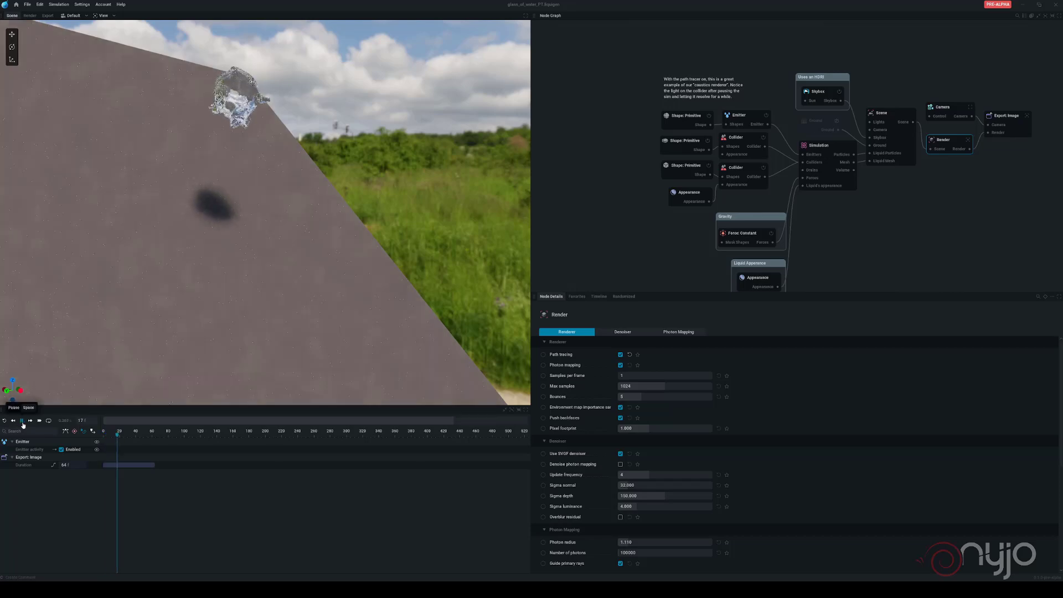
left_click_drag(261, 237, 233, 235)
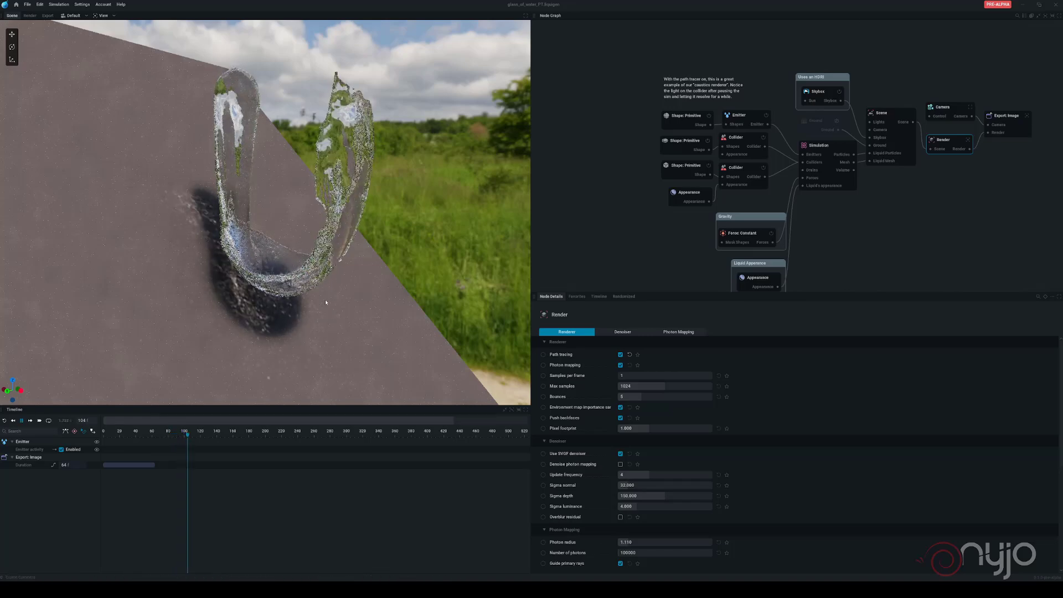
key("space")
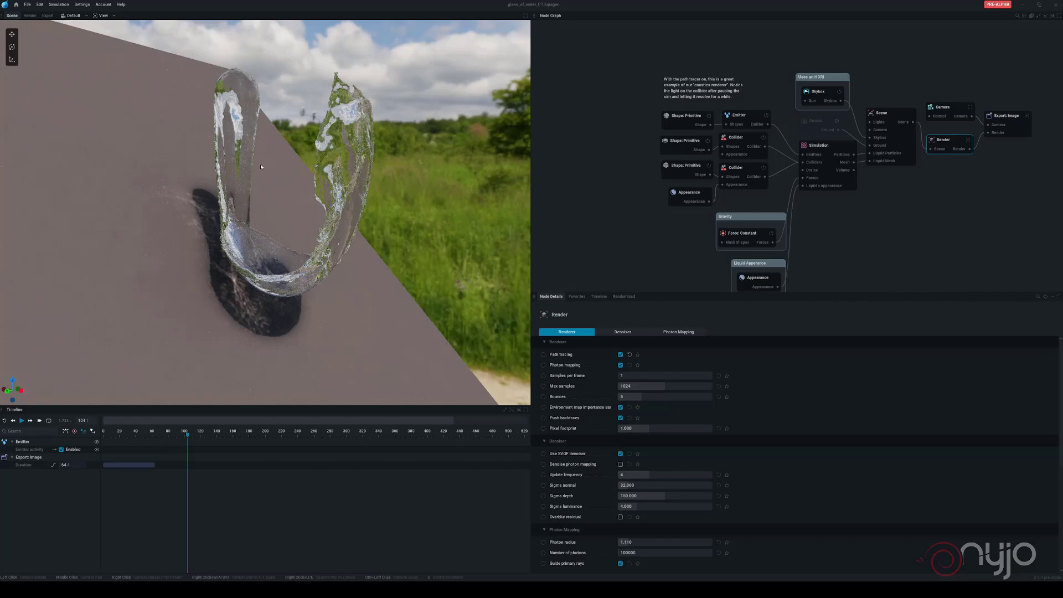
mouse_move(225, 253)
left_mouse_down()
mouse_move(183, 250)
mouse_move(258, 255)
mouse_move(231, 254)
mouse_move(246, 259)
left_mouse_up()
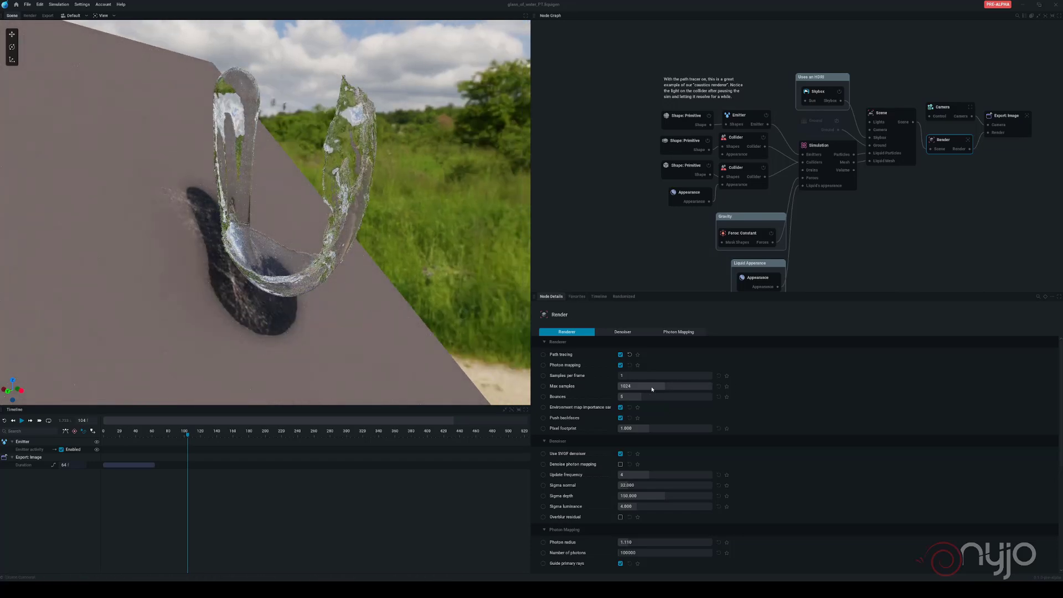
Step: Set the Render node's max samples to 20 and check the resulting path-traced quality
left_click(675, 384)
type("20")
key("Return")
left_click_drag(332, 255, 356, 267)
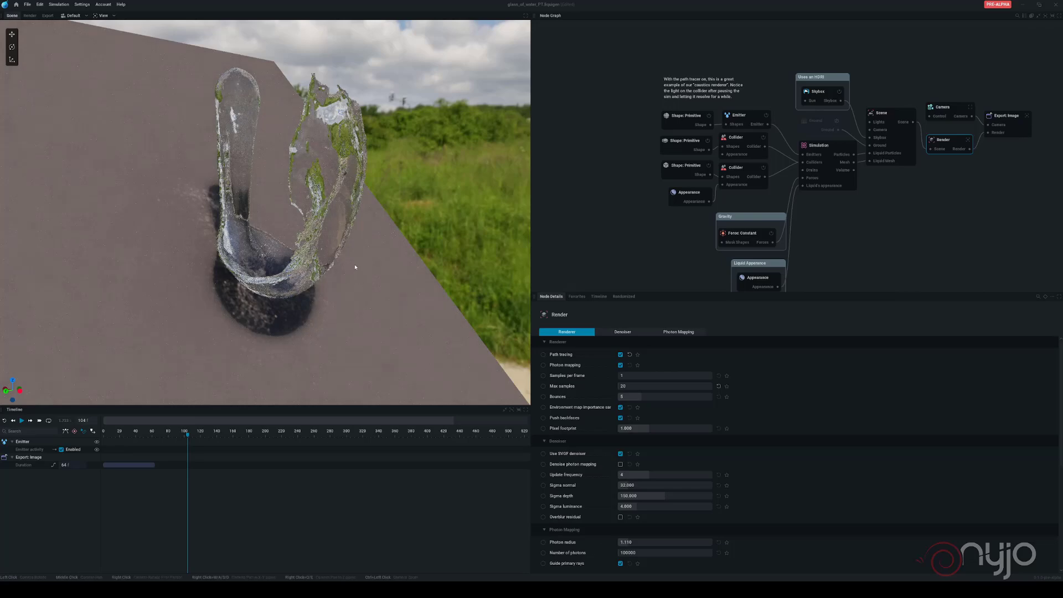
Step: Disable path tracing on the Render node and view the liquid from other angles
left_click(620, 355)
left_click_drag(362, 298, 326, 284)
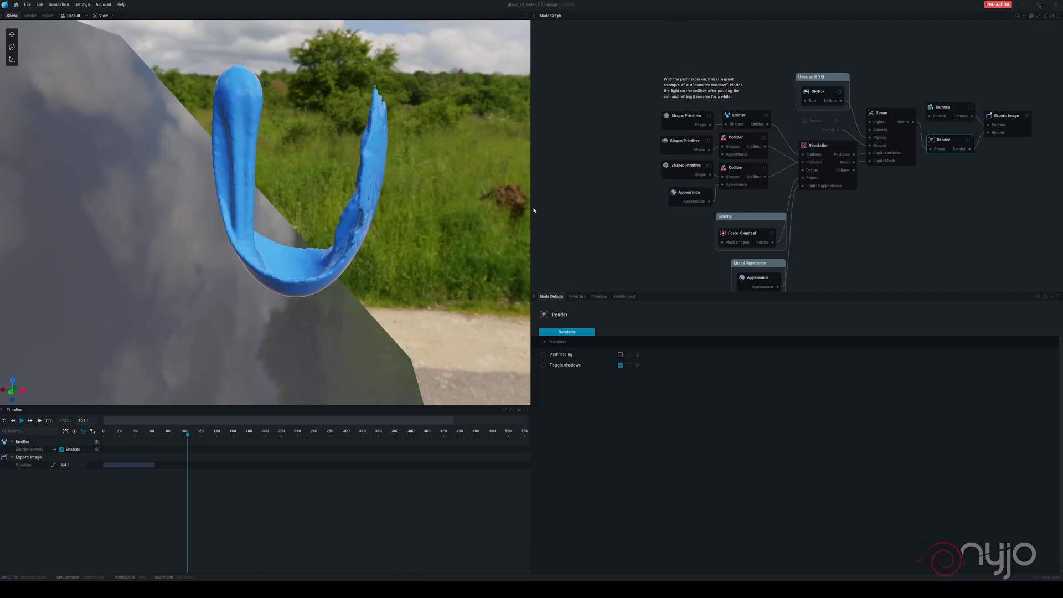
mouse_move(526, 208)
left_mouse_down()
mouse_move(488, 166)
mouse_move(515, 202)
left_mouse_up()
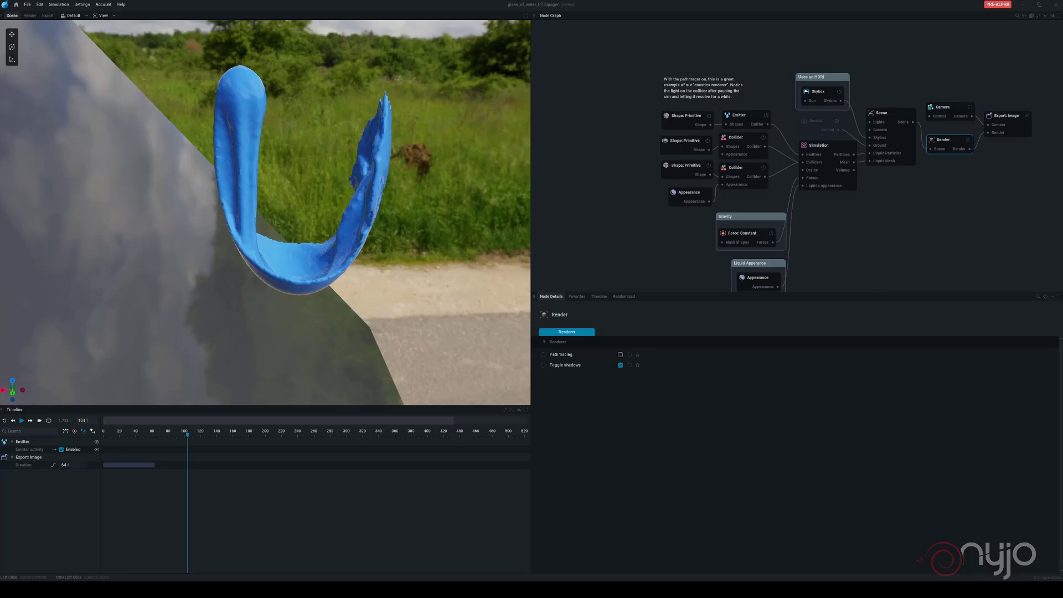
Step: Open the Projectile Bubble PT preset without saving the current project, and bring the liquid block into view
left_click(16, 5)
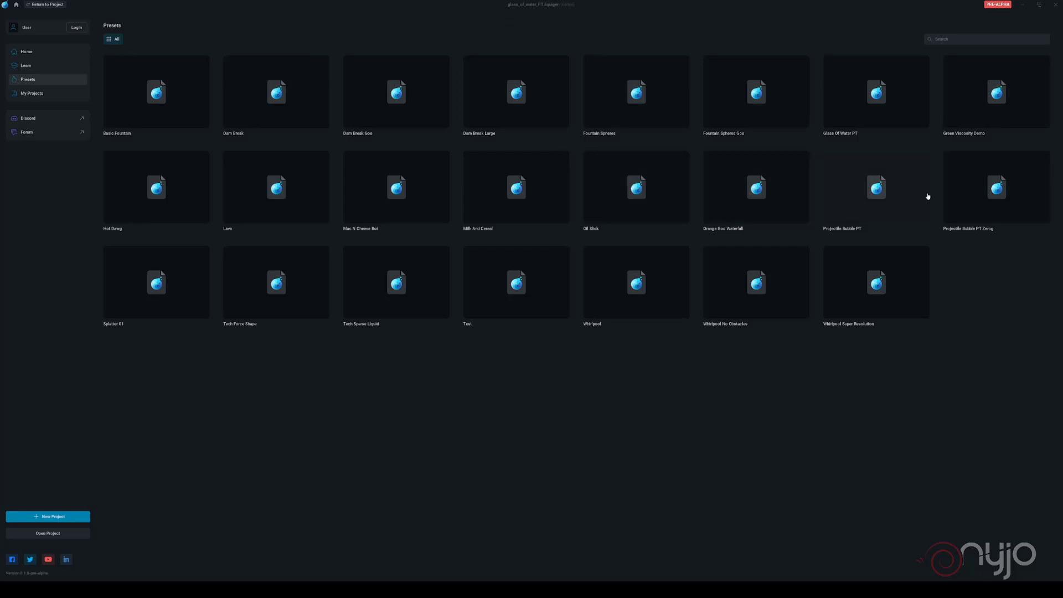
left_click(883, 192)
left_click(473, 313)
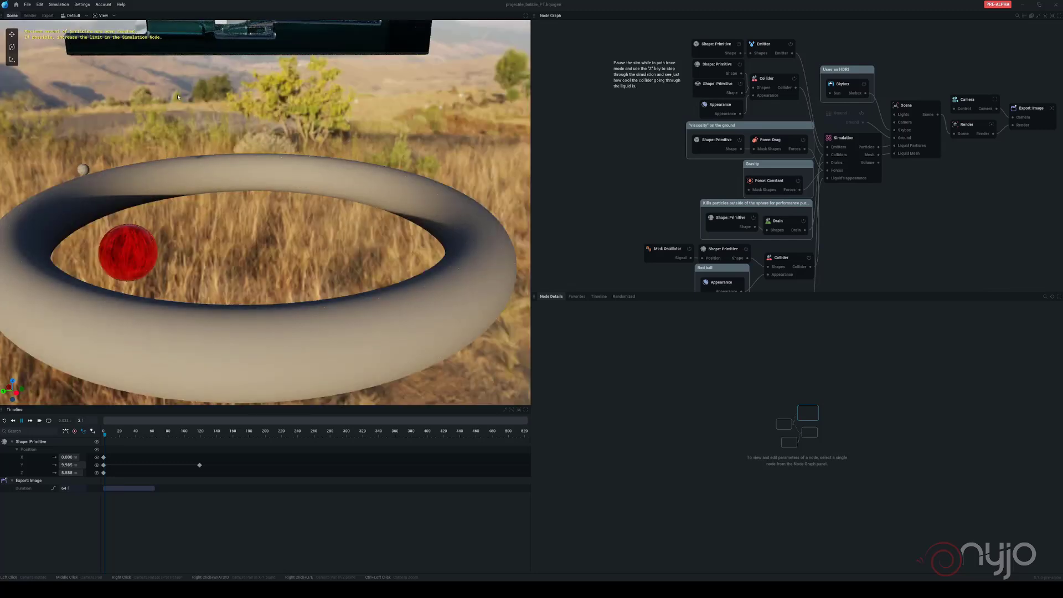
middle_click_drag(178, 96, 283, 139)
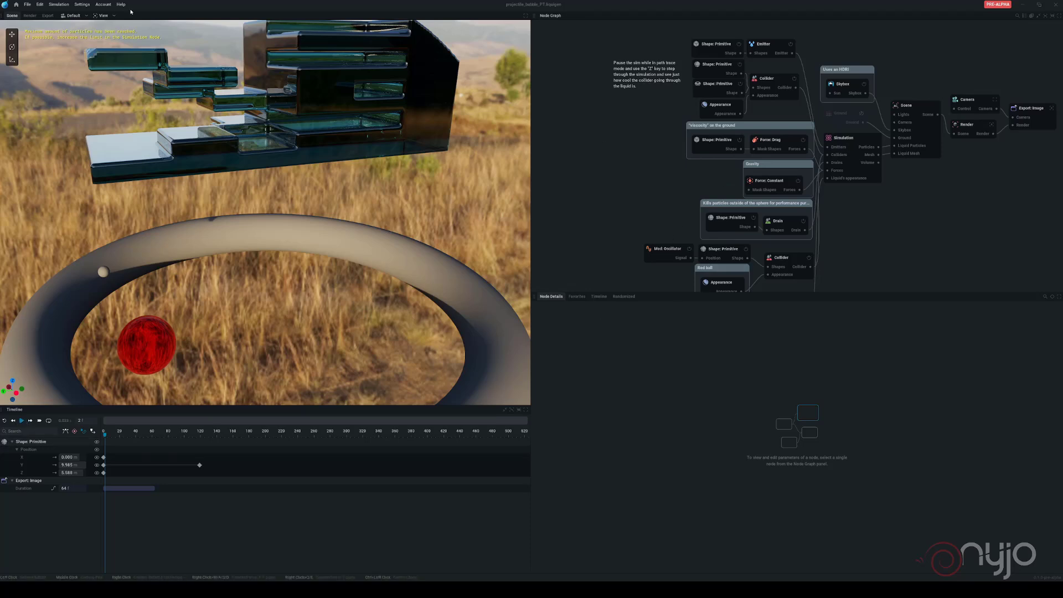
Step: Disable path tracing on the Render node and leave the simulation paused
left_click(977, 126)
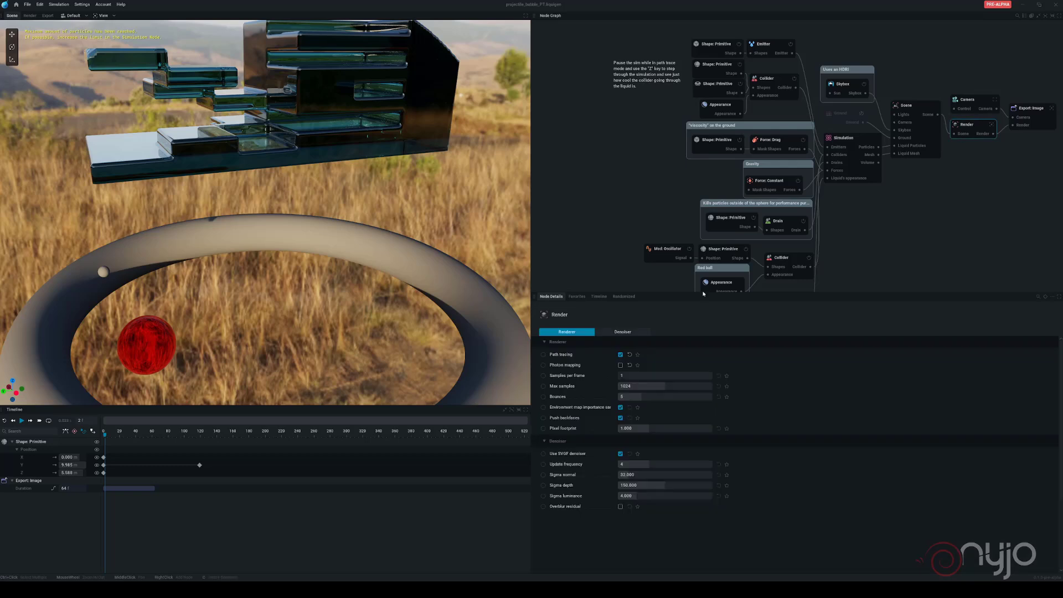
left_click(620, 355)
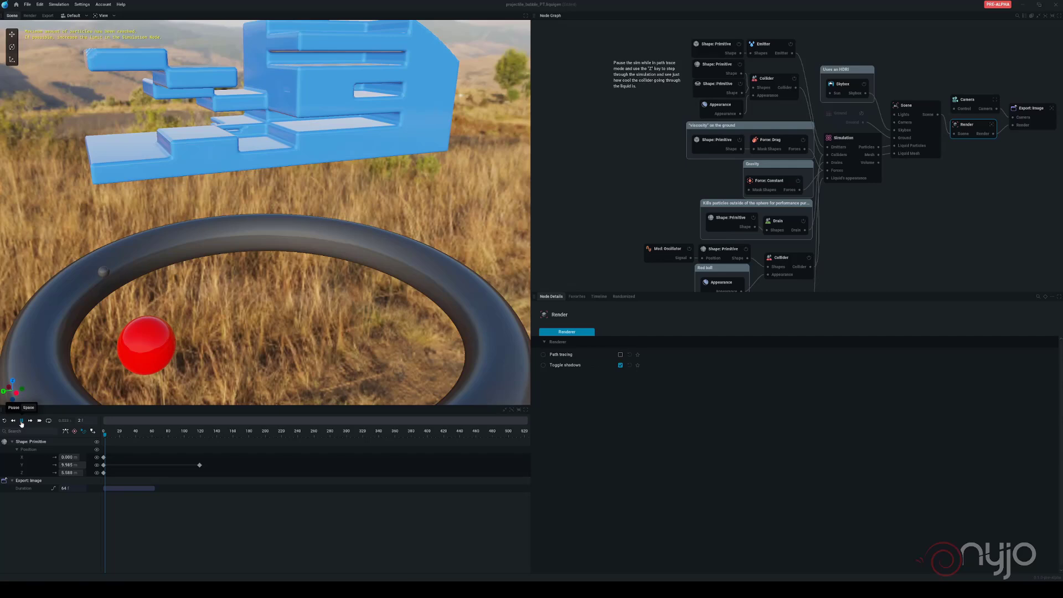
left_click(22, 421)
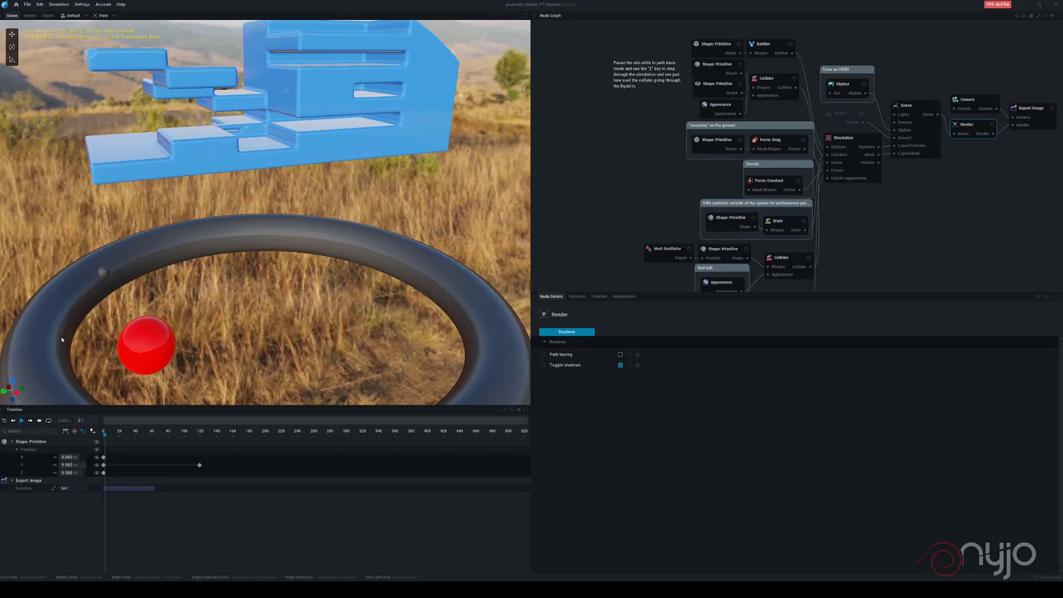
Step: Set the Simulation node's voxel size to 0.2, then run the simulation and pause it
left_click(847, 140)
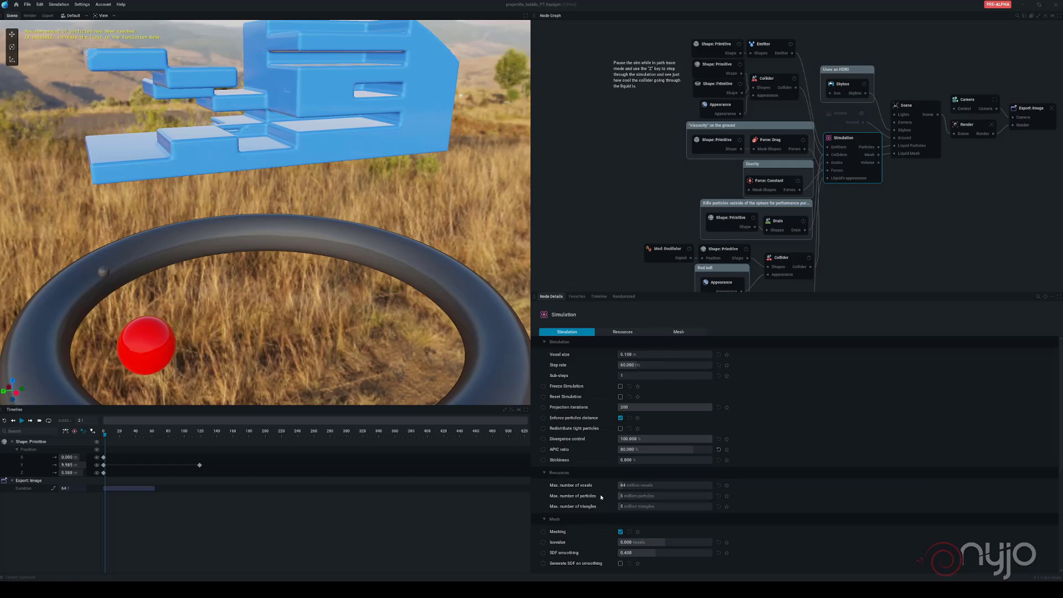
left_click(656, 498)
left_click(643, 355)
type("0.2")
key("Return")
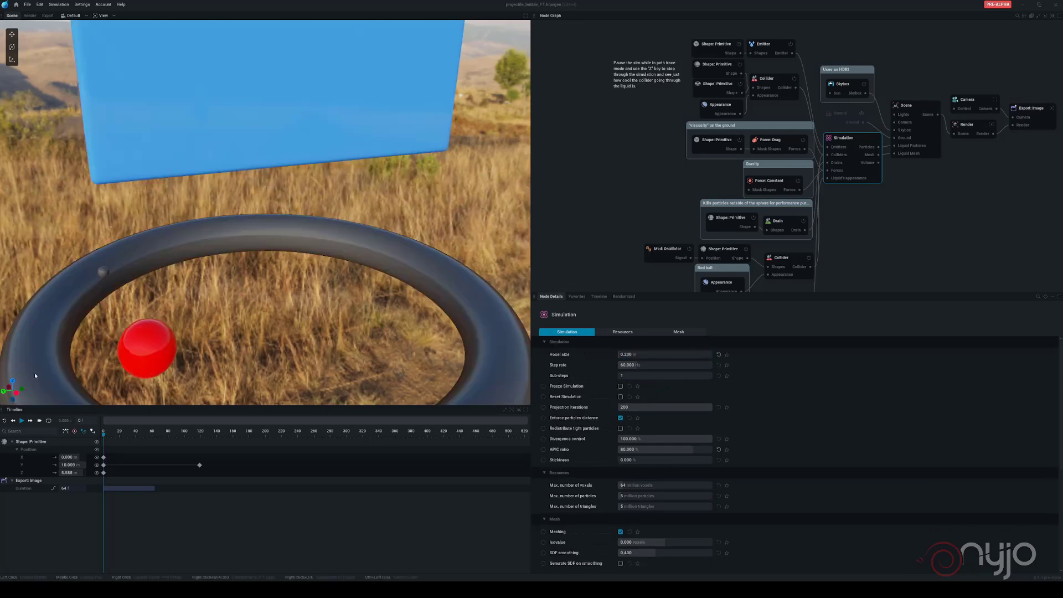
left_click(23, 422)
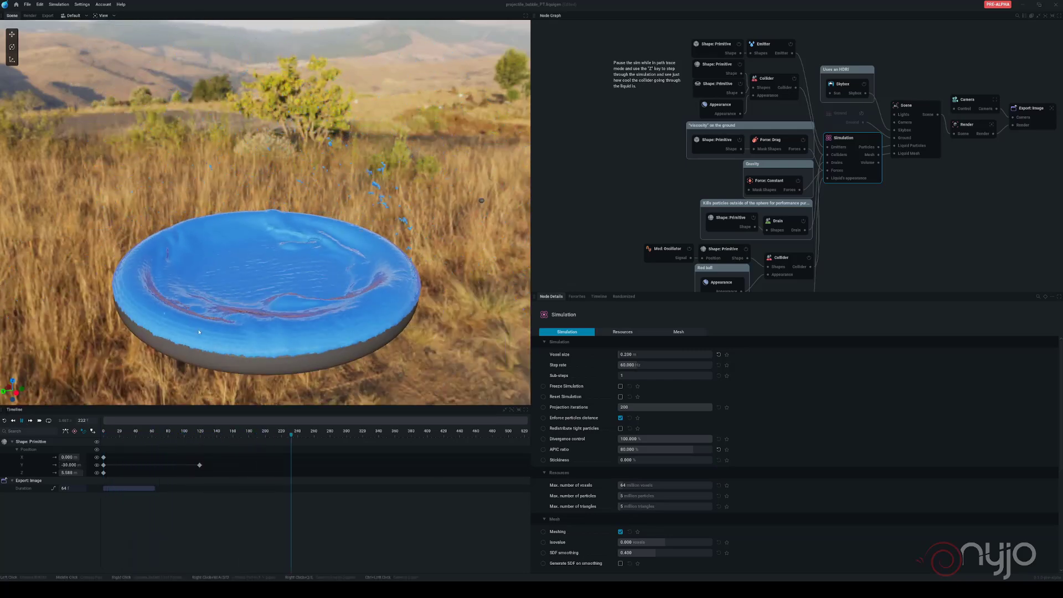
left_click(23, 422)
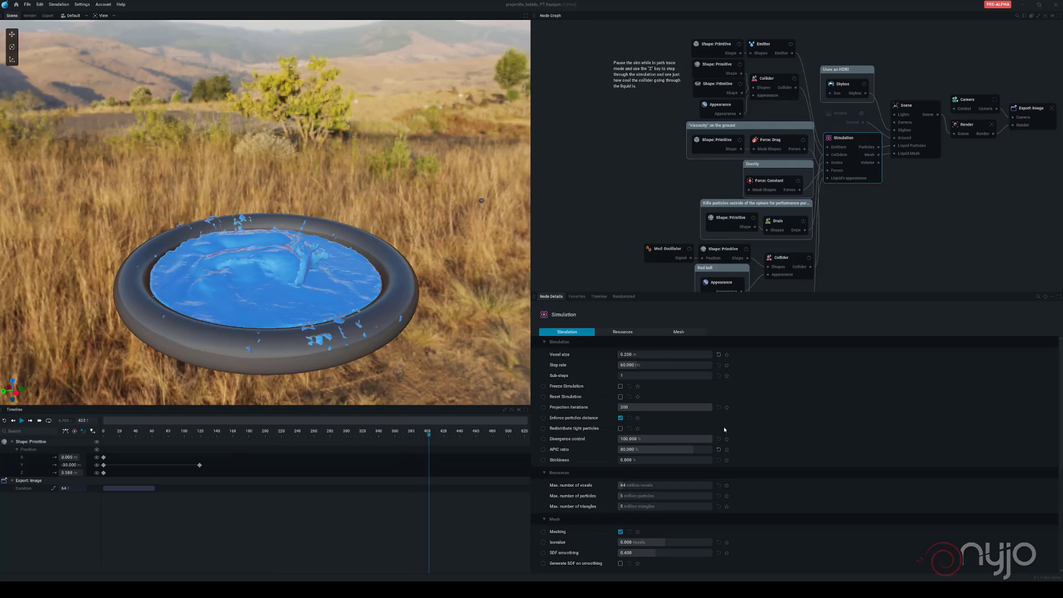
Step: Set the maximum number of particles to 15 million and apply it with a simulation reset
double_click(644, 495)
type("15")
key("Return")
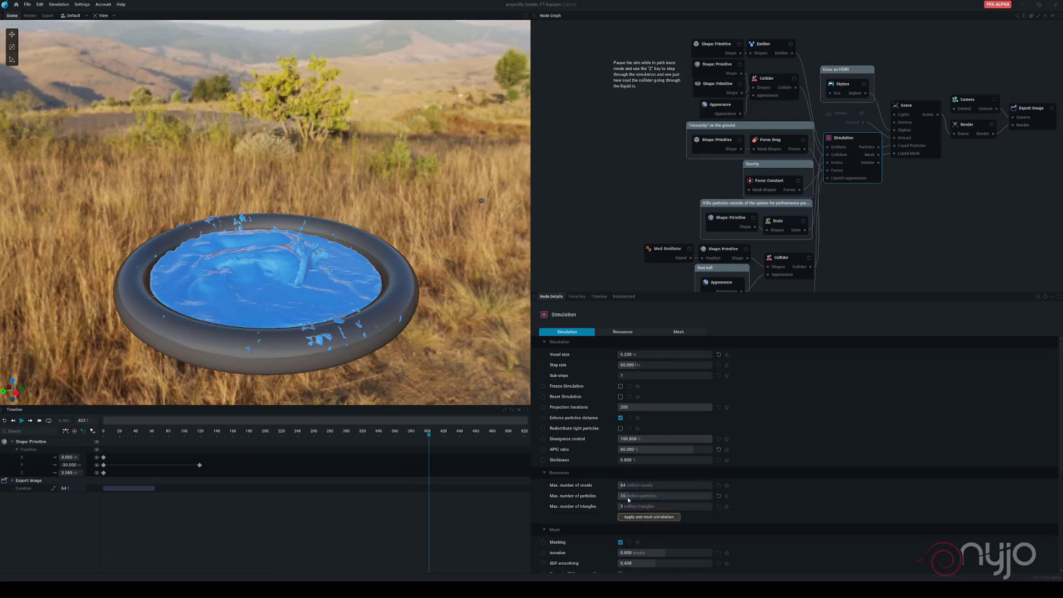
left_click(649, 517)
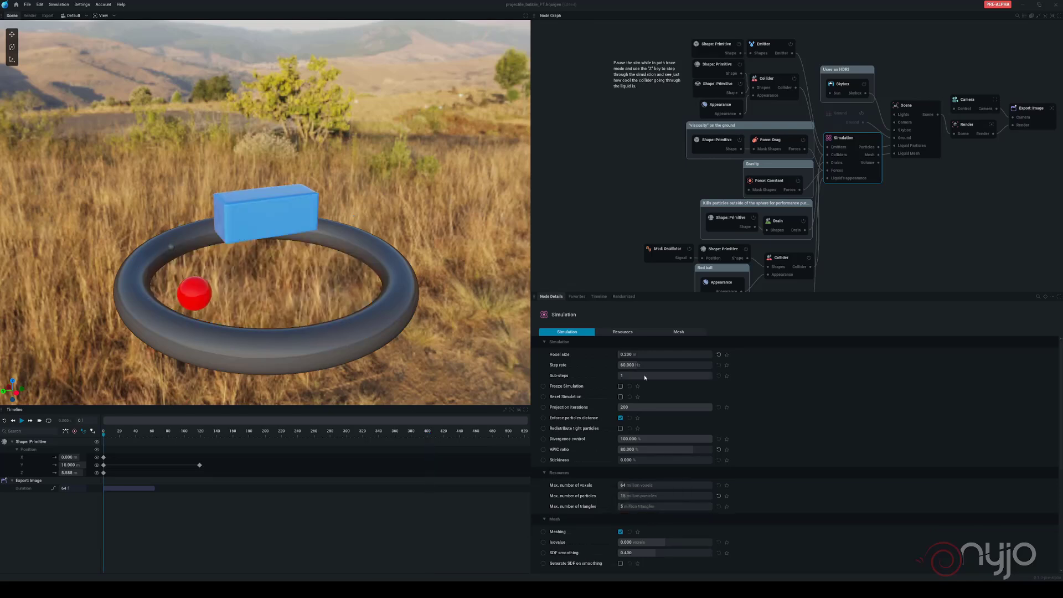
Step: Set the voxel size to 0.1 and apply it with a simulation reset
double_click(648, 356)
type("0.1")
key("Return")
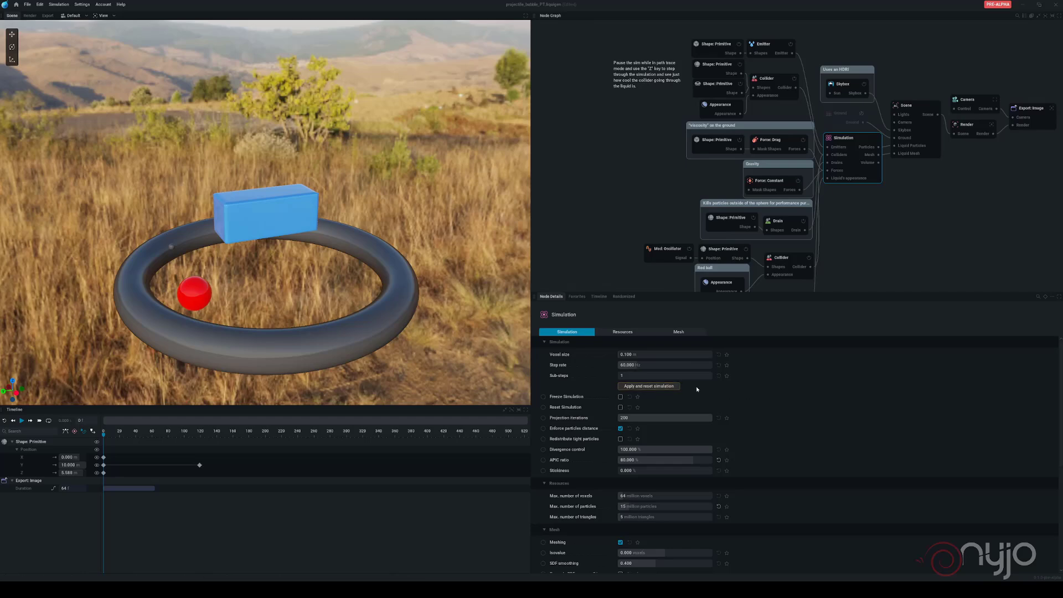
left_click(669, 387)
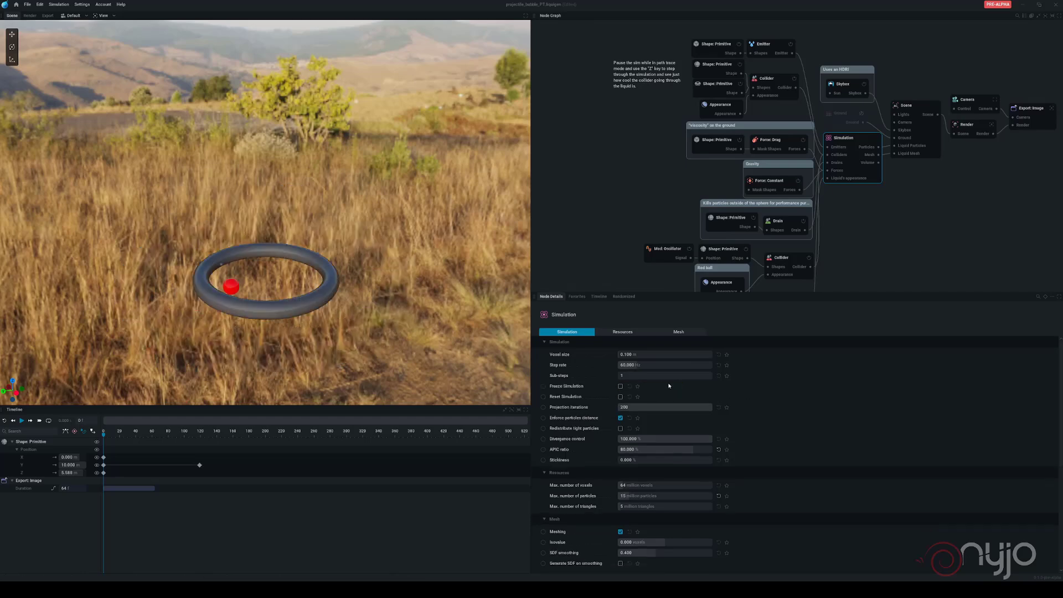
Step: Run the simulation and examine the liquid splashing inside the ring from a closer, higher angle
left_click(22, 421)
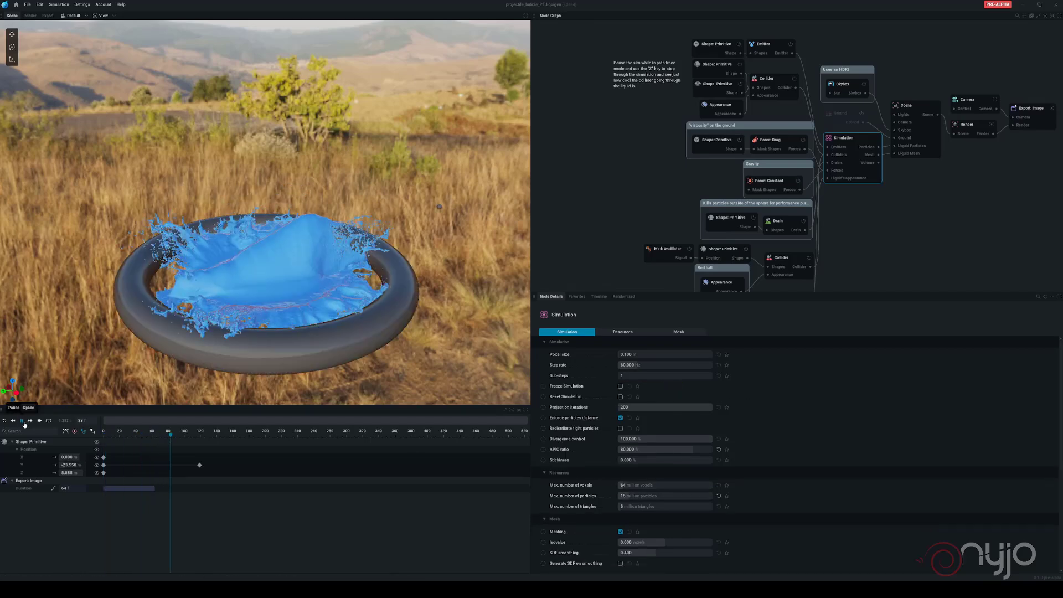
left_click_drag(239, 266, 313, 279)
scroll(252, 314, "up", 3)
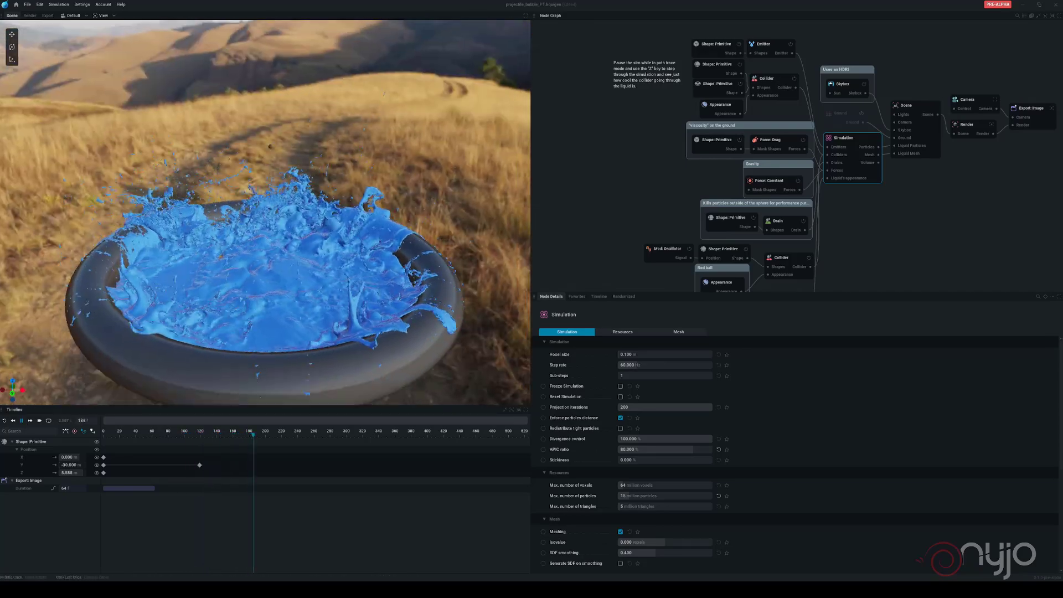
left_click_drag(276, 349, 266, 394)
scroll(258, 308, "up", 1)
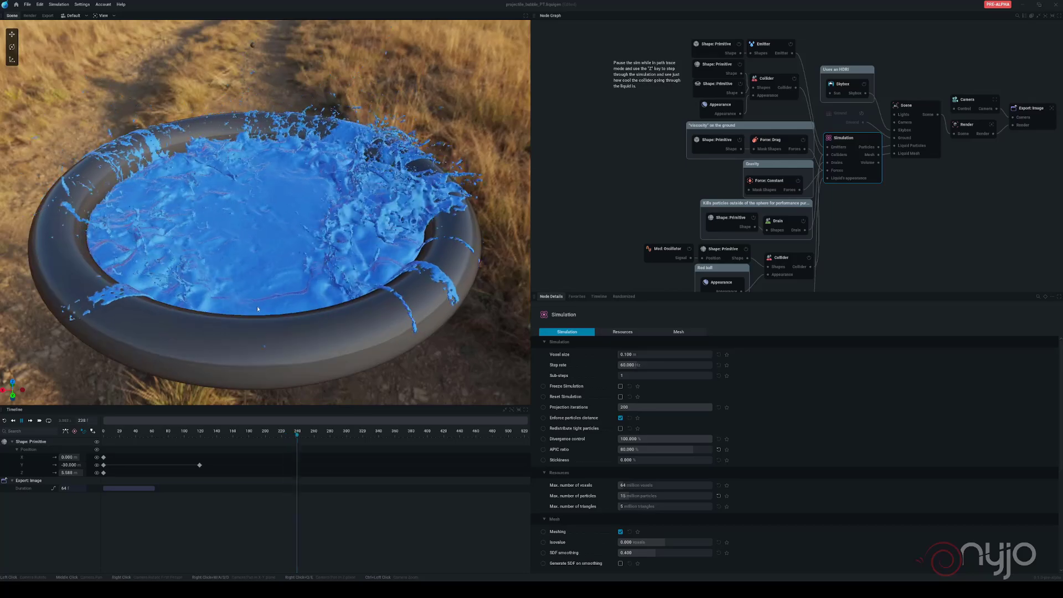
Step: Switch the viewport's liquid display from the blue preview to the shaded liquid surface
left_click(105, 17)
left_click(111, 51)
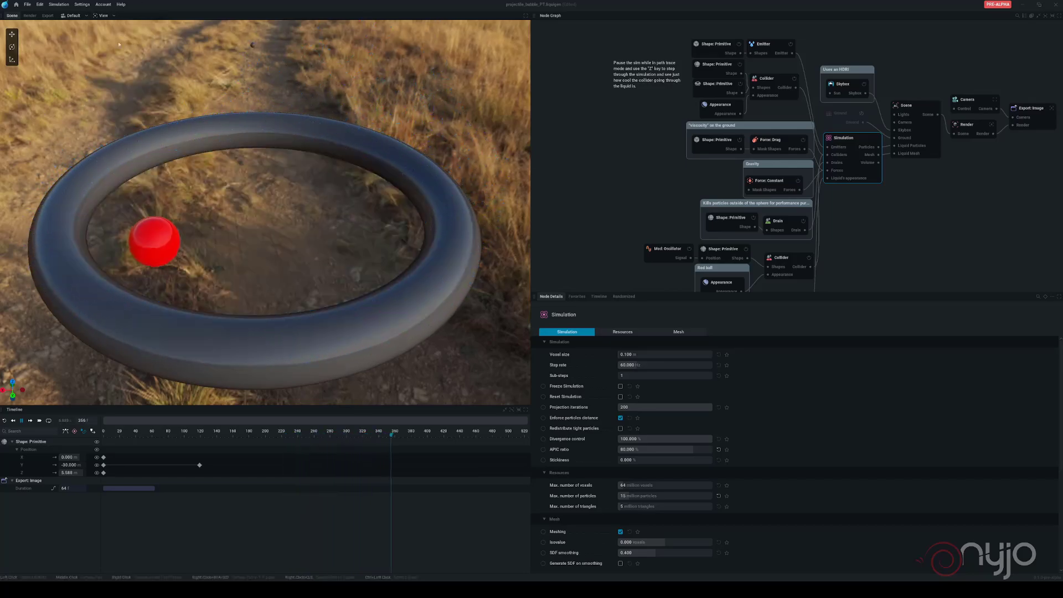
left_click(104, 17)
left_click(111, 50)
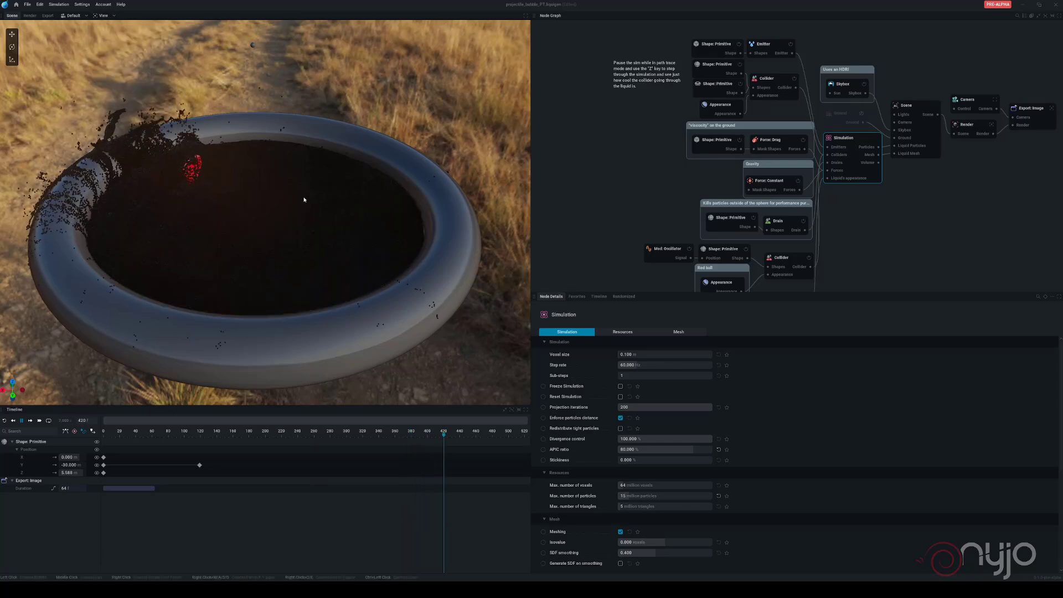
Step: Enable path tracing on the Render node and pause the simulation while the ball is in the liquid
left_click_drag(235, 237, 575, 264)
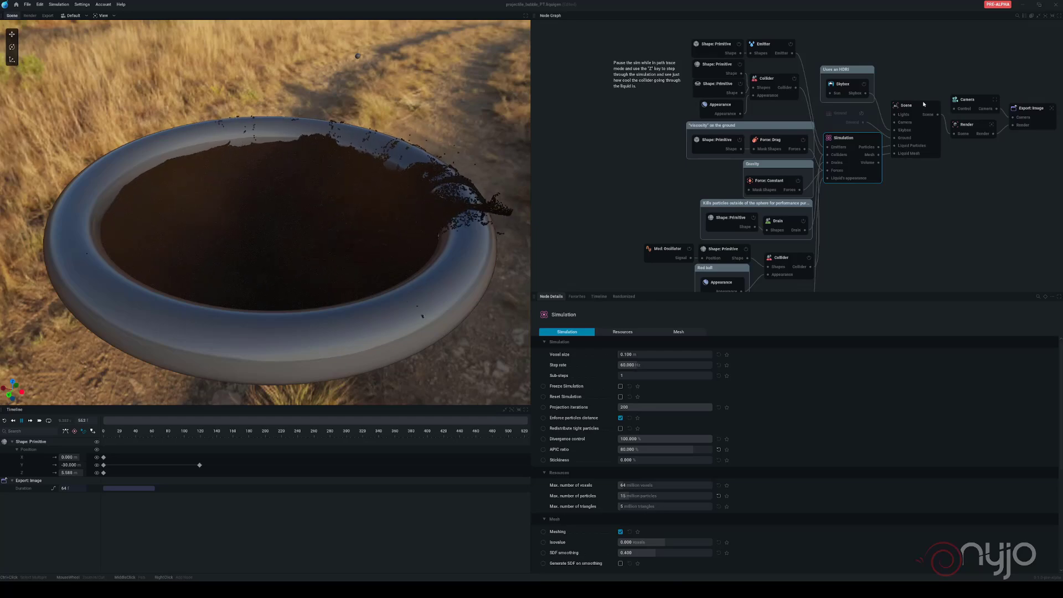
left_click(969, 127)
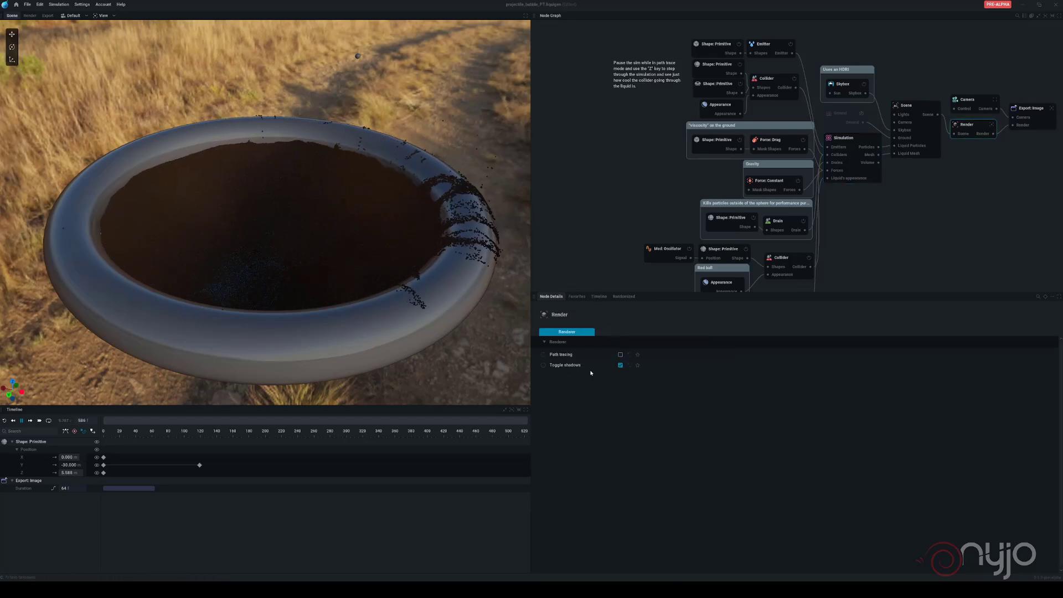
left_click(620, 355)
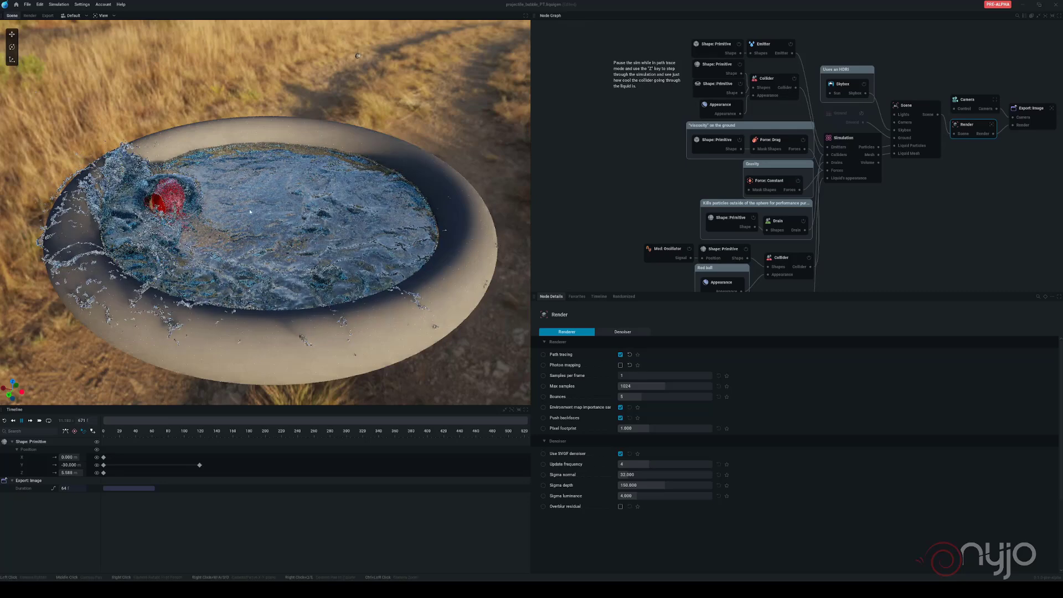
left_click(23, 421)
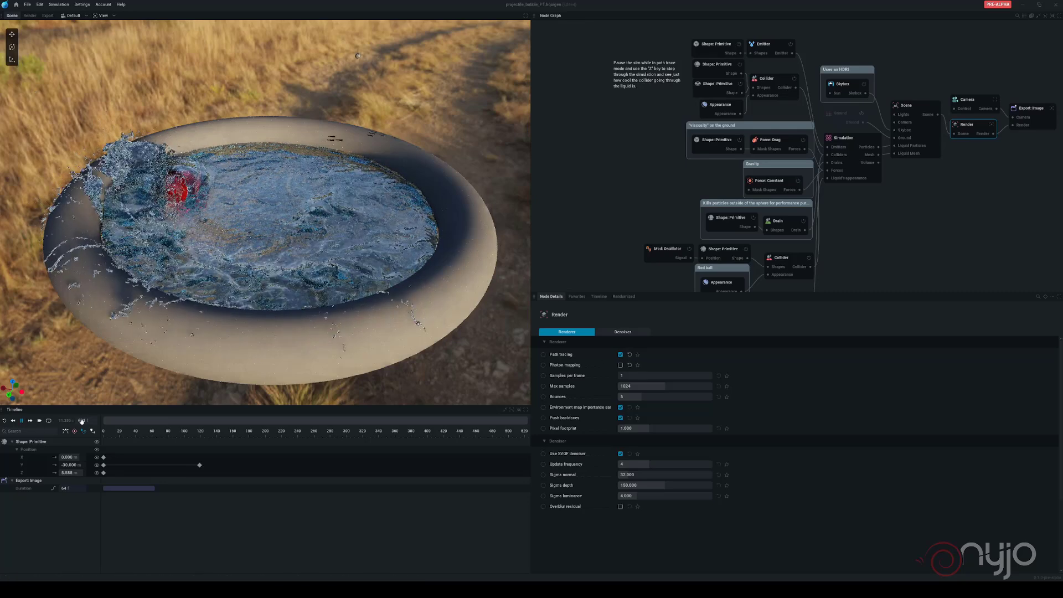
left_click(103, 15)
left_click(106, 44)
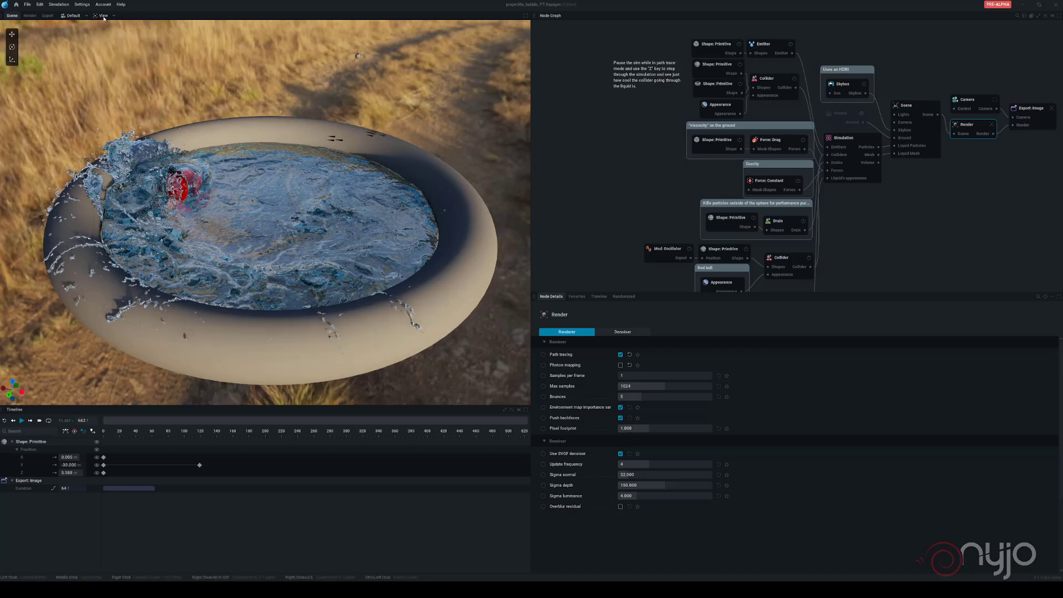
left_click(104, 15)
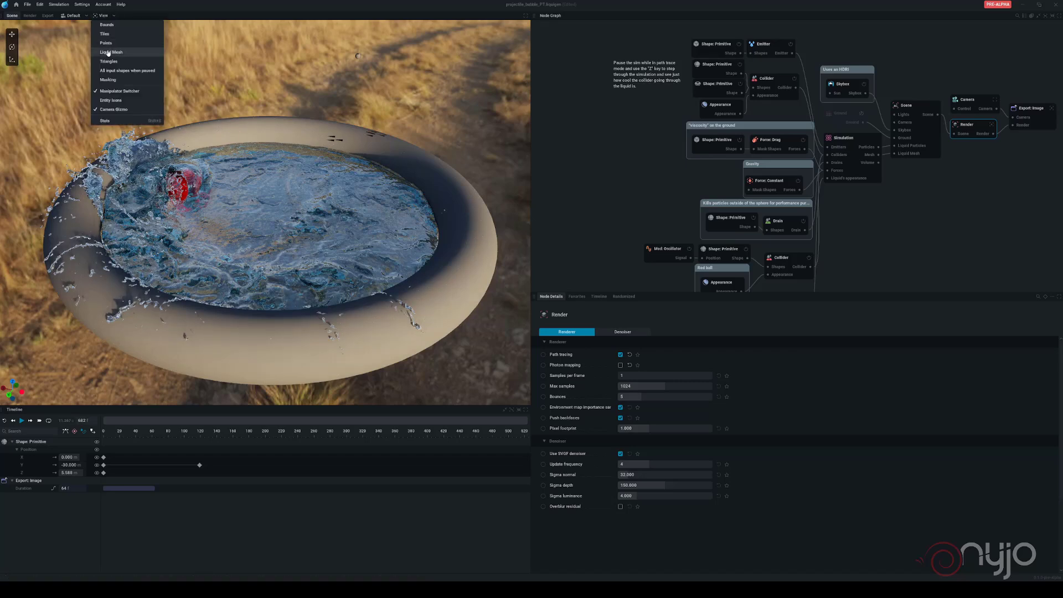
left_click(110, 52)
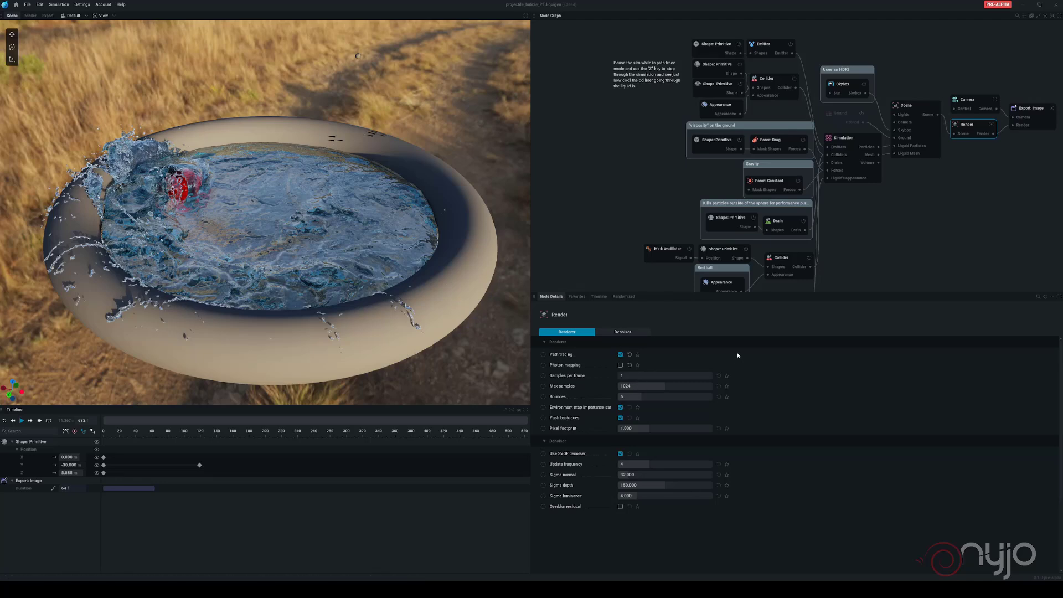
Step: Change the albedo of the Appearance node in the Liquid Appearance group to a muted greyish blue
left_click_drag(288, 221, 327, 244, "alt")
left_click_drag(520, 277, 492, 248)
scroll(491, 248, "up", 3)
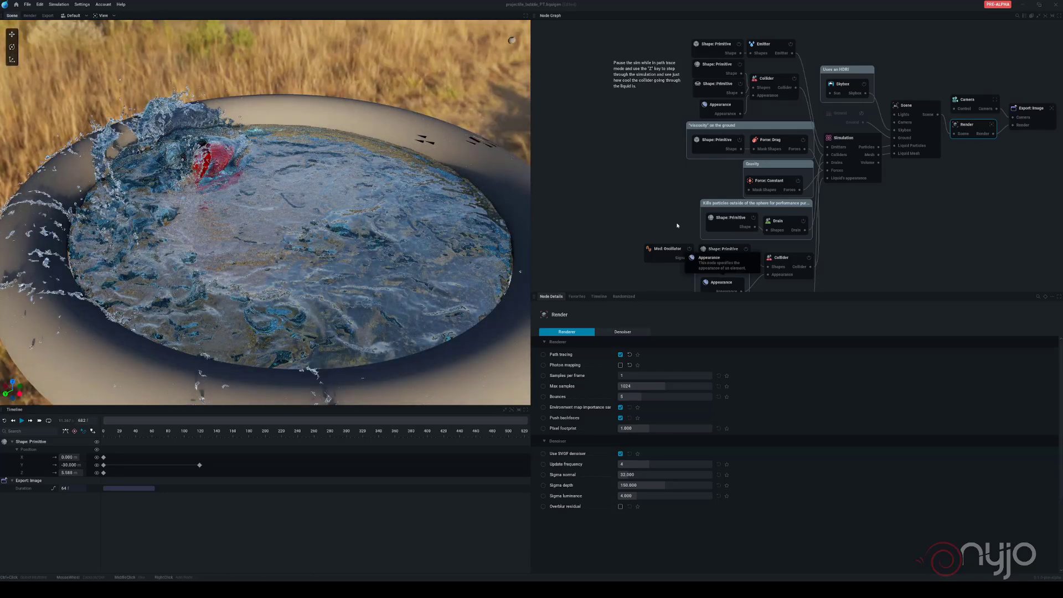
middle_click_drag(619, 142, 588, 78)
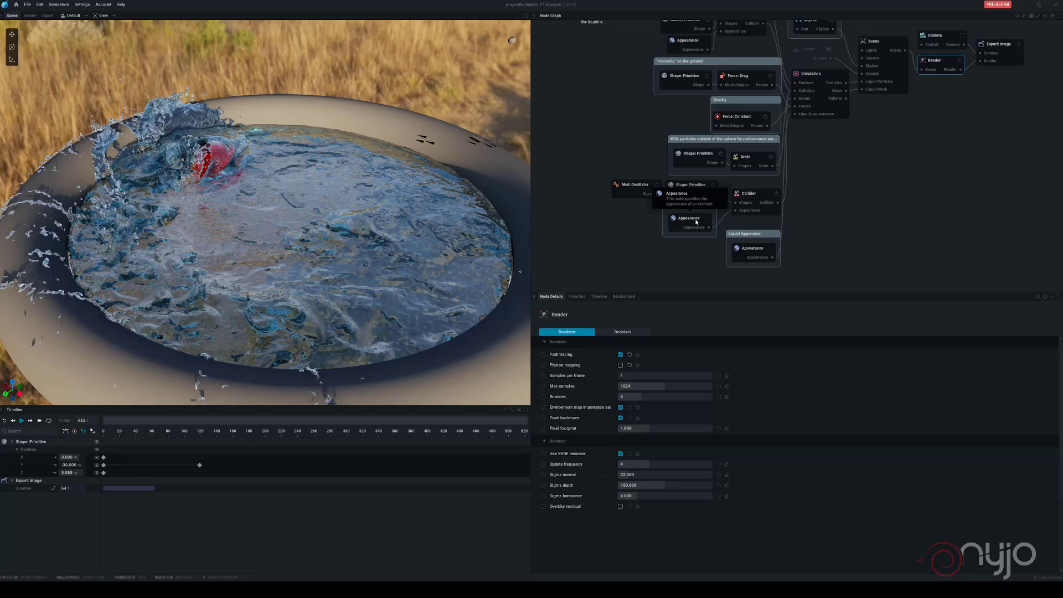
left_click(756, 252)
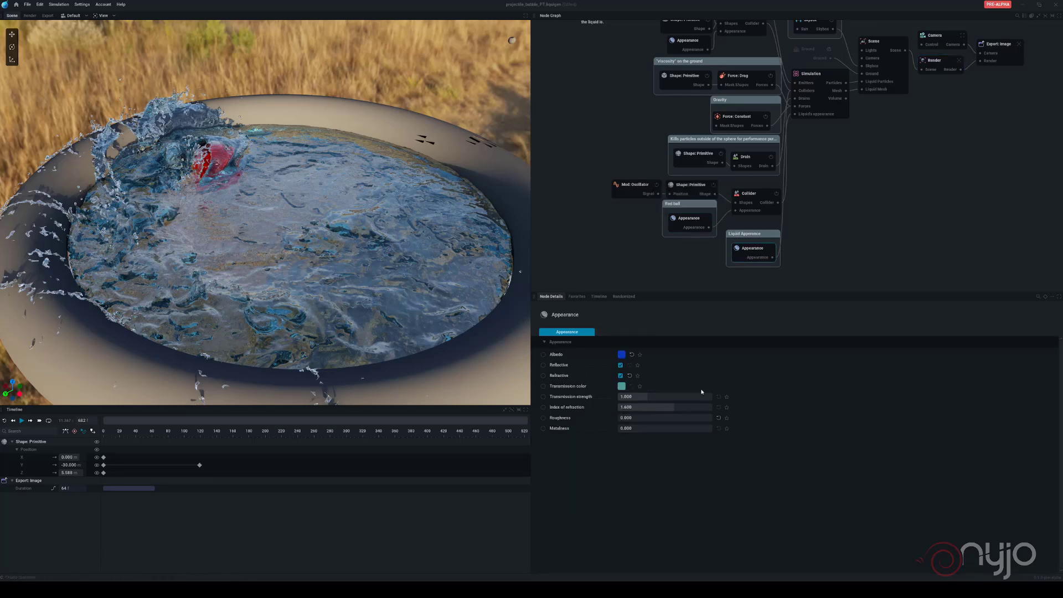
left_click(622, 355)
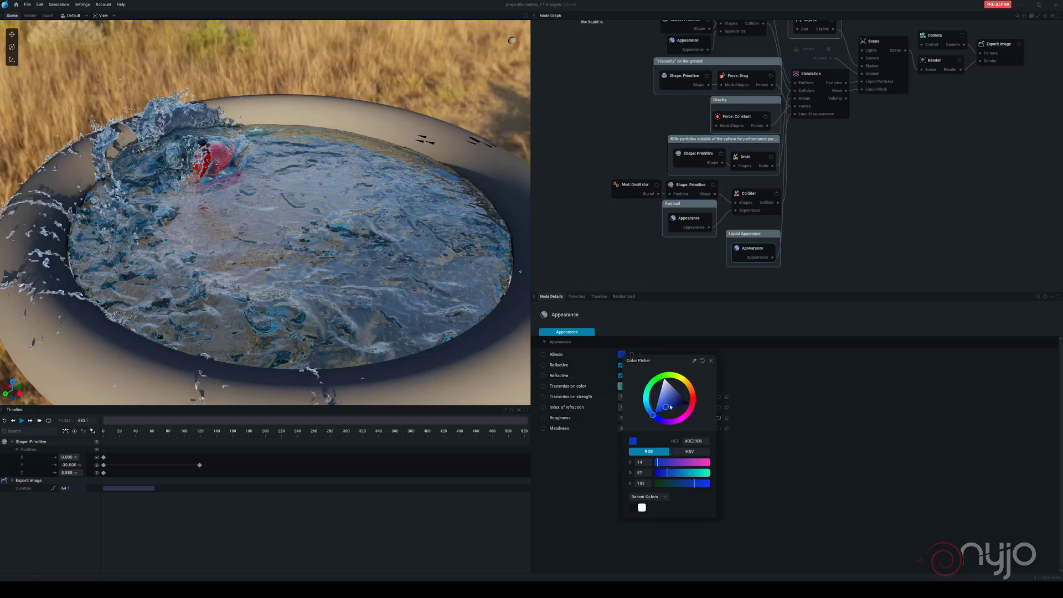
left_click_drag(672, 405, 675, 397)
mouse_move(663, 421)
left_mouse_down()
mouse_move(644, 411)
mouse_move(656, 420)
left_mouse_up()
left_click(618, 381)
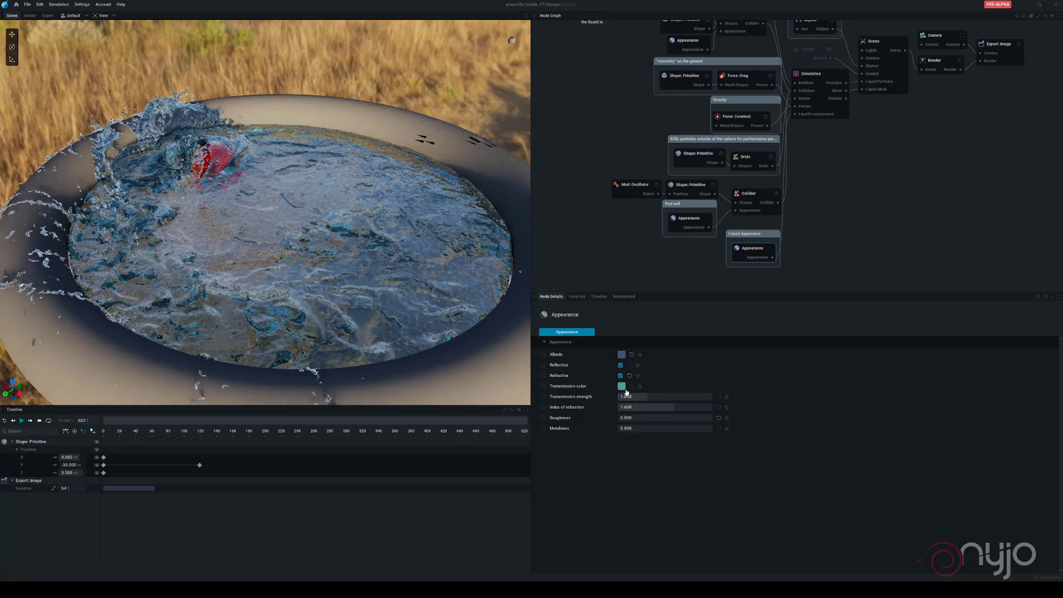
Step: Turn the liquid's Refractive option off and back on to compare the two looks
left_click(620, 376)
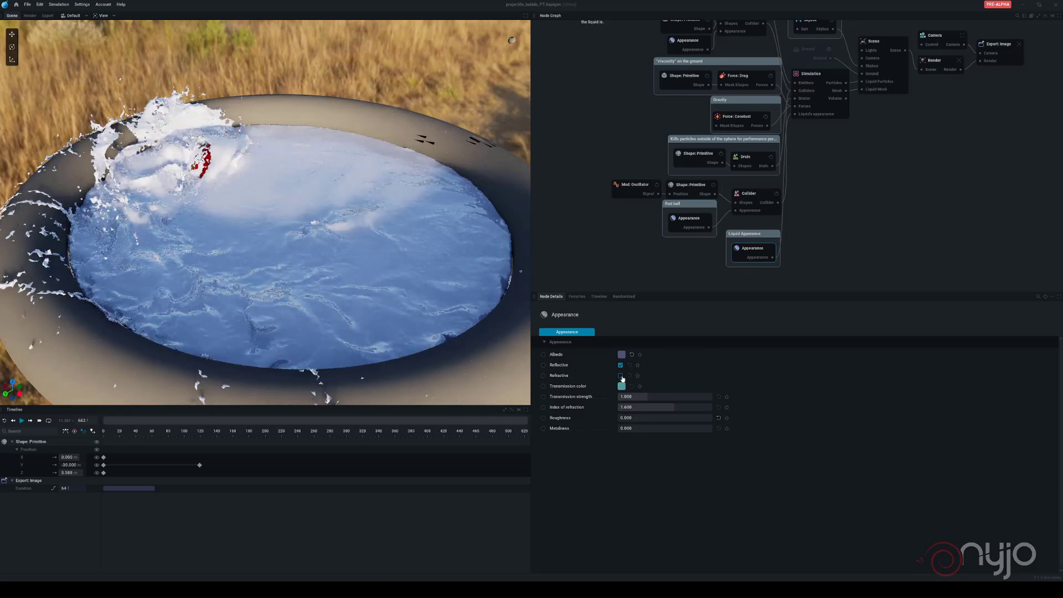
left_click(621, 376)
left_click(621, 366)
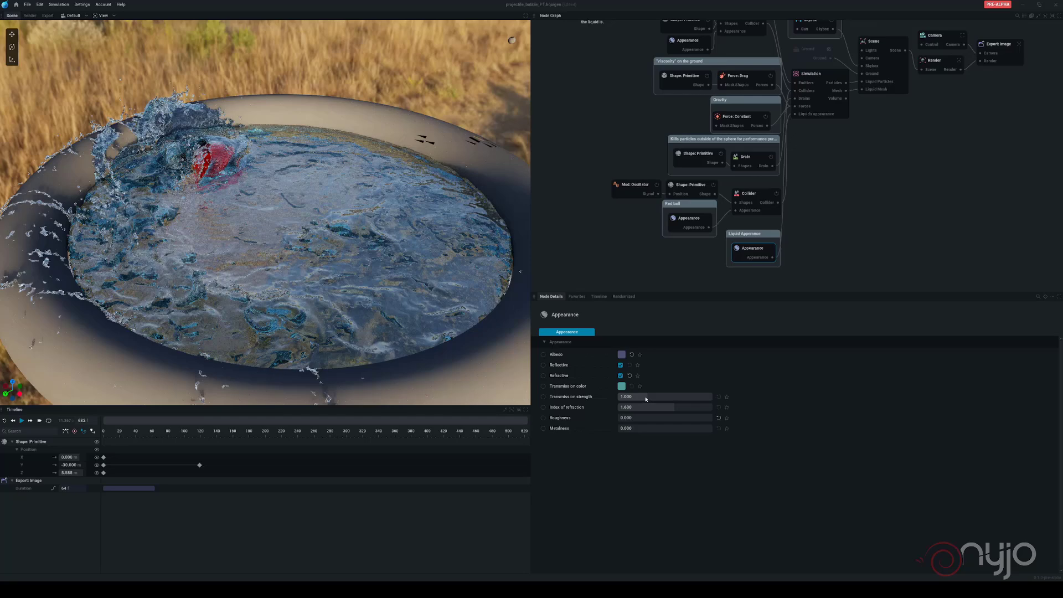
Step: Change the liquid's transmission color to a brownish orange
left_click(623, 387)
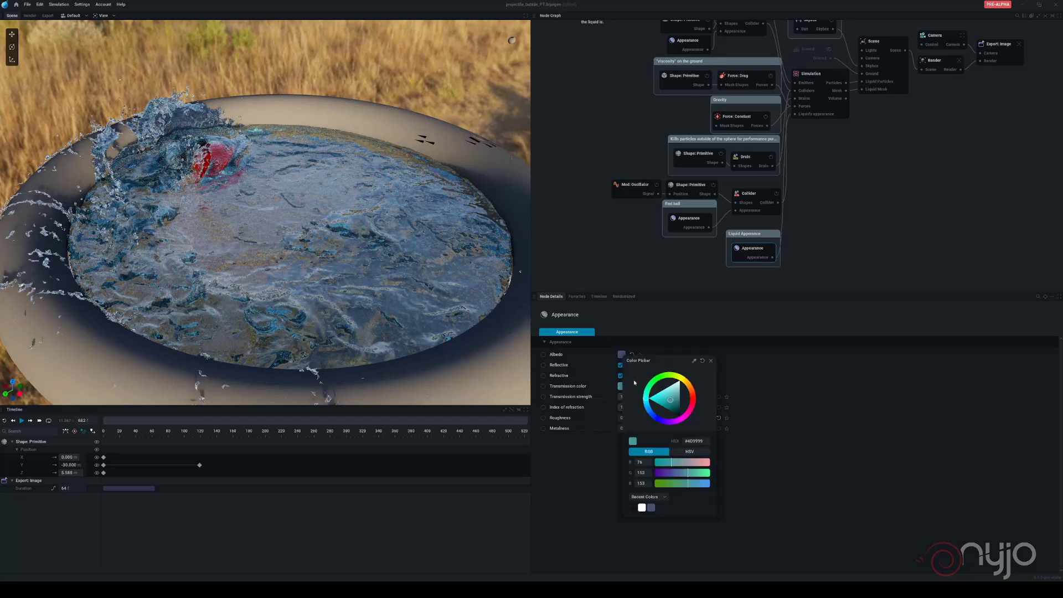
left_click(692, 392)
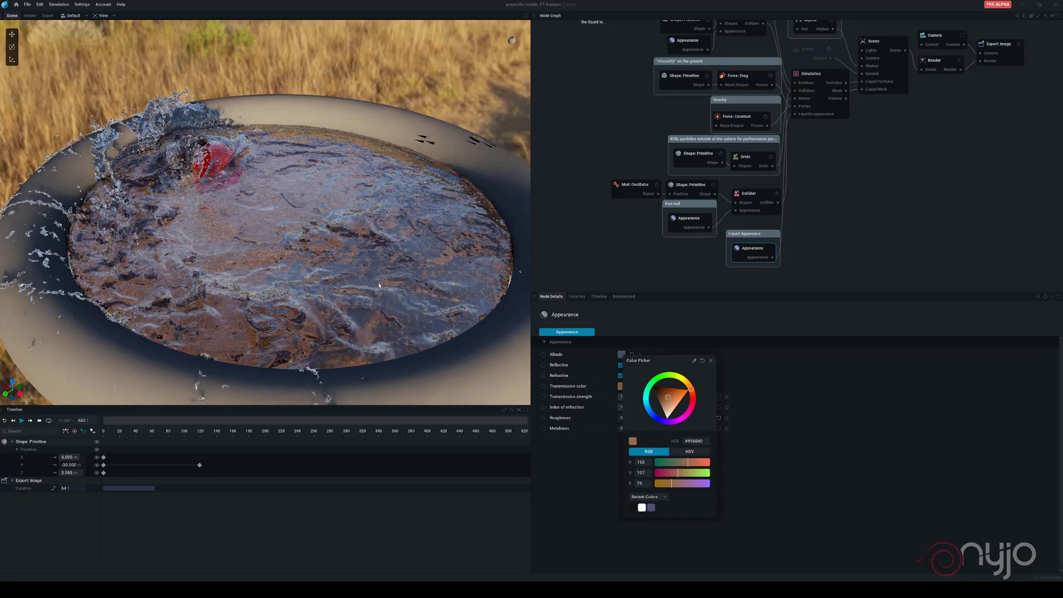
key("Escape")
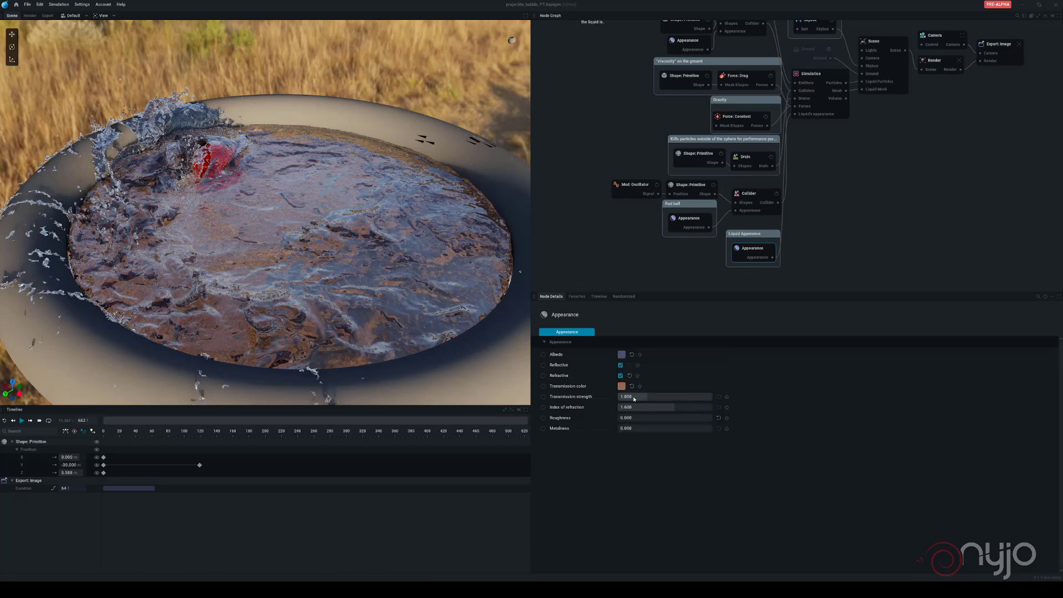
Step: Set the liquid's transmission strength to about 1.758 and index of refraction to about 1.443, and raise its roughness slightly
mouse_move(647, 396)
left_mouse_down()
mouse_move(664, 396)
mouse_move(641, 397)
left_mouse_up()
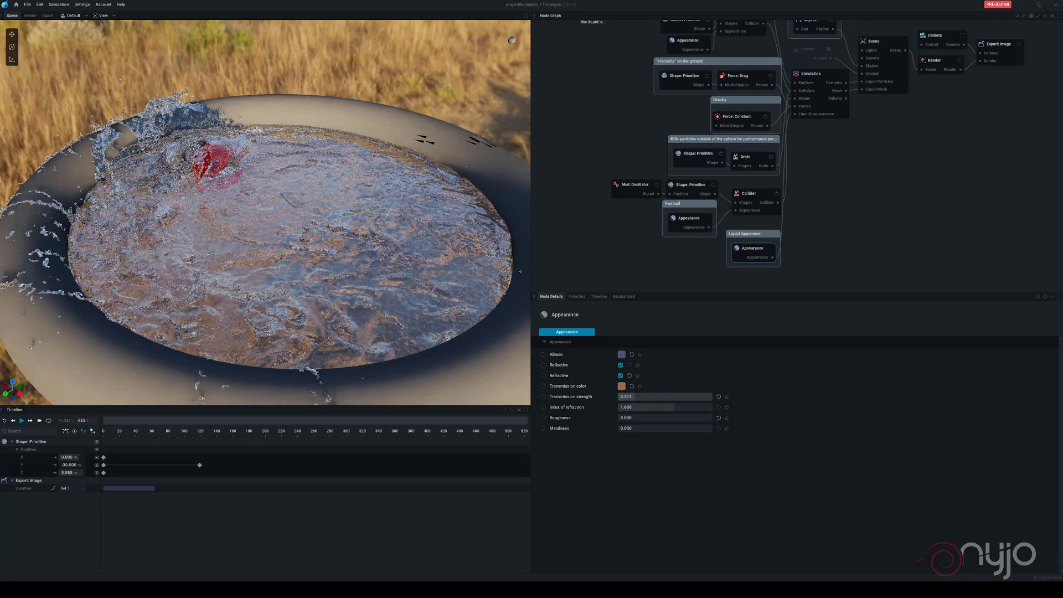
left_click_drag(641, 397, 664, 407)
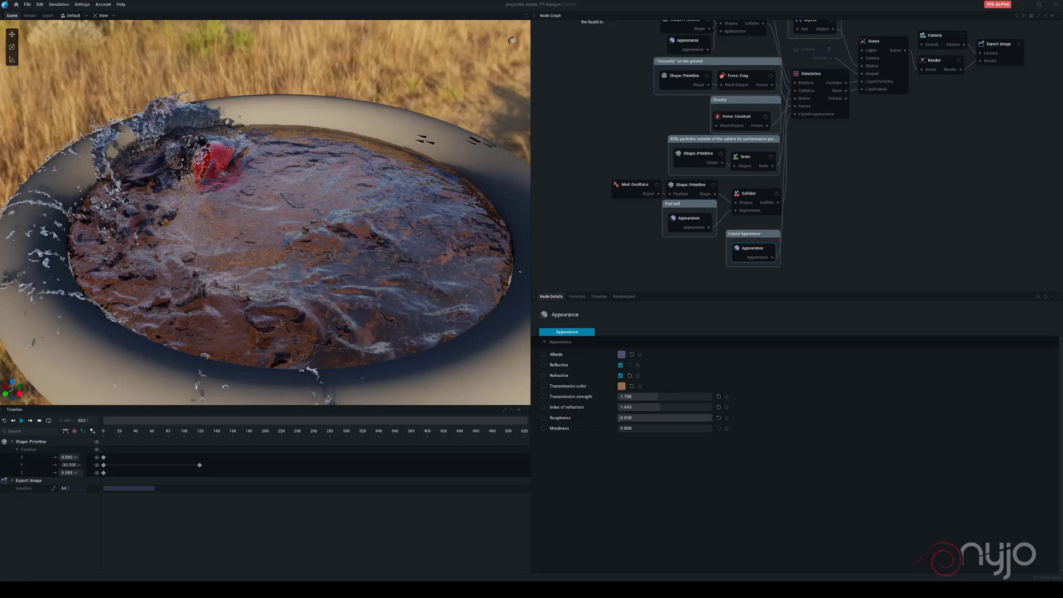
left_click_drag(621, 418, 294, 263)
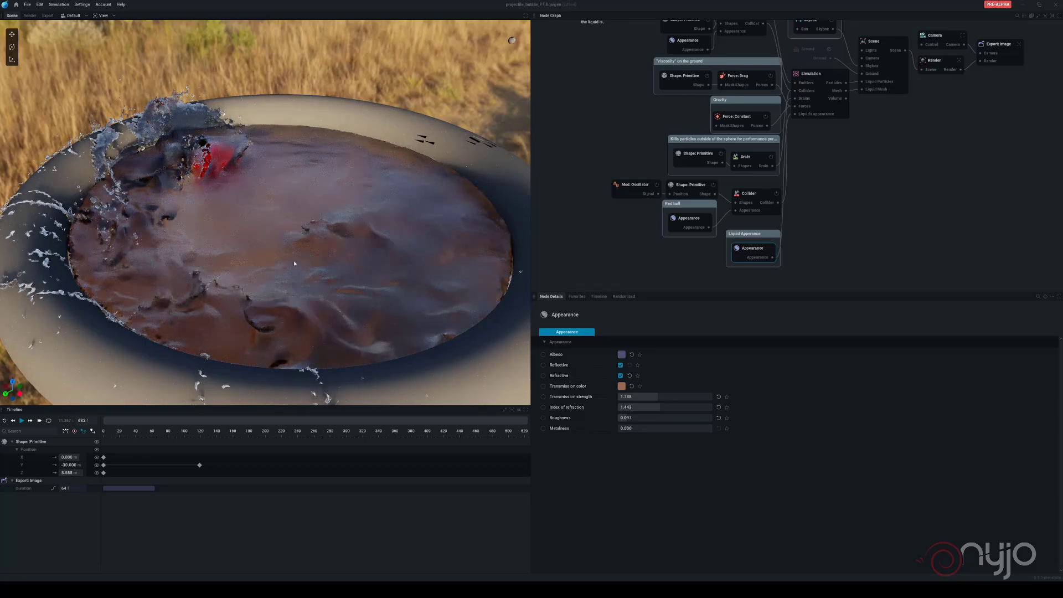
scroll(261, 275, "up", 3)
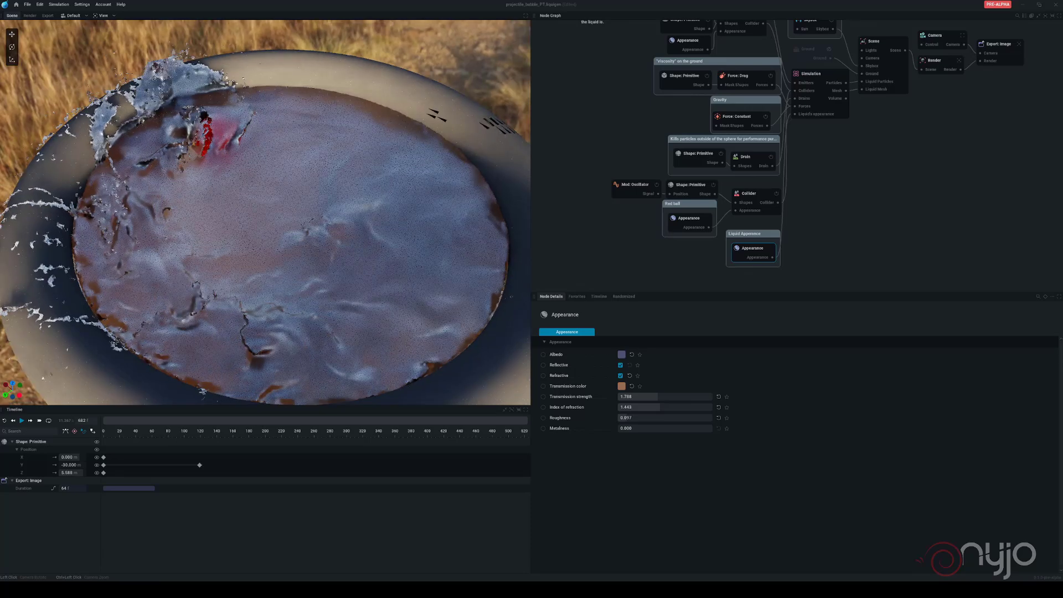
left_click_drag(258, 276, 252, 265)
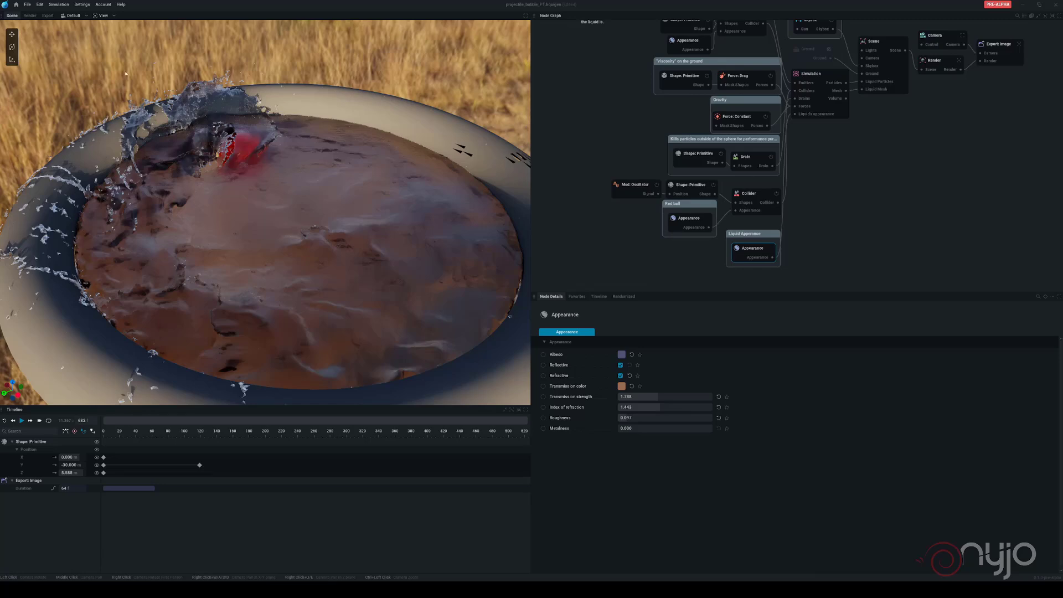
Step: Open the Test preset without saving the current project's changes, and reset its simulation
left_click(29, 6)
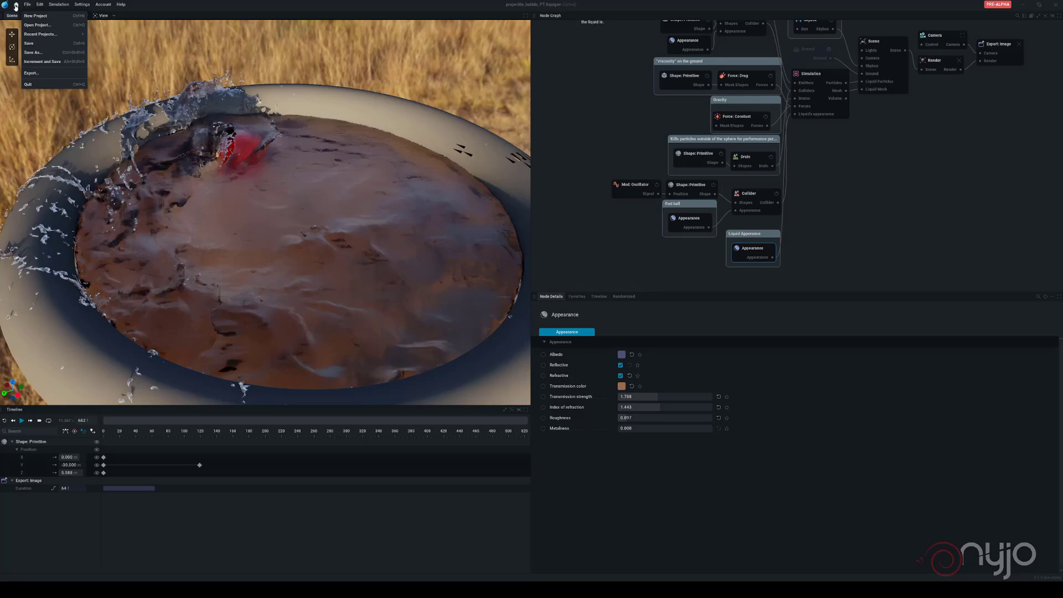
left_click(16, 7)
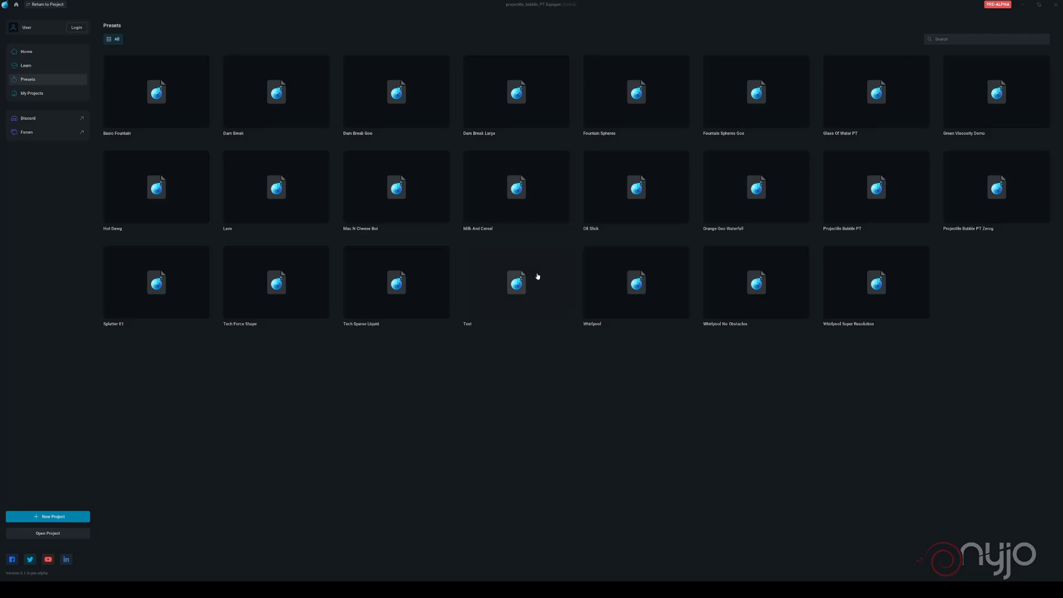
left_click(505, 295)
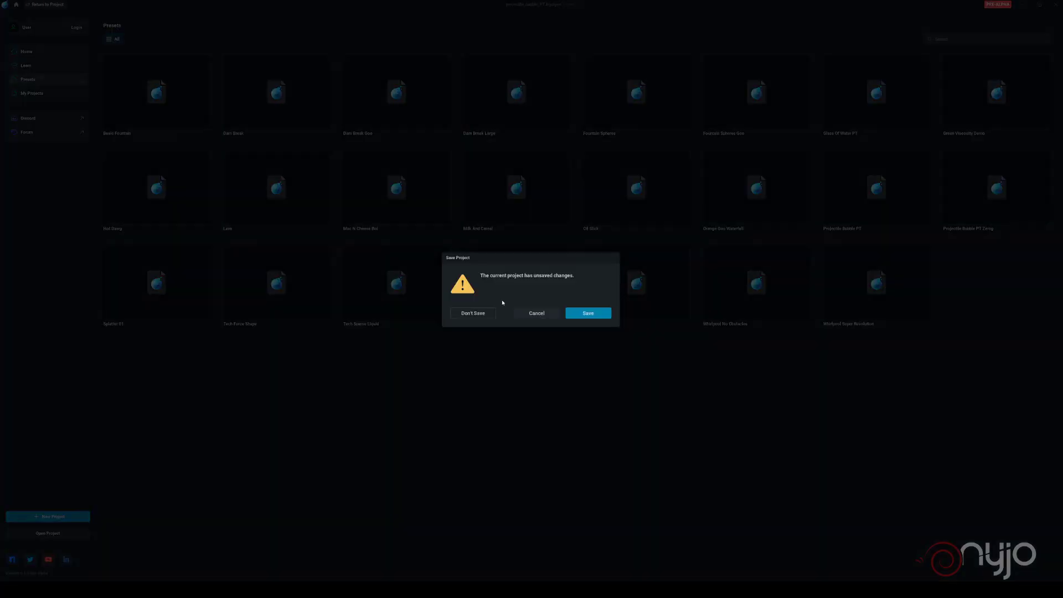
left_click(475, 314)
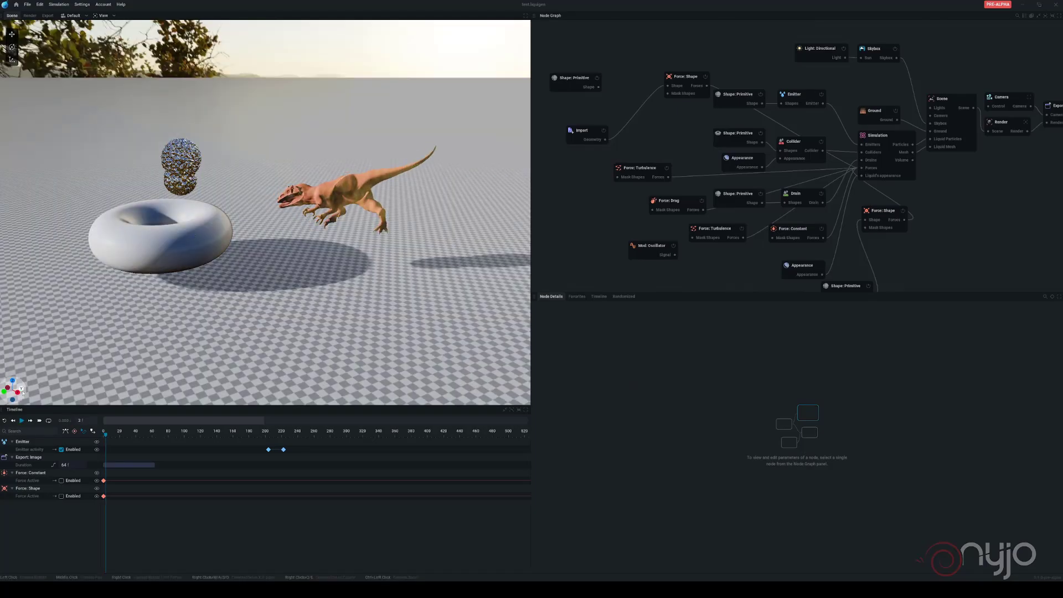
left_click(5, 422)
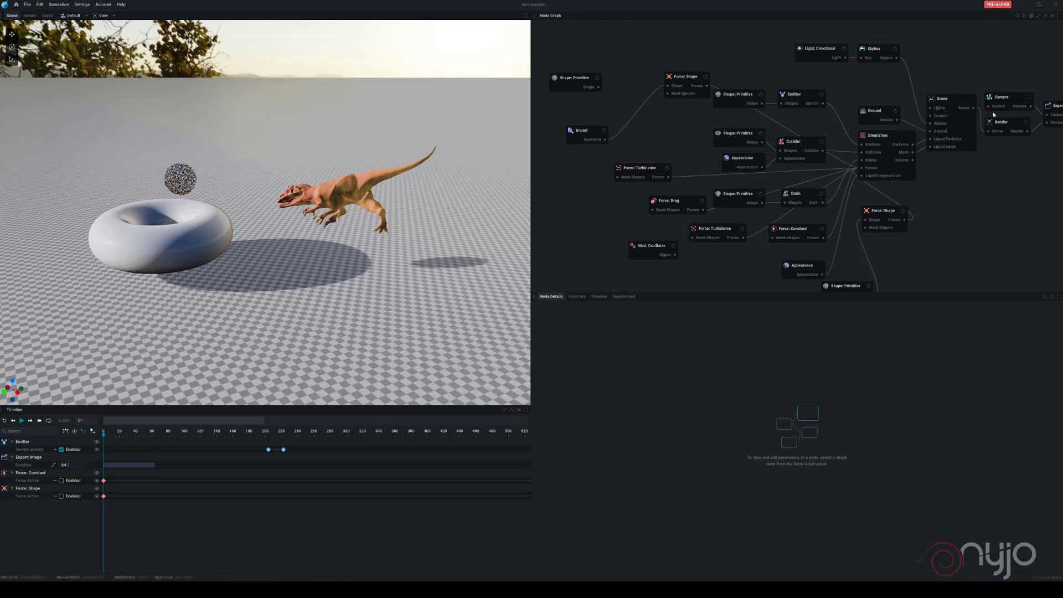
Step: Connect the unlinked Shape: Primitive node to the Shape input of Force: Shape and disable the Import node
left_click(1013, 121)
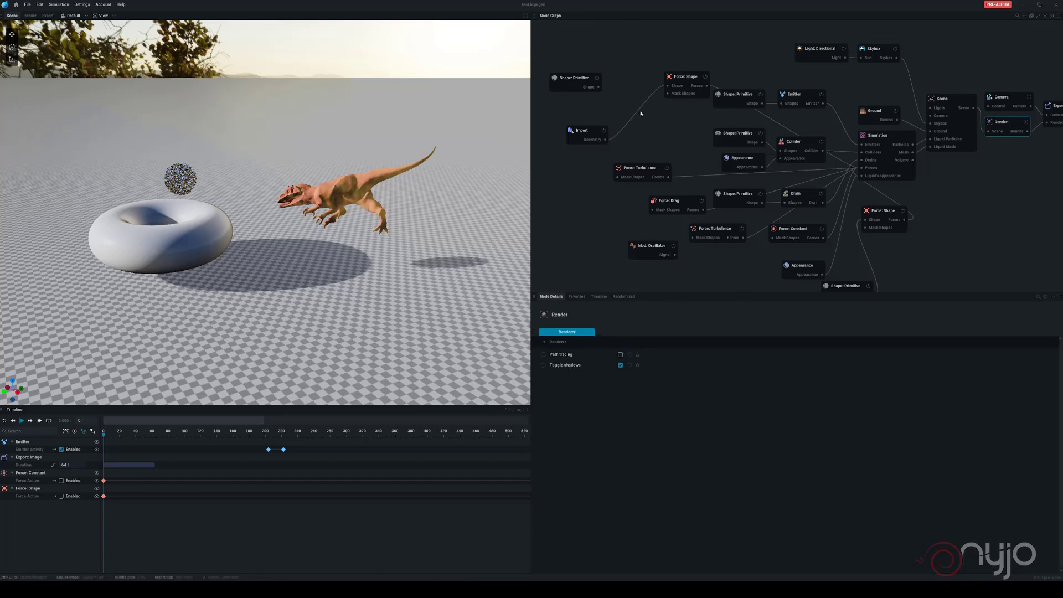
left_click_drag(599, 87, 667, 86)
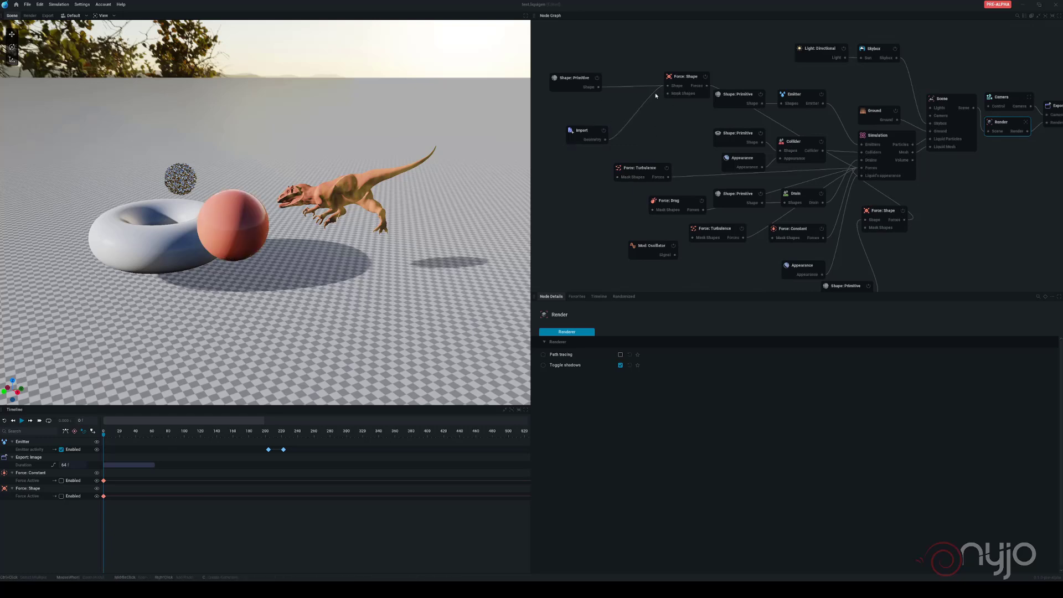
left_click(604, 131)
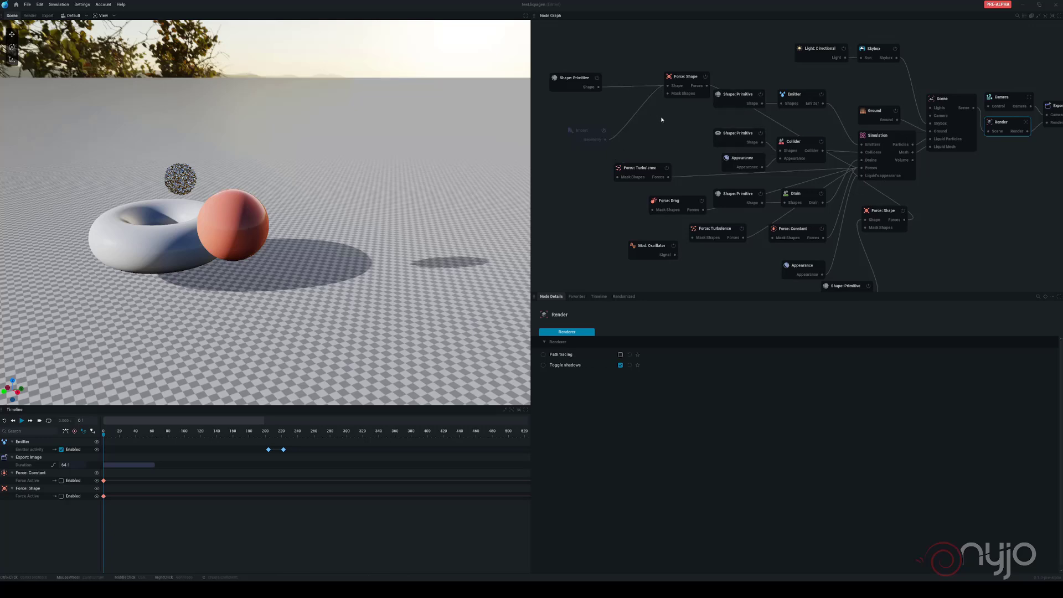
Step: Move the Force: Drag node below the upper Force: Turbulence node and delete the unlinked Mod: Oscillator node
middle_click_drag(668, 132, 684, 79)
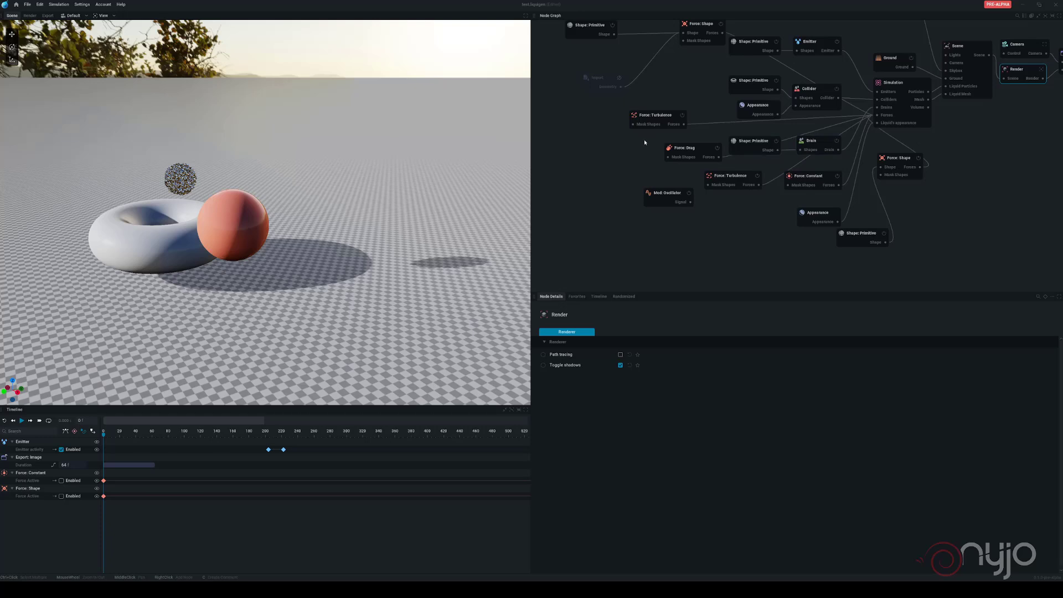
left_click_drag(637, 139, 658, 152)
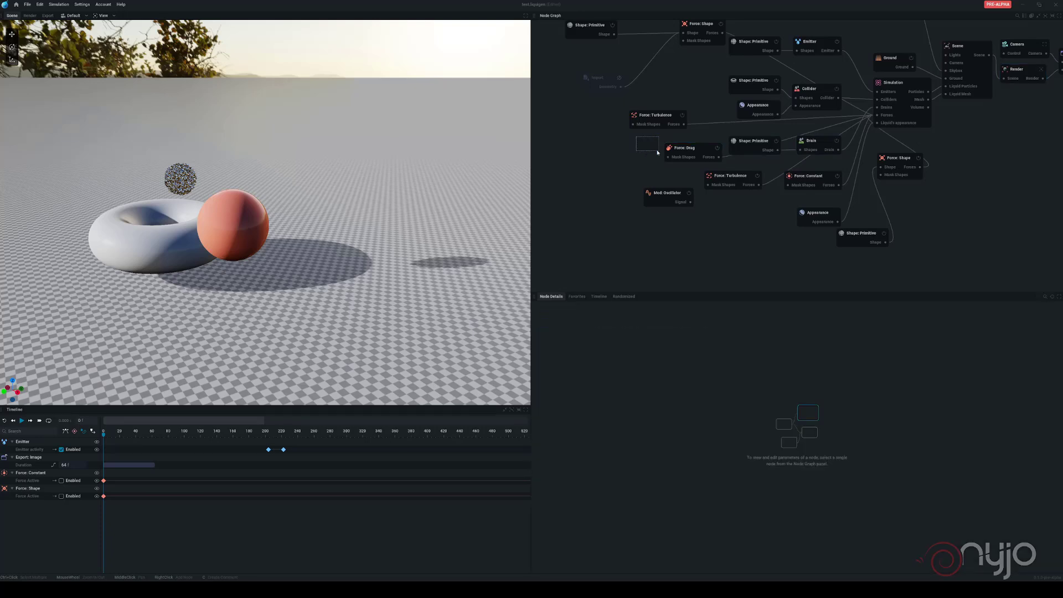
left_click(701, 153)
left_click(670, 196)
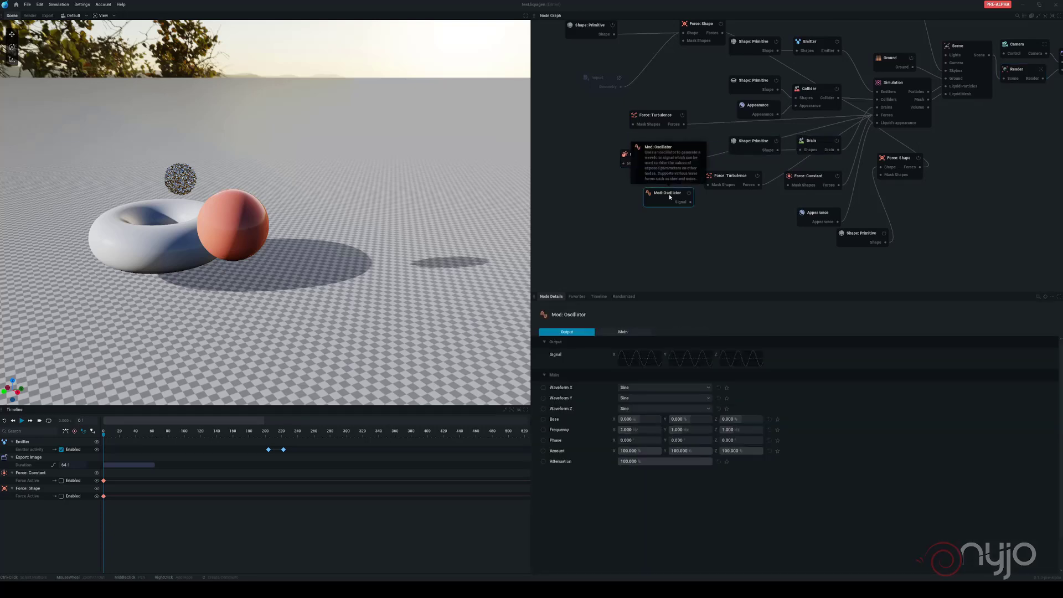
key("Delete")
Step: Align the force nodes in a column, with the lower Shape: Primitive and Force: Shape pair beneath them, and raise the liquid's Appearance node
left_click_drag(741, 178, 668, 188)
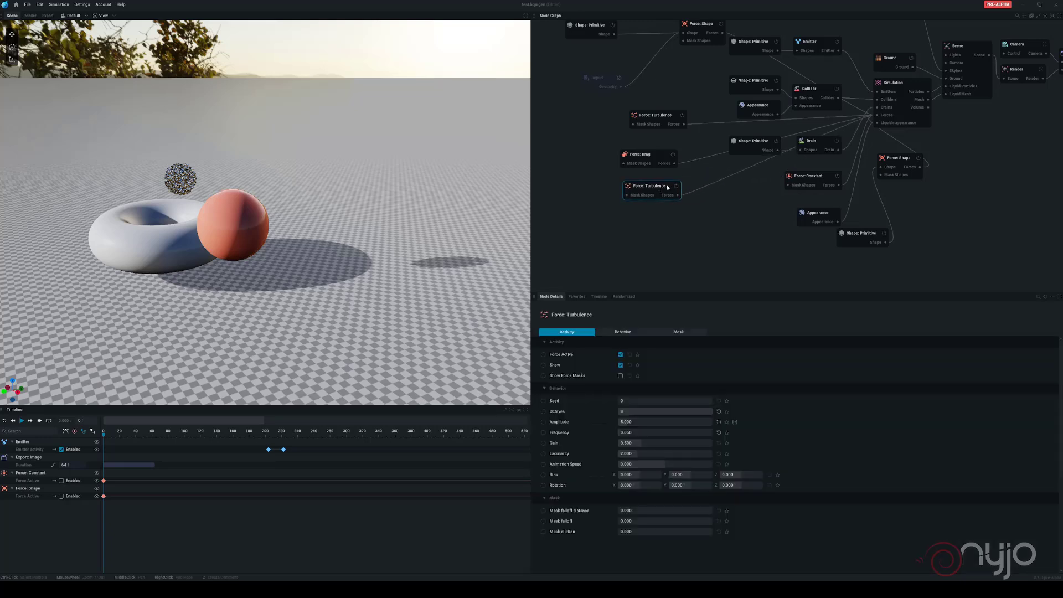
left_click_drag(804, 178, 643, 215)
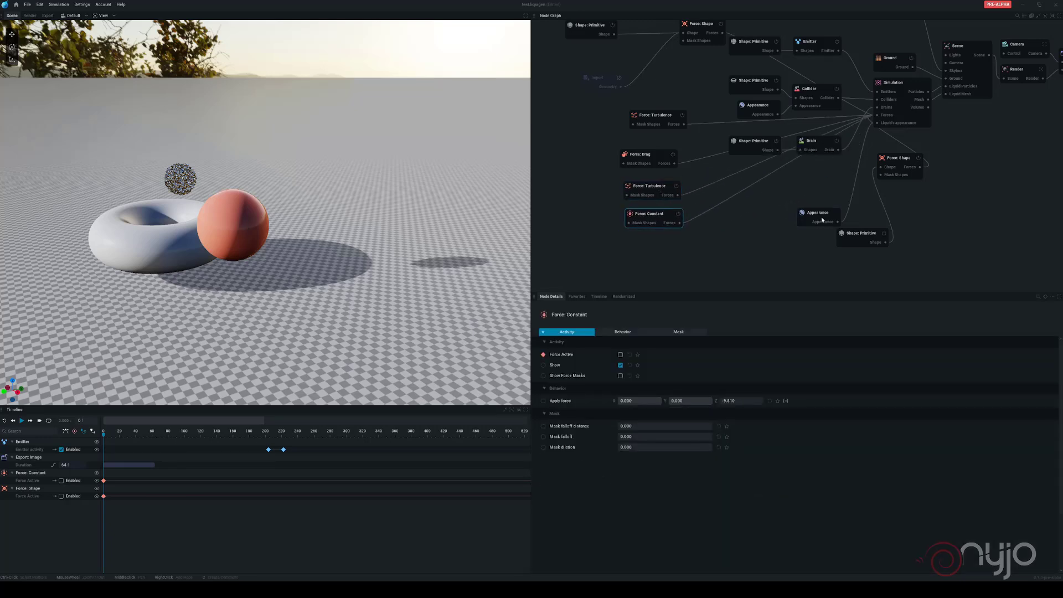
left_click_drag(820, 215, 824, 186)
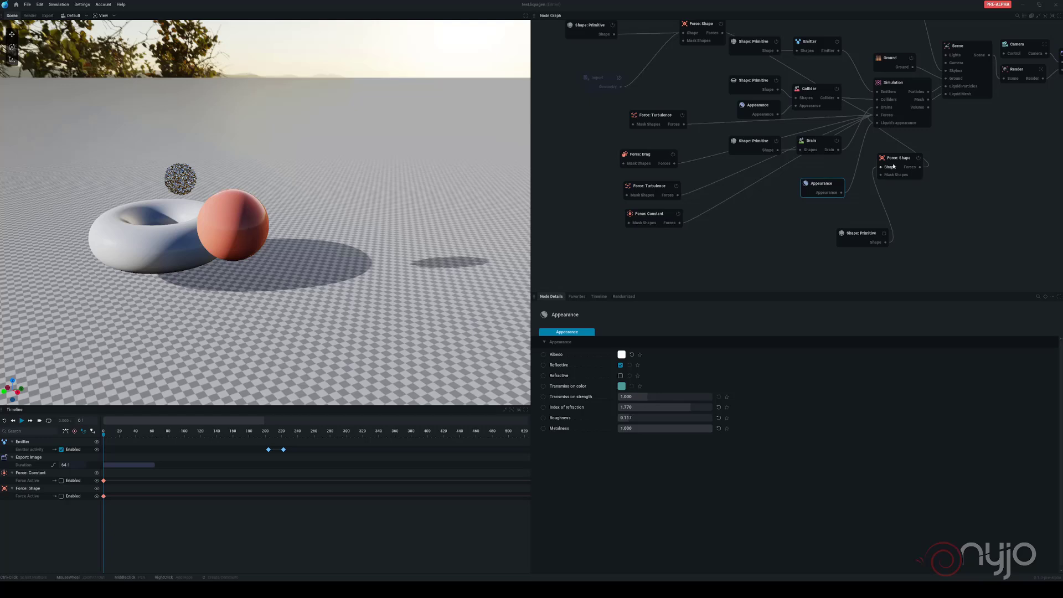
left_click_drag(897, 159, 751, 251)
left_click_drag(866, 235, 666, 255)
left_click_drag(653, 118, 645, 124)
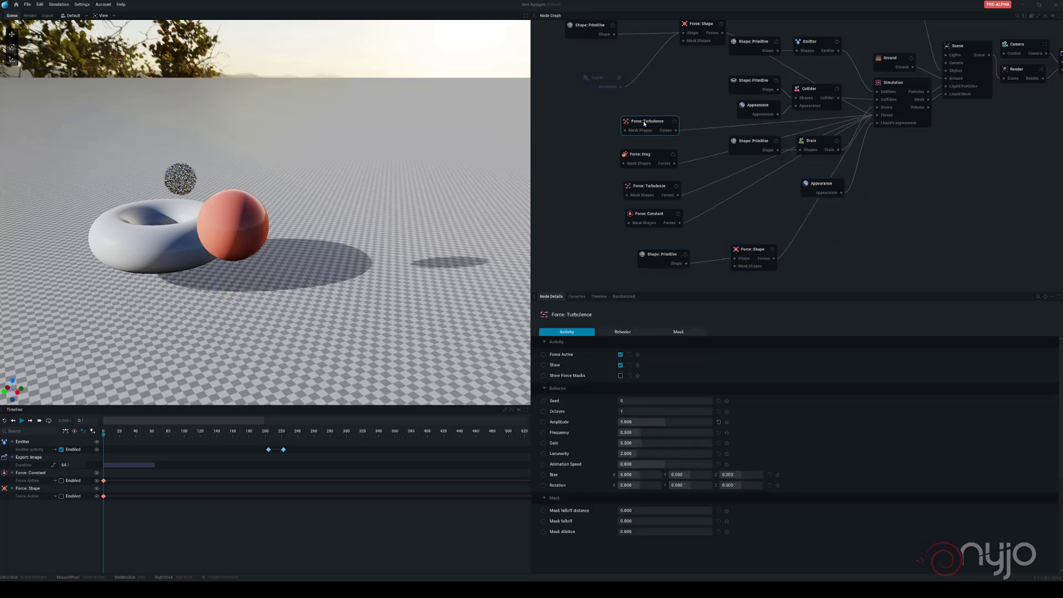
Step: Spread the upper Shape: Primitive, Force: Shape and disabled Import nodes farther away from the emitter and collider nodes
middle_click_drag(681, 104, 713, 143)
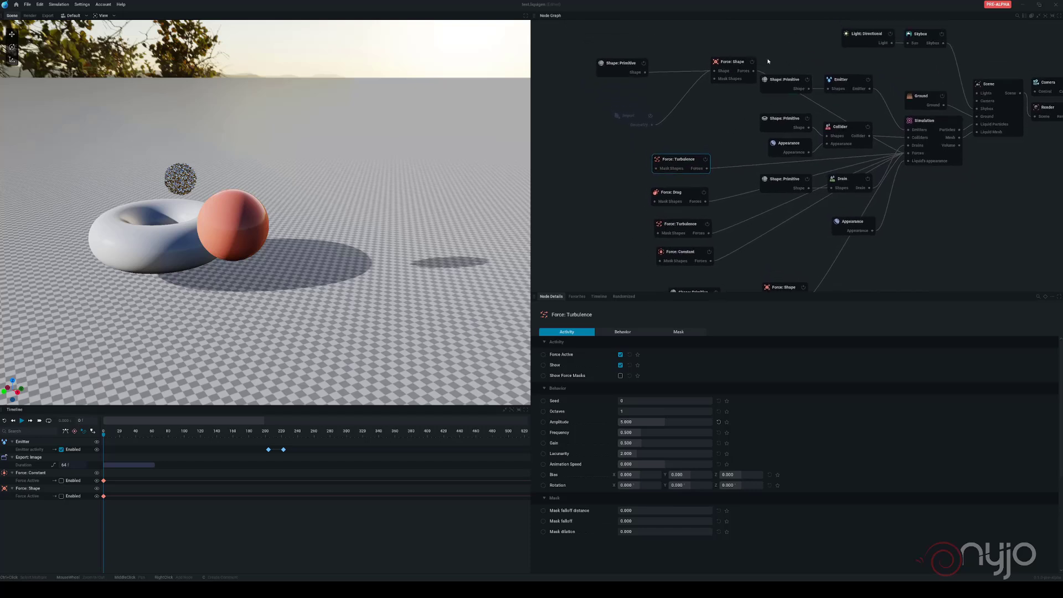
left_click_drag(616, 40, 754, 99)
left_click_drag(730, 61, 675, 77)
left_click_drag(624, 120, 574, 121)
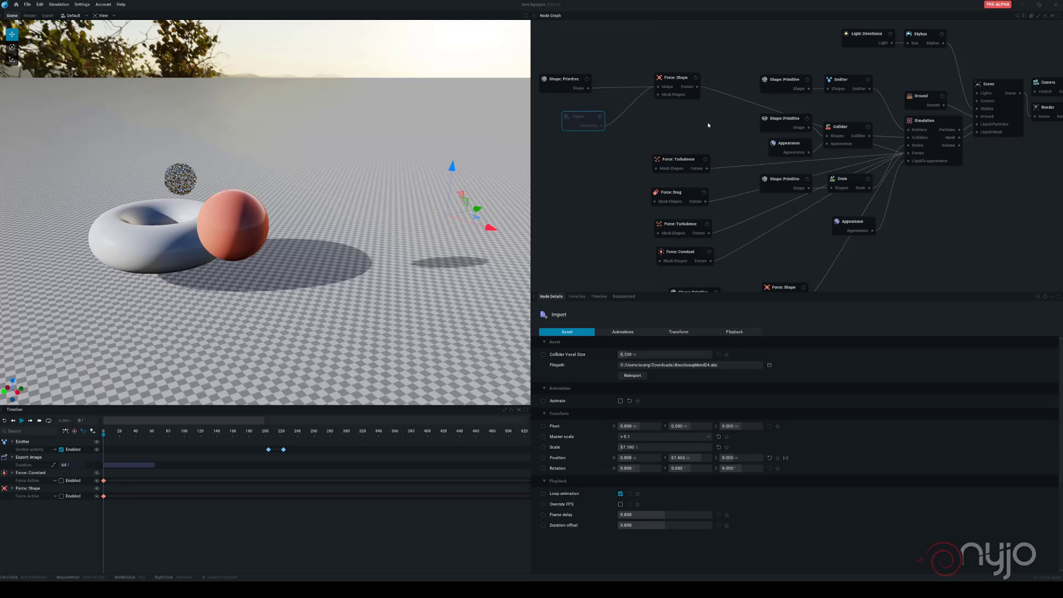
Step: Switch the Skybox node's mode to Atmosphere
mouse_move(712, 122)
middle_mouse_down()
mouse_move(729, 110)
mouse_move(749, 129)
mouse_move(718, 135)
middle_mouse_up()
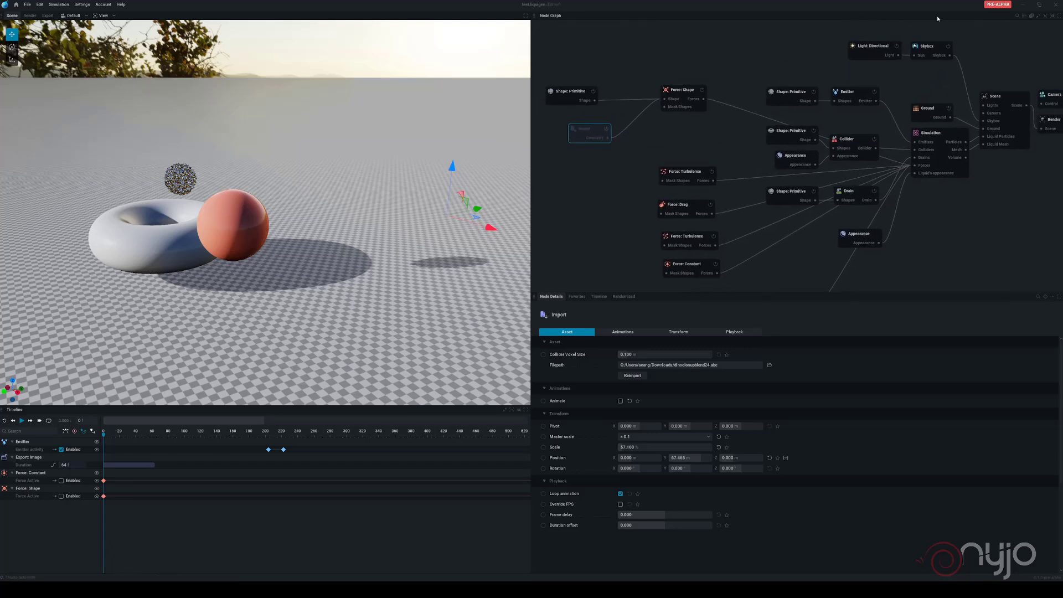
left_click(928, 46)
left_click(641, 340)
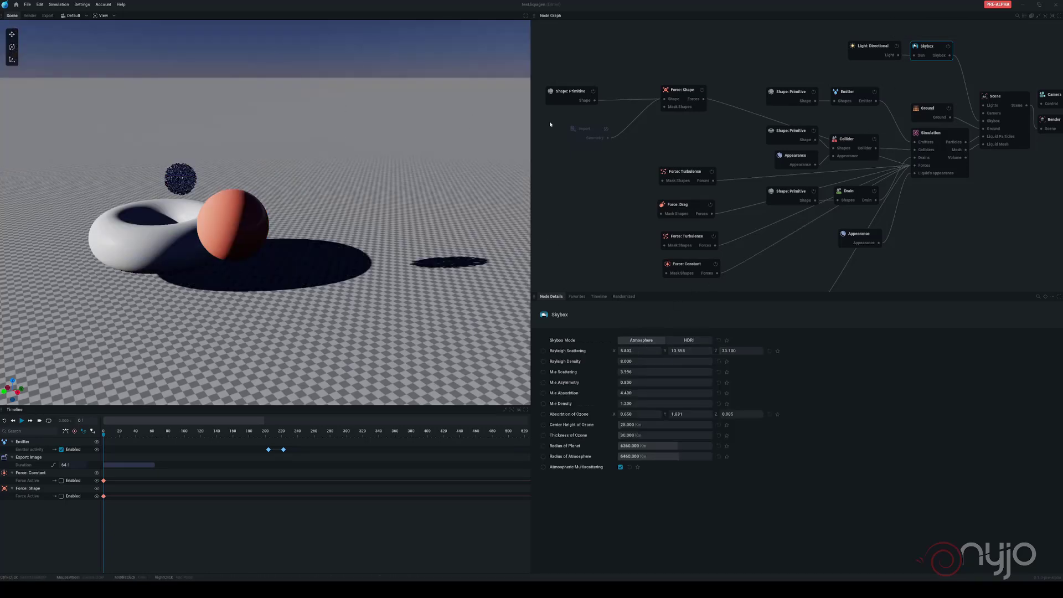
Step: Add an Appearance node, connect it to the Simulation's Liquid's appearance input, and move the replaced Appearance node out of the way
middle_click_drag(720, 153, 722, 90)
left_click(861, 176)
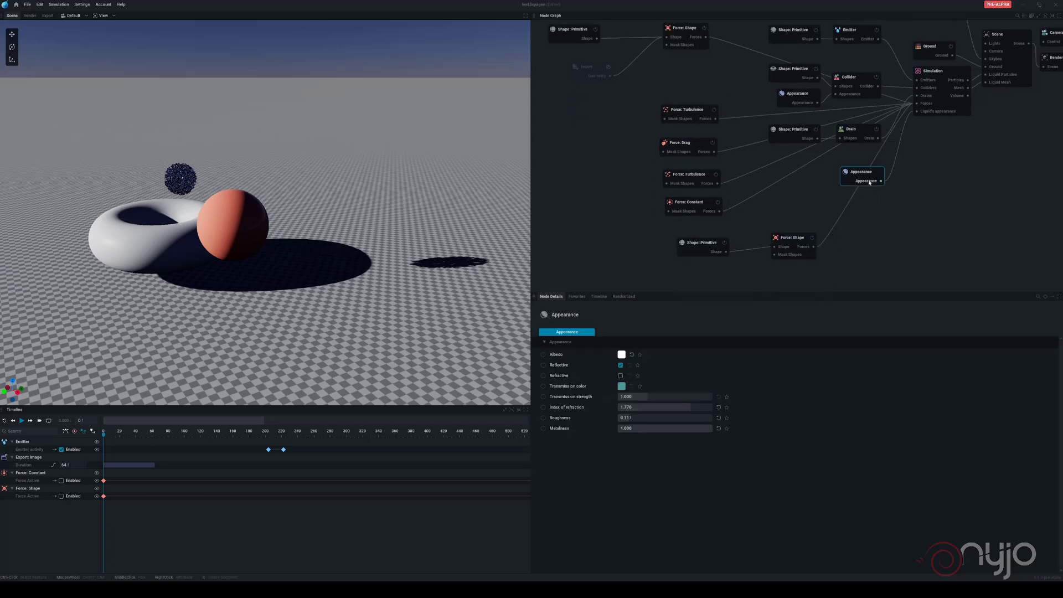
right_click(874, 221)
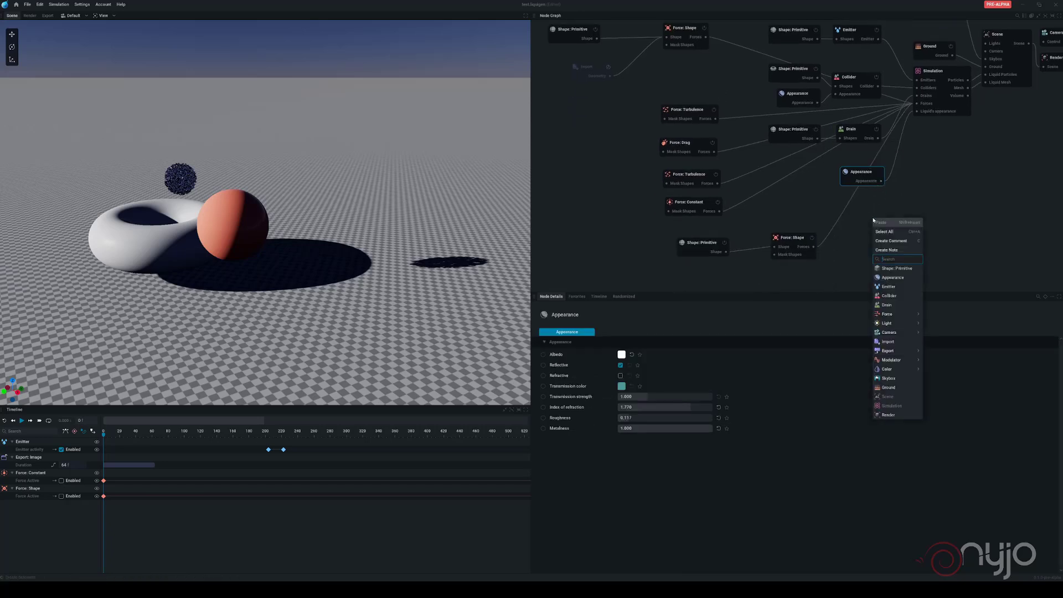
left_click(893, 278)
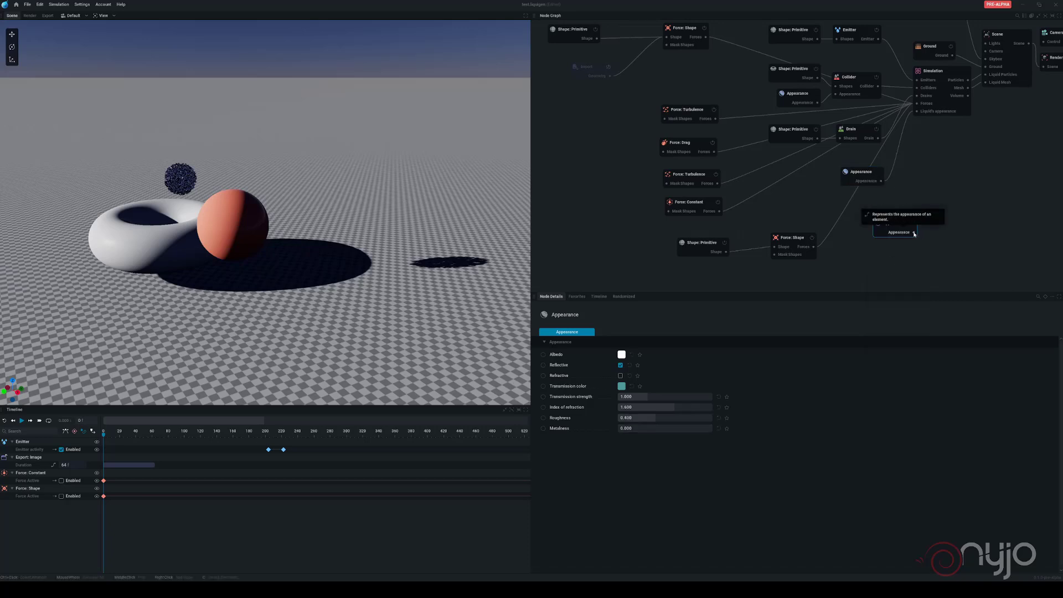
left_click_drag(913, 233, 917, 112)
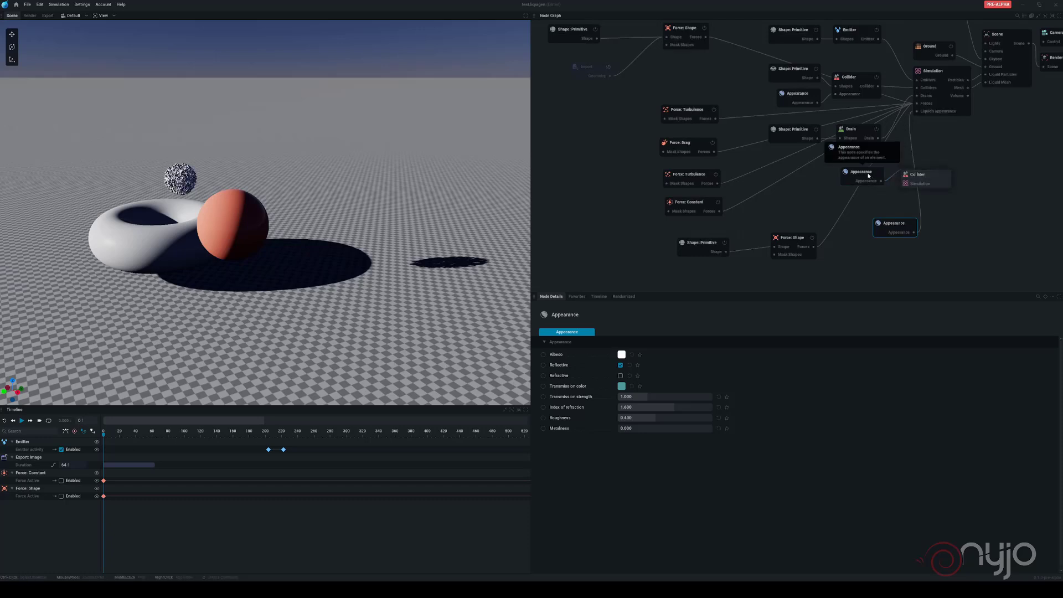
left_click_drag(869, 176, 858, 280)
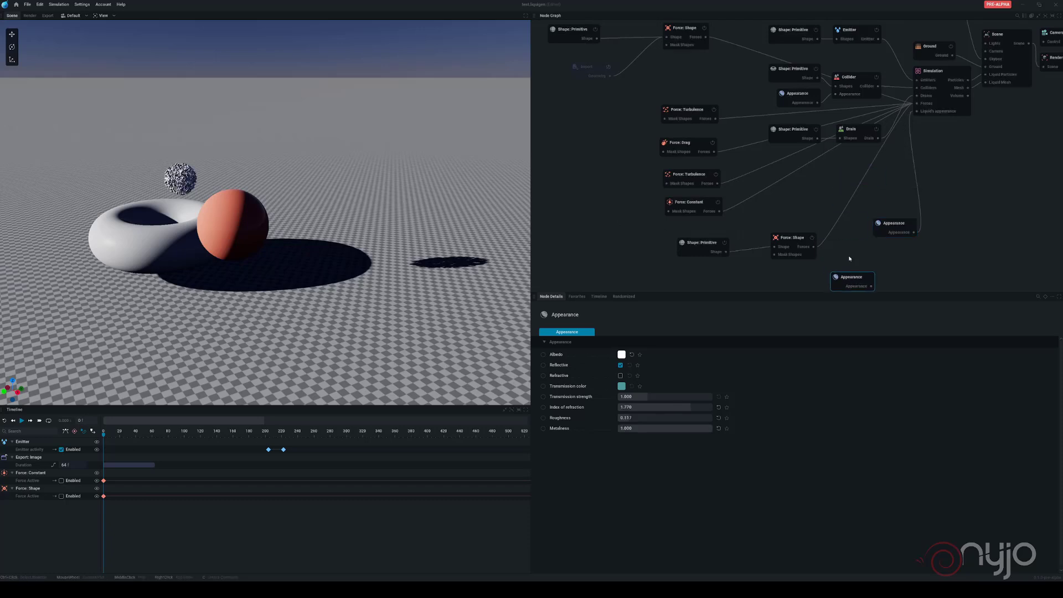
Step: Disable both Force: Turbulence nodes, Force: Drag, and the upper Force: Shape with its Shape: Primitive
left_click(714, 109)
left_click(712, 142)
left_click(717, 175)
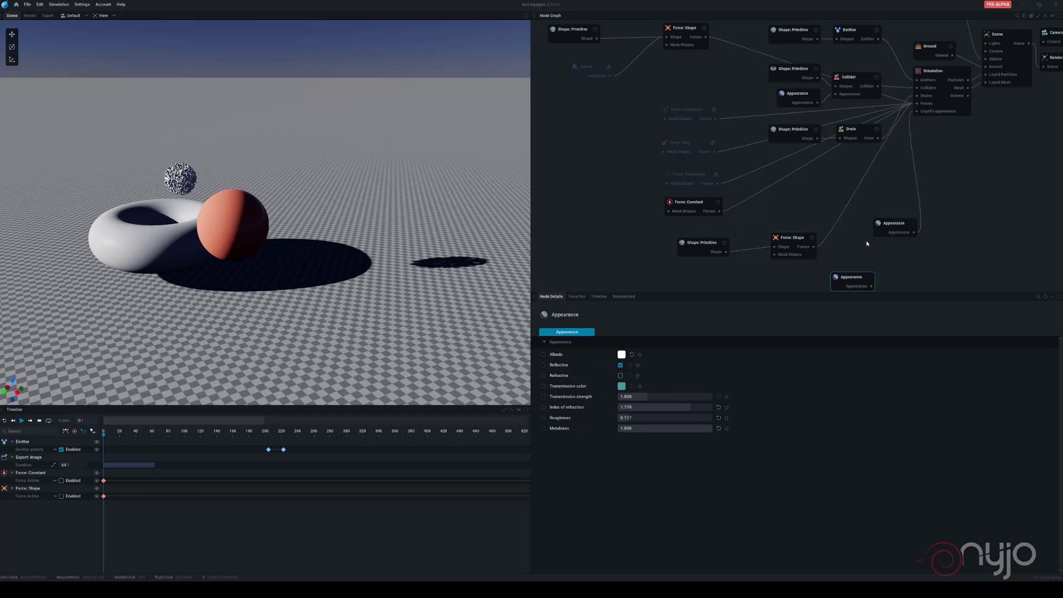
left_click(812, 238)
middle_click_drag(707, 106, 720, 150)
left_click(740, 255)
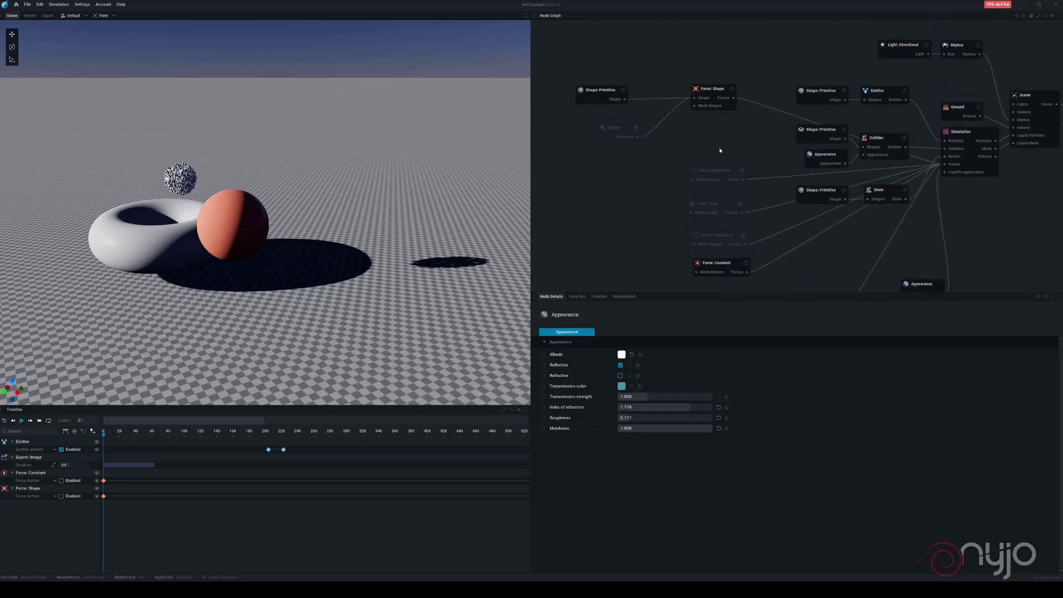
left_click(733, 91)
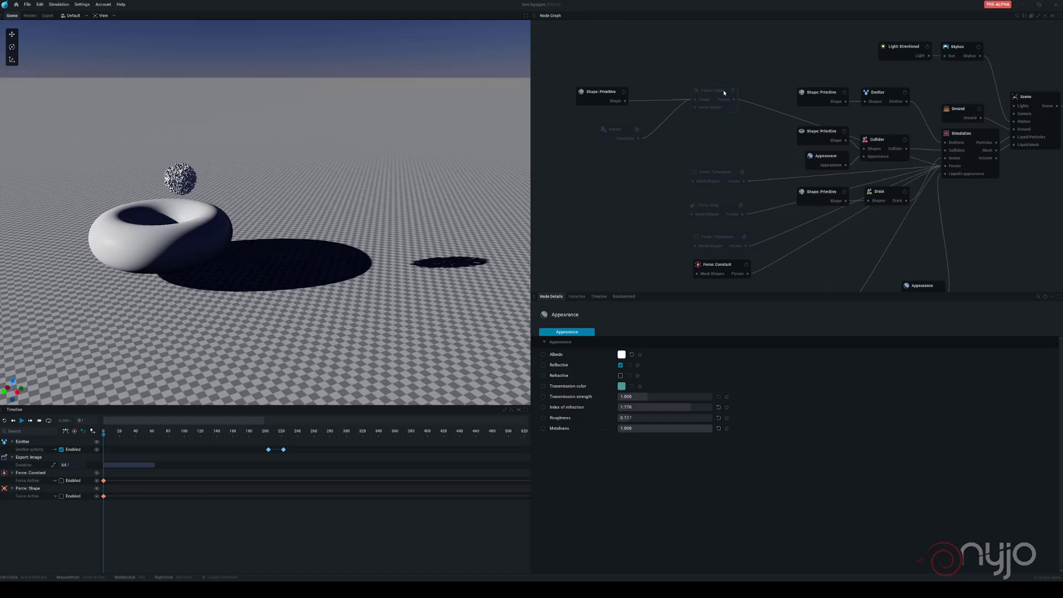
left_click(621, 93)
Step: Play the simulation with the torus framed in the viewport, pause it, and return the timeline to frame 0
middle_click_drag(181, 237, 300, 222)
scroll(181, 237, "up", 2)
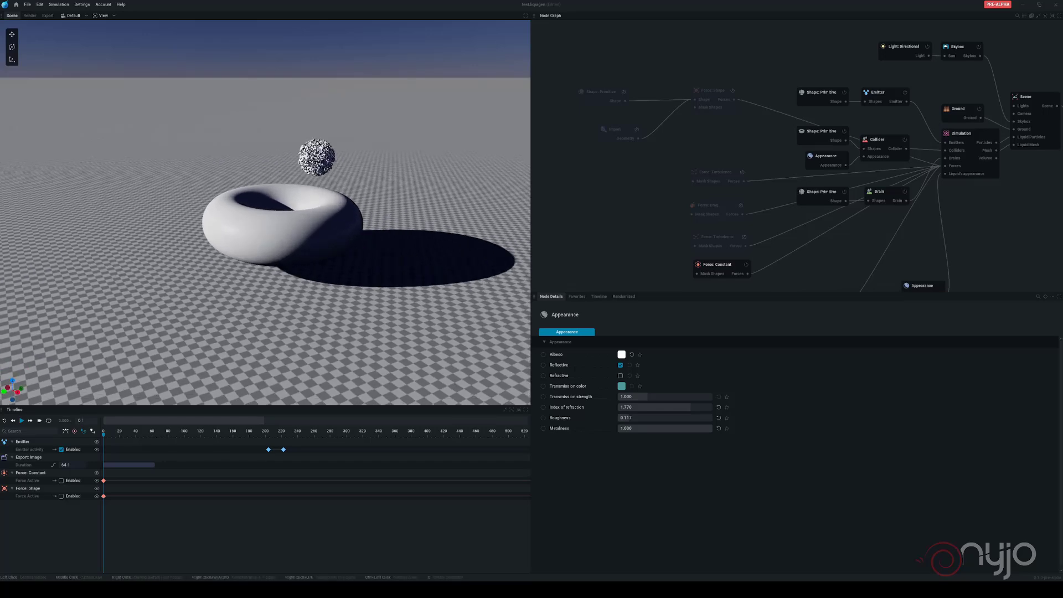
key("space")
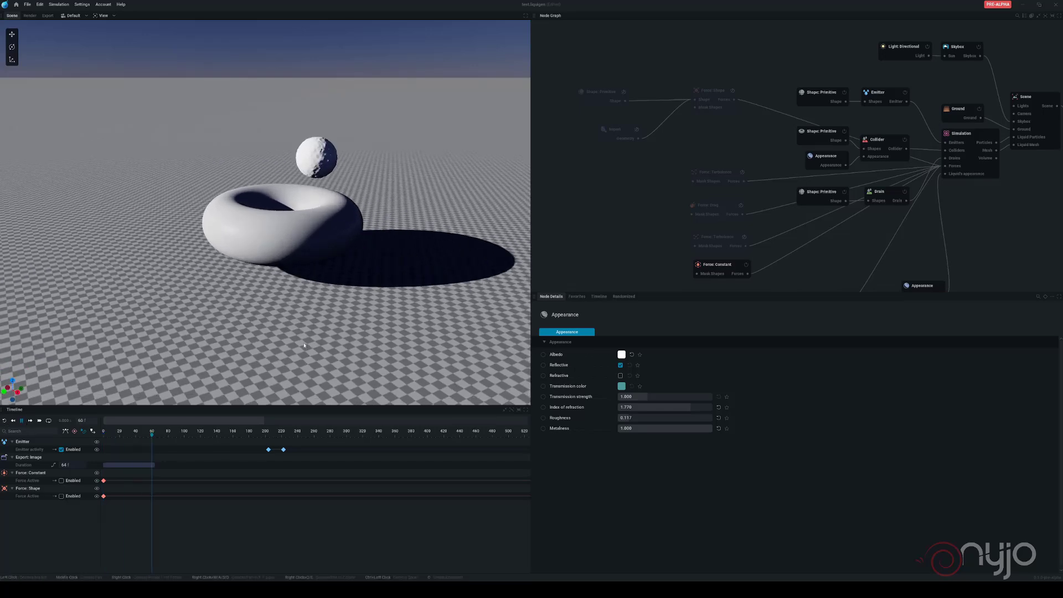
left_click_drag(289, 249, 208, 312)
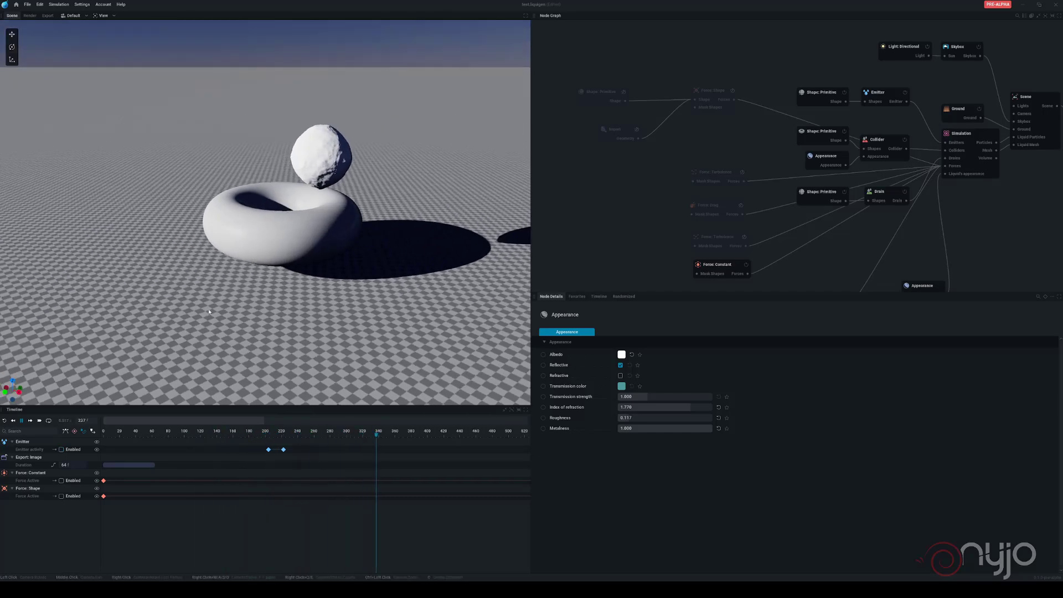
left_click(23, 422)
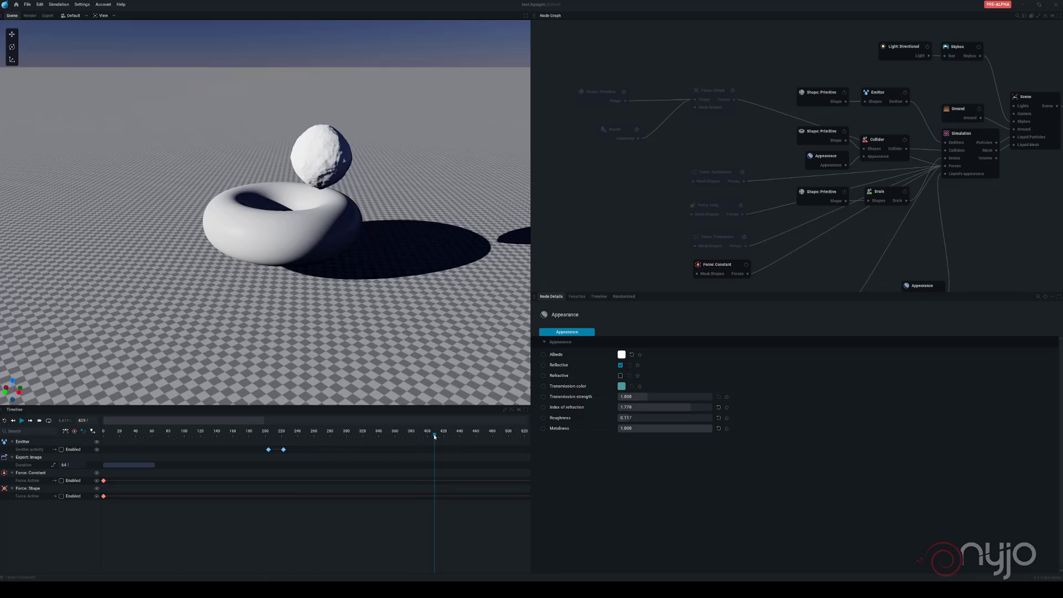
left_click_drag(435, 437, 51, 436)
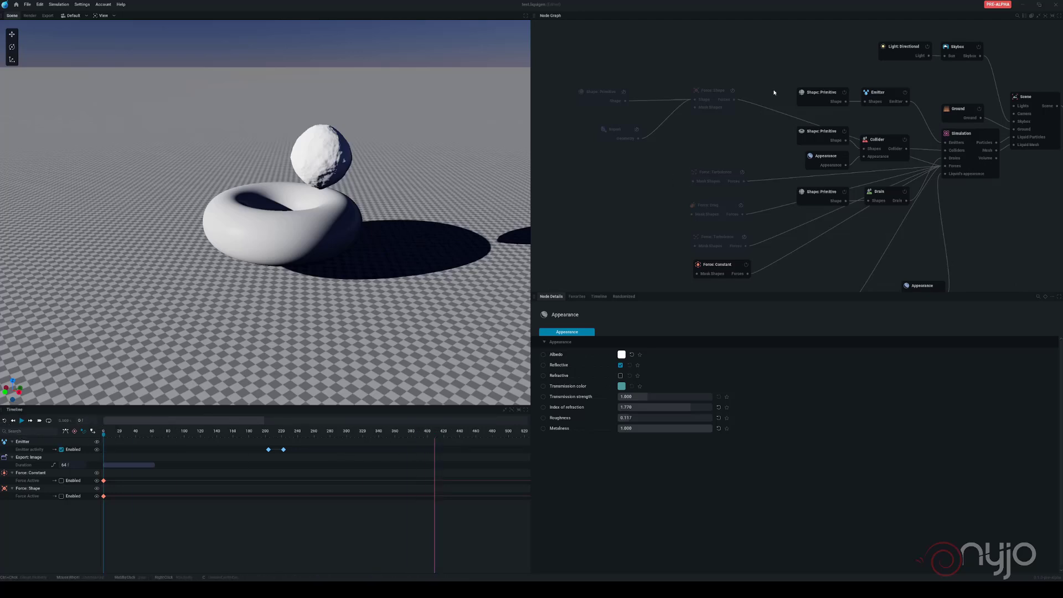
left_click(873, 95)
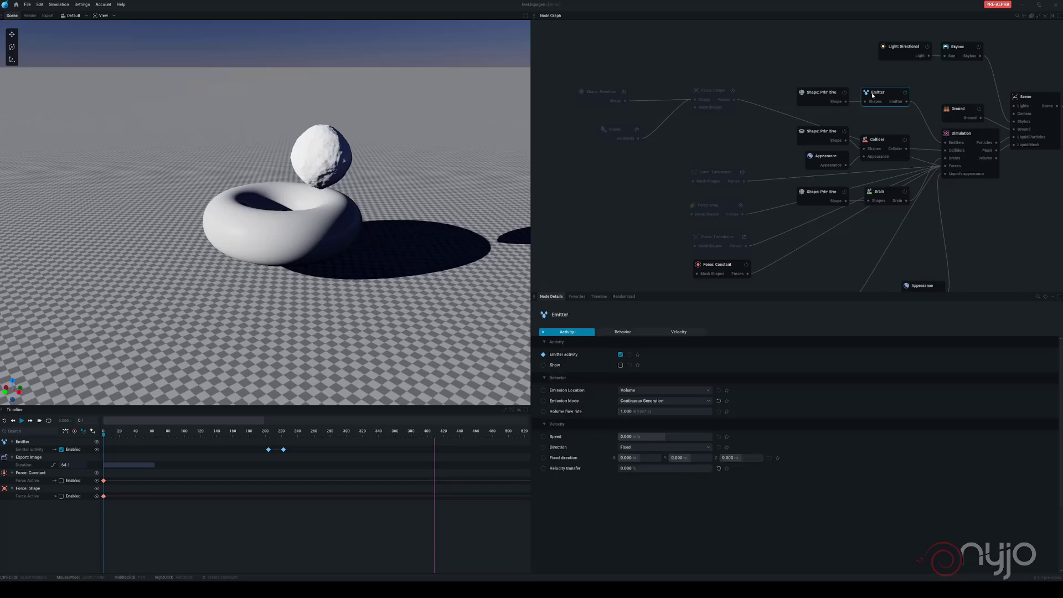
left_click(544, 356)
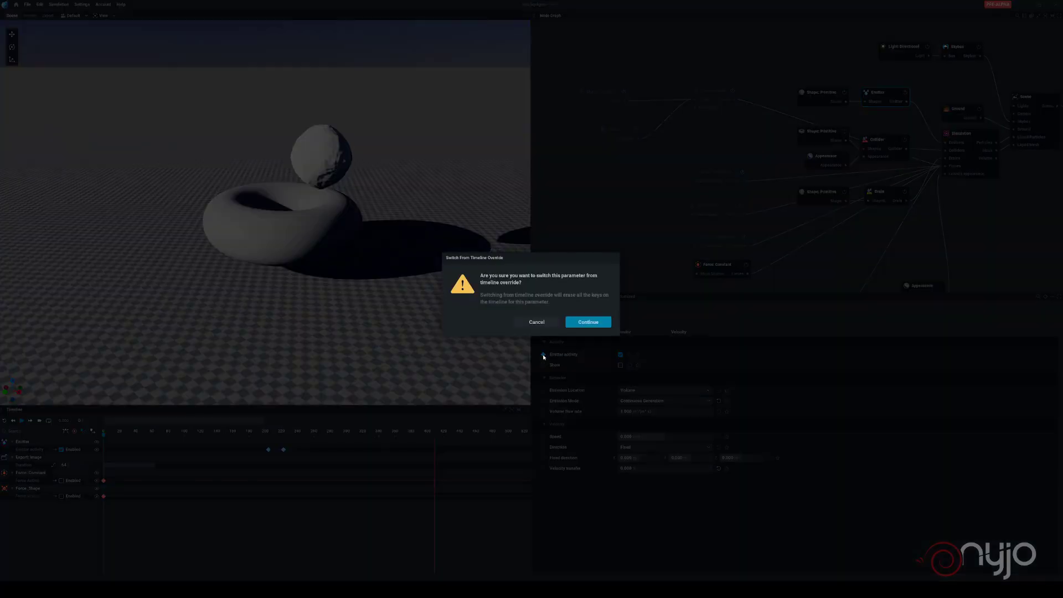
left_click(536, 322)
Step: Add a new Emitter node fed by the existing emitter's Shape: Primitive, connect it to the Simulation's Emitters, and disable the old Emitter
right_click(768, 54)
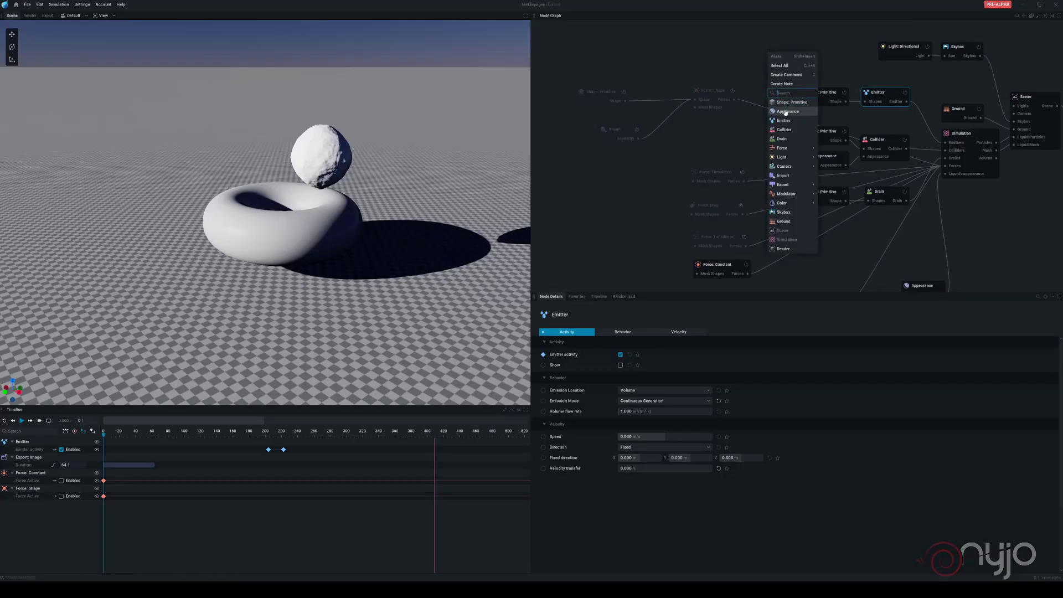
mouse_move(791, 168)
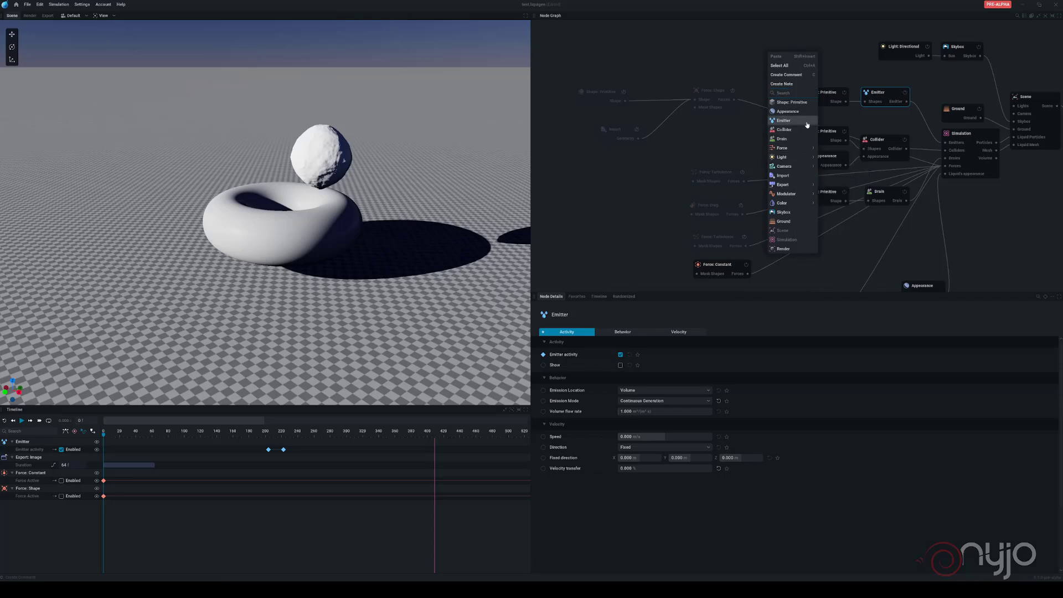
left_click(783, 120)
left_click_drag(794, 58, 835, 57)
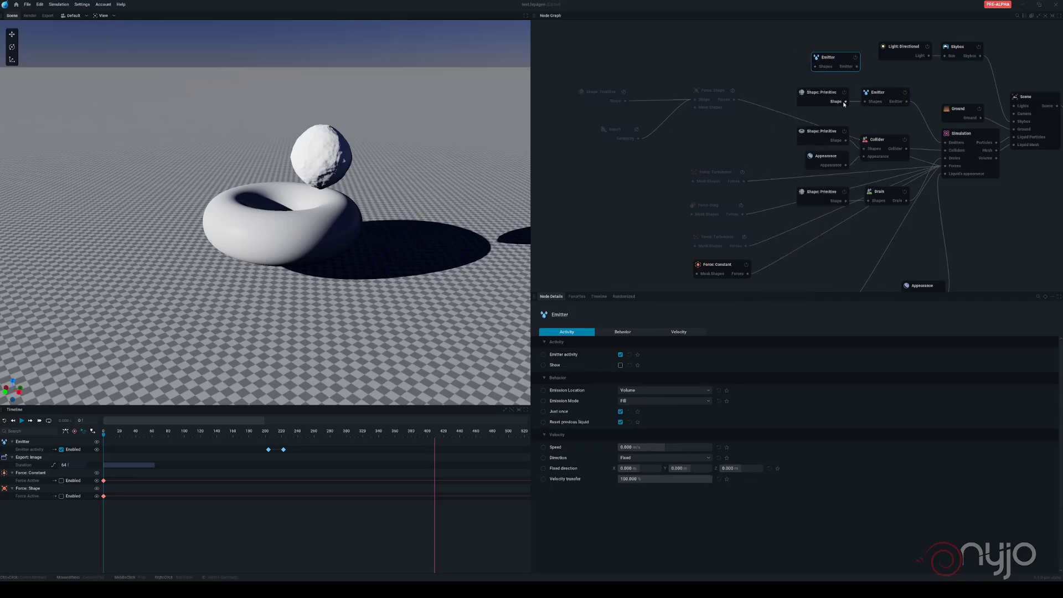
left_click_drag(846, 101, 948, 146)
Step: Reset the simulation and space the new Emitter and its Shape: Primitive node apart in the graph
left_click(4, 423)
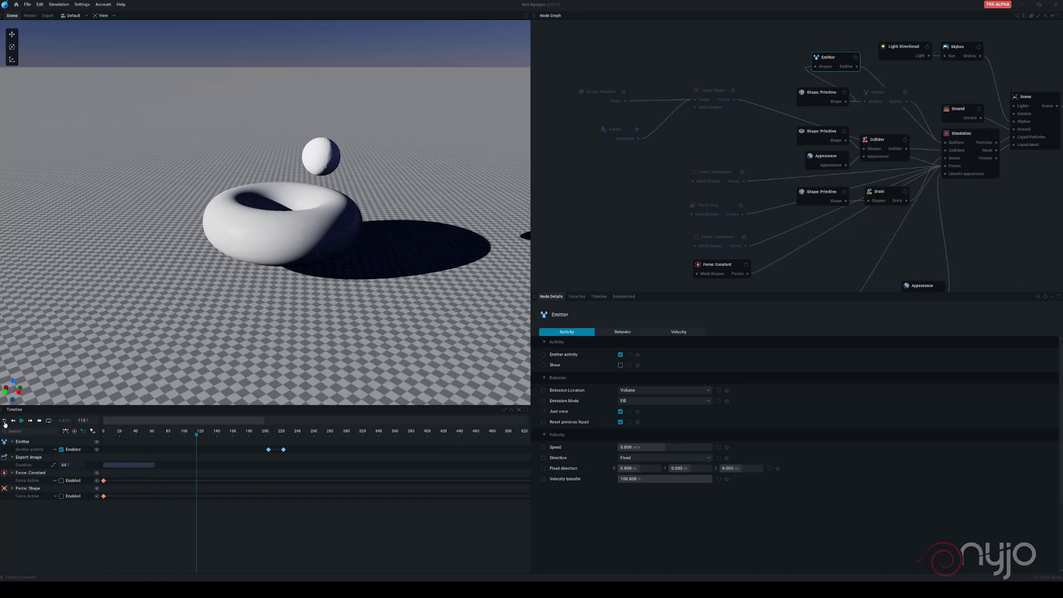
left_click(5, 422)
left_click_drag(844, 55, 876, 60)
left_click_drag(822, 95, 784, 76)
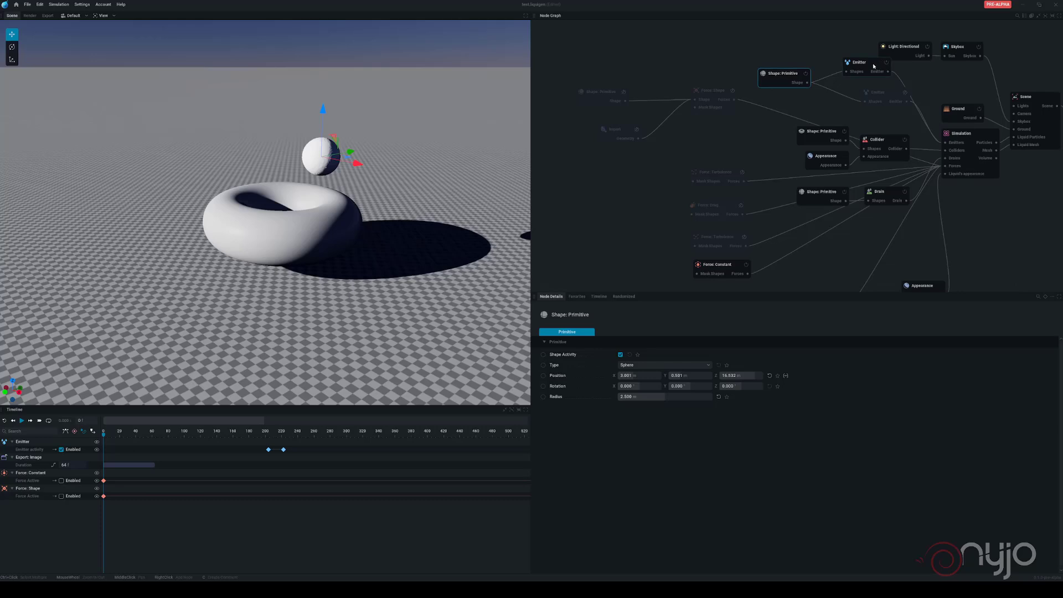
Step: Set the new Emitter's emission mode to Continuous Generation
left_click_drag(874, 66, 862, 66)
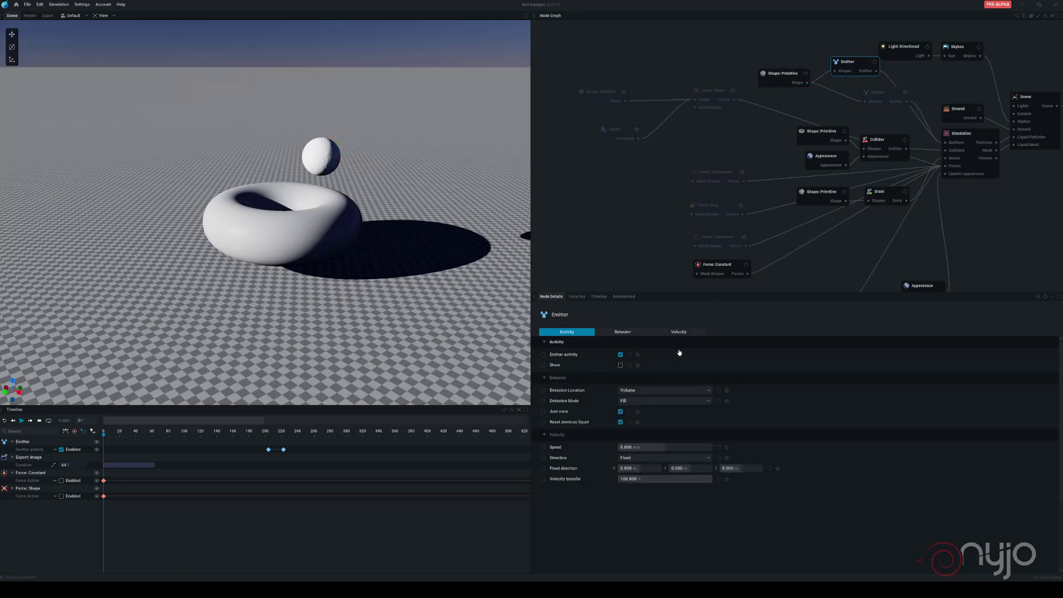
left_click(634, 401)
left_click(638, 419)
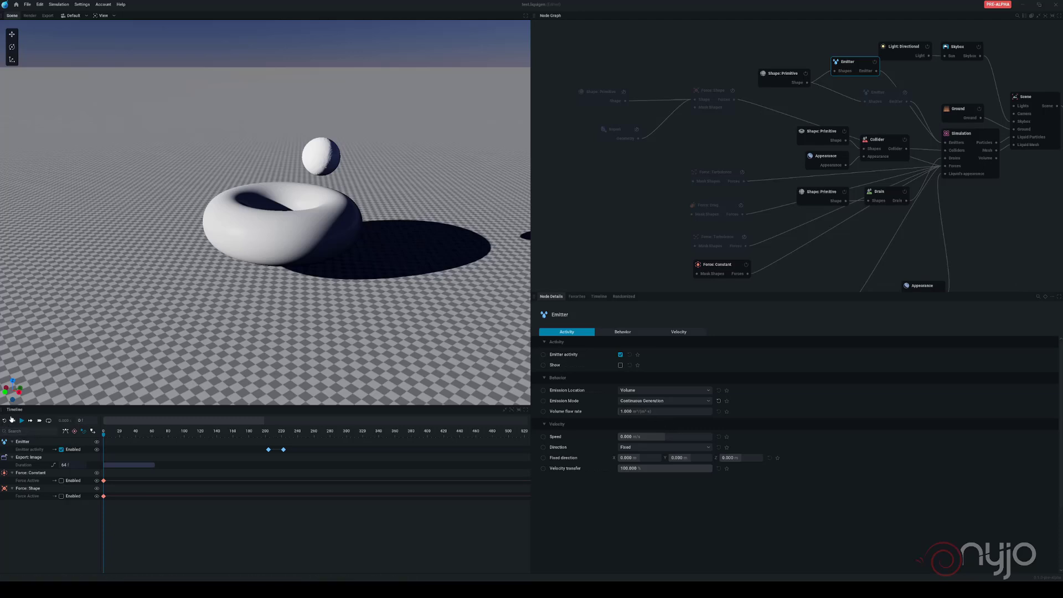
Step: Turn off meshing in the Simulation node
left_click(1016, 110)
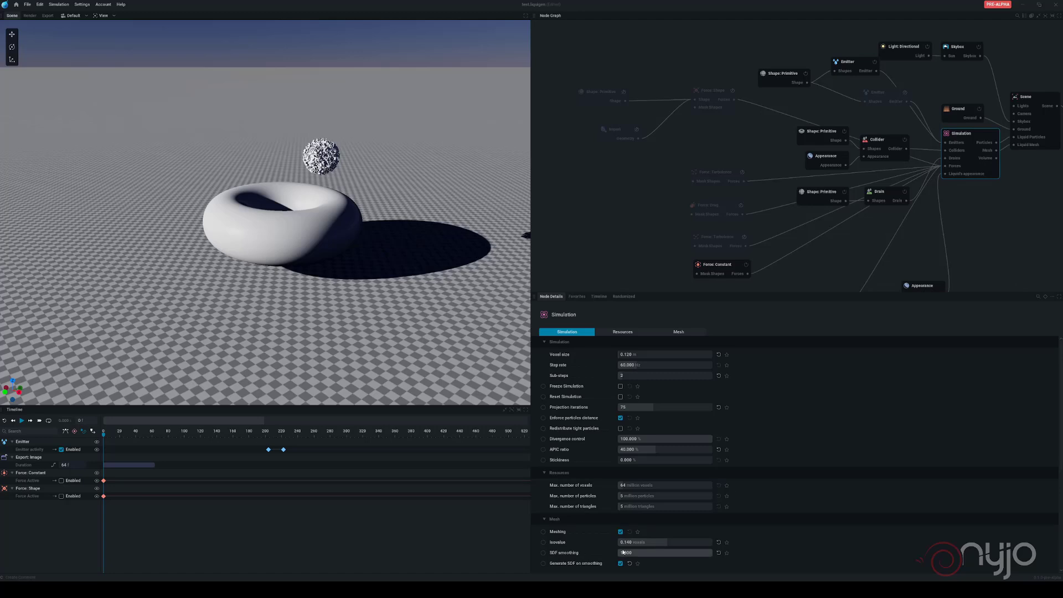
left_click(620, 532)
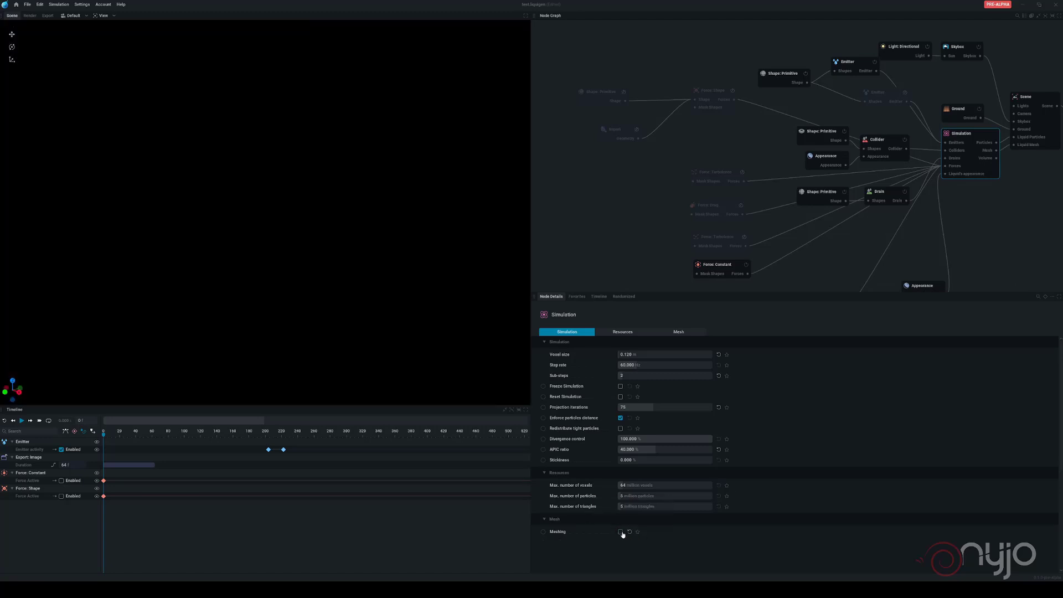
Step: Re-enable meshing in the Simulation node and switch the viewport display from Liquid Mesh to Points
left_click(620, 532)
middle_click_drag(1029, 97, 984, 111)
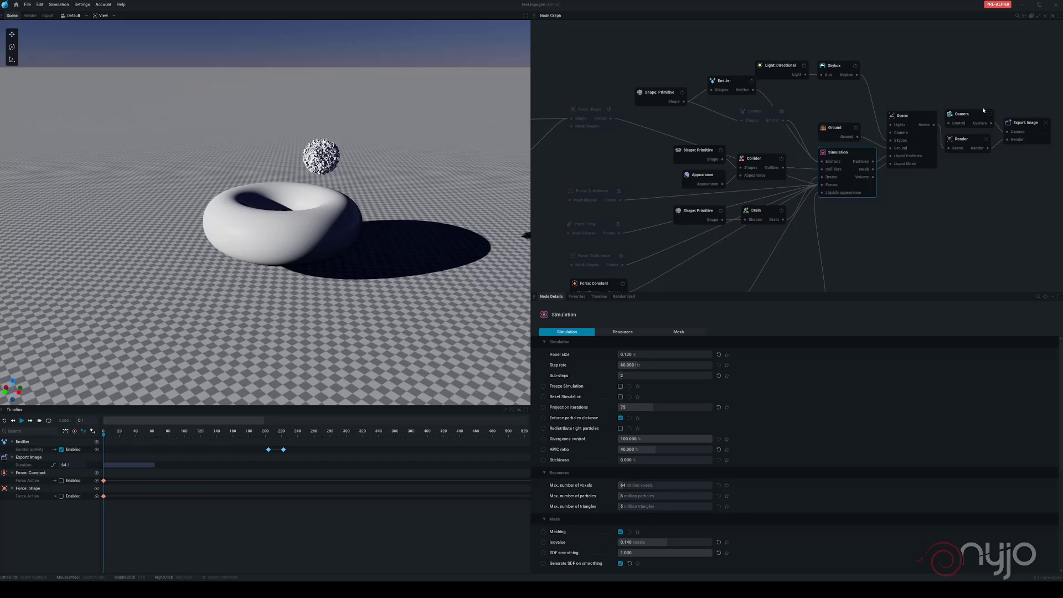
left_click(111, 17)
left_click(106, 43)
left_click(103, 16)
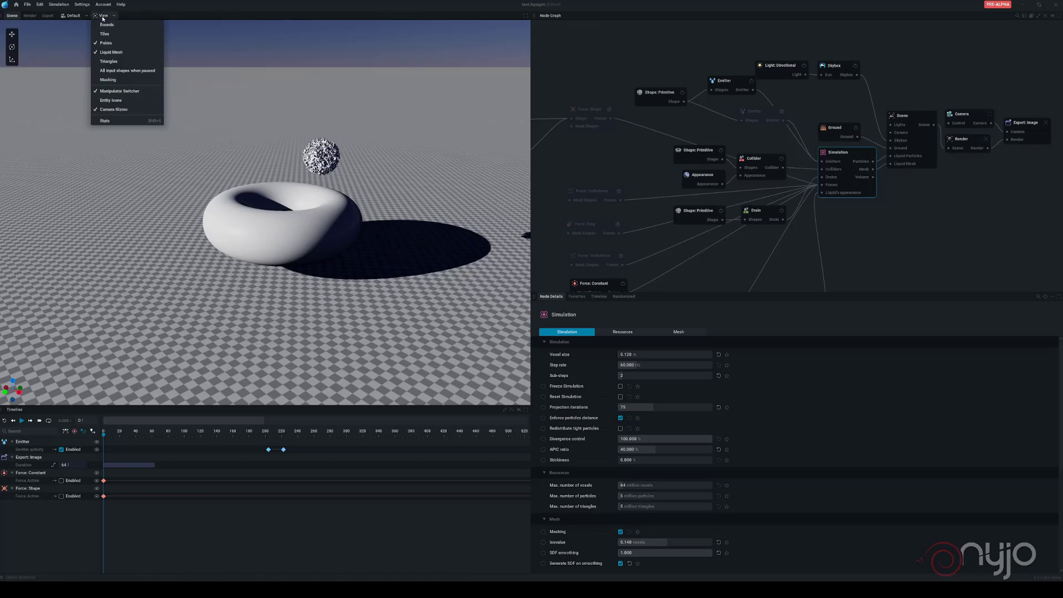
left_click(111, 52)
scroll(296, 216, "up", 2)
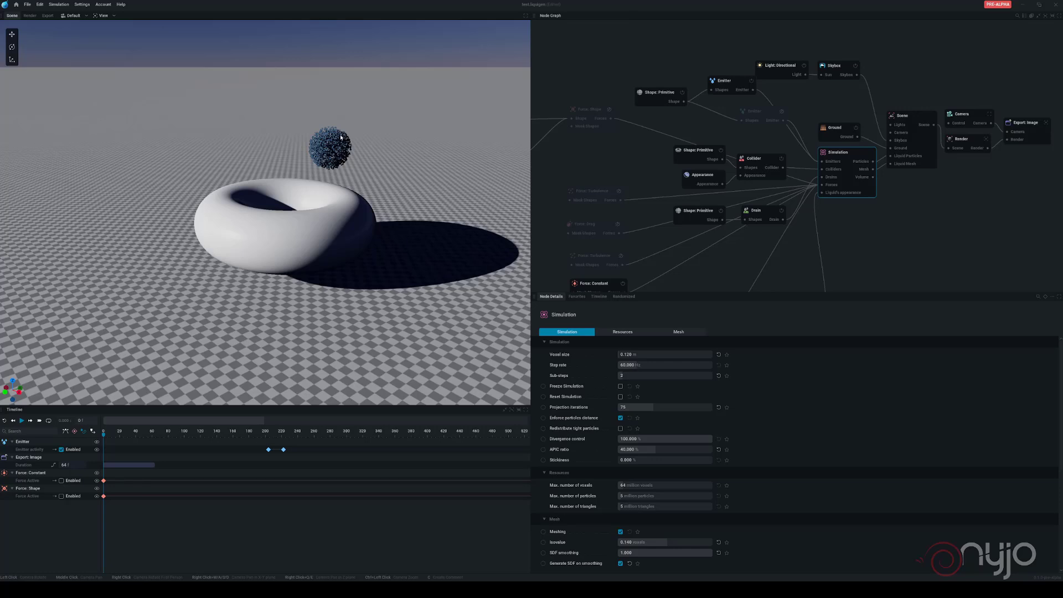
Step: Preview the particle simulation, reset it, and open the existing Force: Constant node's settings
left_click(22, 421)
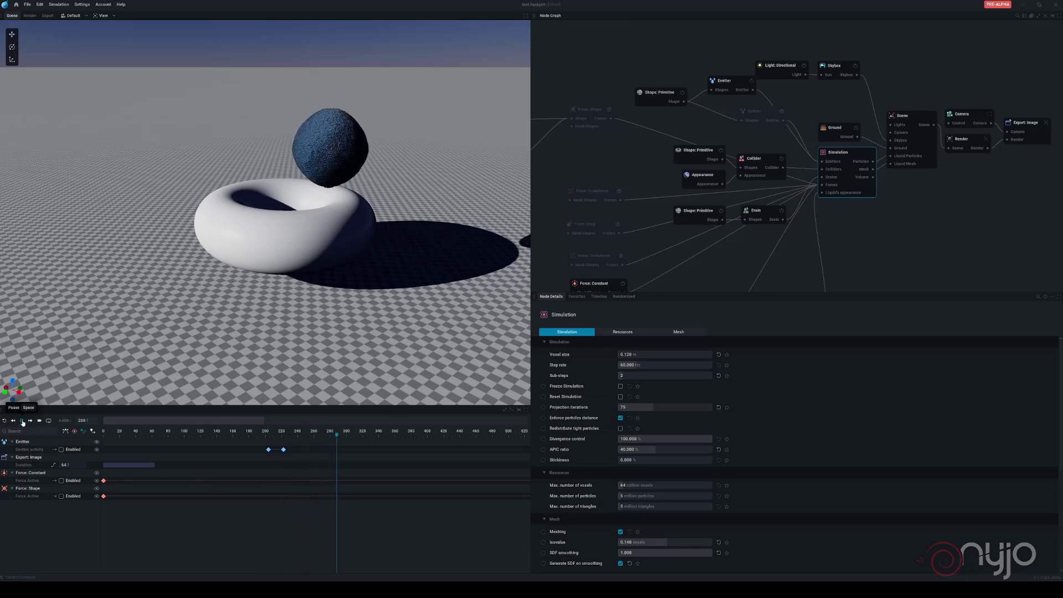
left_click(4, 421)
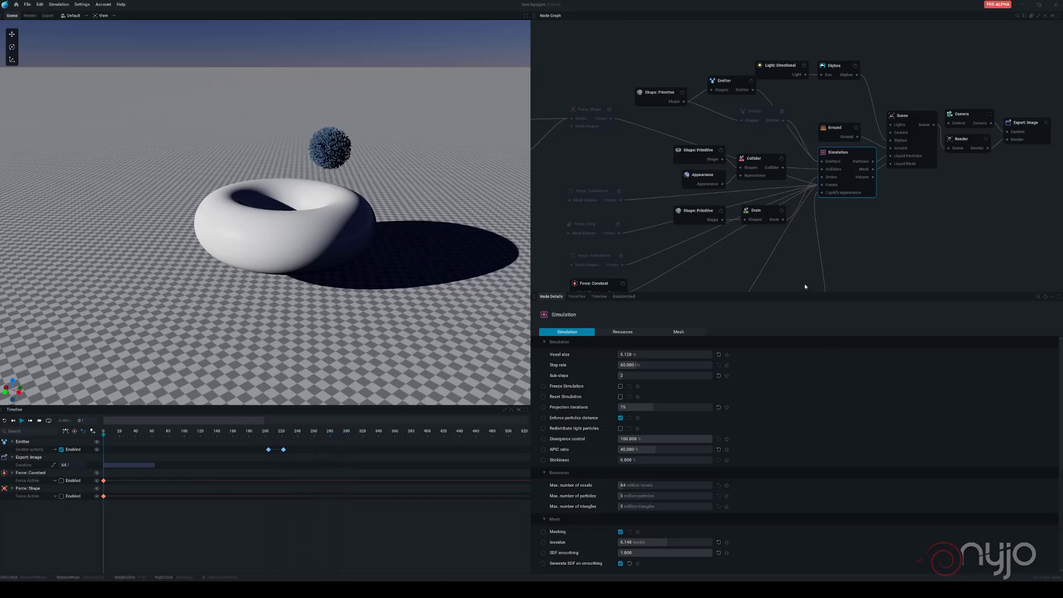
middle_click_drag(802, 254, 826, 162)
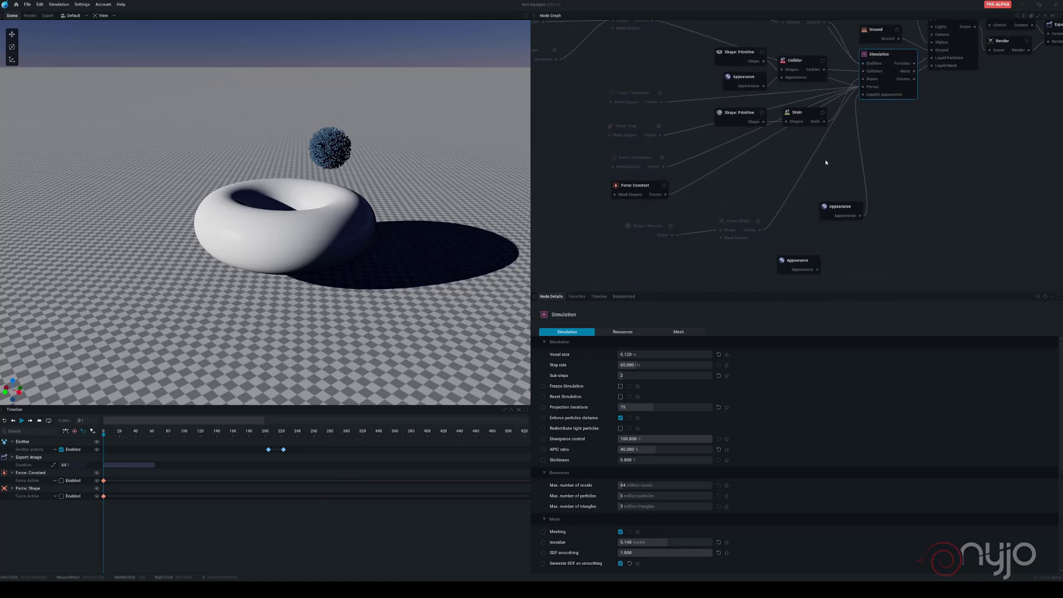
left_click(630, 185)
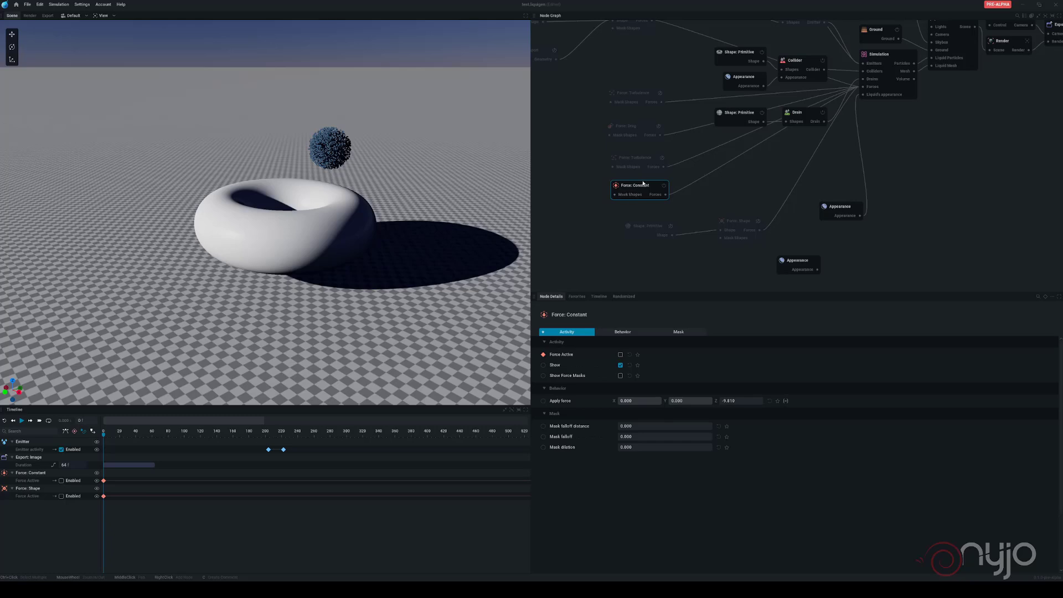
Step: Add a new Force: Constant node, connect it to the Simulation's Forces, and disable the old Force: Constant node
right_click(727, 196)
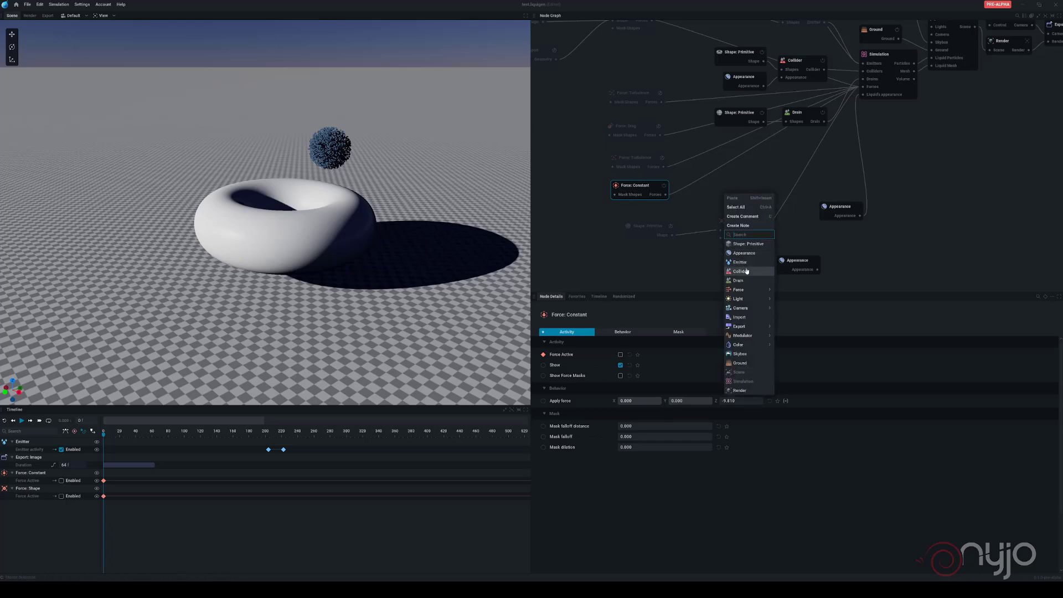
mouse_move(753, 290)
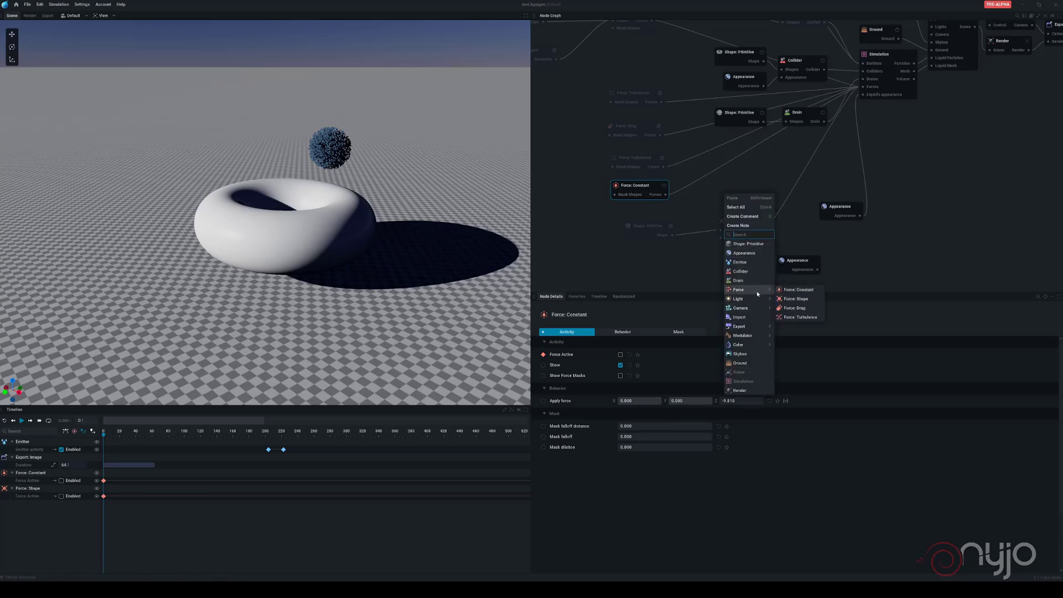
left_click(782, 292)
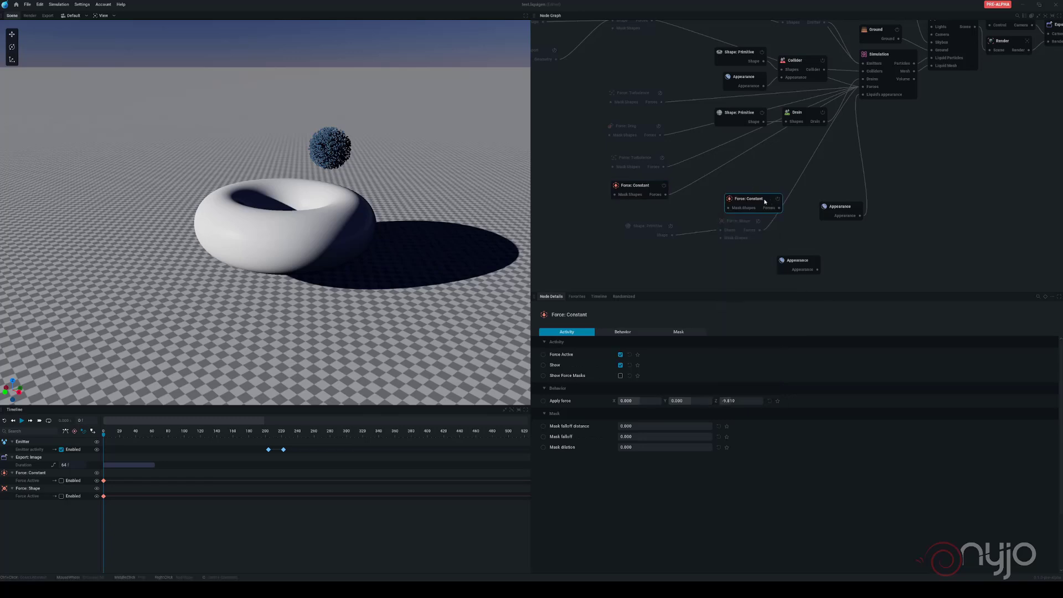
left_click_drag(765, 202, 765, 177)
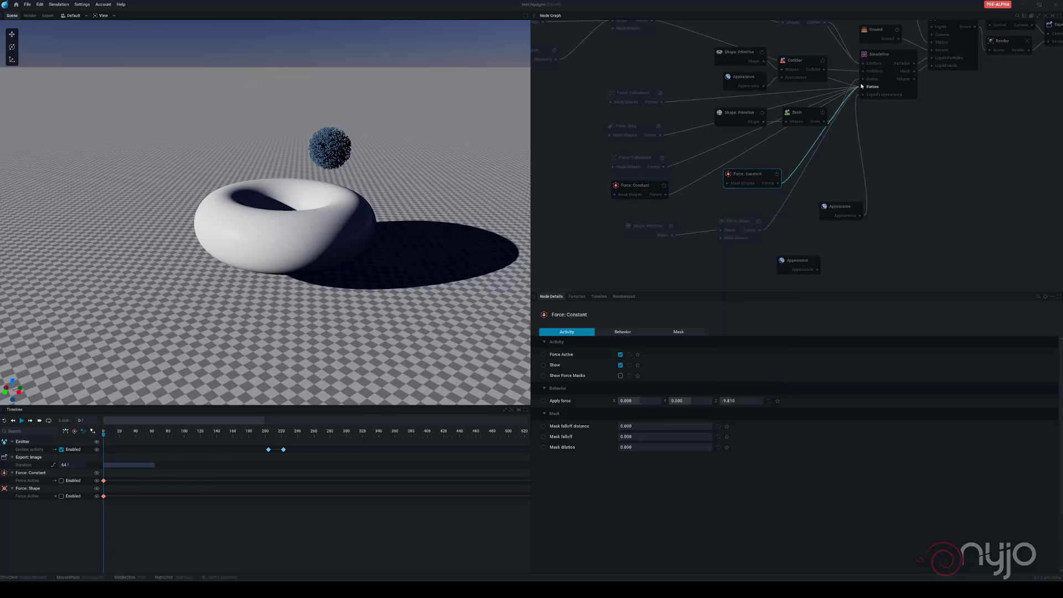
left_click(666, 186)
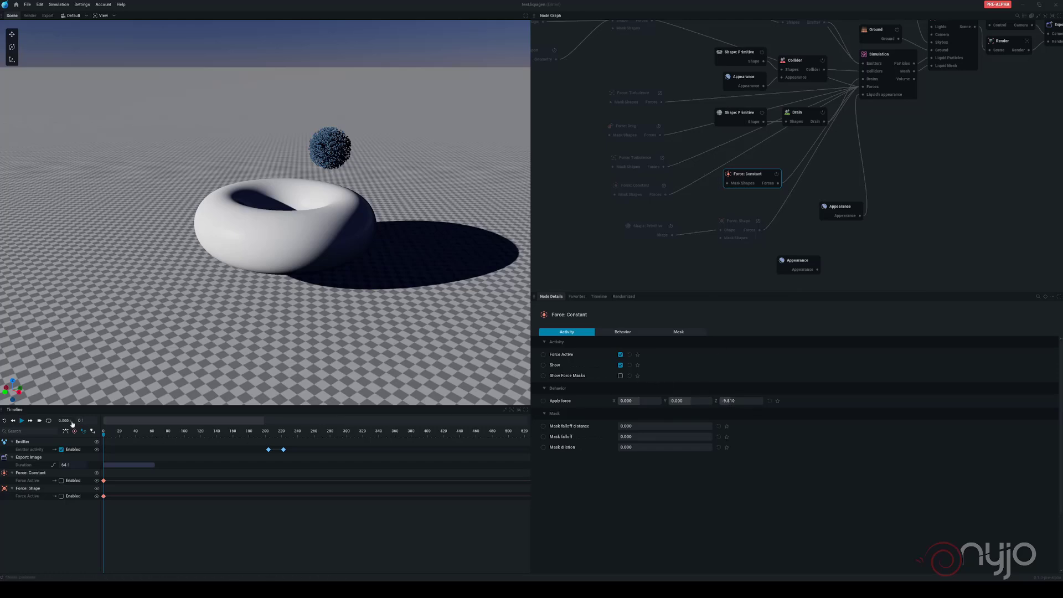
Step: Run the simulation with the new constant force, pause it, and examine the Drain node's dome boundary around the liquid
left_click(22, 421)
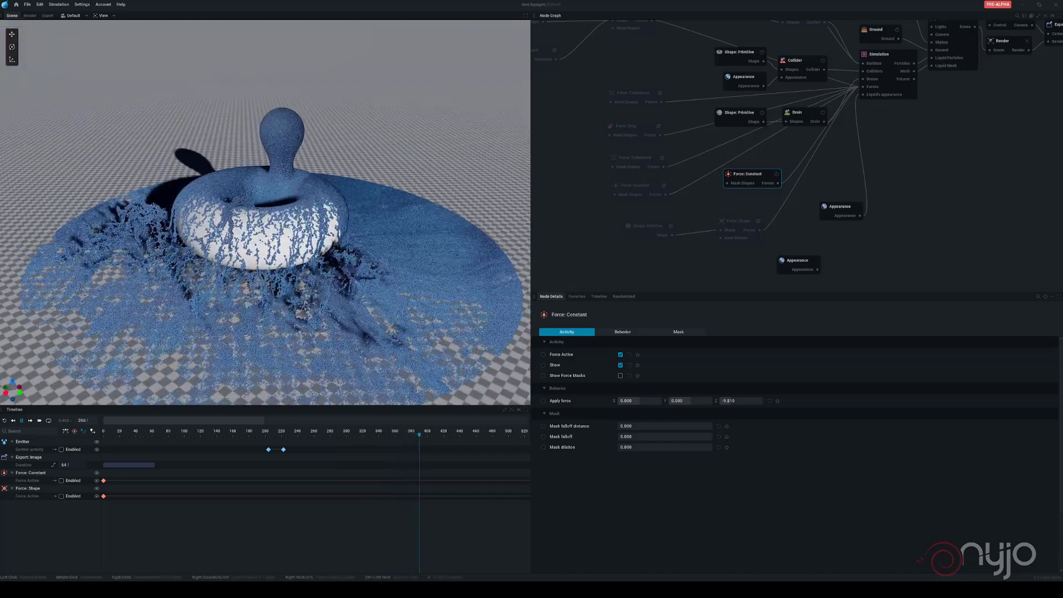
left_click(23, 422)
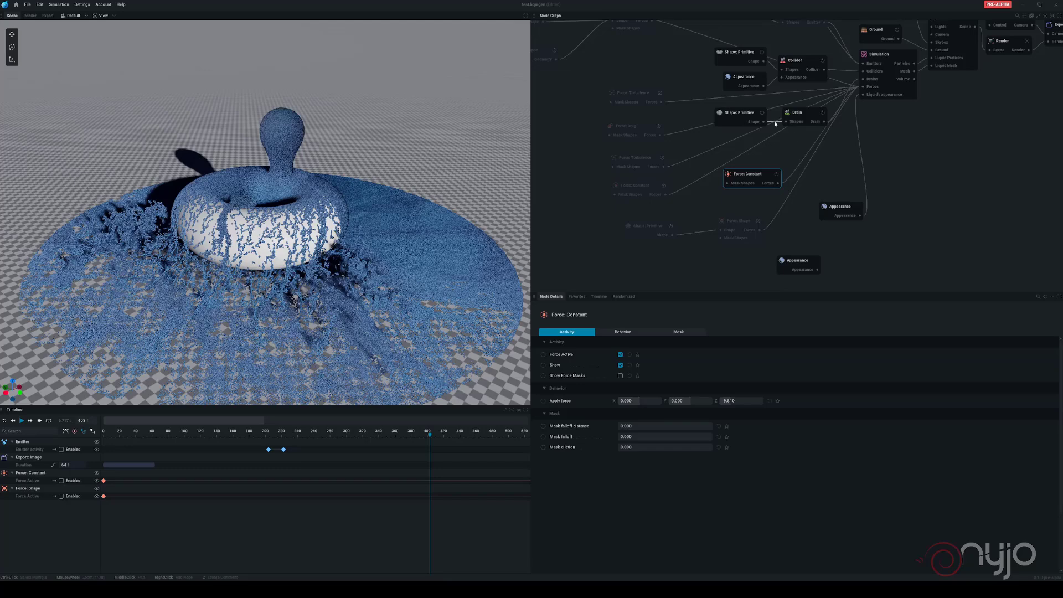
left_click(799, 114)
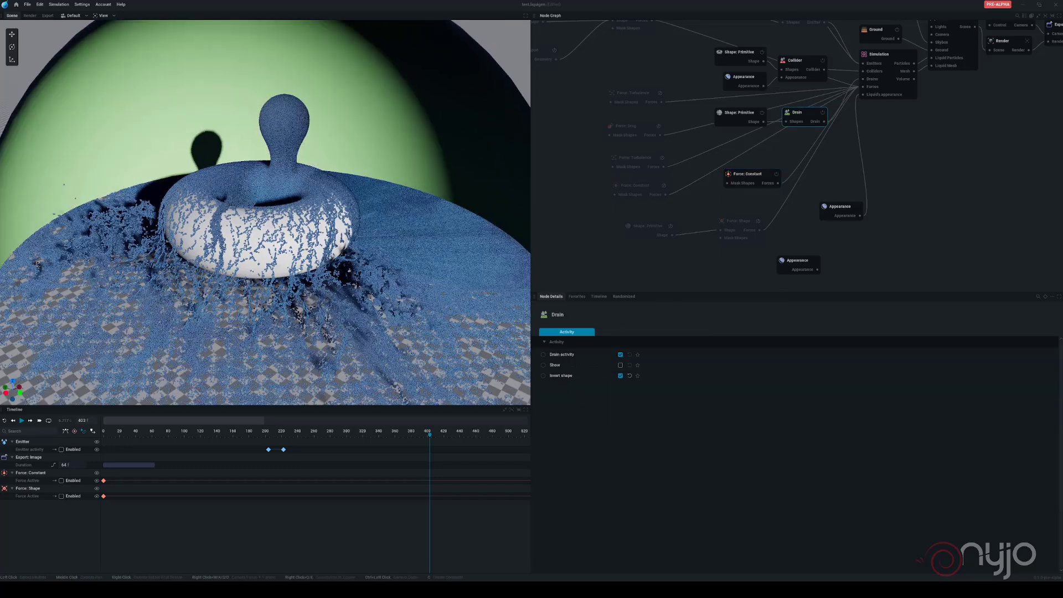
scroll(460, 225, "down", 5)
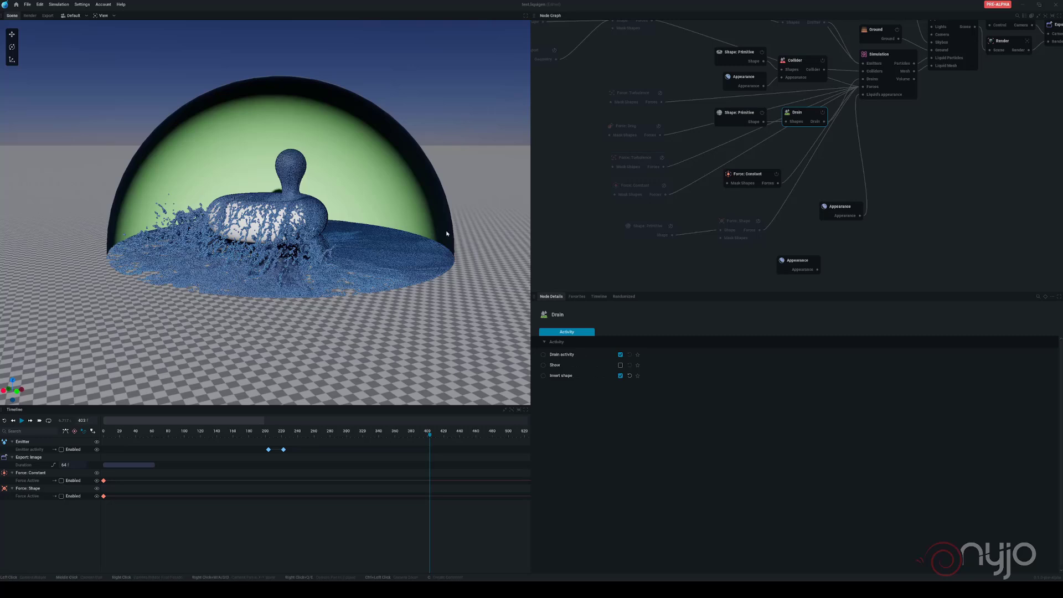
middle_click_drag(929, 143, 925, 181)
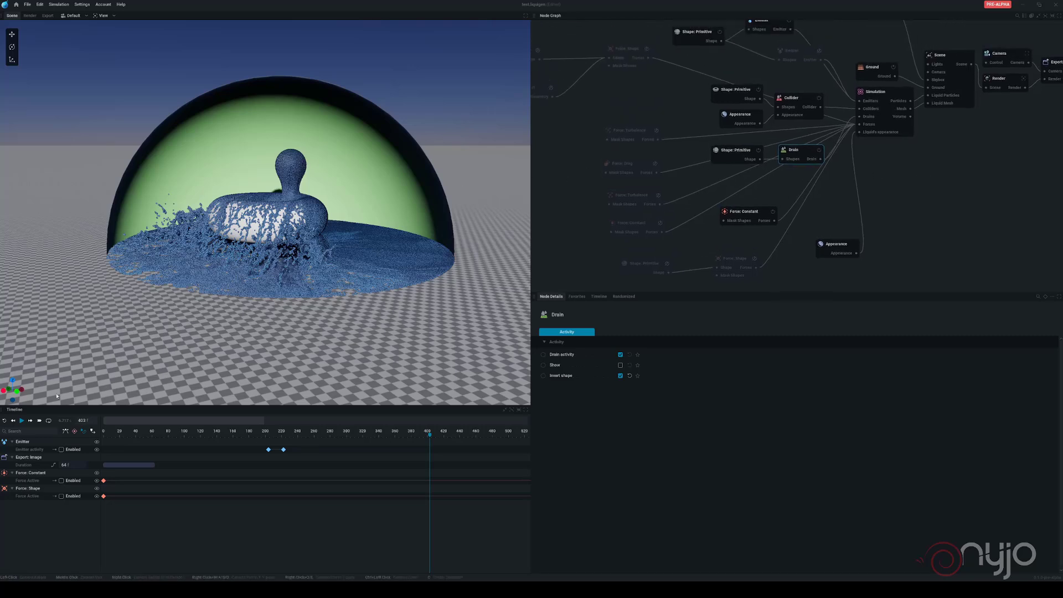
Step: Restart the simulation and move the Collider's torus primitive around while the liquid is flowing
left_click(4, 421)
left_click(21, 421)
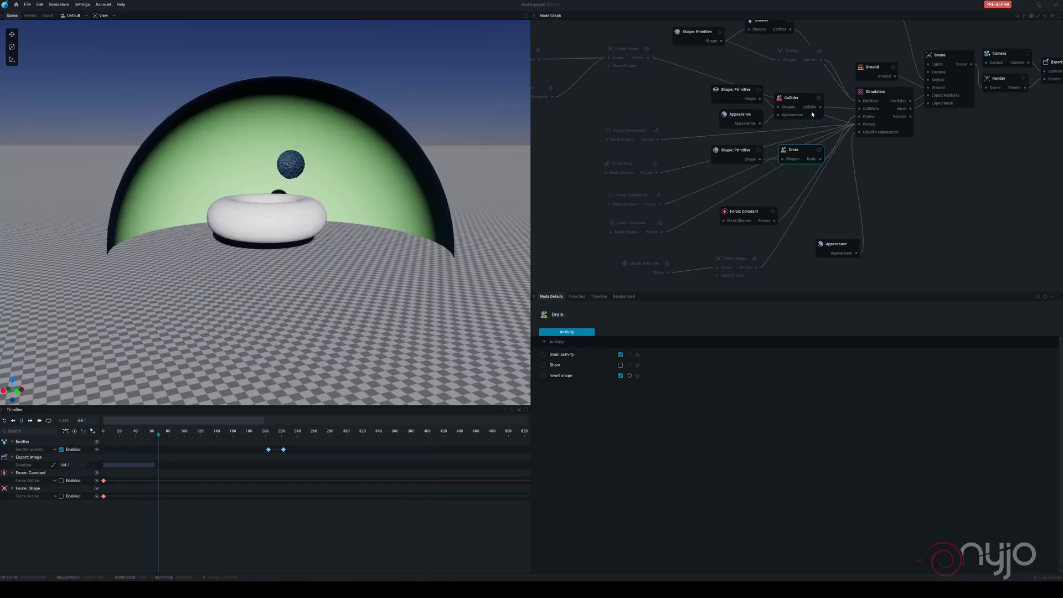
middle_click_drag(741, 67, 732, 93)
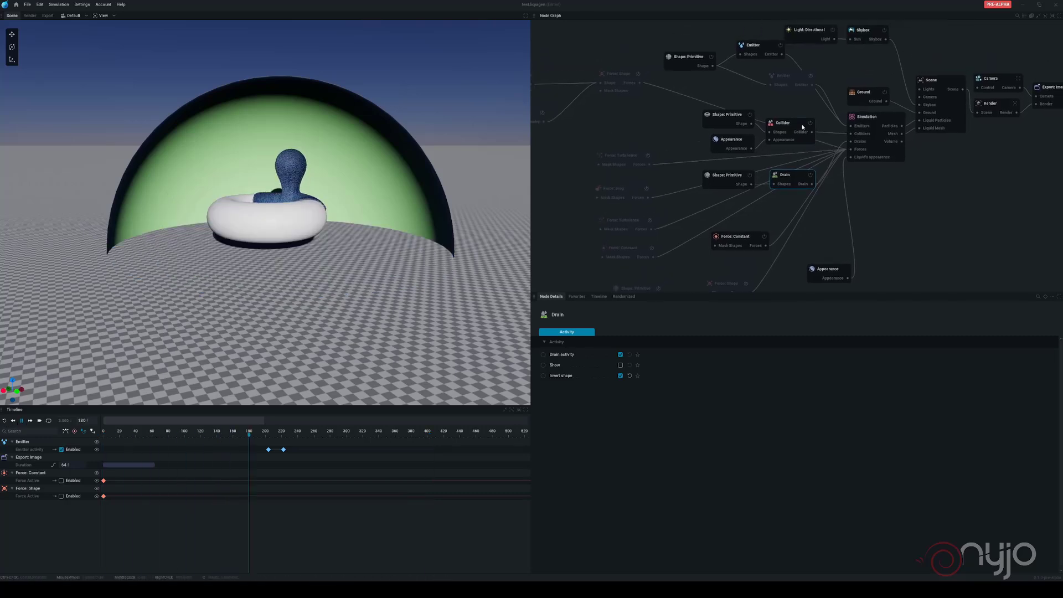
left_click(726, 120)
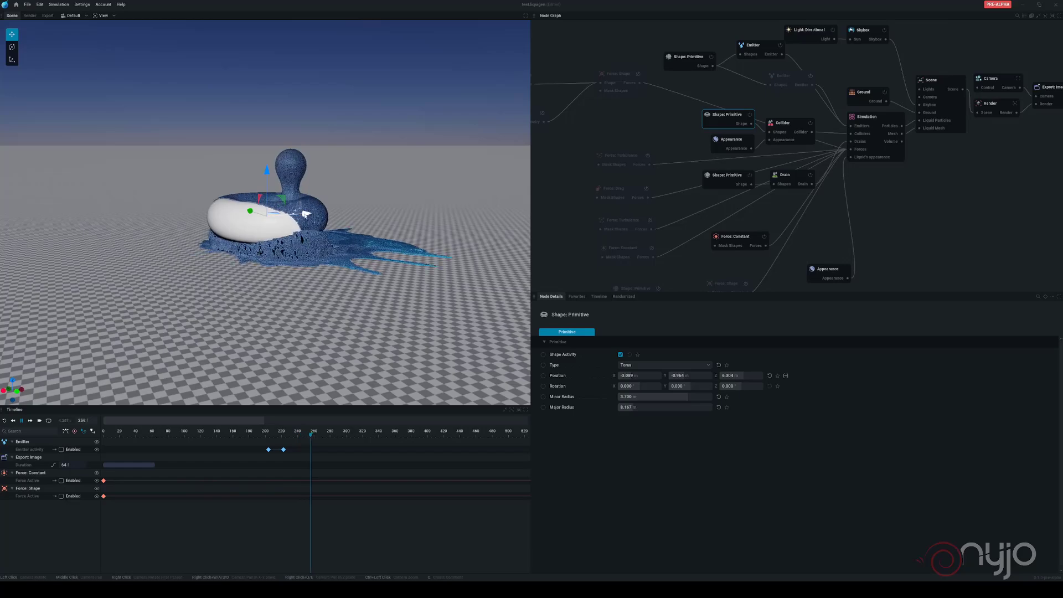
left_click_drag(306, 214, 265, 206)
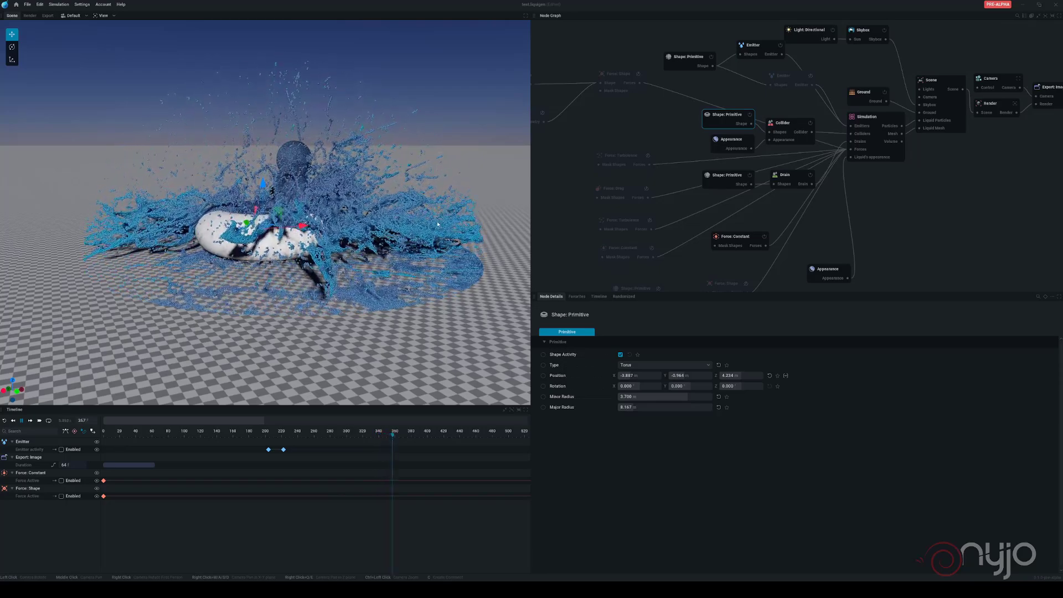
left_click_drag(437, 224, 477, 219)
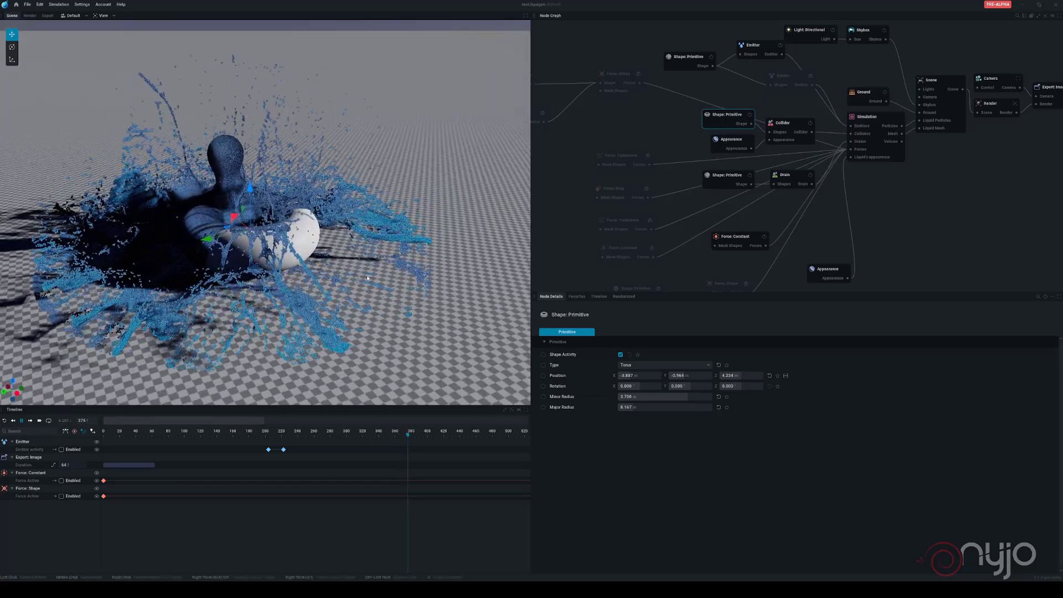
Step: Set the Skybox mode to HDRI, view the running liquid under it, and reset the simulation
left_click(872, 29)
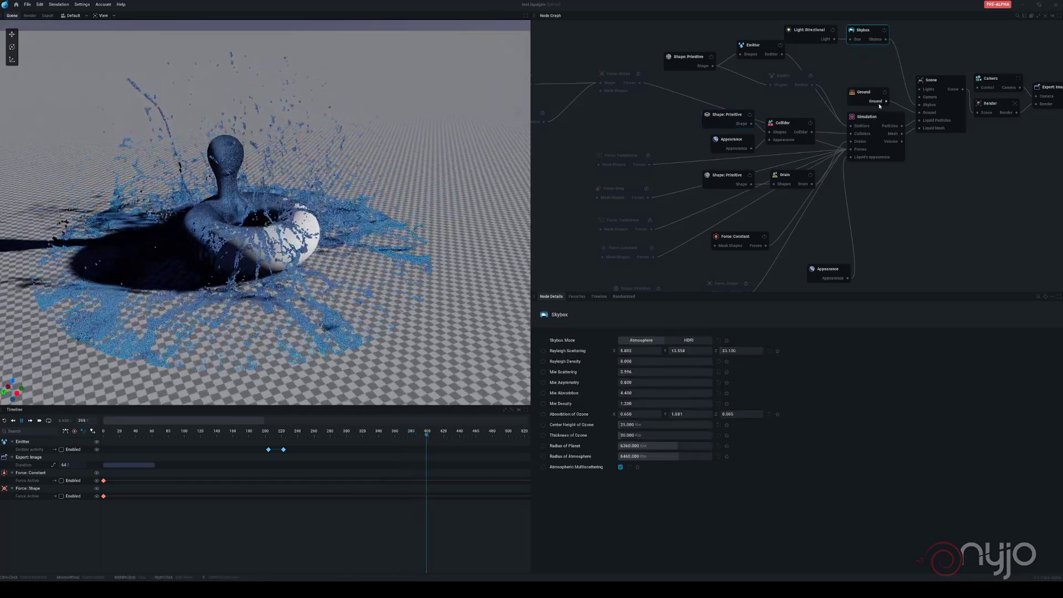
left_click(691, 341)
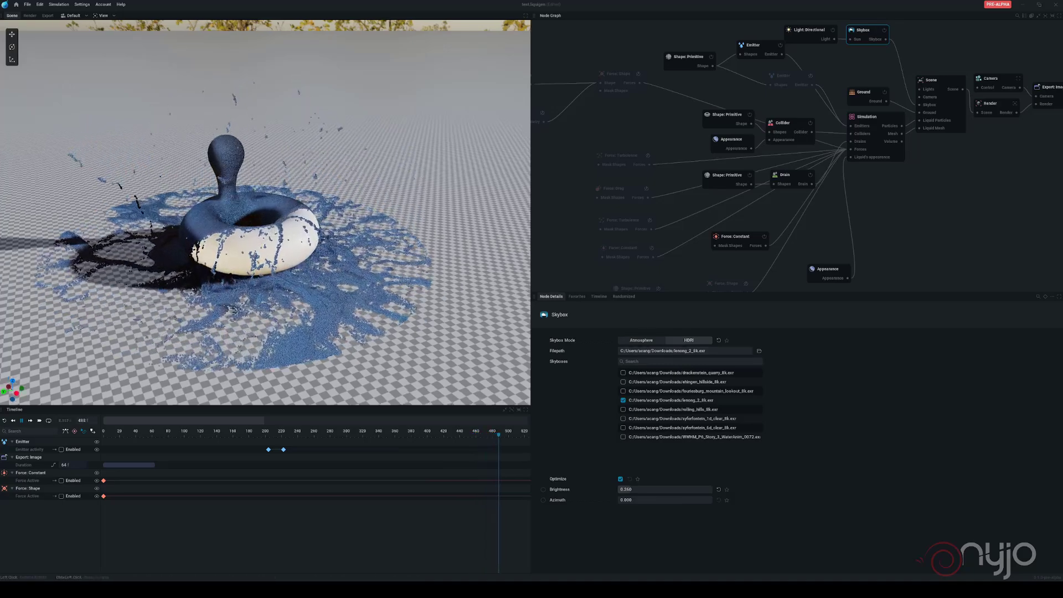
left_click_drag(310, 243, 150, 244)
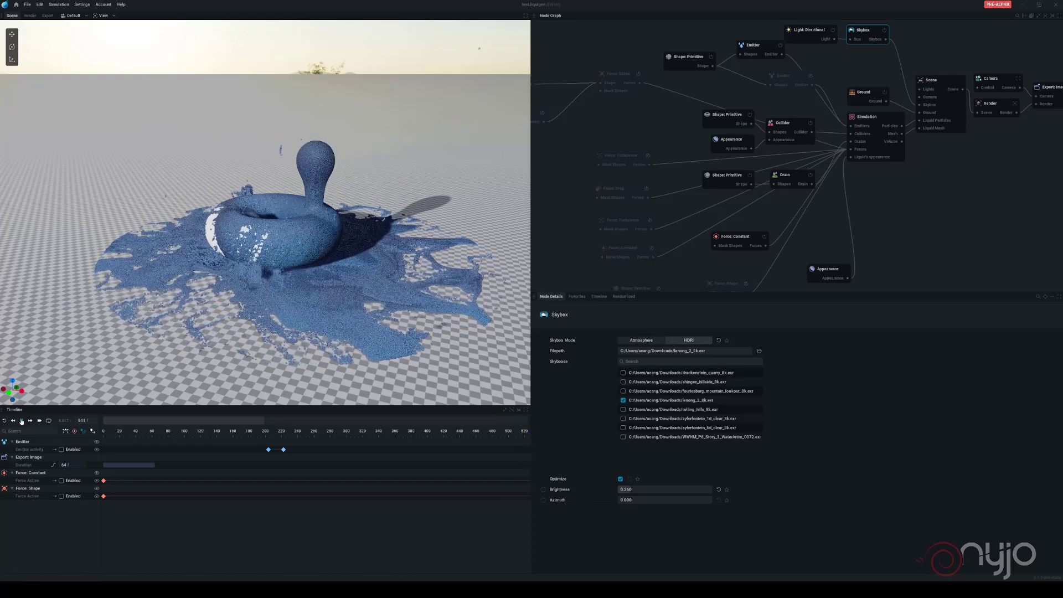
left_click(4, 420)
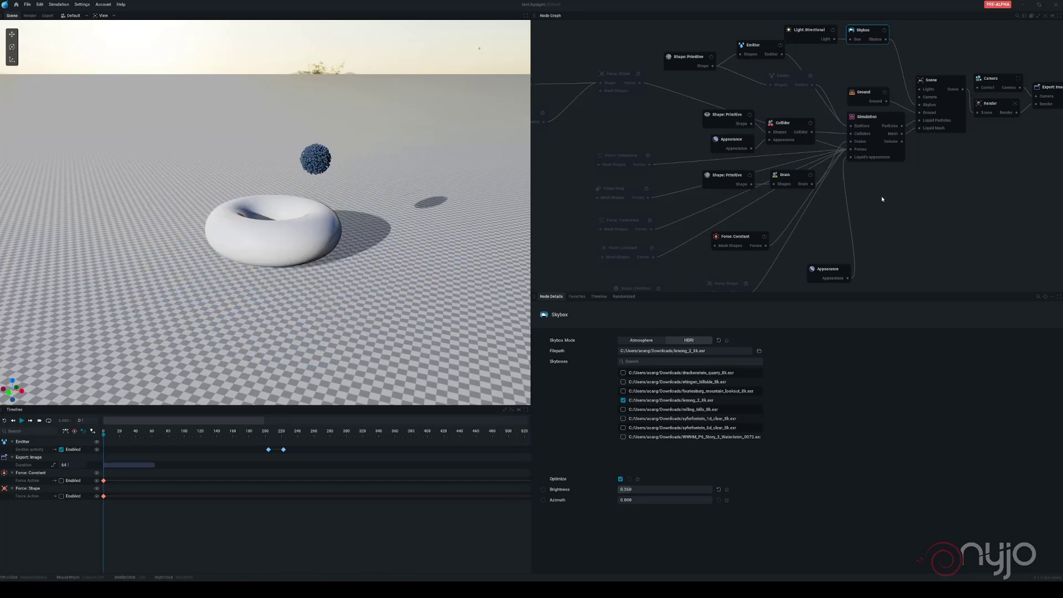
Step: Examine the settings of the two disabled Force: Turbulence nodes
middle_click_drag(821, 221, 800, 197)
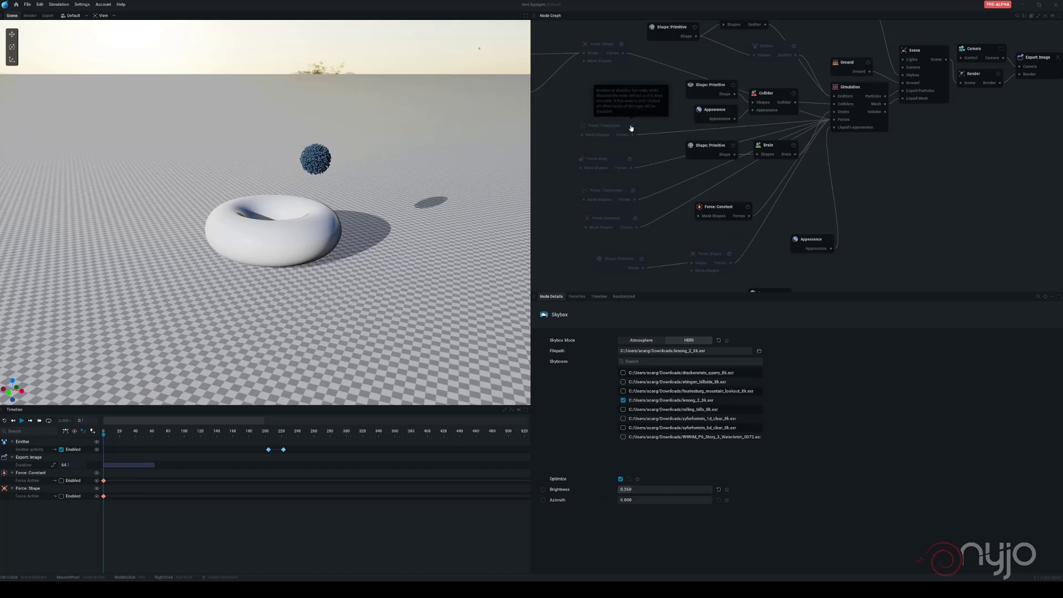
left_click(604, 128)
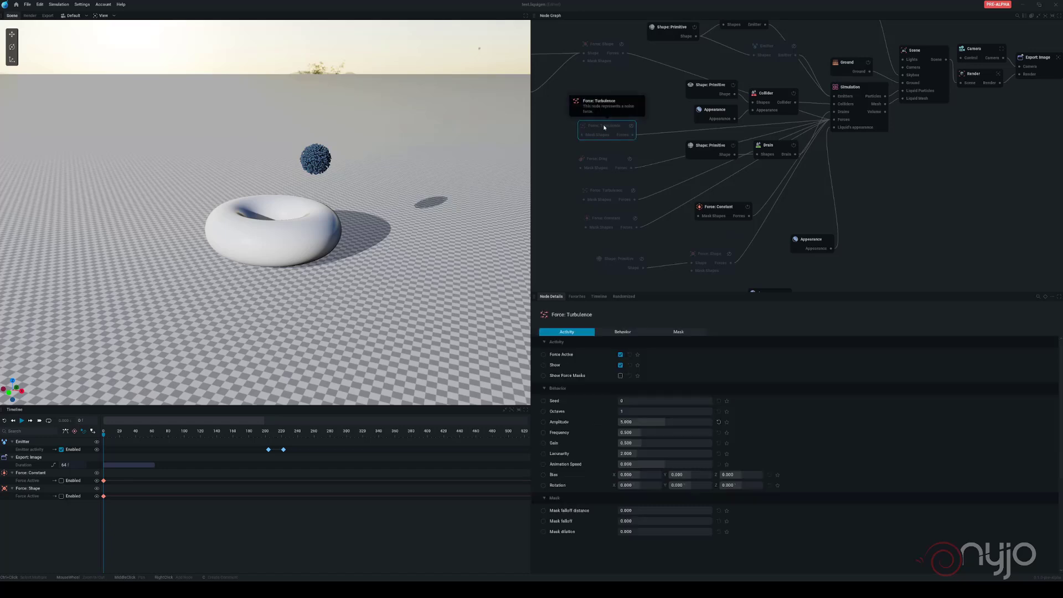
left_click(611, 193)
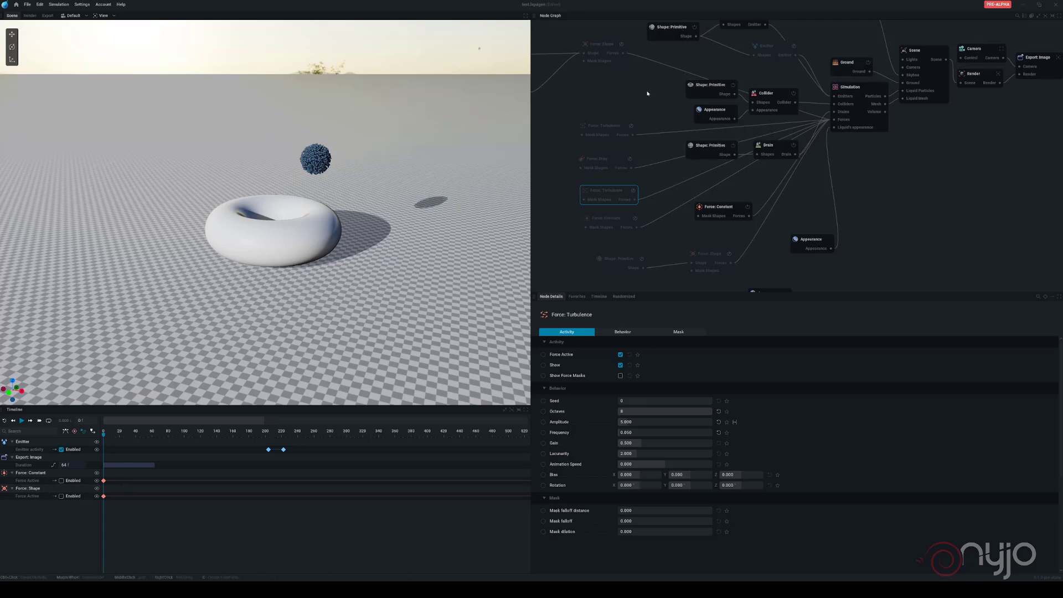
Step: Enable the Force: Shape node fed by its sphere primitive, preview its effect on the liquid, and reset the simulation
middle_click_drag(648, 93, 698, 103)
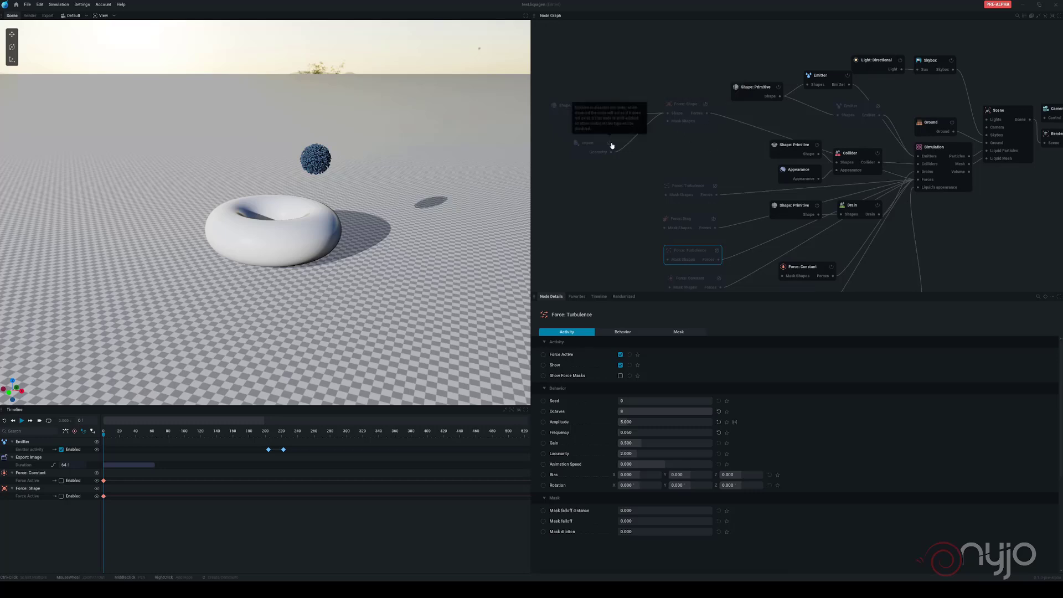
left_click(704, 104)
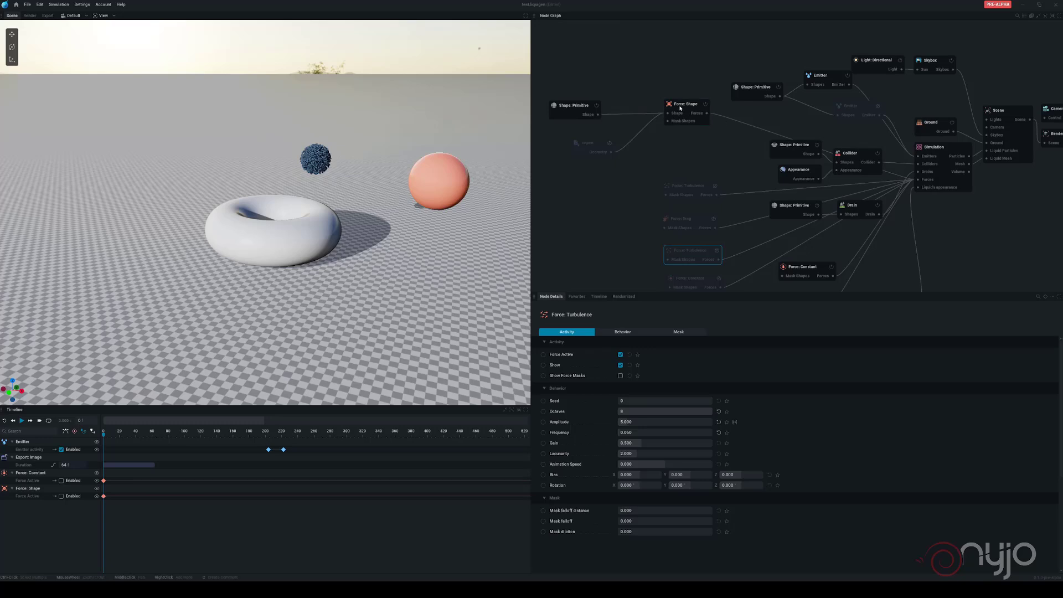
left_click(23, 422)
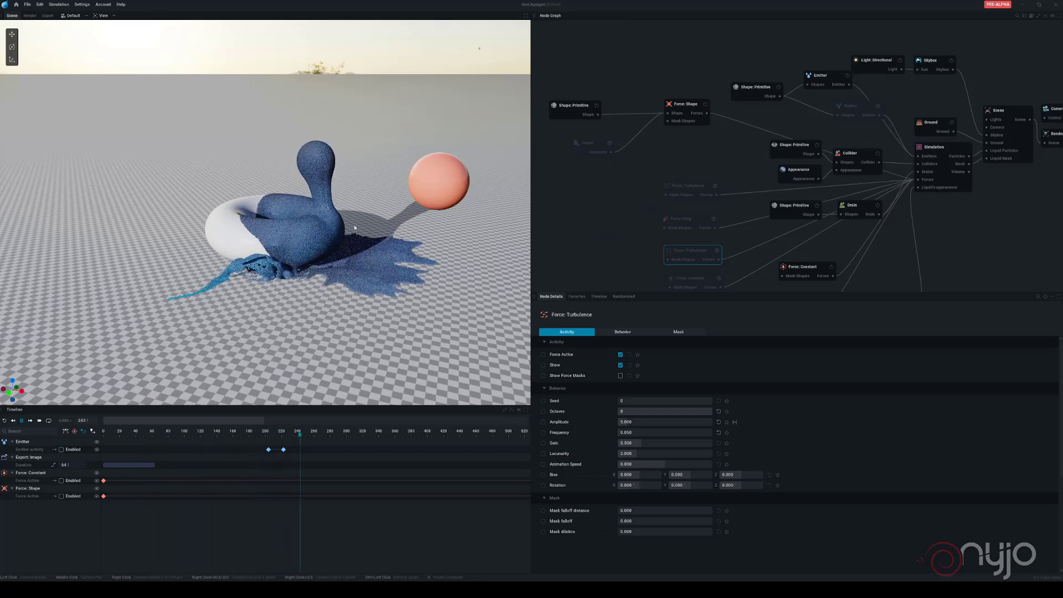
left_click(23, 421)
left_click(4, 421)
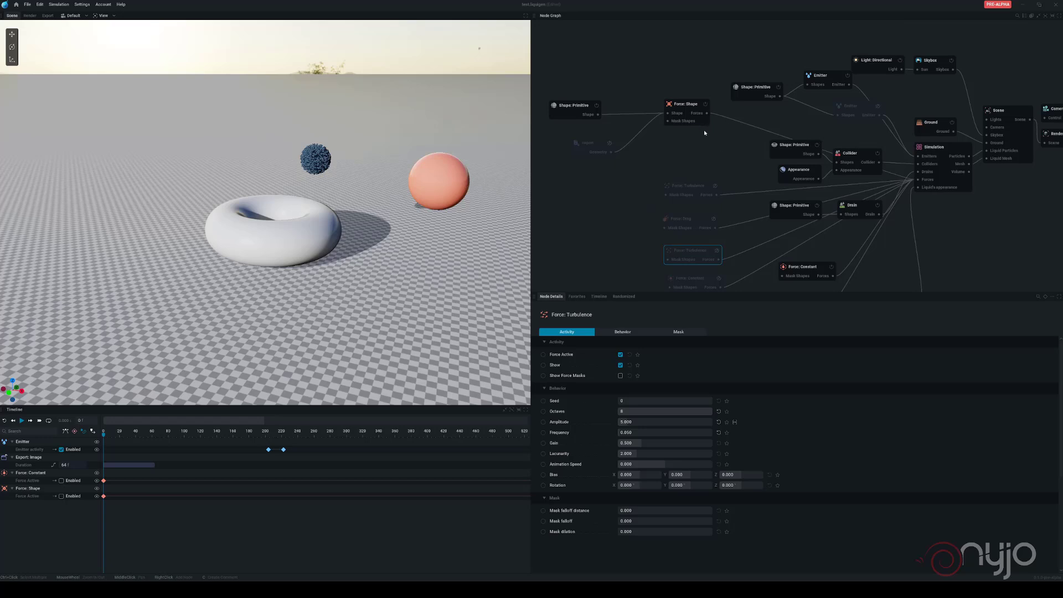
Step: Review the Force: Shape node's Behavior and Mask settings
left_click(687, 108)
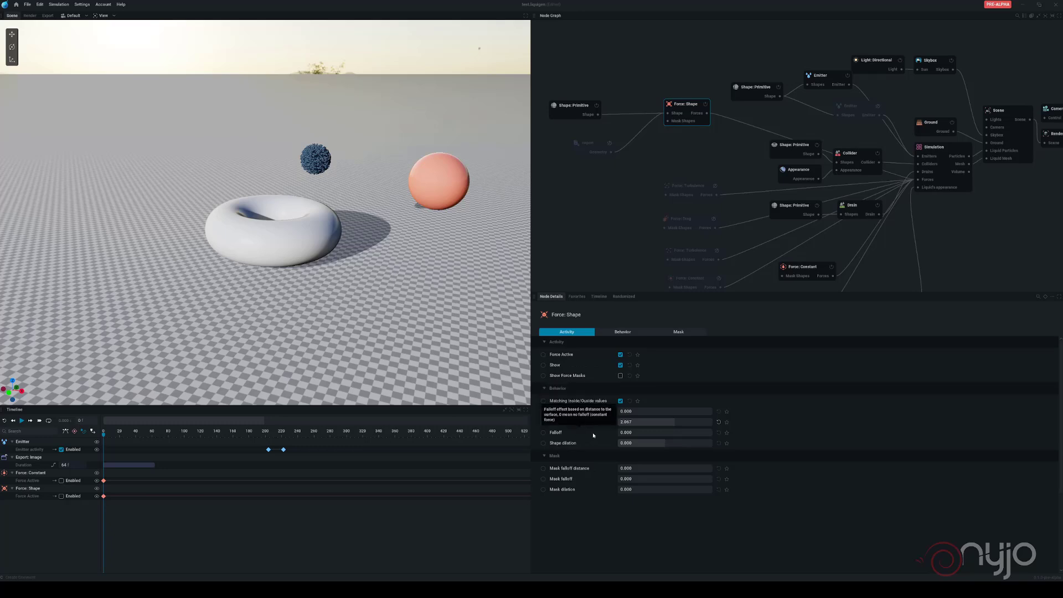
middle_click_drag(710, 166, 701, 95)
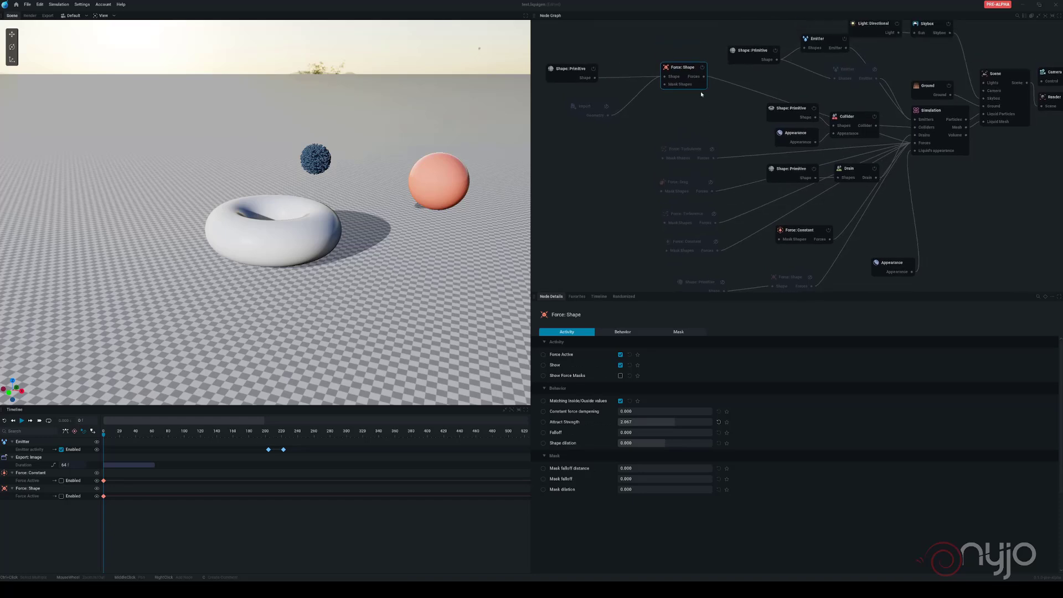
Step: Play the simulation and examine the Force: Constant node's Force Active keyframes on the timeline
left_click(22, 421)
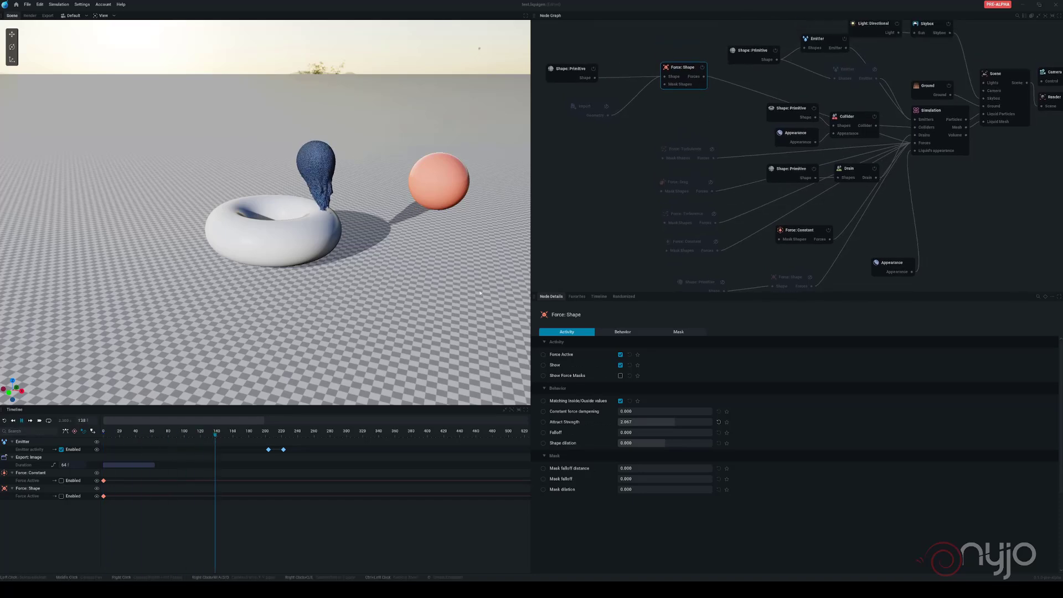
left_click_drag(400, 289, 470, 282)
scroll(330, 518, "right", 10)
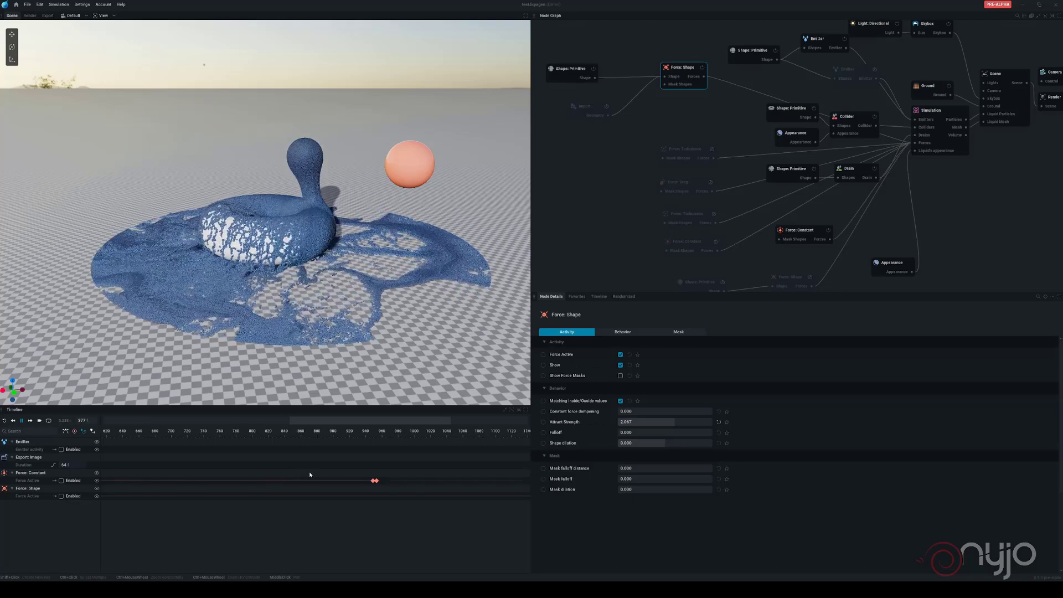
mouse_move(373, 483)
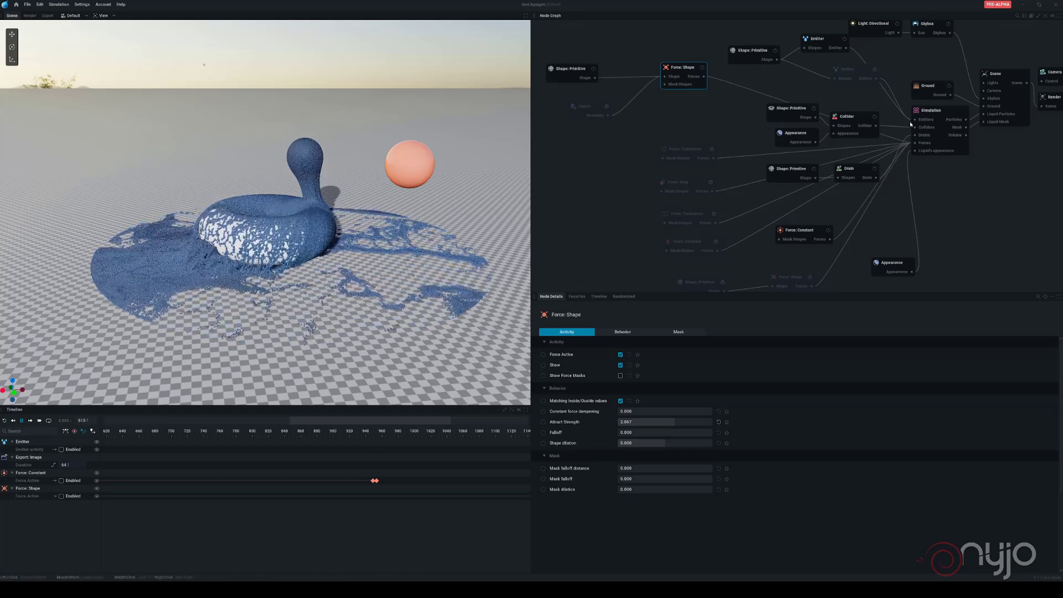
Step: Show the Simulation node's settings, watch the liquid play past the Force: Shape keyframes, and reset the simulation
left_click(934, 112)
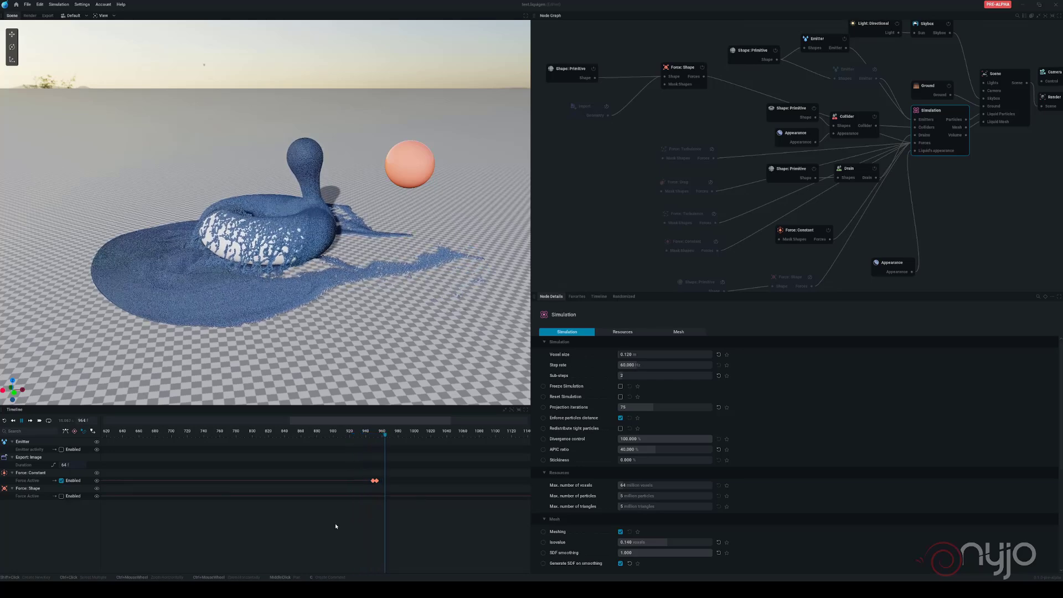
middle_click_drag(304, 533, 159, 532)
middle_click_drag(380, 529, 265, 523)
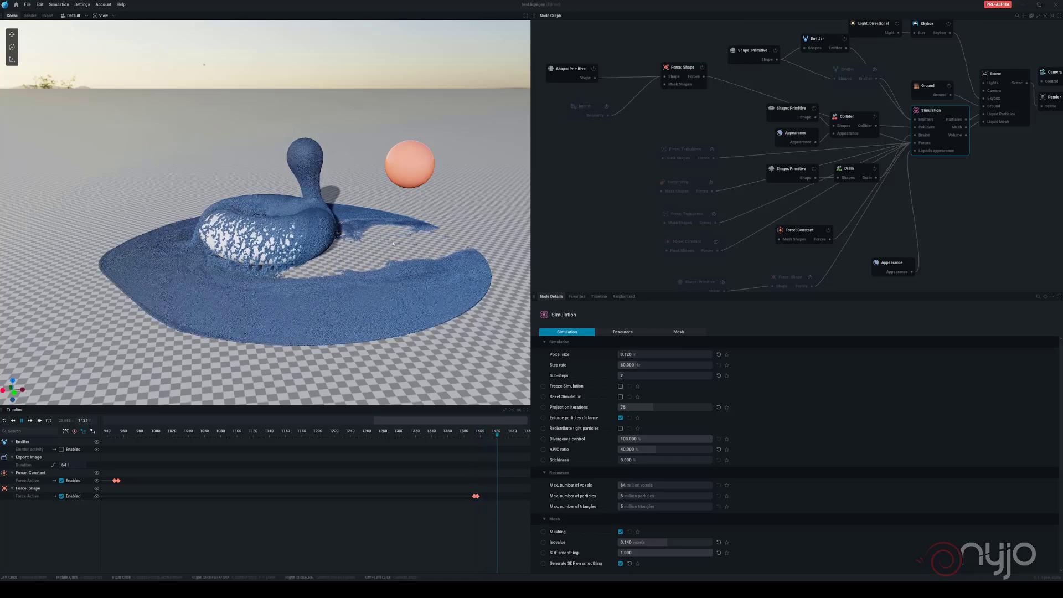
mouse_move(399, 311)
left_mouse_down()
mouse_move(401, 266)
mouse_move(366, 262)
mouse_move(415, 321)
mouse_move(412, 295)
left_mouse_up()
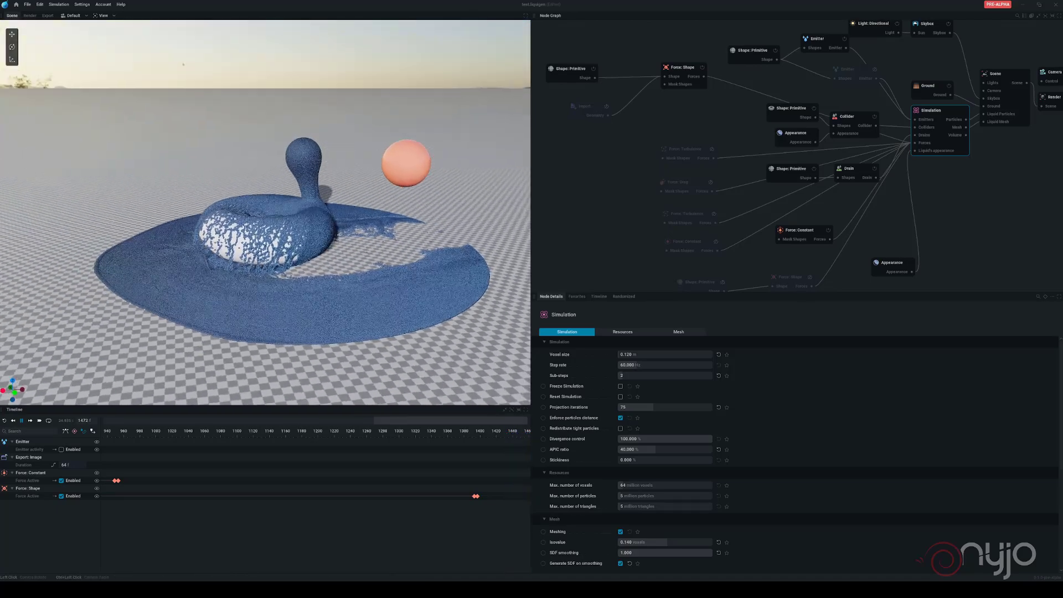
left_click(23, 421)
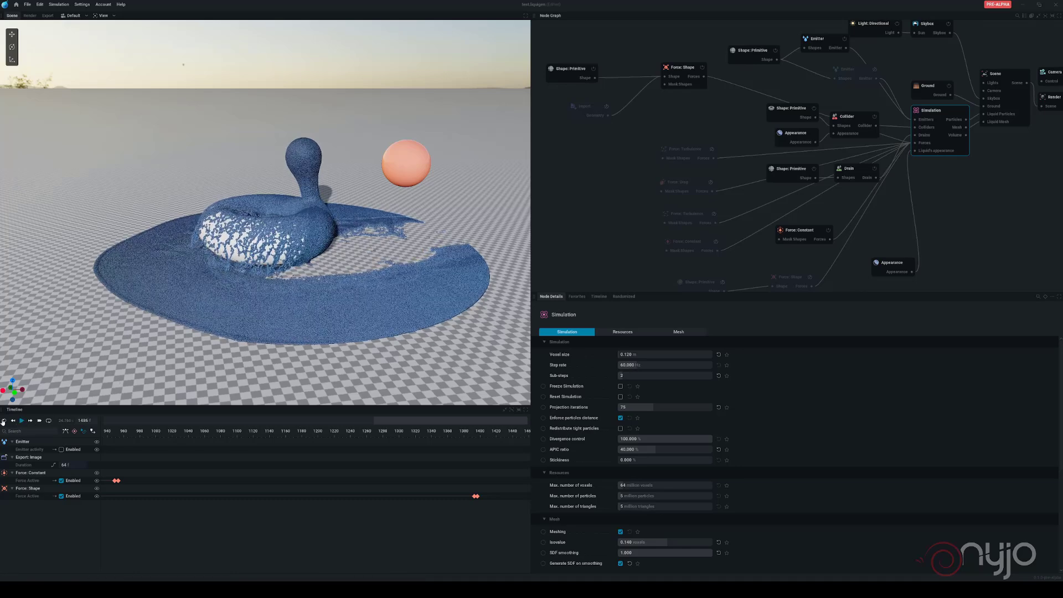
left_click(4, 421)
Step: Disable the first Emitter node and enable the second Emitter fed by the same shape primitive
middle_click_drag(782, 78, 754, 106)
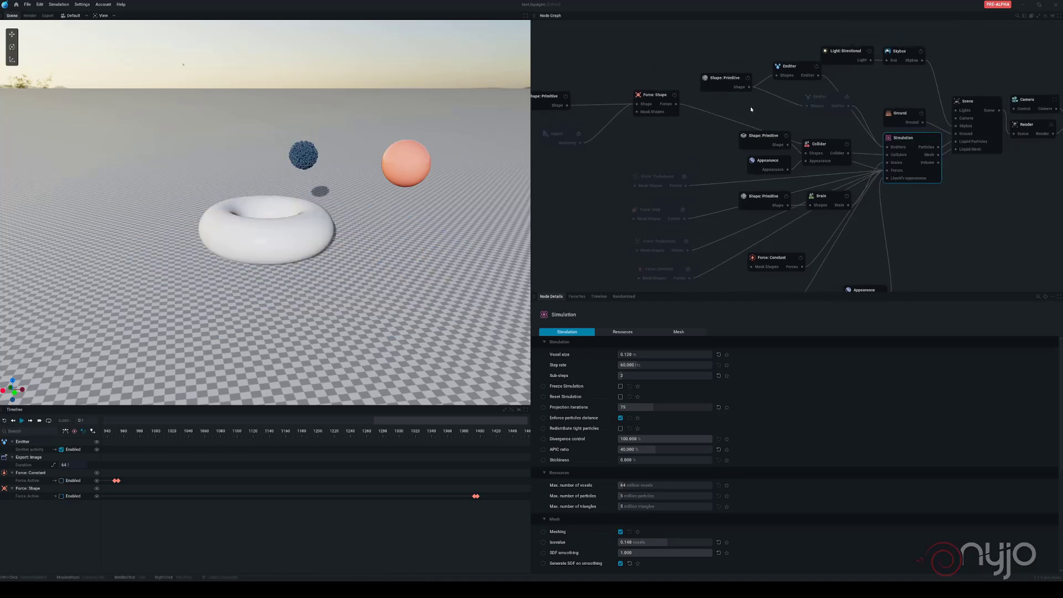
left_click(817, 68)
left_click_drag(828, 98, 795, 103)
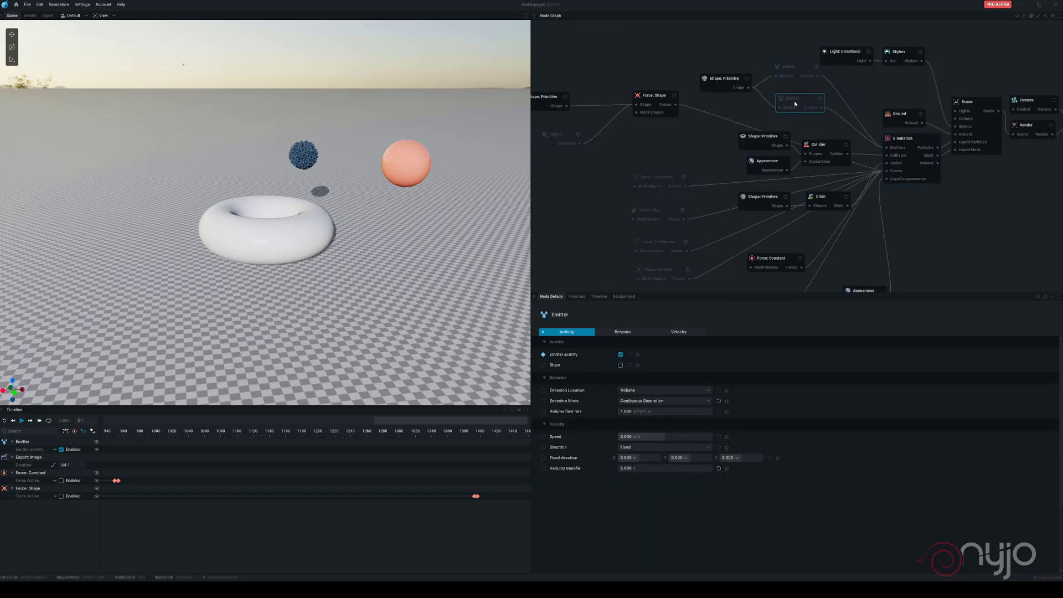
left_click(820, 99)
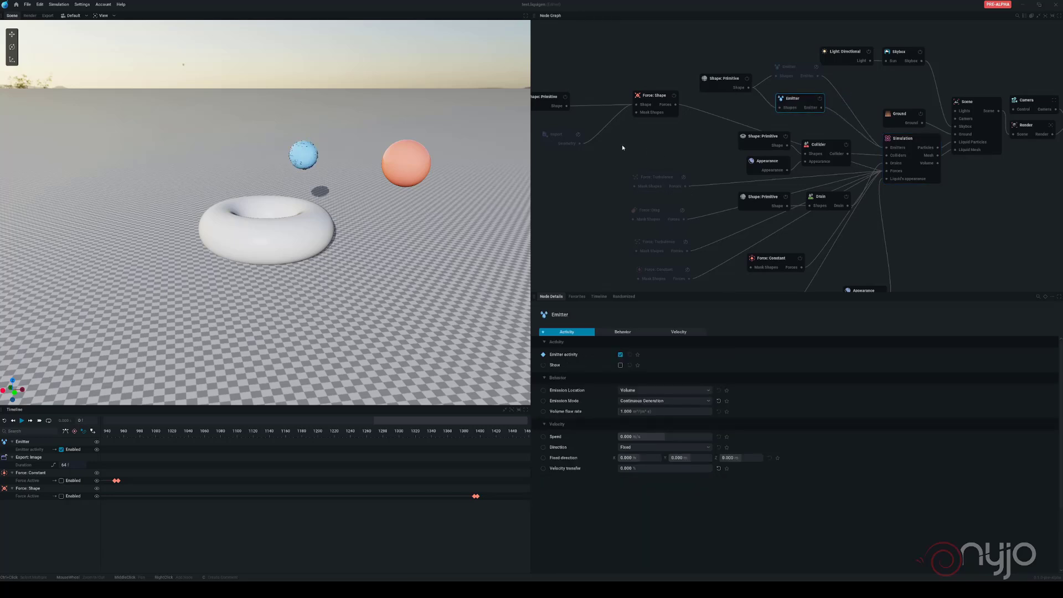
Step: Move the active Force: Constant node aside and disable it, enable the other Force: Constant, preview the liquid, and reset the simulation
middle_click_drag(650, 146, 686, 90)
left_click_drag(808, 202, 1029, 212)
left_click(1046, 209)
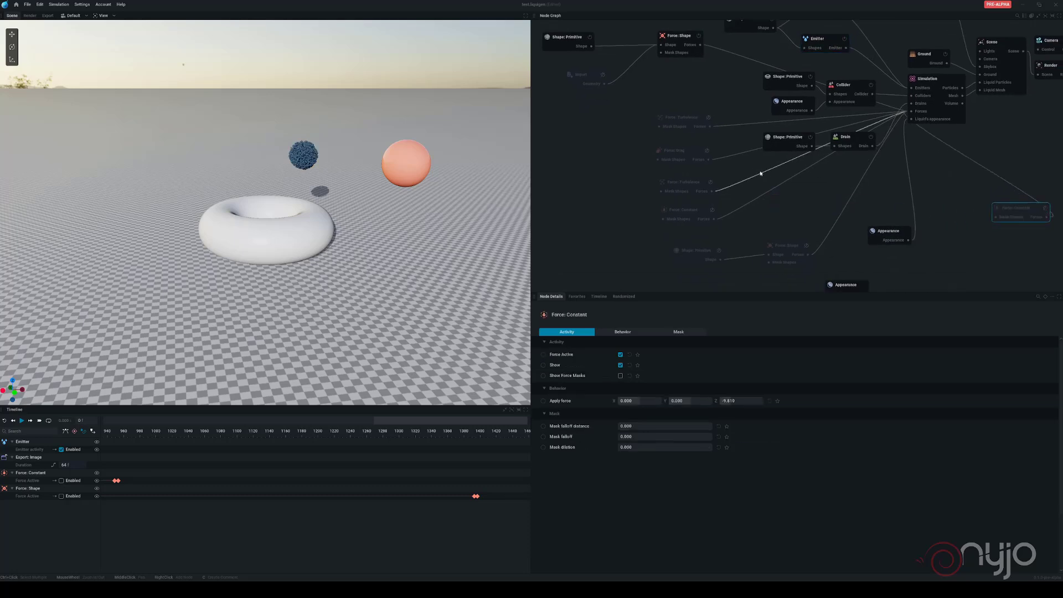
left_click(713, 211)
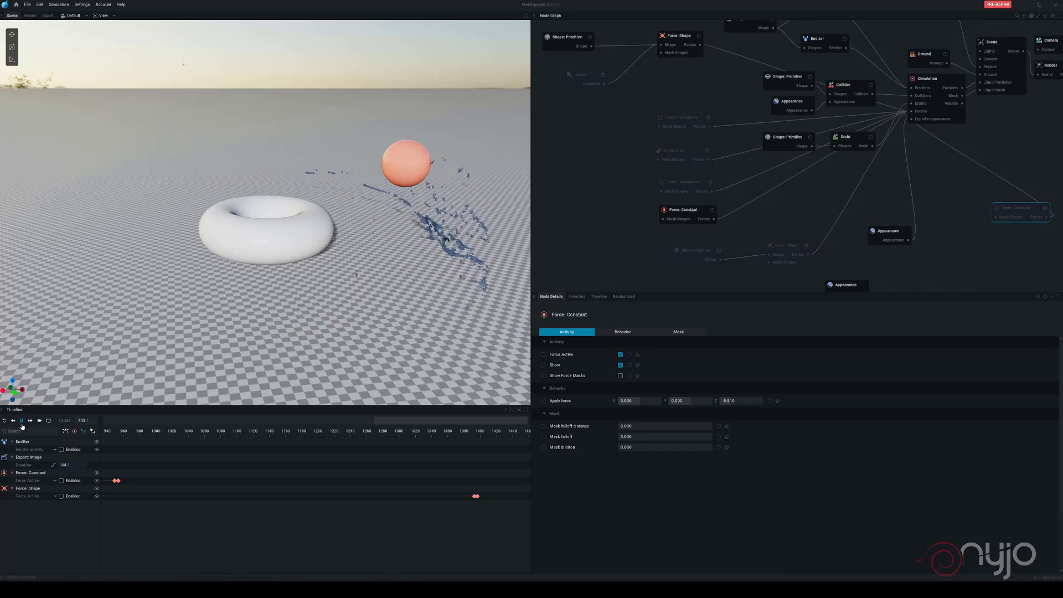
left_click(5, 421)
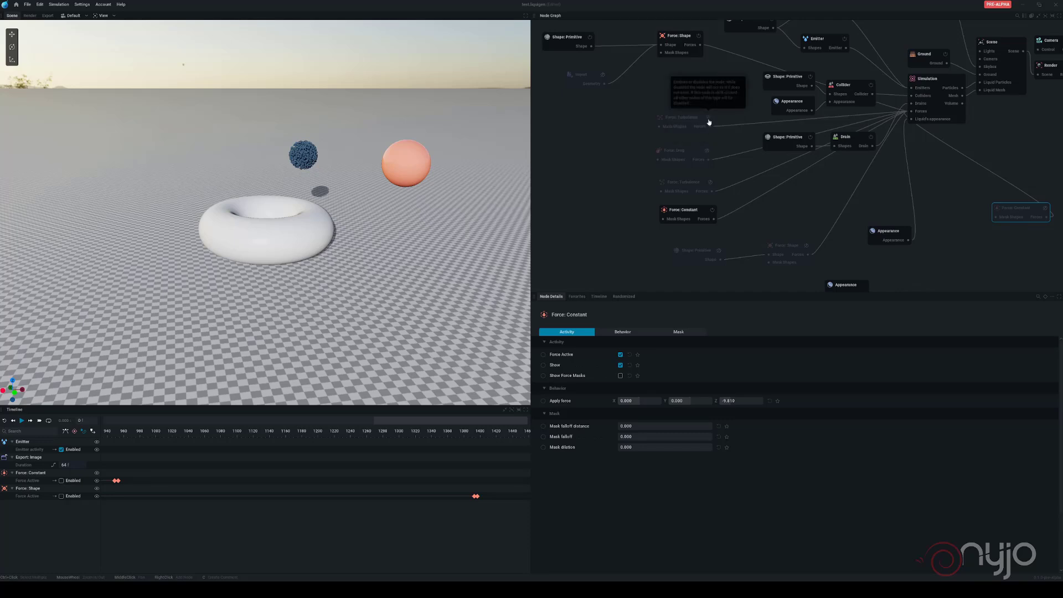
Step: Disable the Force: Shape node and restart the simulation without its attraction
left_click(699, 36)
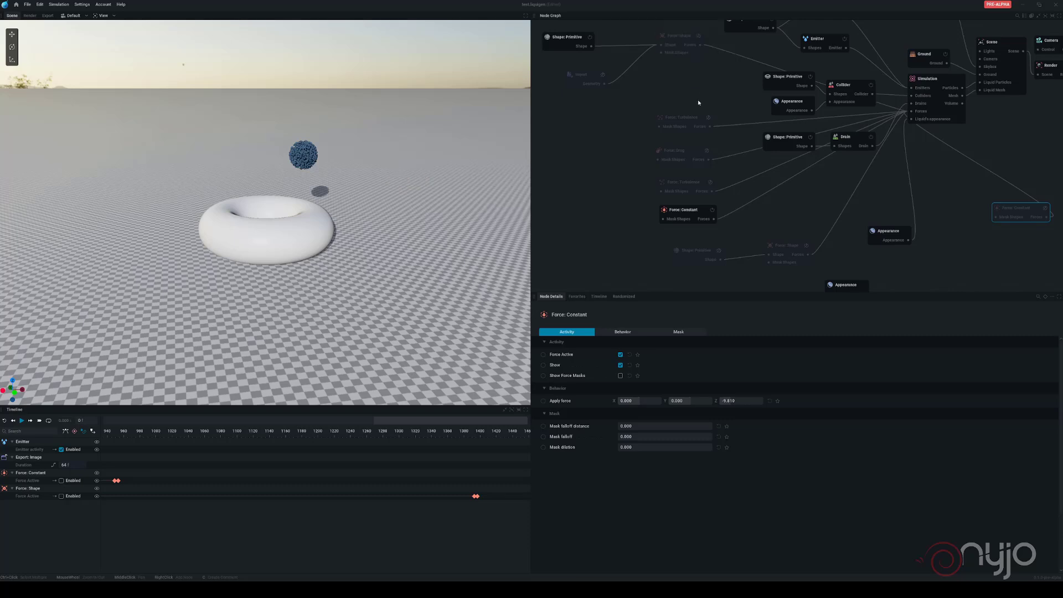
left_click(22, 420)
left_click(4, 421)
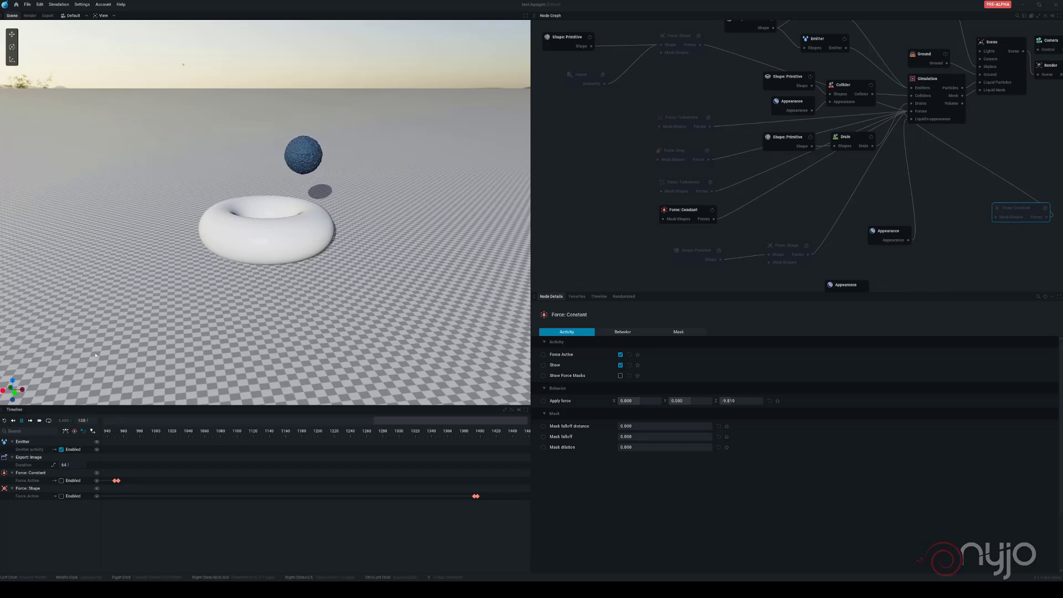
Step: Enable the upper Force: Turbulence node, show its settings, preview its effect on the liquid, and pause the simulation
left_click(709, 118)
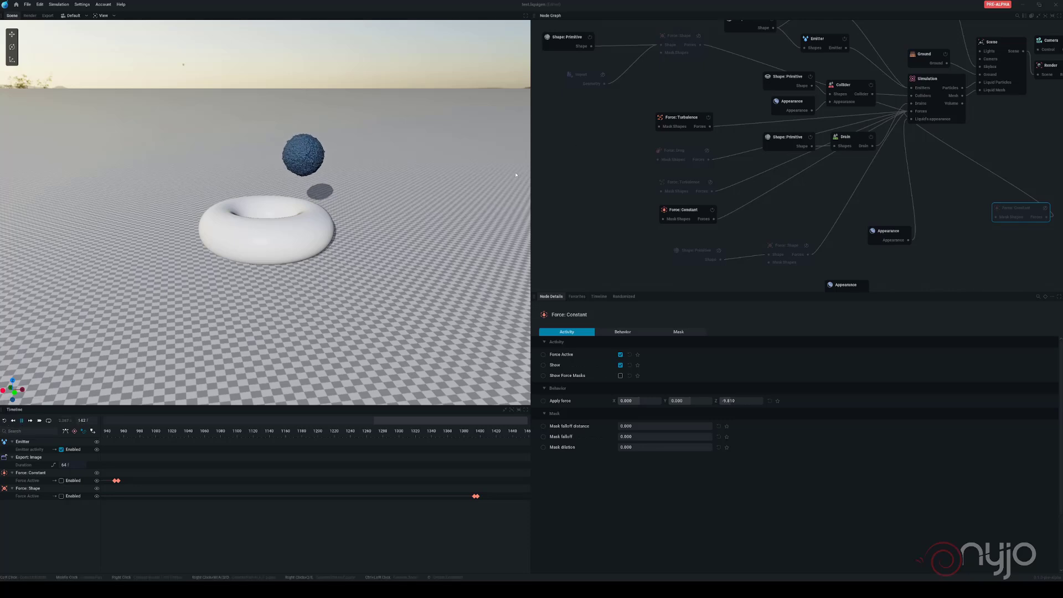
left_click(688, 119)
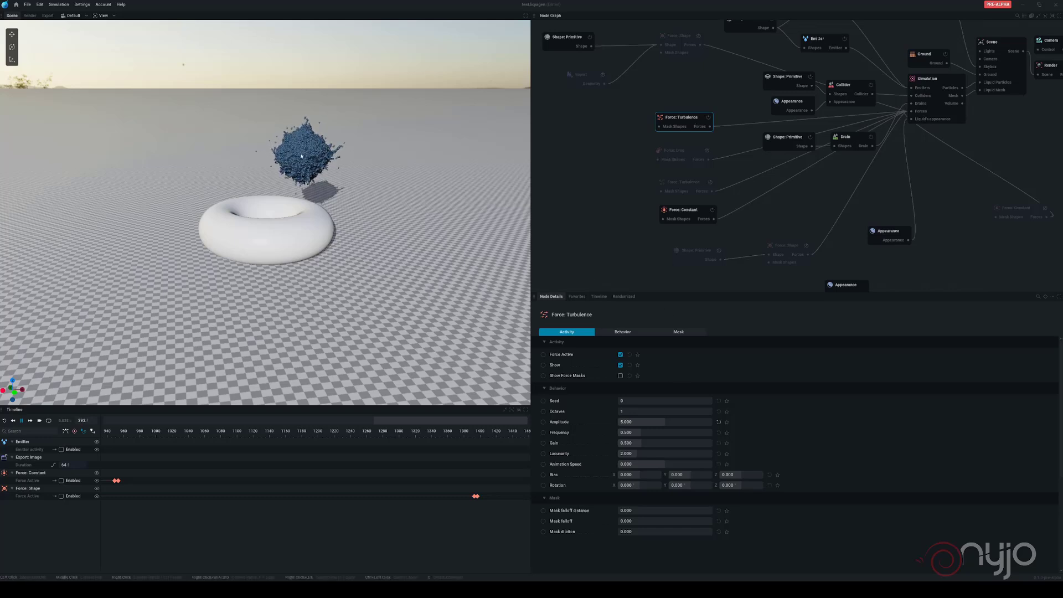
left_click(22, 421)
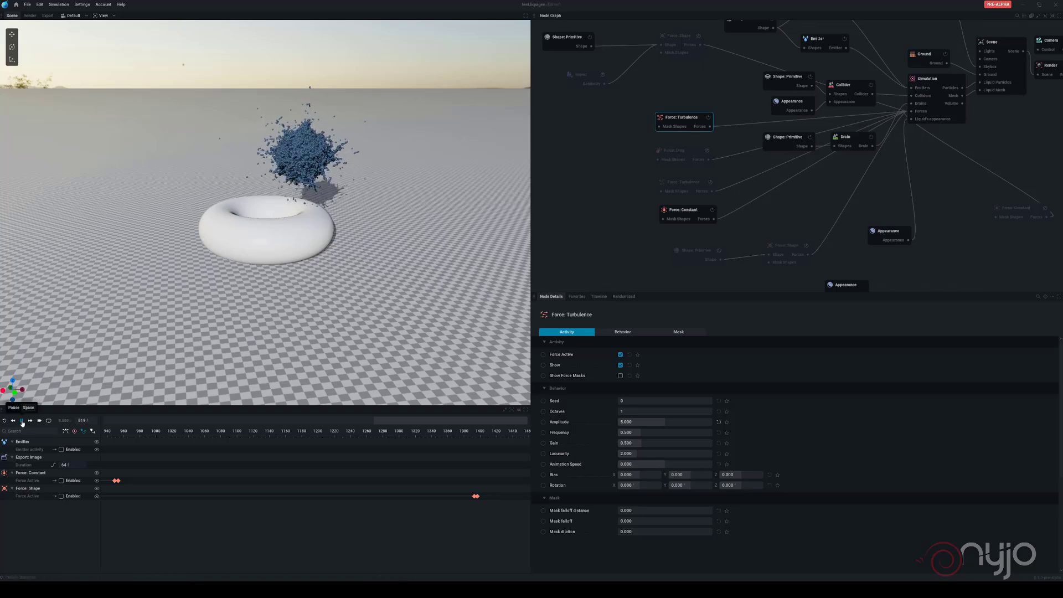
Step: Enable the Force: Drag node, preview how it dampens the turbulent liquid, and reset the simulation
left_click(702, 152)
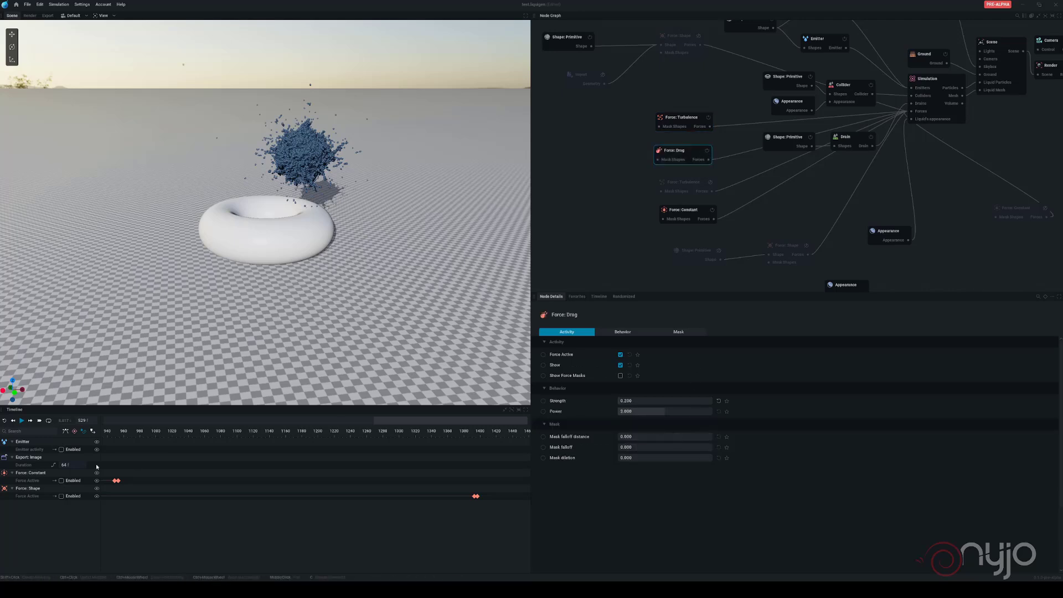
left_click(3, 420)
left_click(22, 420)
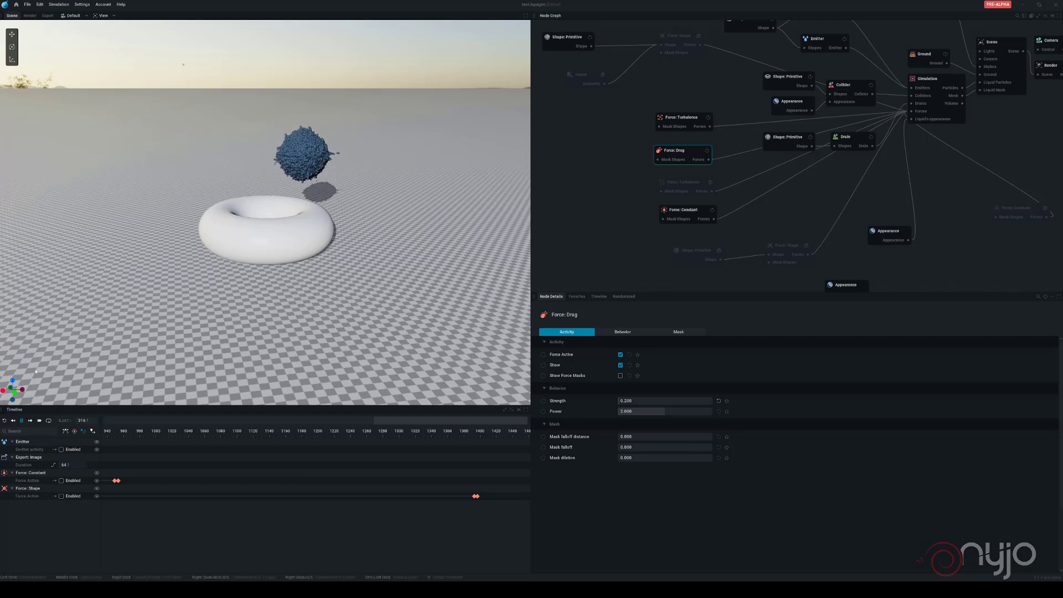
left_click(5, 420)
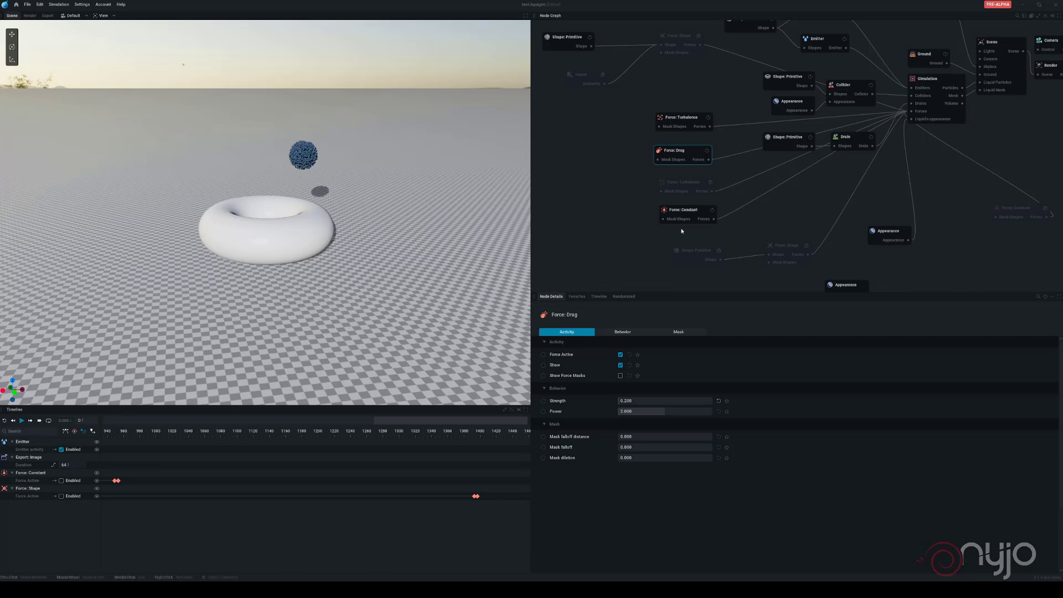
Step: Enable the second Force: Turbulence node, view its effect on the liquid from several angles, and reset the simulation
left_click(710, 182)
left_click(693, 185)
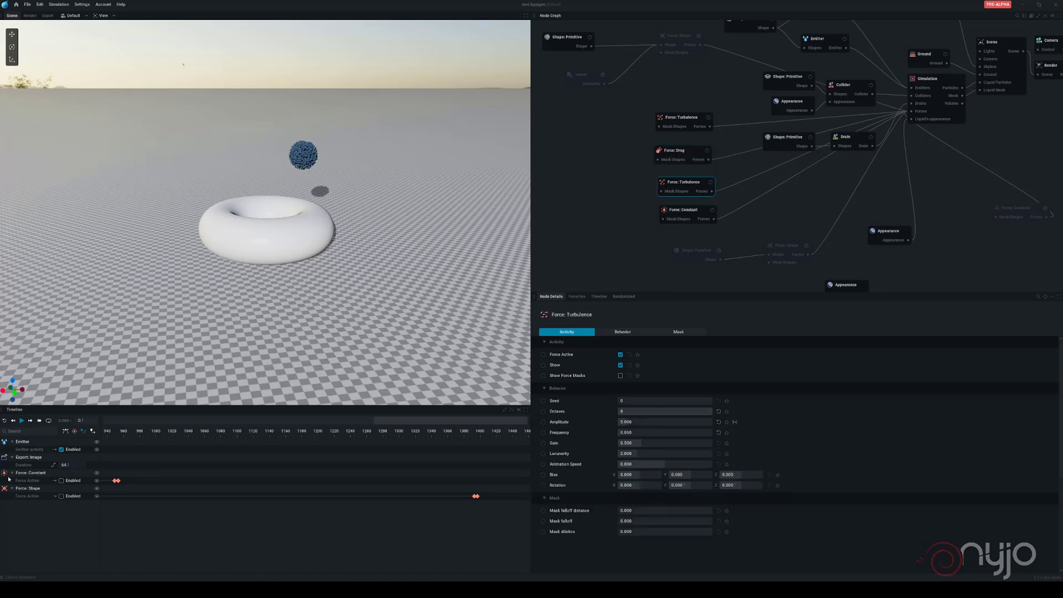
left_click(22, 421)
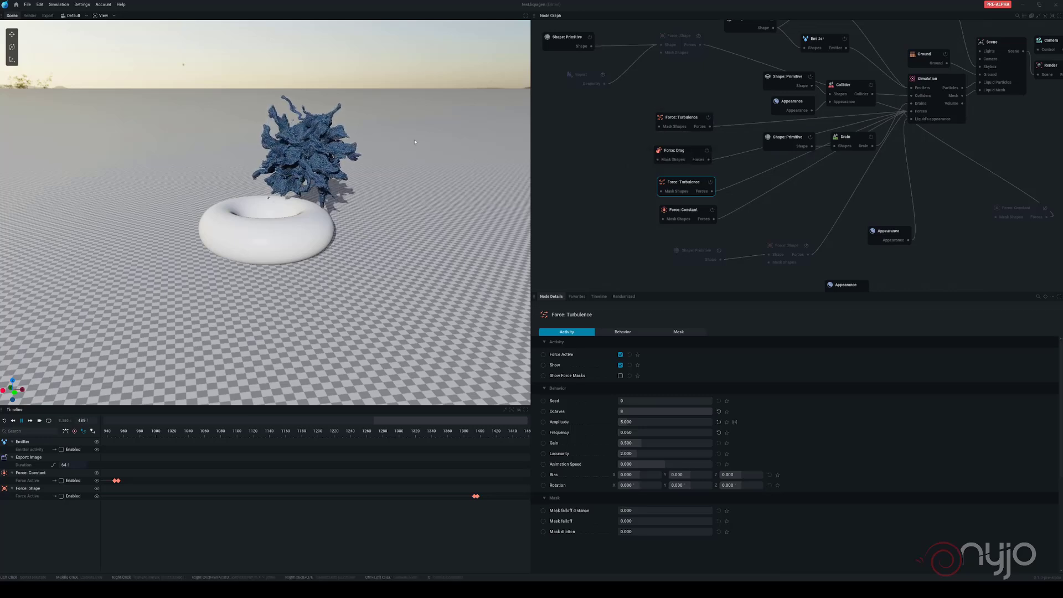
left_click_drag(327, 173, 326, 126)
scroll(325, 126, "up", 2)
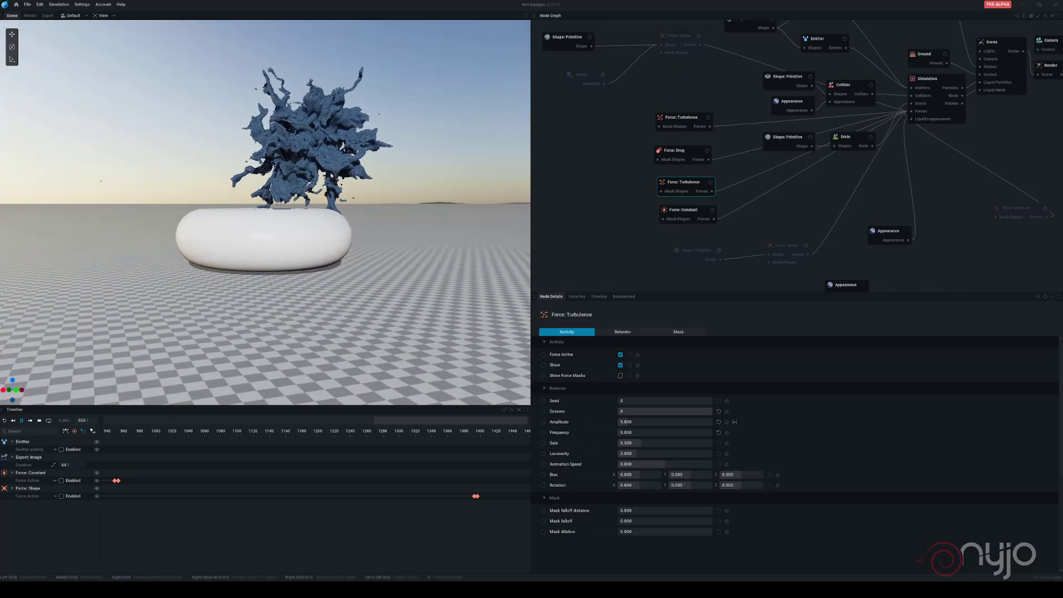
middle_click_drag(326, 126, 295, 159)
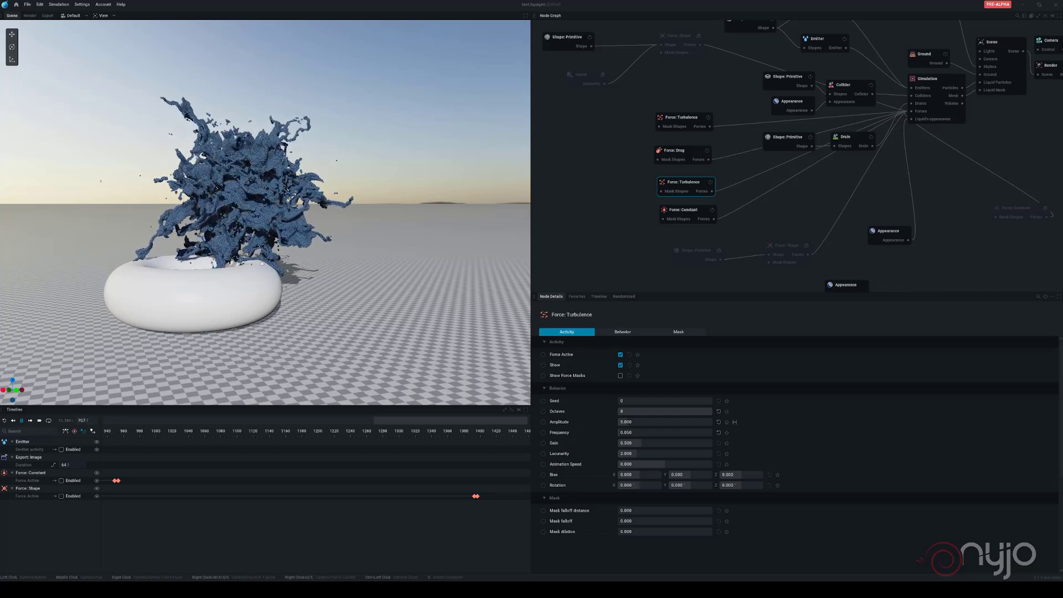
left_click_drag(166, 242, 214, 222)
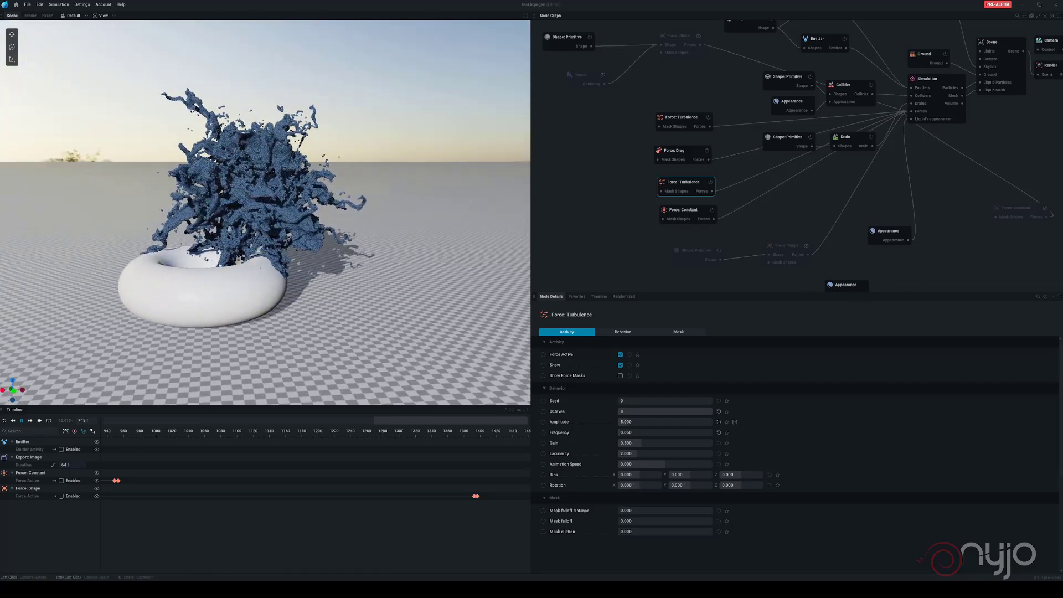
key("space")
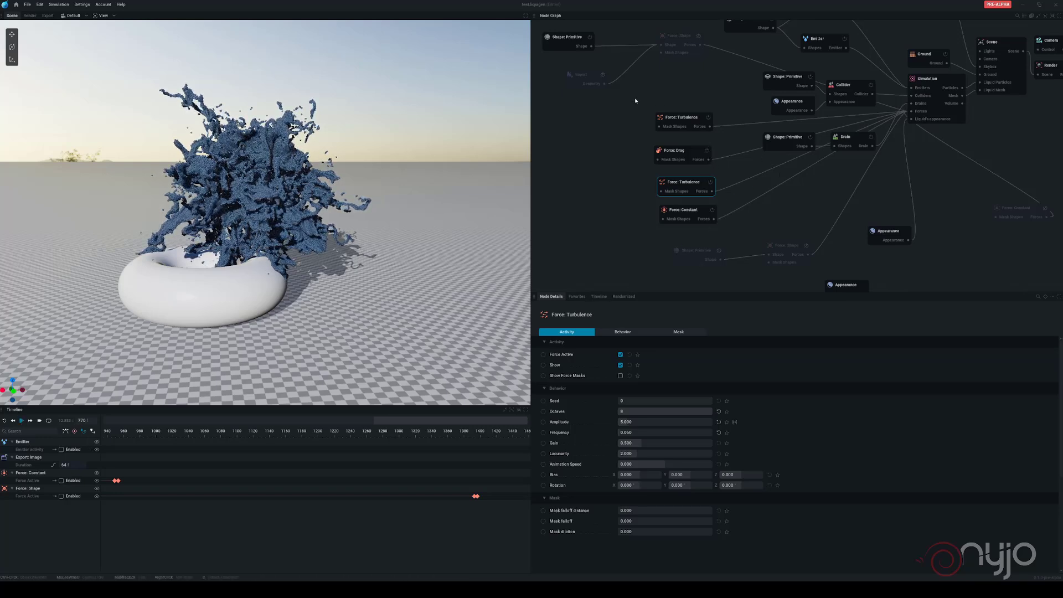
middle_click_drag(635, 99, 662, 147)
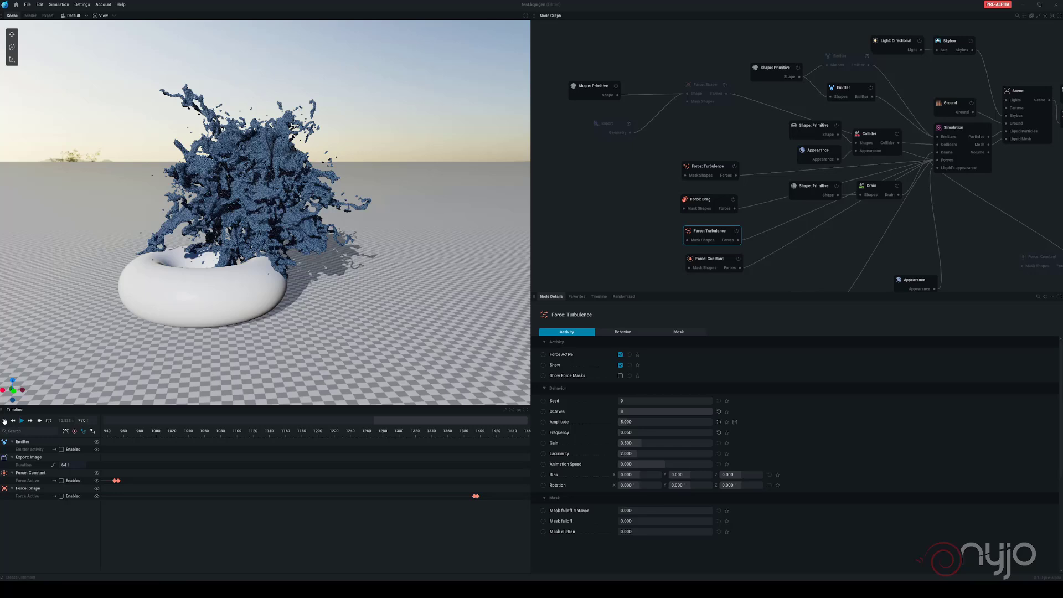
left_click(4, 421)
Step: Re-enable the upper Force: Shape node, watch the liquid react around its sphere from several angles, and reset the simulation
left_click(725, 85)
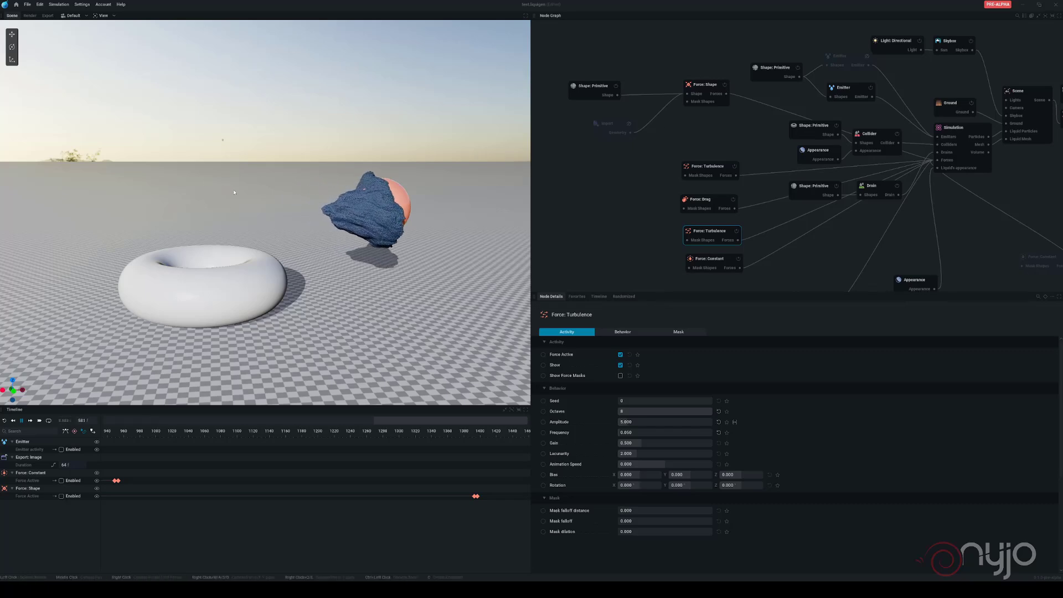
right_click_drag(413, 203, 388, 194)
middle_click_drag(440, 180, 346, 172)
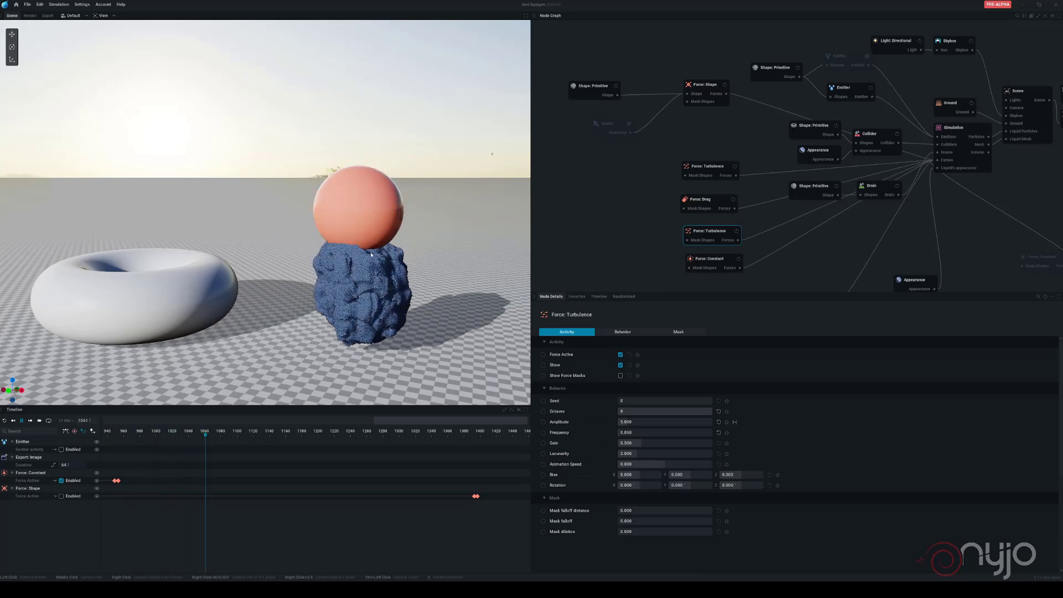
left_click_drag(404, 220, 410, 282)
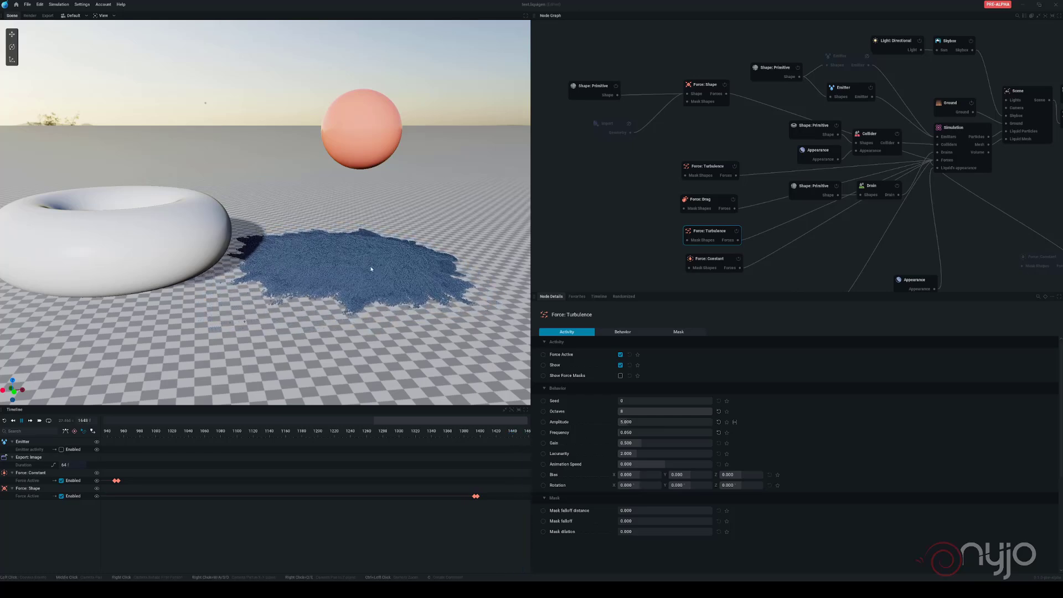
left_click_drag(355, 273, 355, 299)
left_click_drag(404, 238, 417, 278)
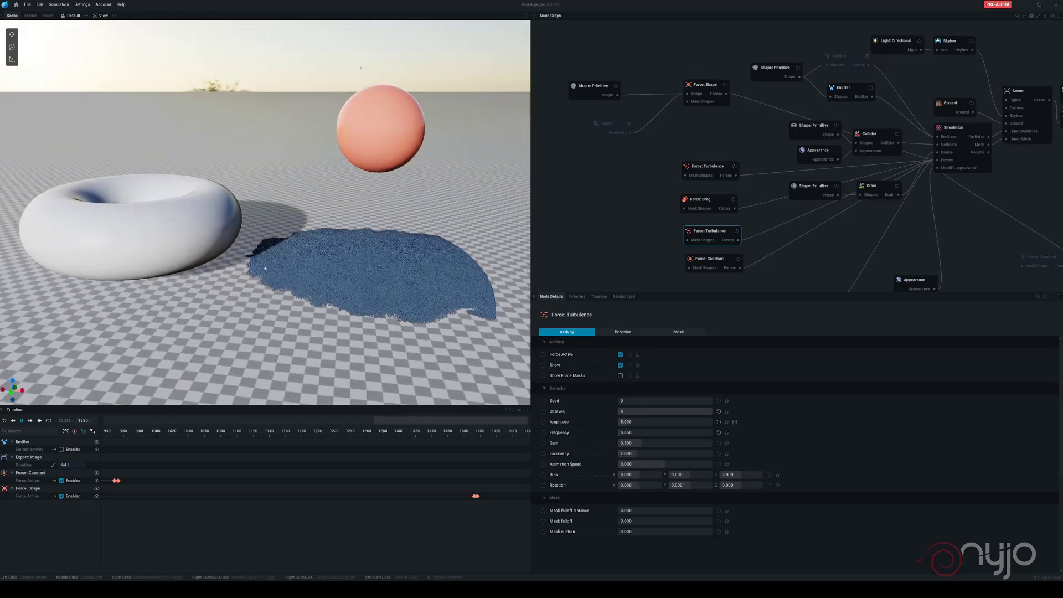
left_click(23, 421)
Step: Enable the lower Force: Shape node and its Shape: Primitive, and show the force's settings
middle_click_drag(837, 227, 781, 180)
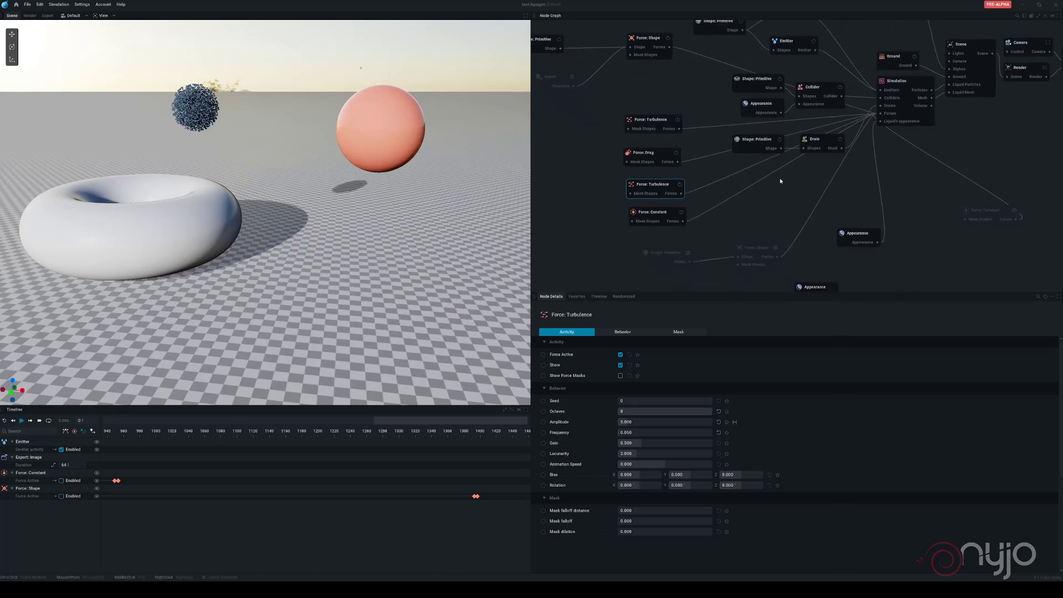
middle_click_drag(815, 215, 809, 181)
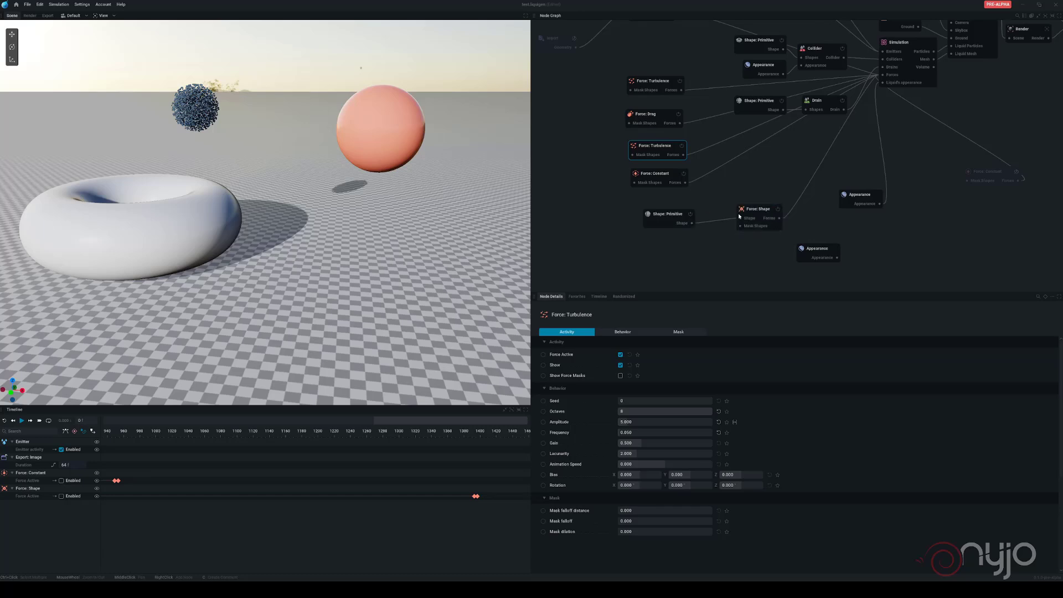
left_click(756, 208)
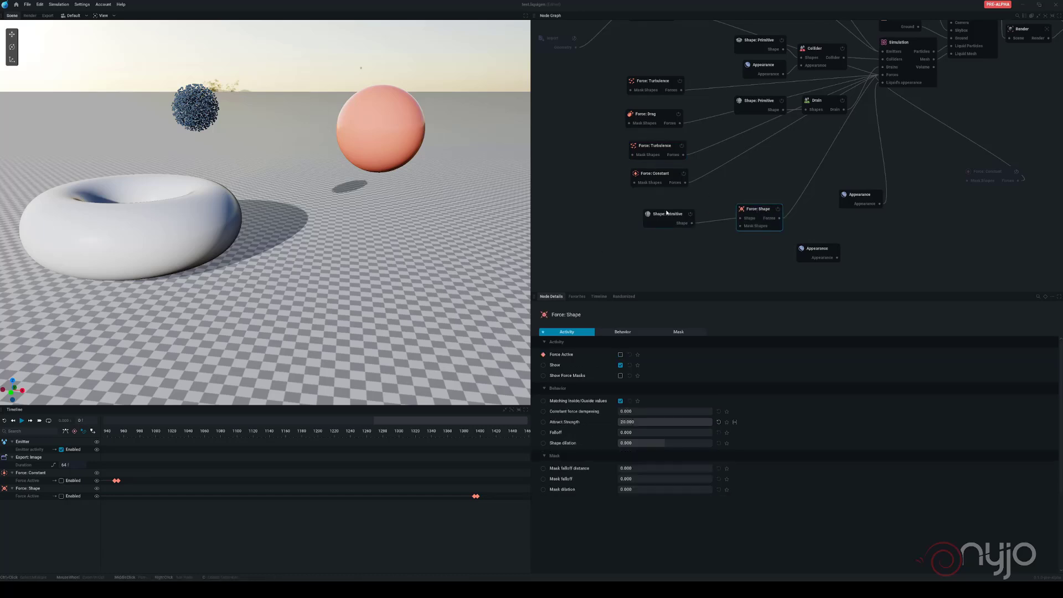
Step: Select the Shape: Primitive feeding the lower Force: Shape and play the simulation past the force's keyframes, watching the liquid from several angles
left_click(667, 214)
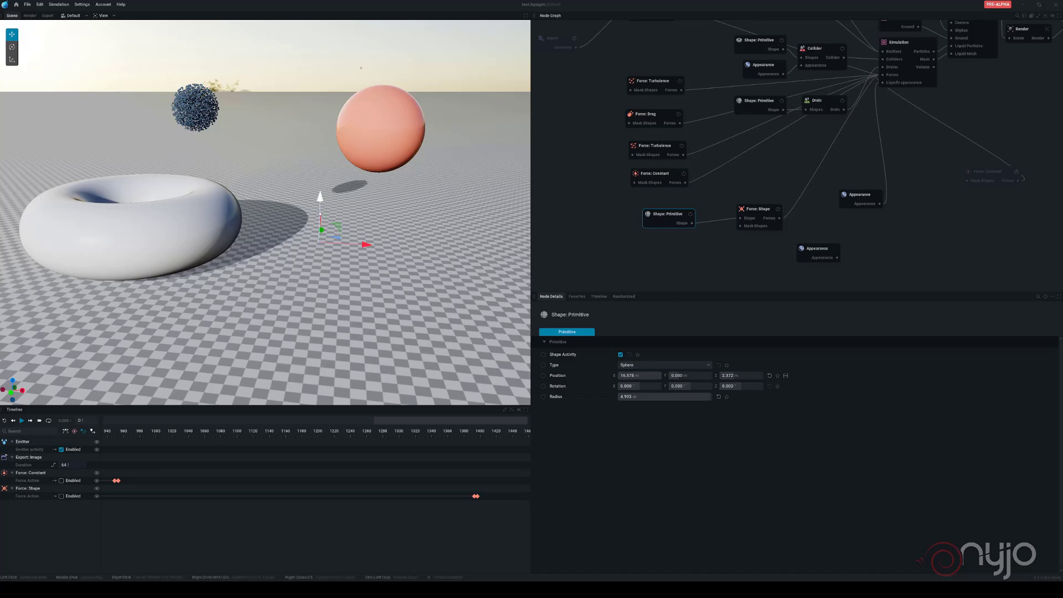
left_click_drag(303, 254, 266, 257)
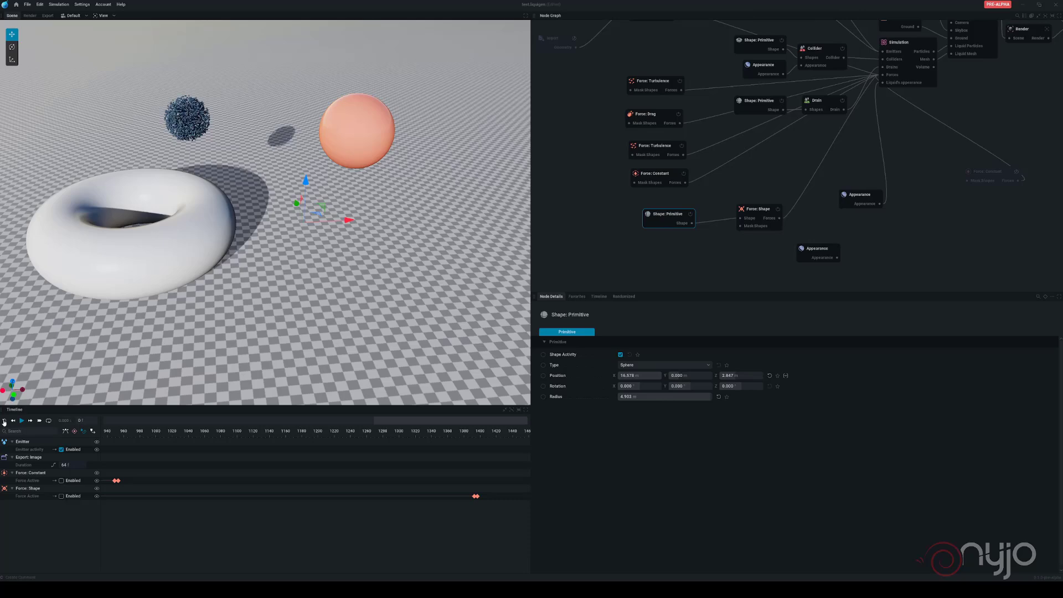
left_click(22, 420)
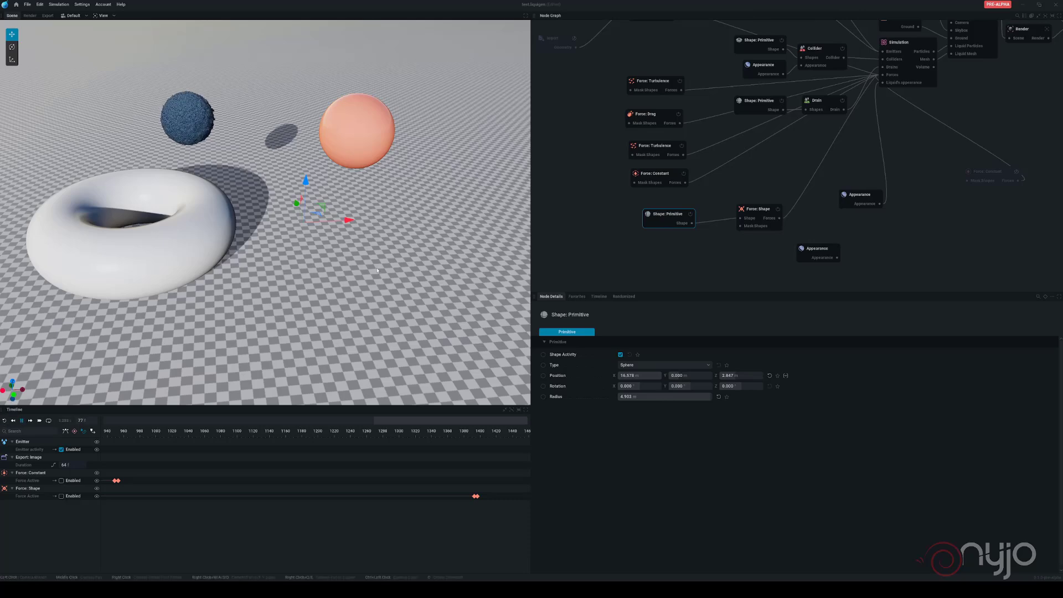
left_click_drag(378, 271, 344, 236)
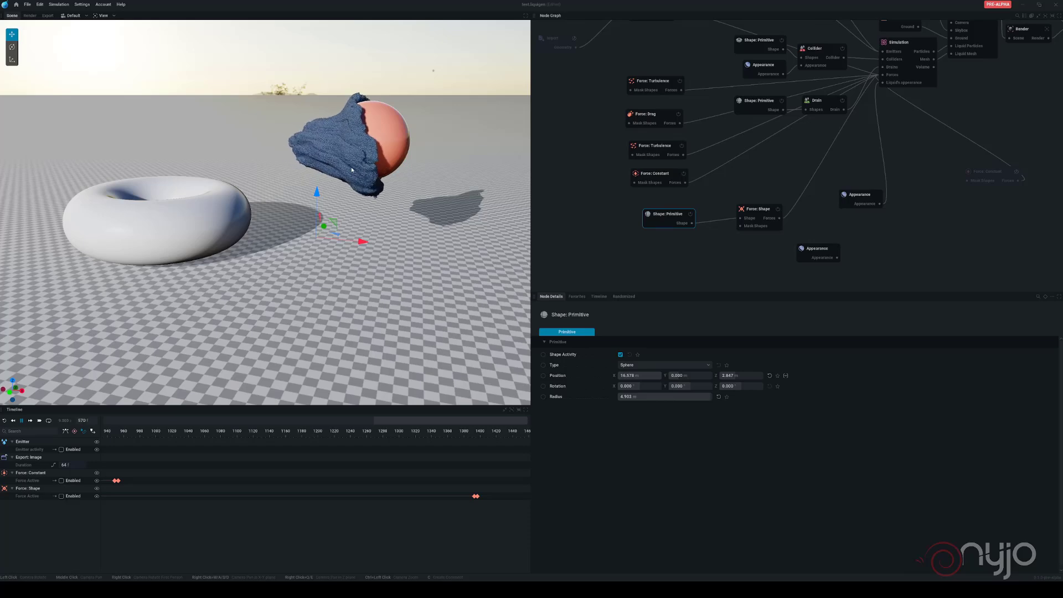
left_click_drag(351, 170, 400, 255)
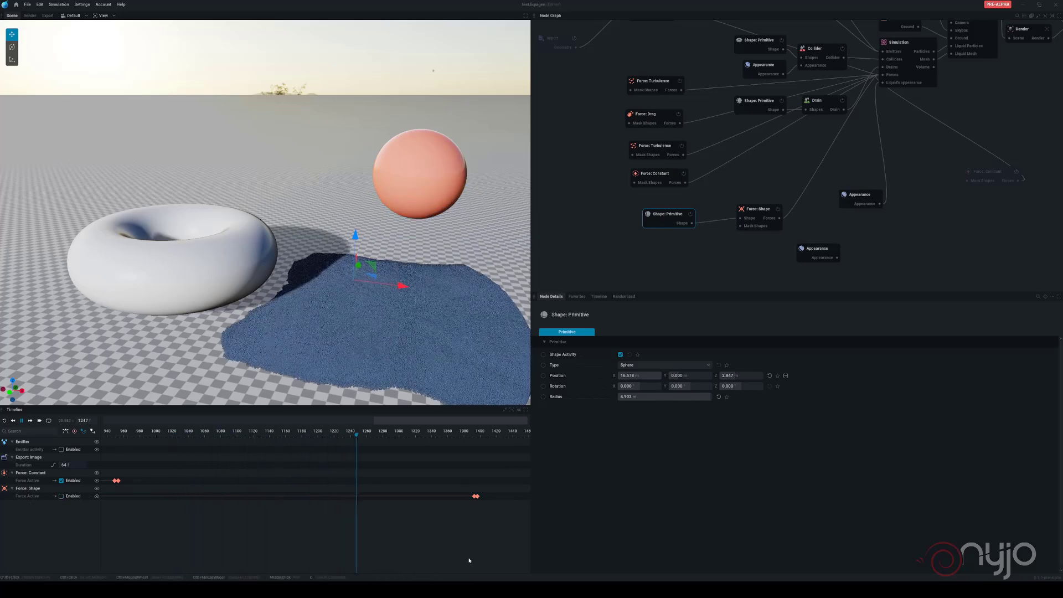
middle_click_drag(469, 560, 287, 527)
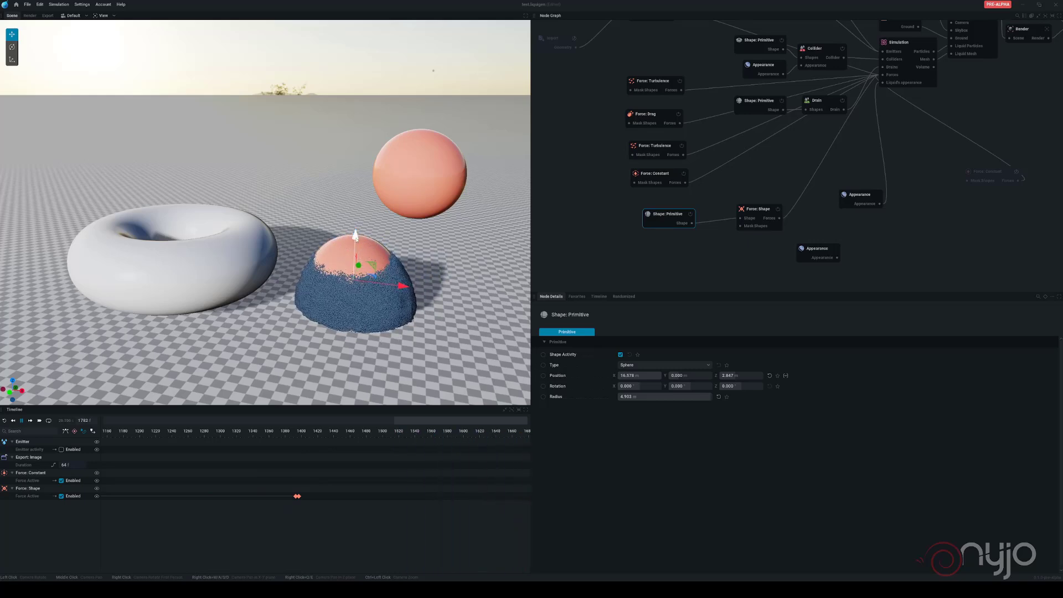
Step: Raise the force's sphere and shift it toward the torus, to about X 12.08 m and Z 7.52 m, and reset the simulation
left_click_drag(356, 226, 357, 194)
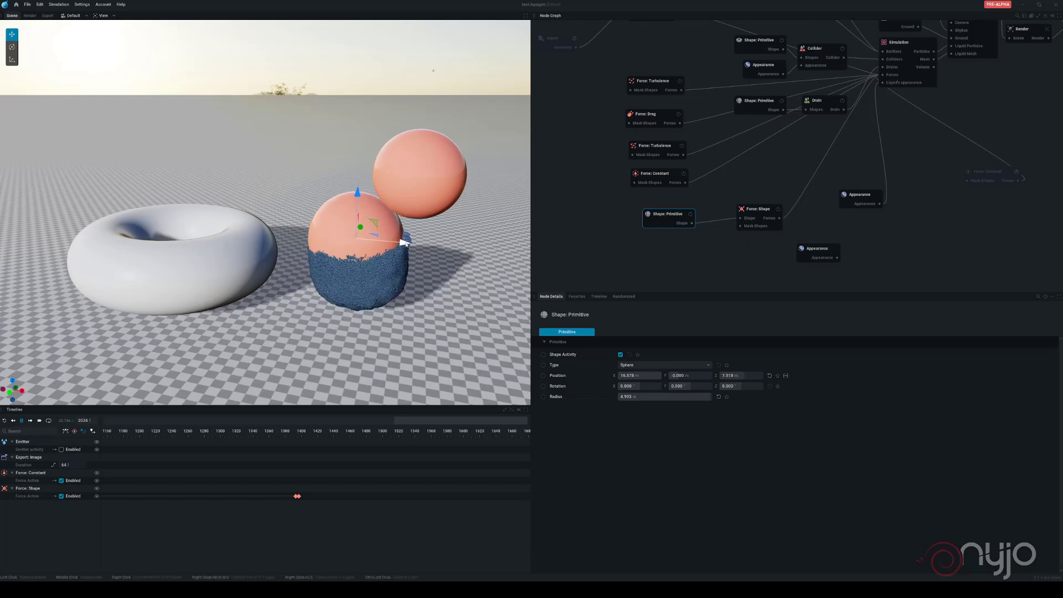
left_click_drag(397, 243, 368, 248)
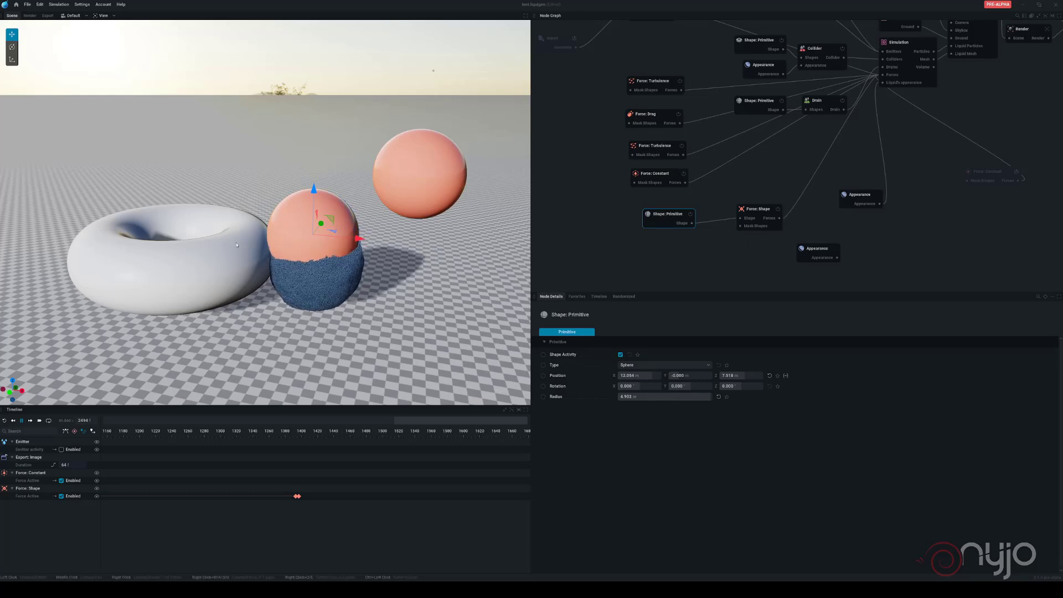
left_click(3, 421)
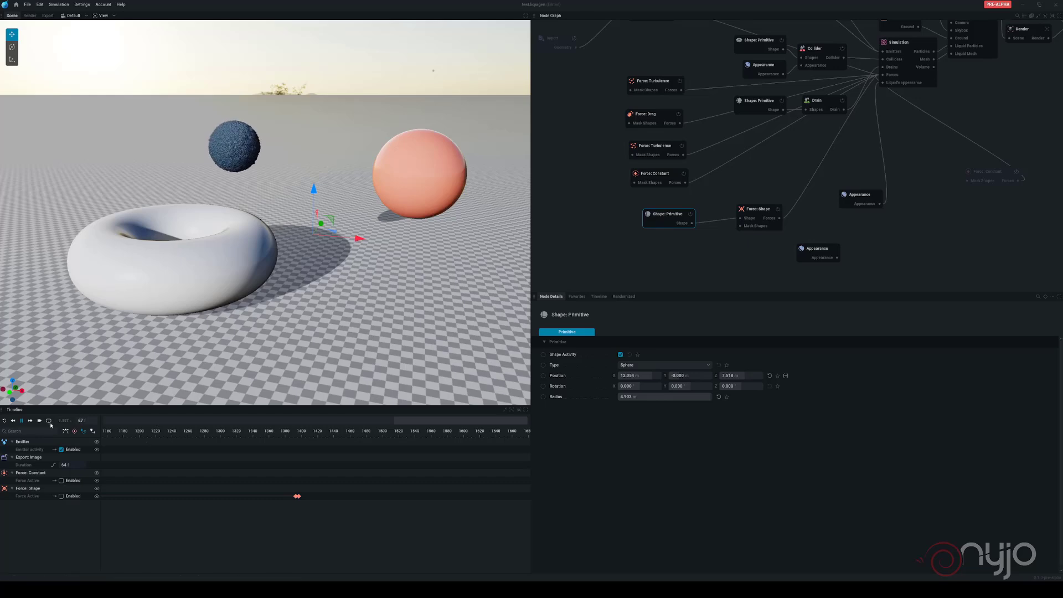
left_click(22, 422)
left_click(3, 421)
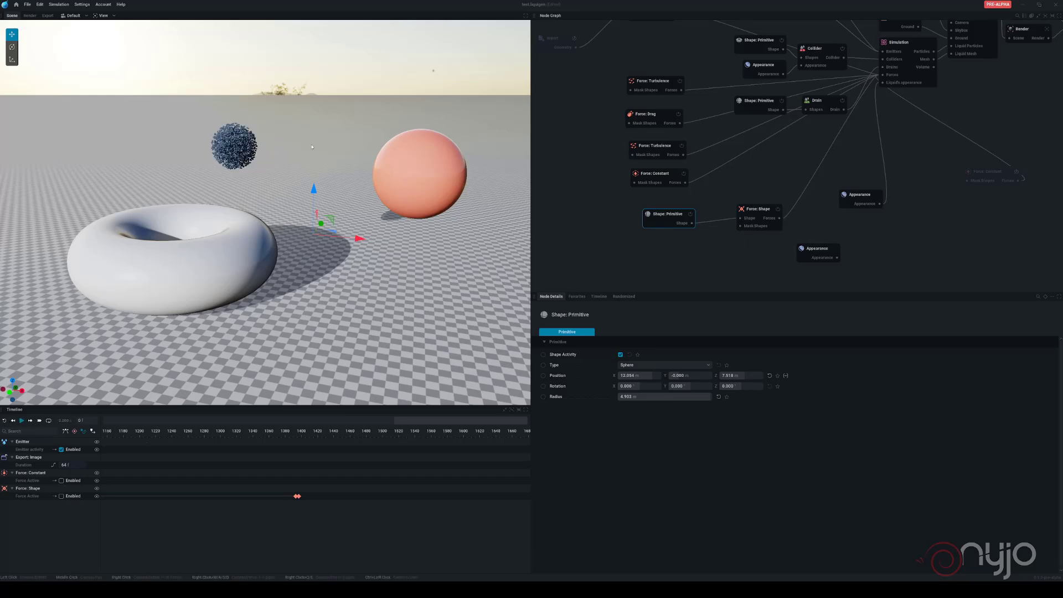
Step: Turn on the Liquid Mesh display and turn off Points in the scene view
left_click(104, 16)
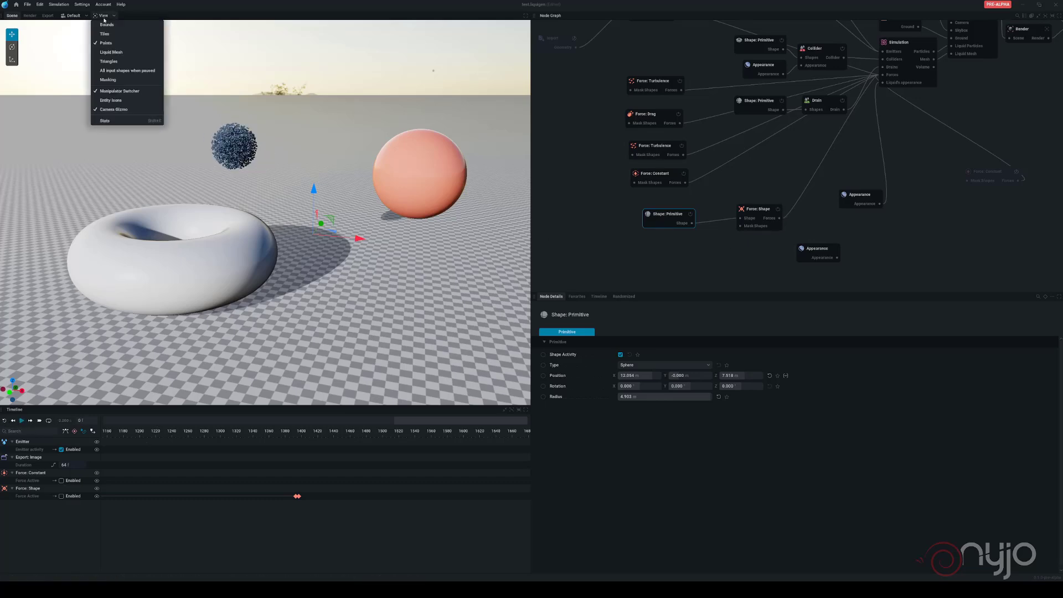
left_click(111, 52)
left_click(105, 20)
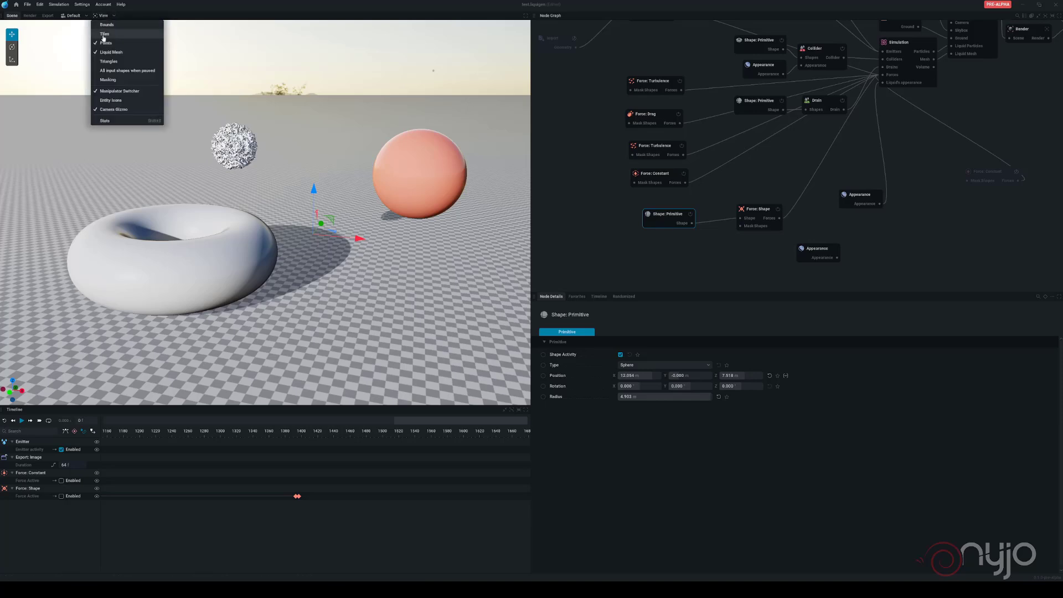
left_click(114, 48)
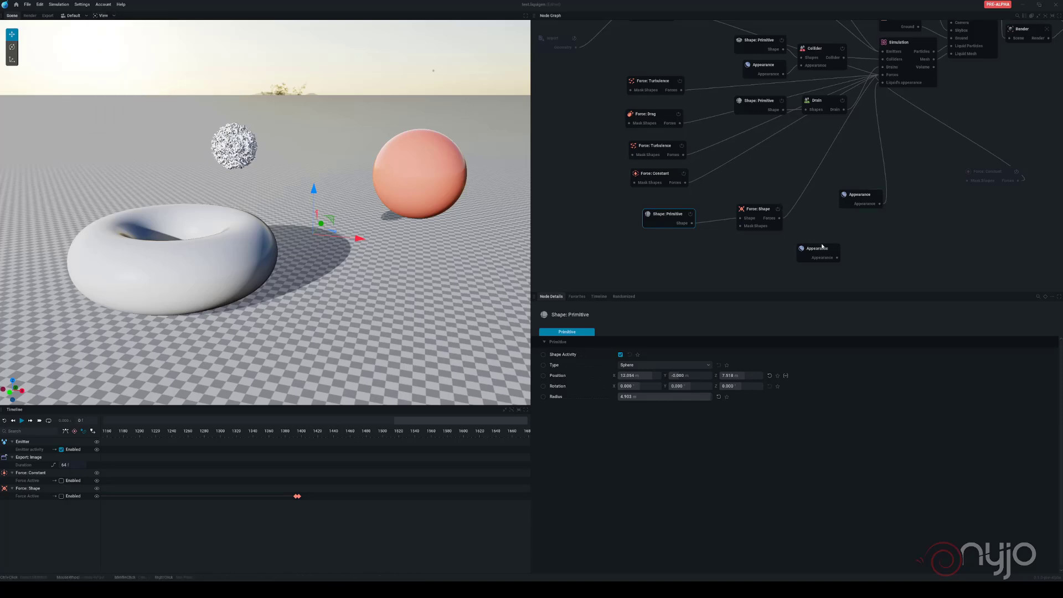
Step: Connect the metallic Appearance node to the Simulation's liquid appearance input in place of the default Appearance node
left_click_drag(822, 248, 883, 84)
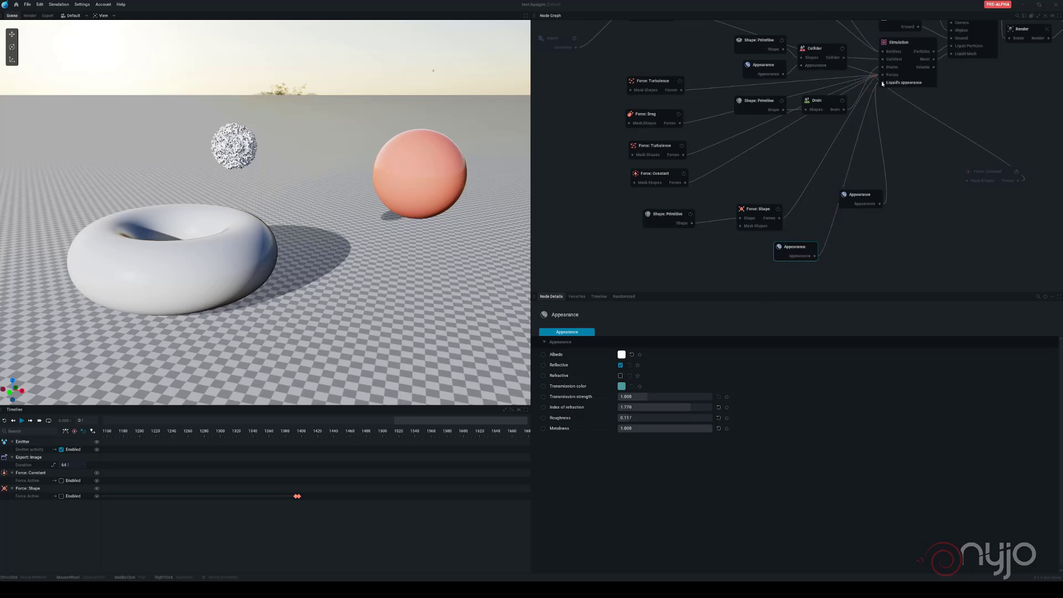
left_click_drag(872, 203, 882, 204)
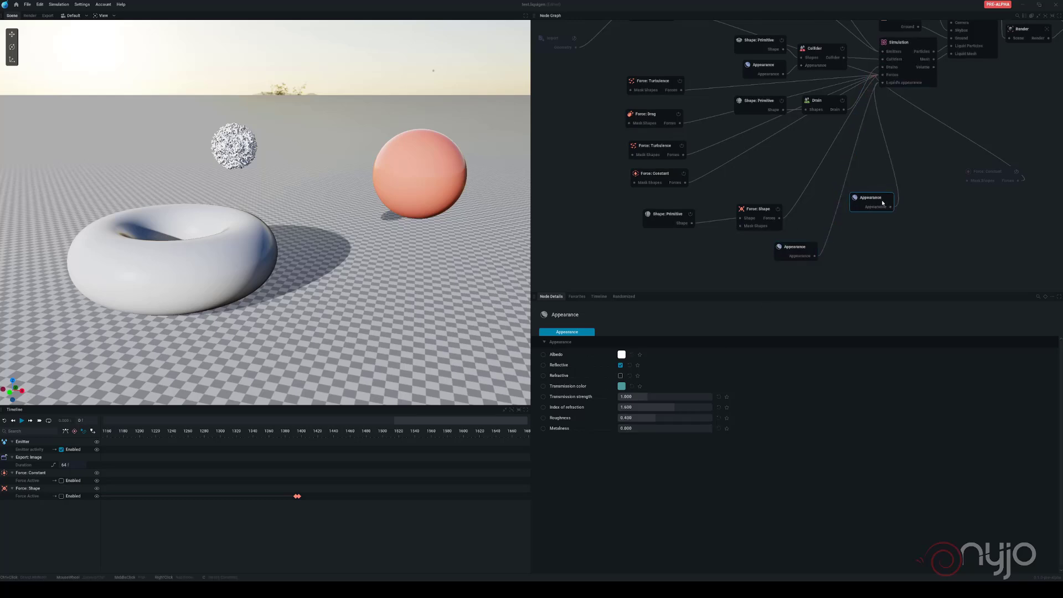
left_click(900, 145)
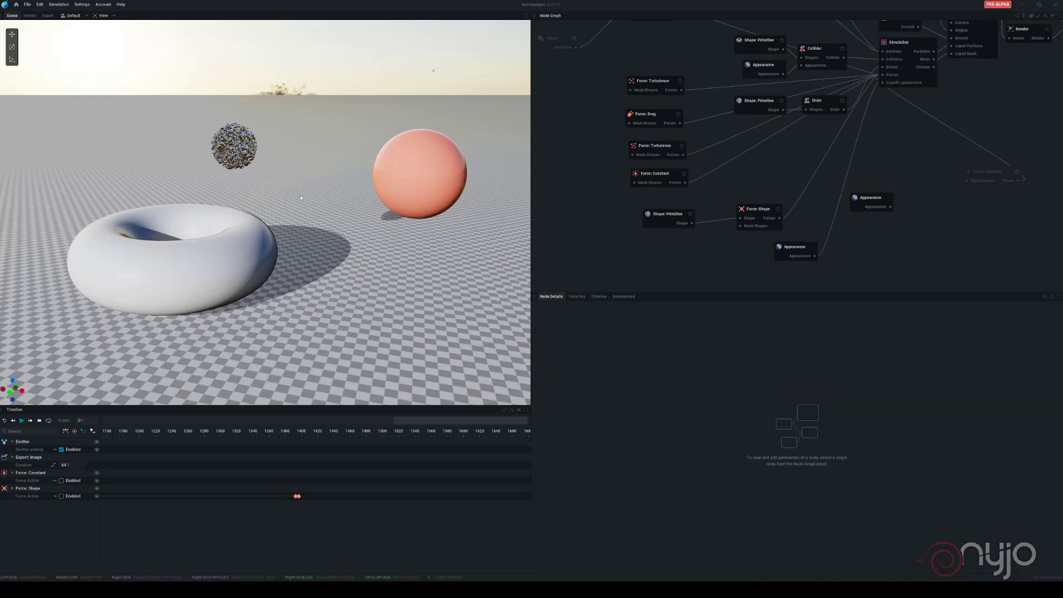
Step: Play the simulation and watch the metallic liquid mesh react to the keyframed forces from several angles
left_click(22, 421)
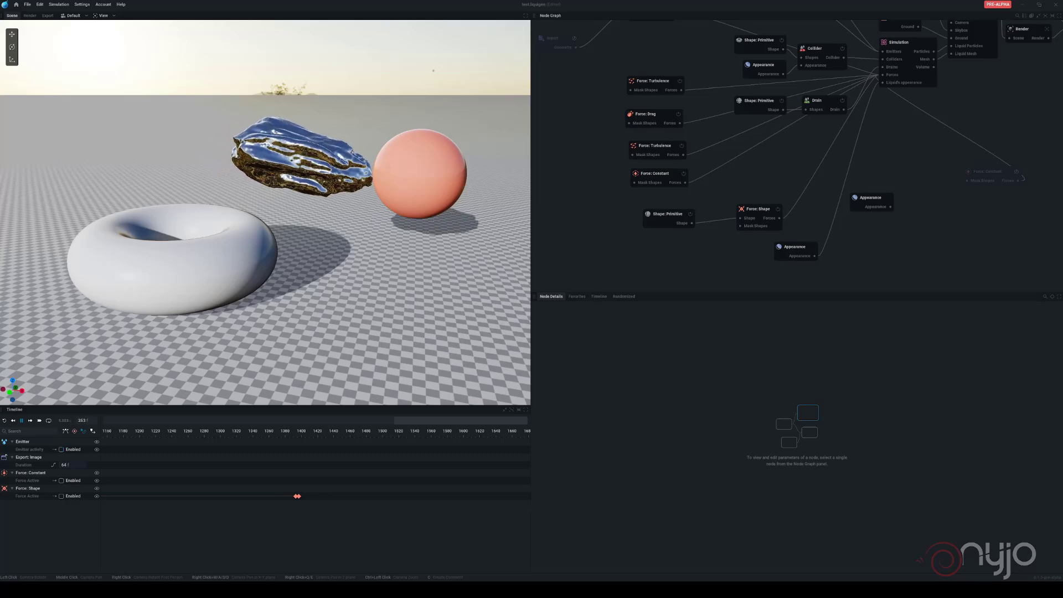
left_click_drag(290, 191, 412, 197)
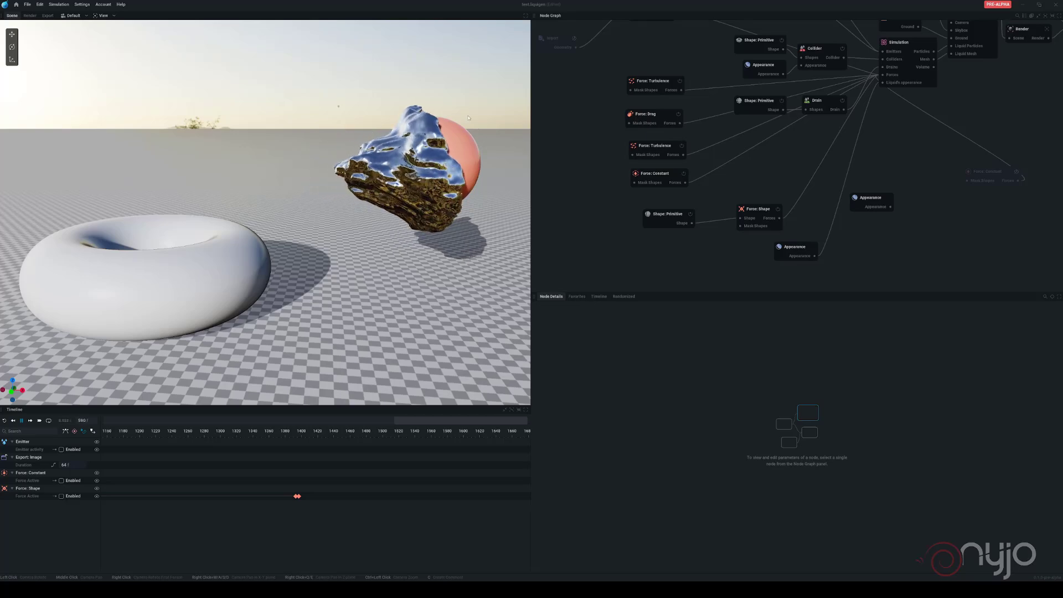
left_click_drag(413, 245, 360, 227)
middle_click_drag(360, 227, 219, 215)
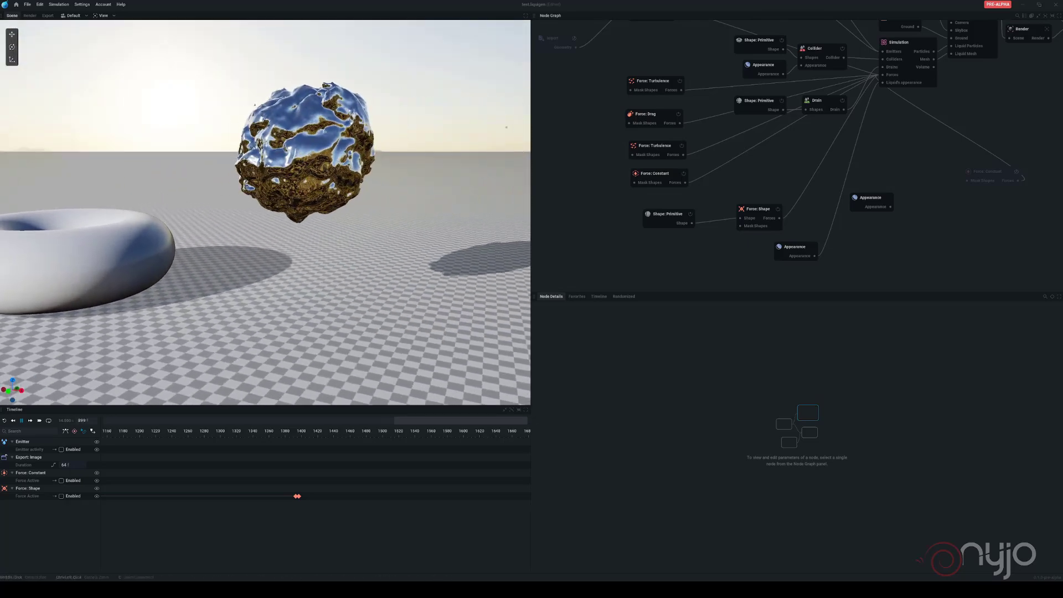
middle_click_drag(463, 250, 432, 255)
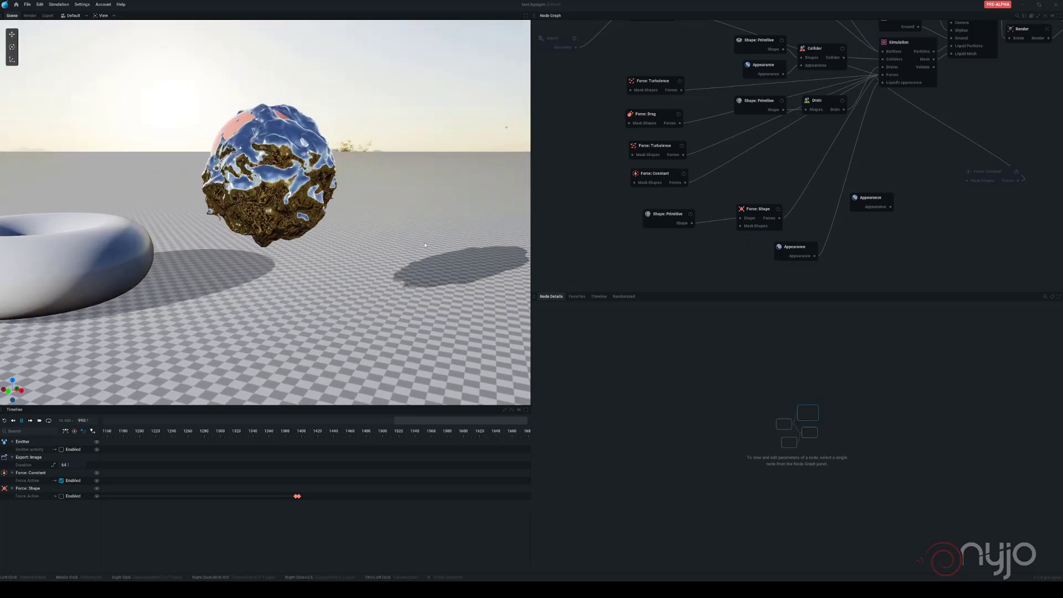
left_click_drag(224, 239, 235, 283)
middle_click_drag(299, 294, 293, 194)
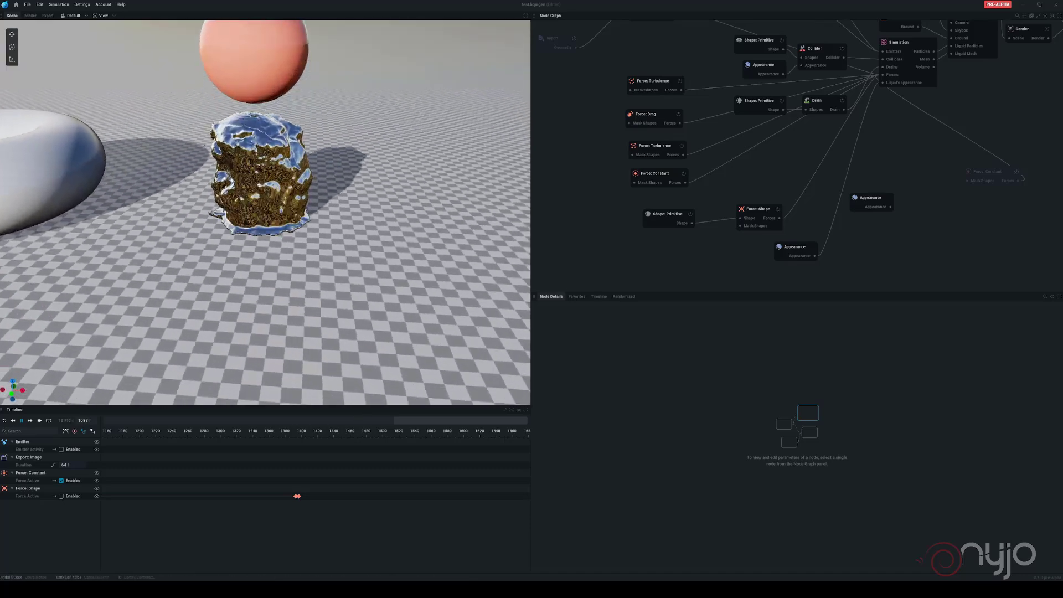
left_click_drag(294, 194, 302, 239)
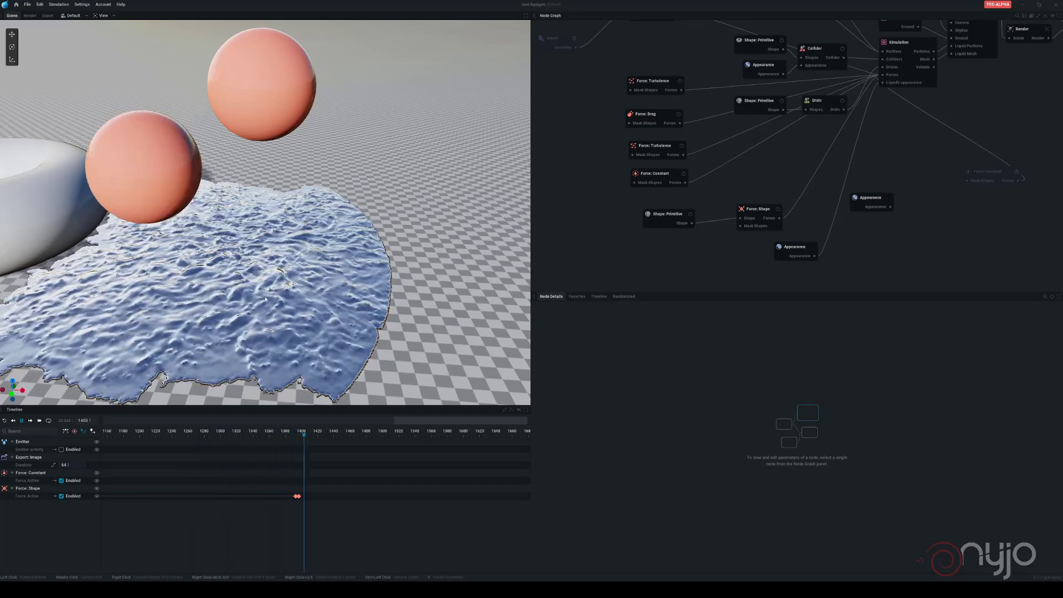
left_click_drag(265, 299, 280, 243)
middle_click_drag(280, 244, 366, 239)
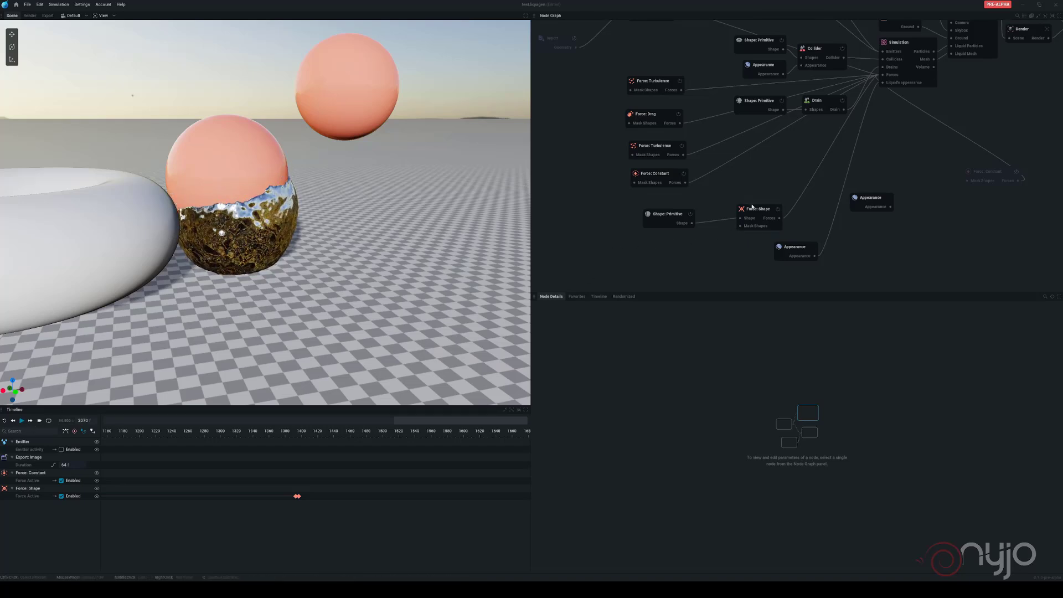
Step: Set the lower Force: Shape's Attract Strength to 30 and reset the simulation
left_click(751, 210)
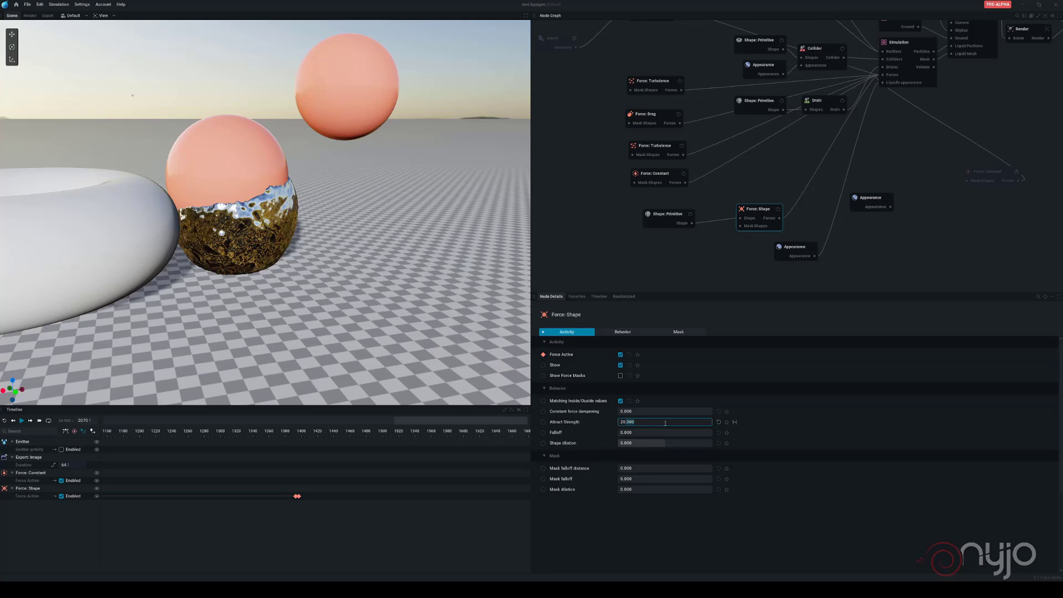
mouse_move(565, 411)
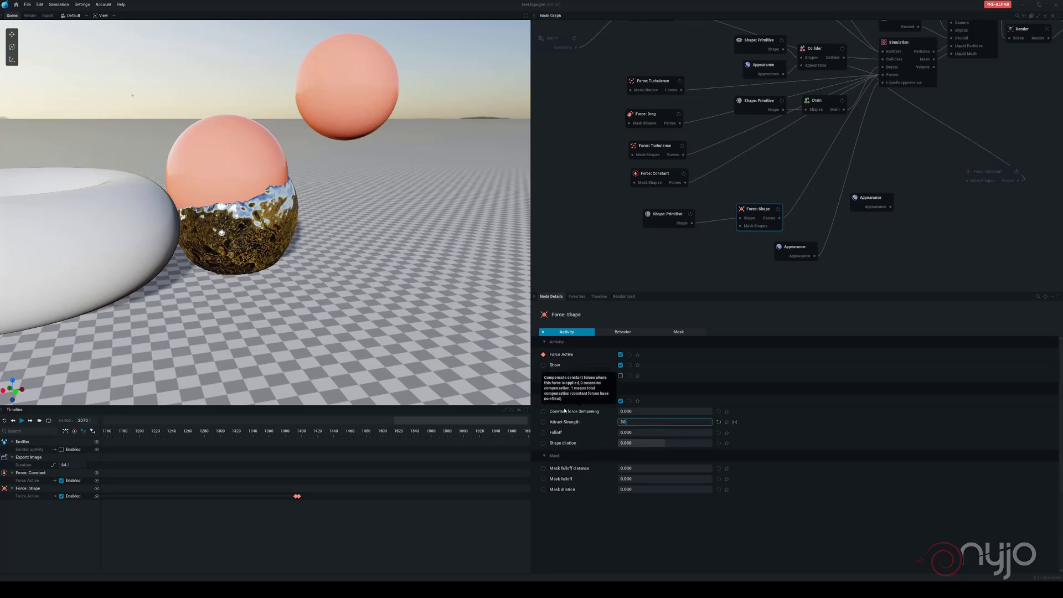
left_click(3, 421)
mouse_move(248, 202)
middle_mouse_down()
mouse_move(269, 211)
mouse_move(257, 205)
middle_mouse_up()
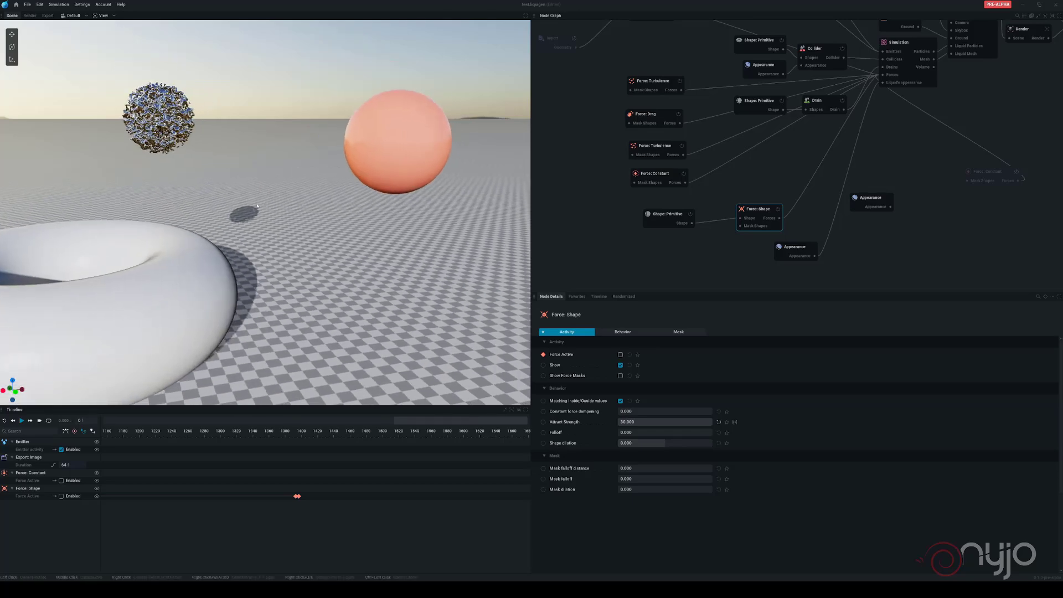
Step: Enable path tracing on the Render node, then run the simulation briefly and pause it
middle_click_drag(883, 150, 865, 191)
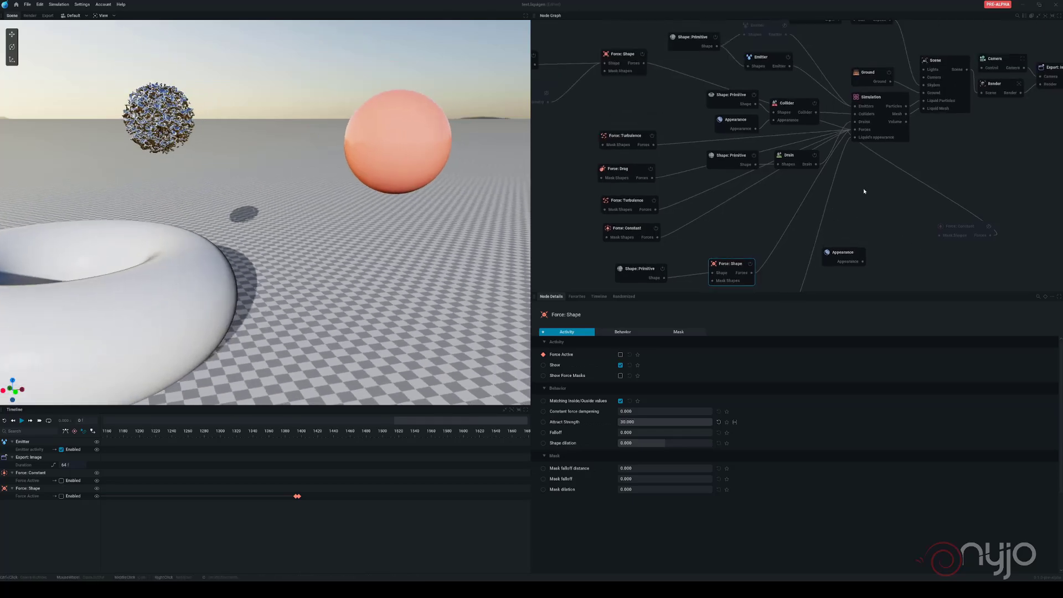
left_click(948, 65)
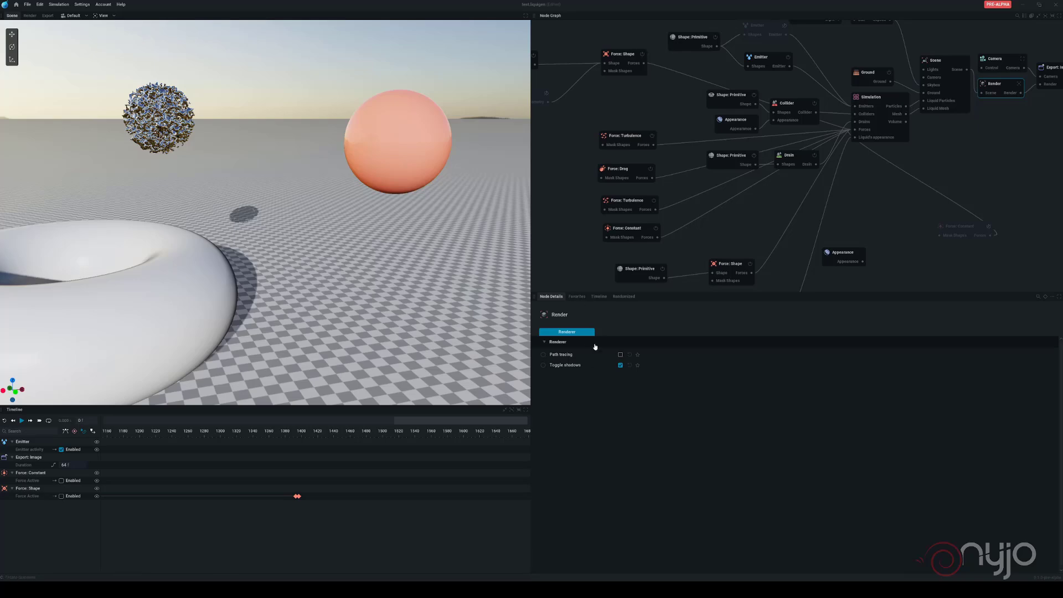
left_click(621, 355)
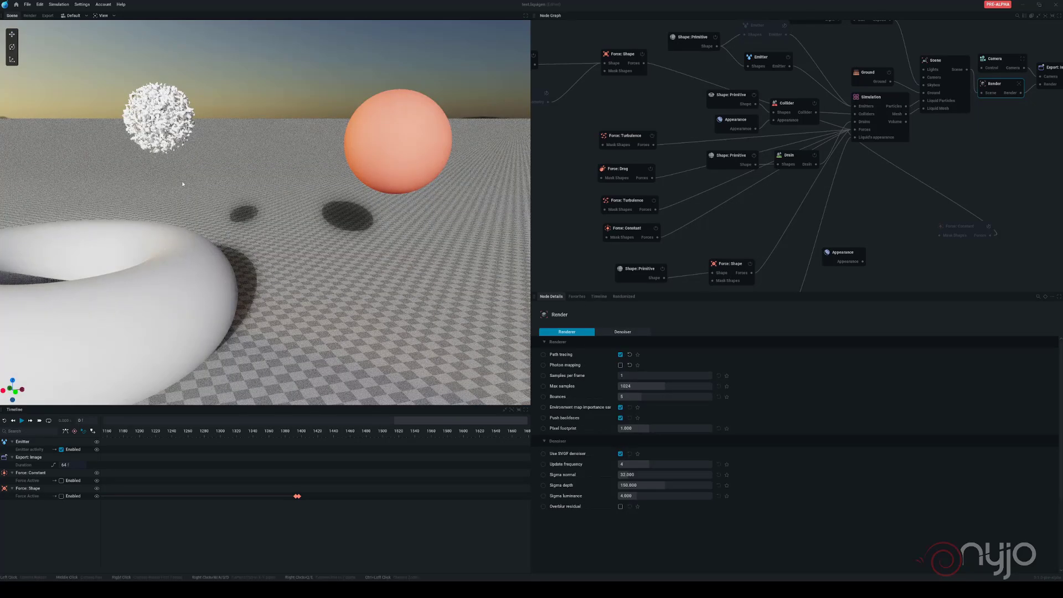
left_click(21, 423)
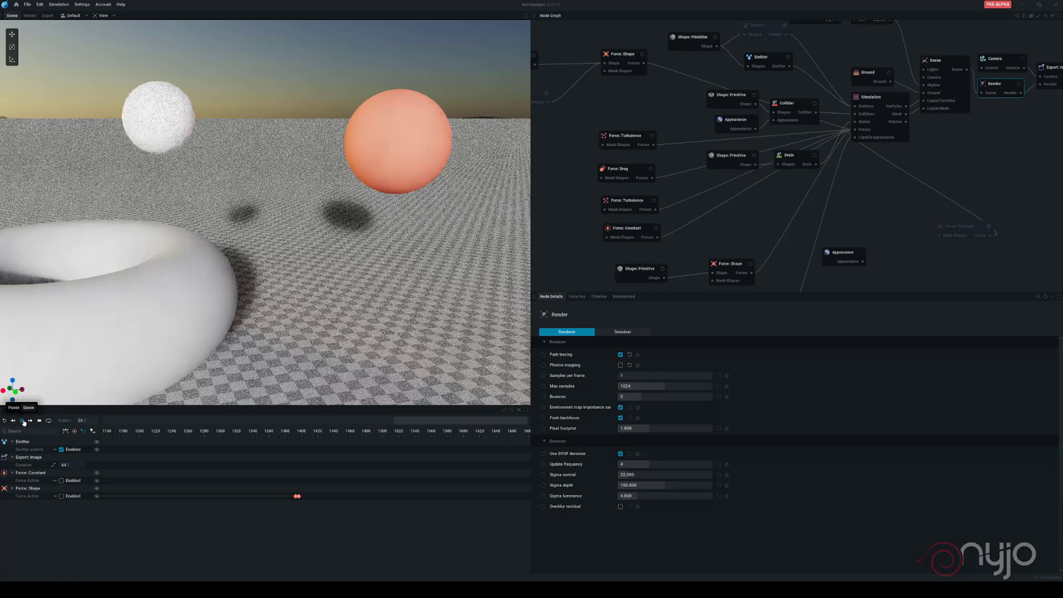
key("space")
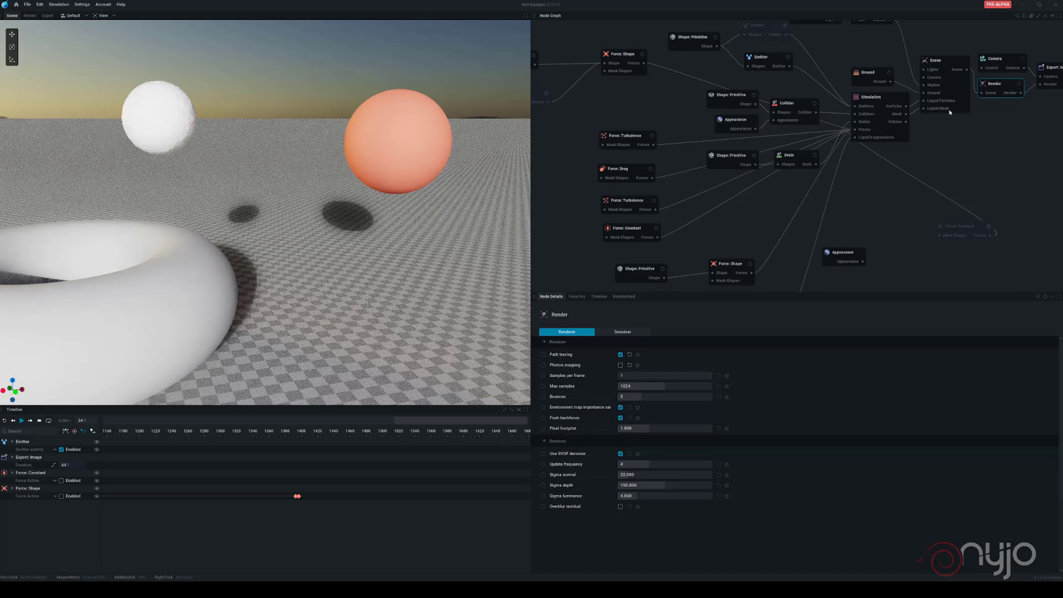
Step: Shift the Scene node slightly upward and set the albedo of the liquid's Appearance node to black (#000000)
left_click_drag(946, 60, 952, 48)
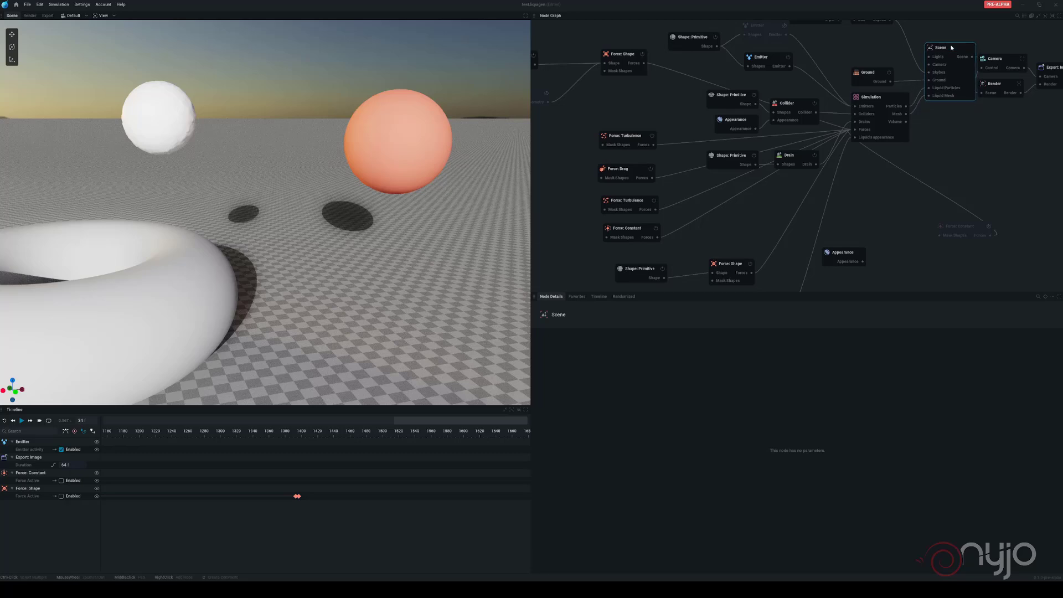
middle_click_drag(840, 207, 824, 151)
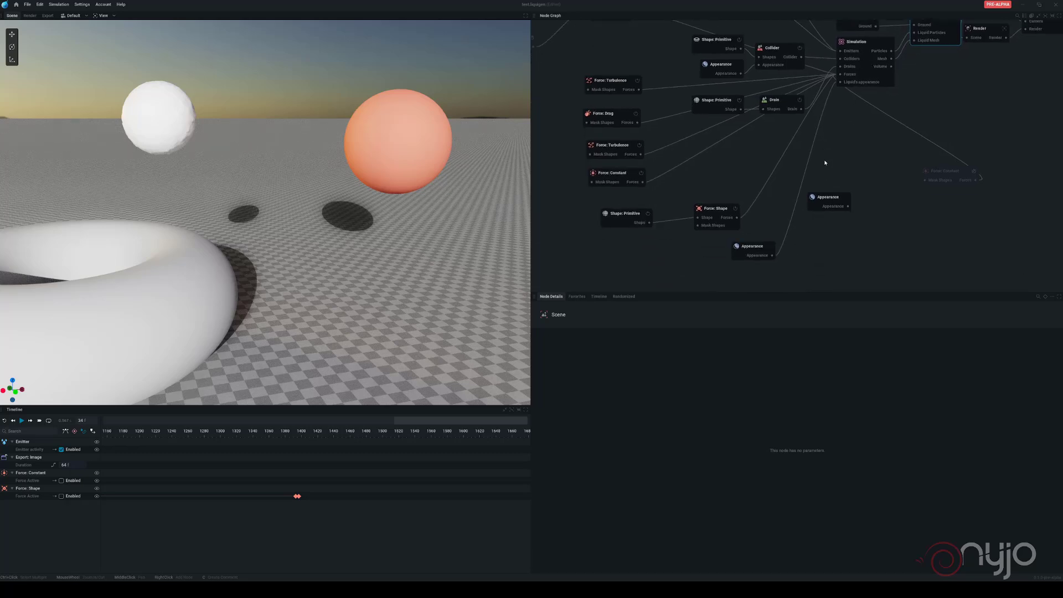
left_click(761, 249)
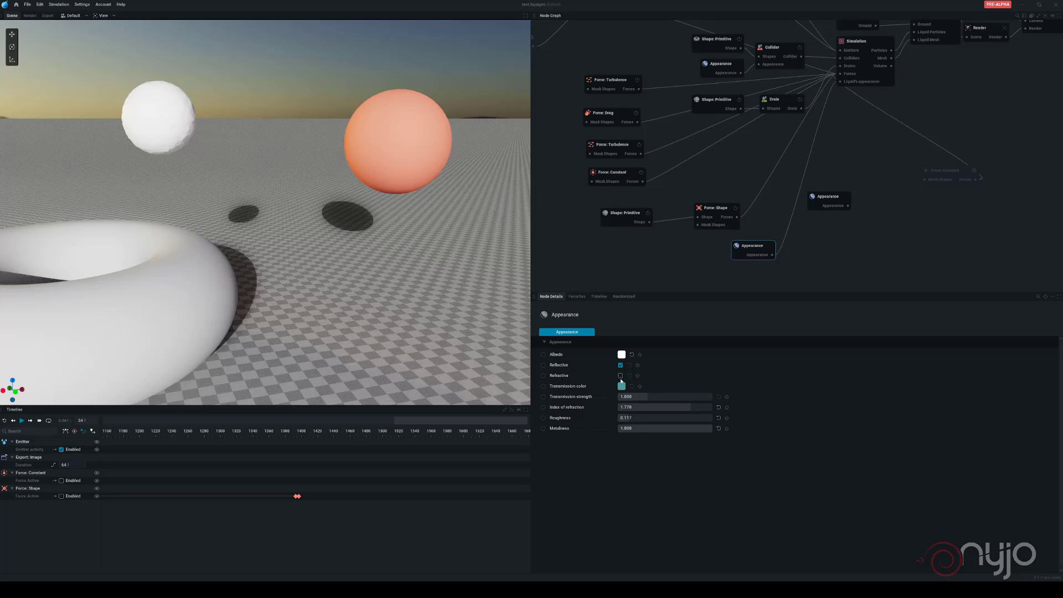
left_click(622, 354)
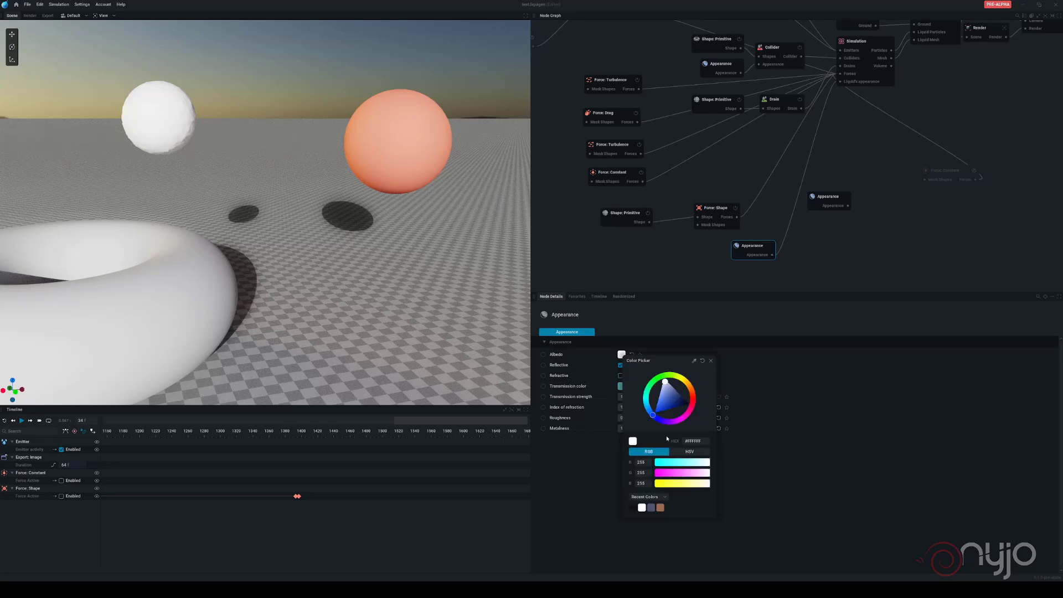
left_click_drag(682, 402, 696, 409)
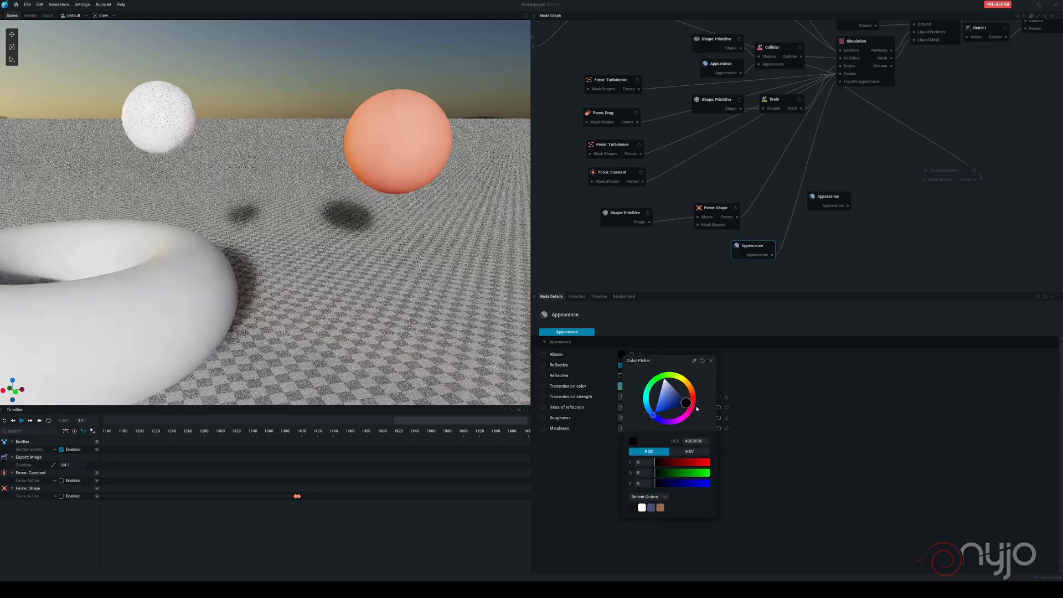
left_click(710, 258)
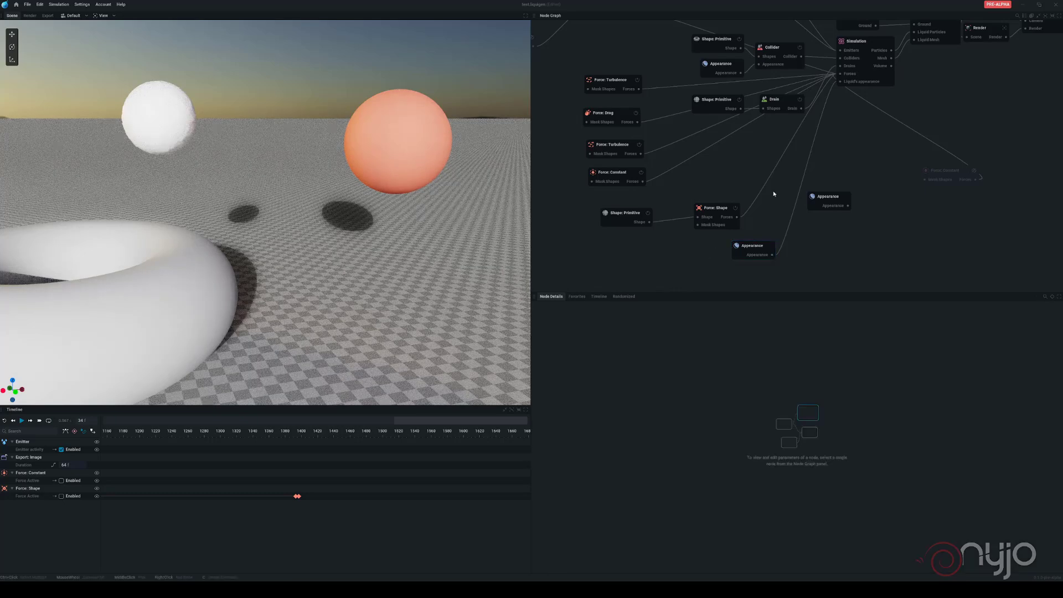
Step: Reset the simulation, play it to about frame 90 and pause it
middle_click_drag(830, 151, 783, 181)
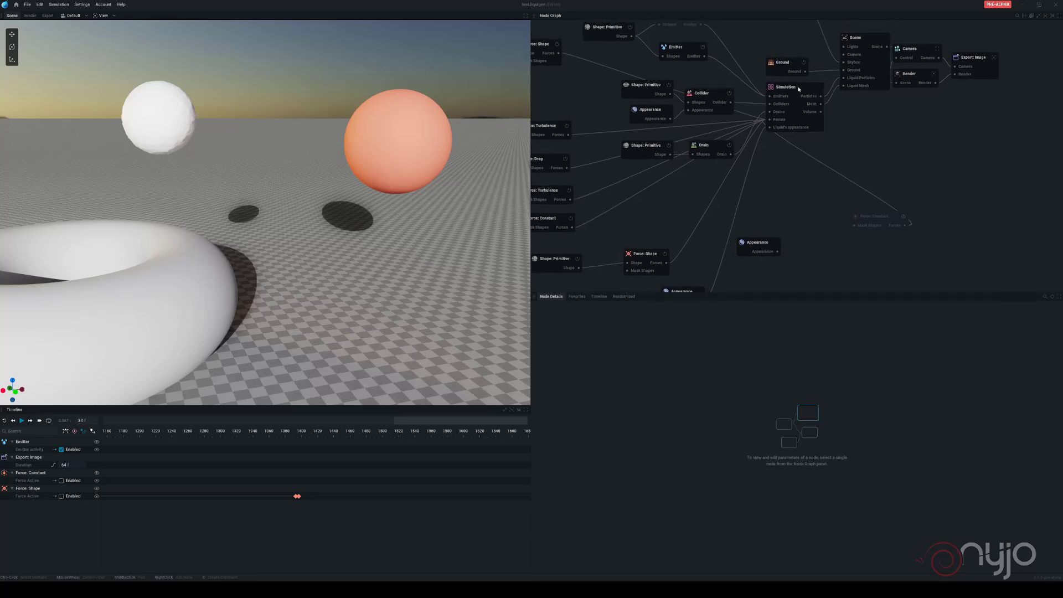
left_click_drag(799, 89, 797, 86)
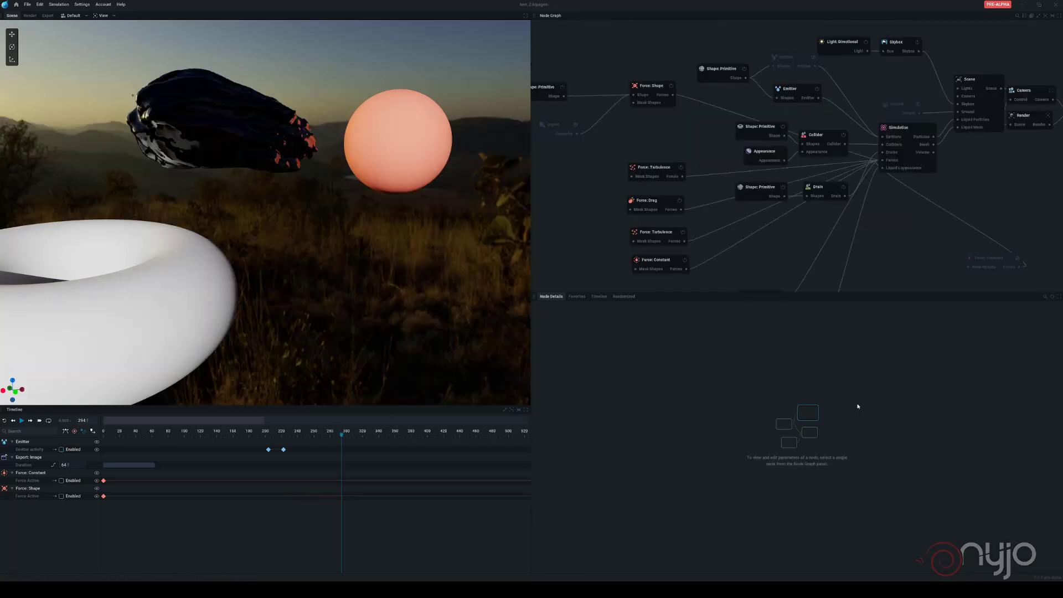
left_click(4, 422)
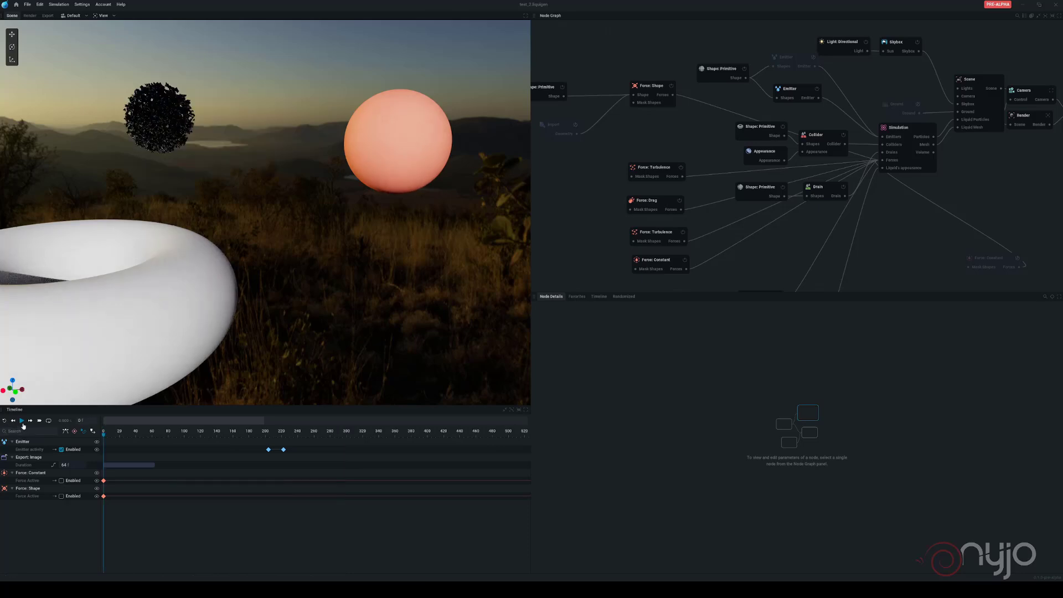
left_click(22, 422)
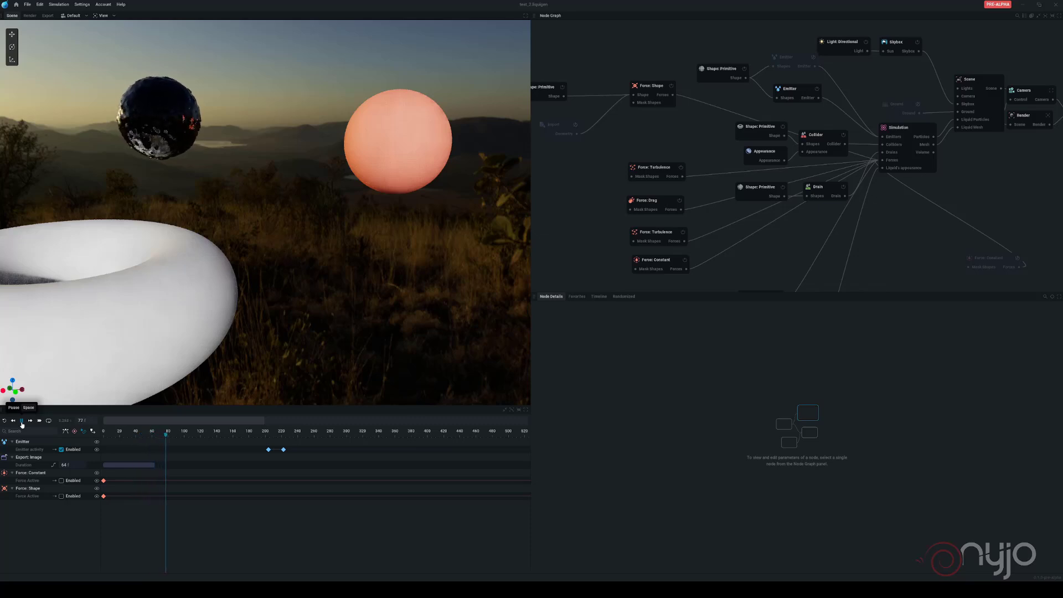
left_click(22, 423)
Step: Try a saturated blue albedo on the liquid's Appearance node and return it to black
scroll(804, 226, "down", 3)
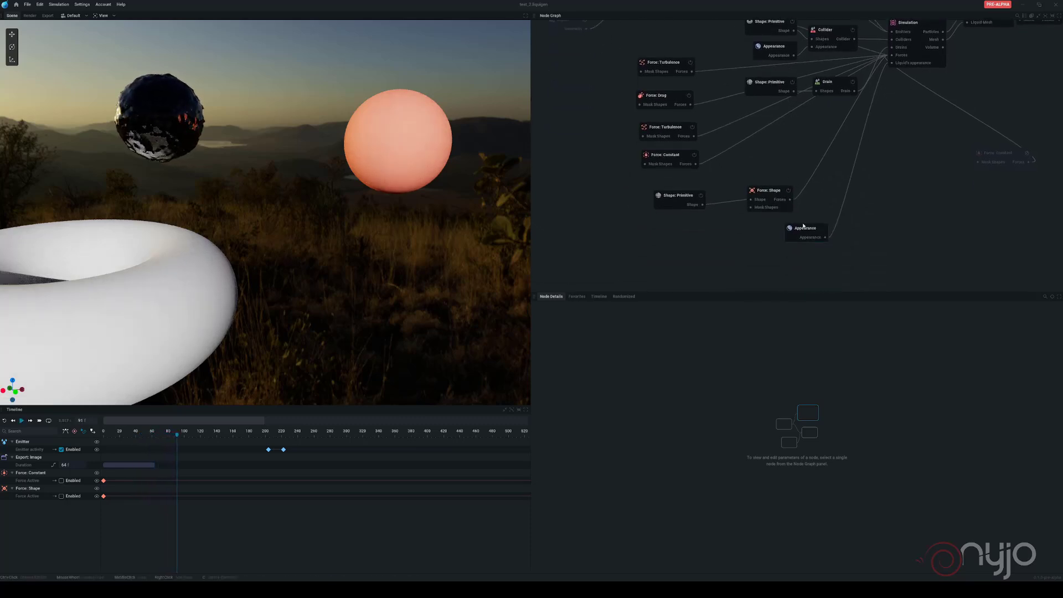
left_click(812, 229)
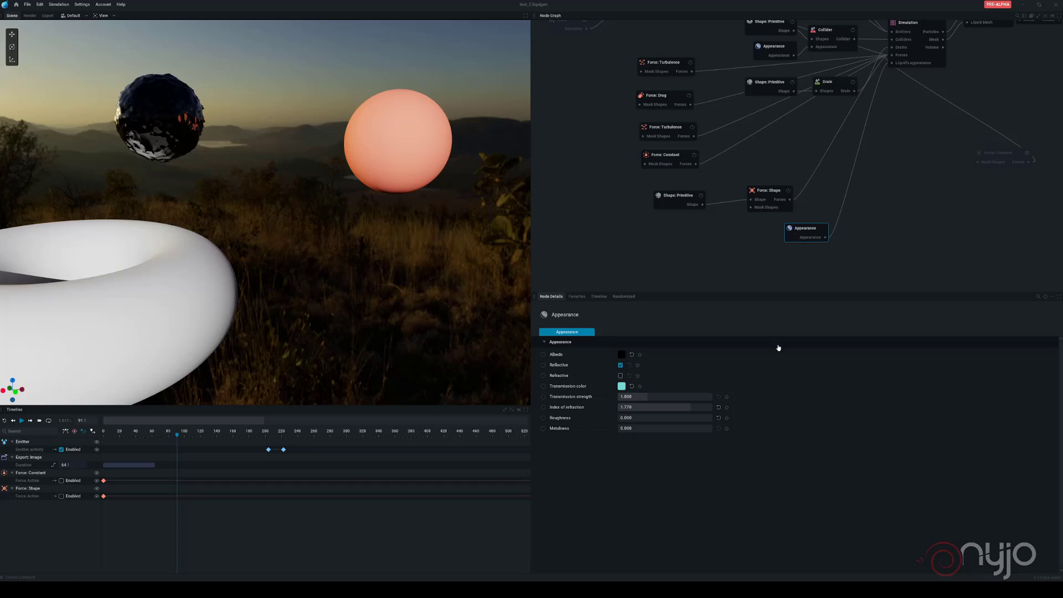
left_click(623, 355)
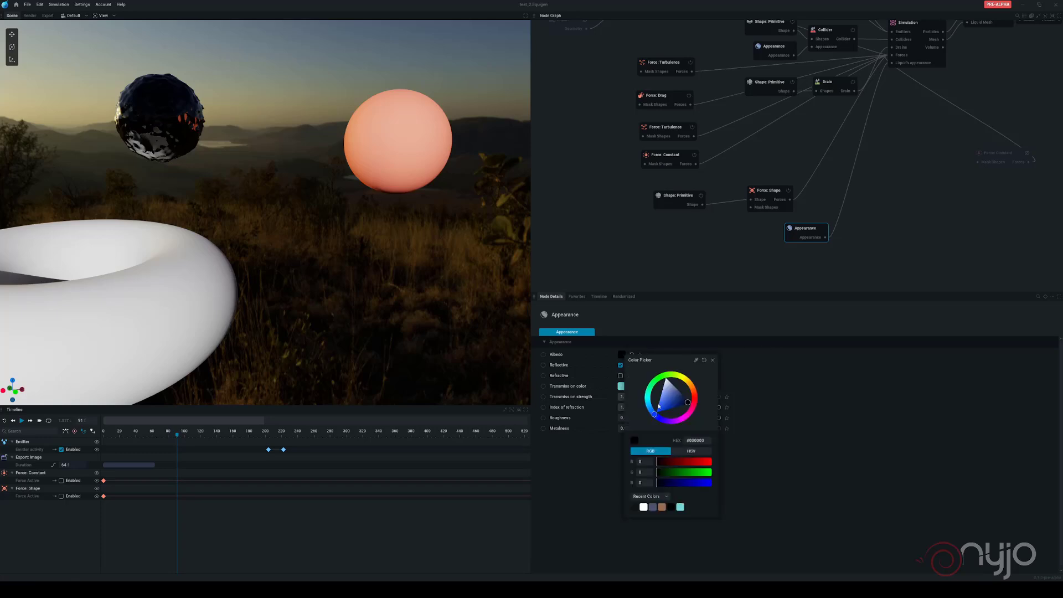
left_click_drag(659, 408, 616, 435)
left_click(827, 442)
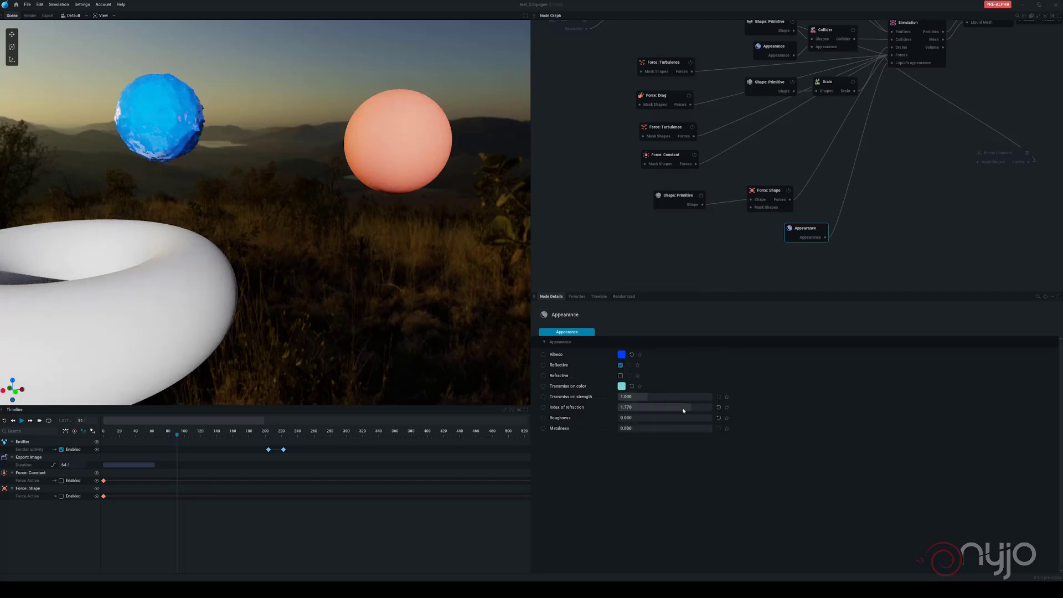
left_click(623, 357)
left_click_drag(667, 388, 729, 406)
left_click(807, 431)
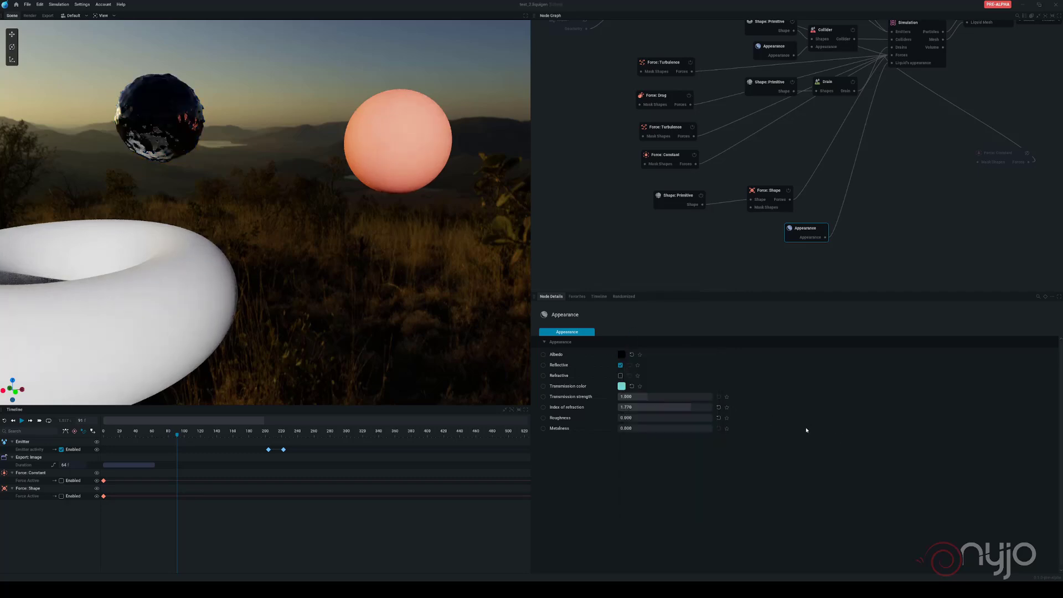
Step: Give the liquid's Appearance a Metalness of 1, a white albedo (#FFFFFF) and a Roughness of about 0.2
left_click_drag(621, 428, 647, 348)
left_click(623, 355)
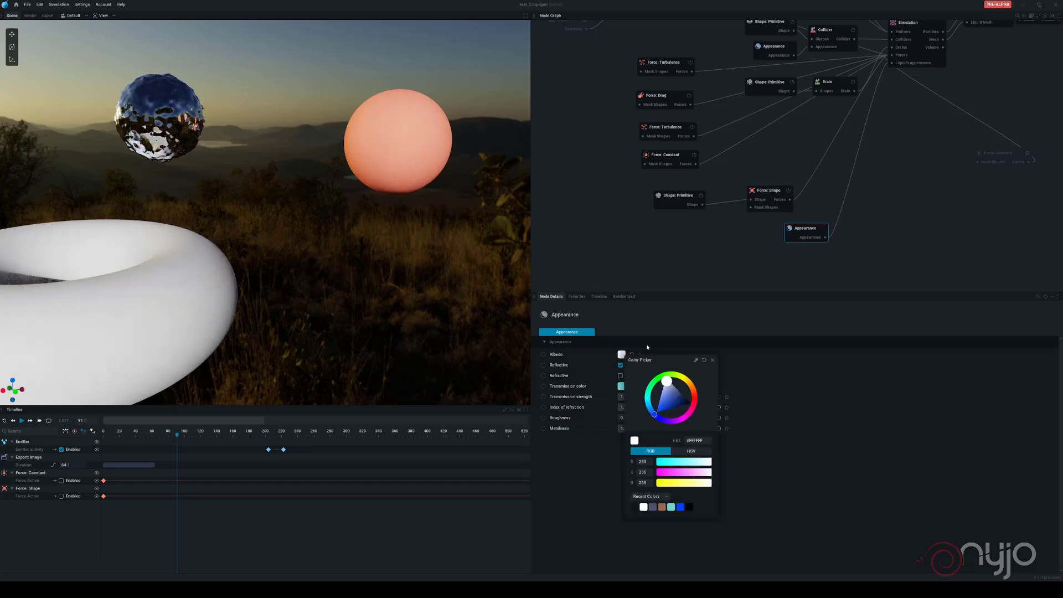
left_click(816, 400)
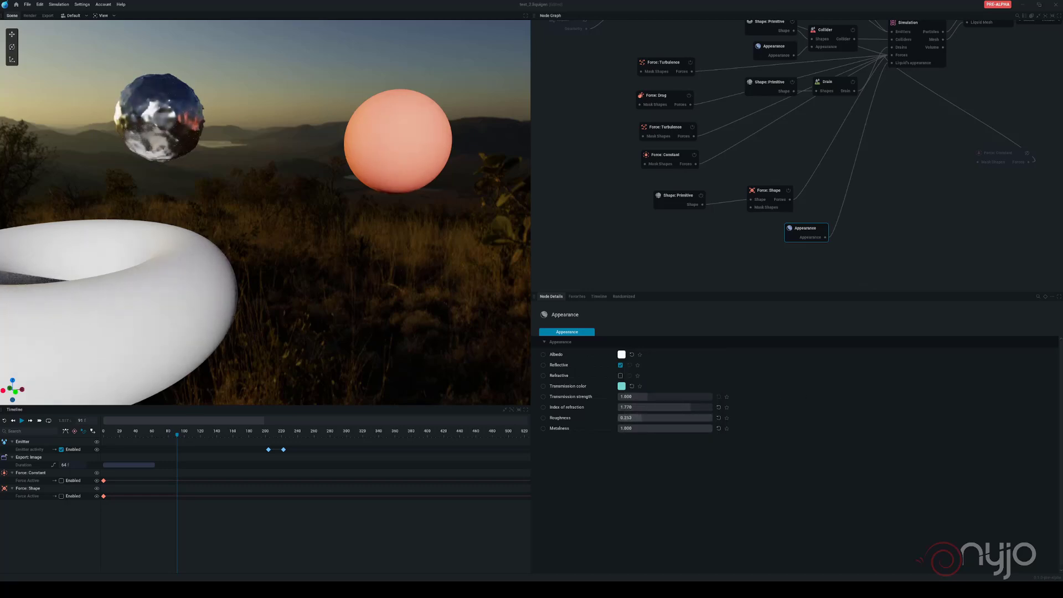
Step: Resume the simulation and examine the path-traced metallic liquid's shape and reflections around the sphere from several angles
left_click(22, 423)
left_click_drag(223, 215, 266, 220)
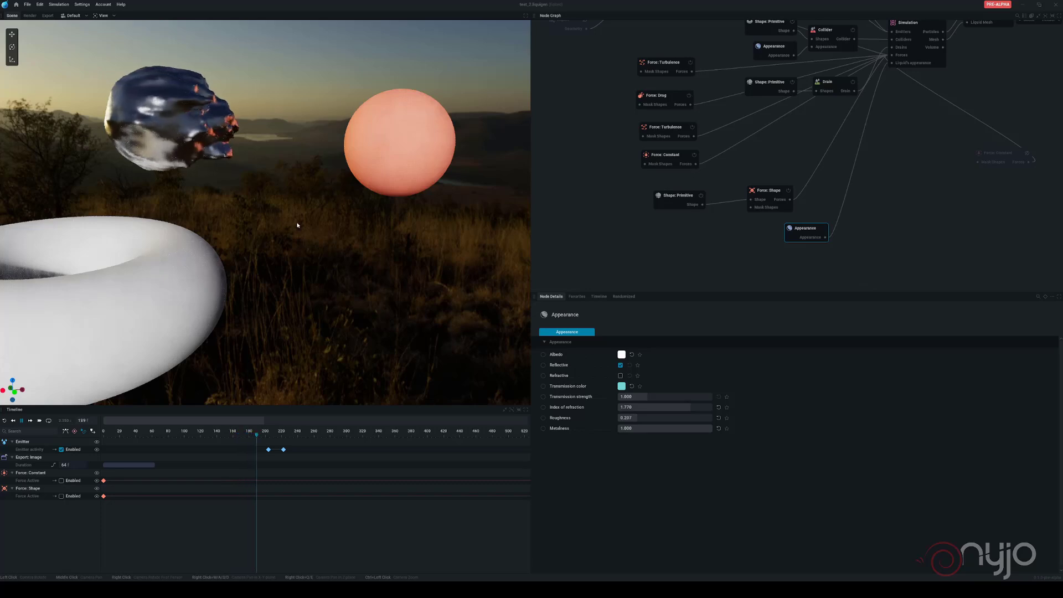
left_click_drag(295, 224, 344, 220)
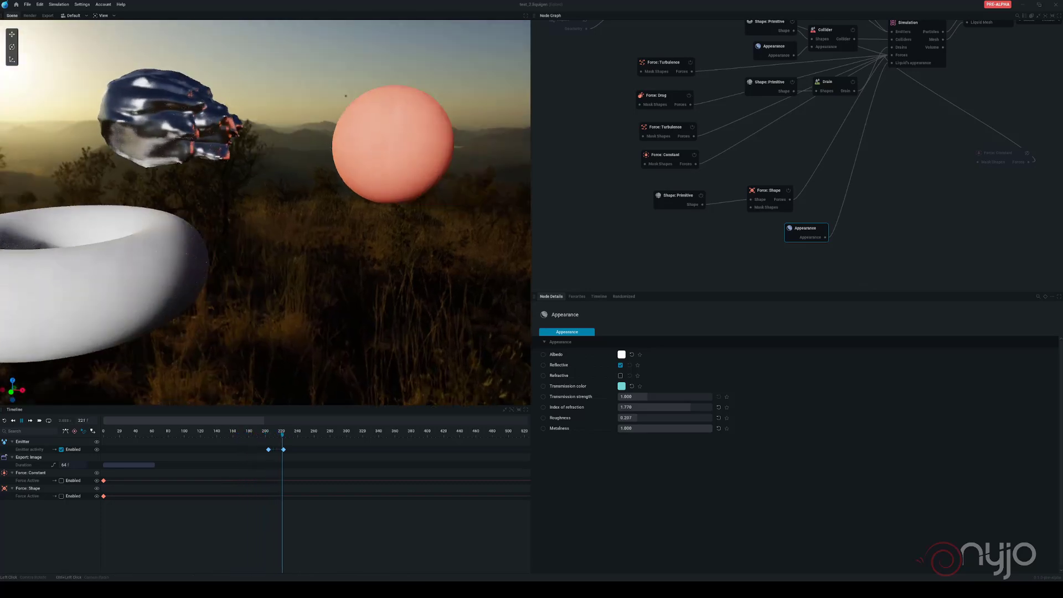
middle_click_drag(294, 238, 280, 264)
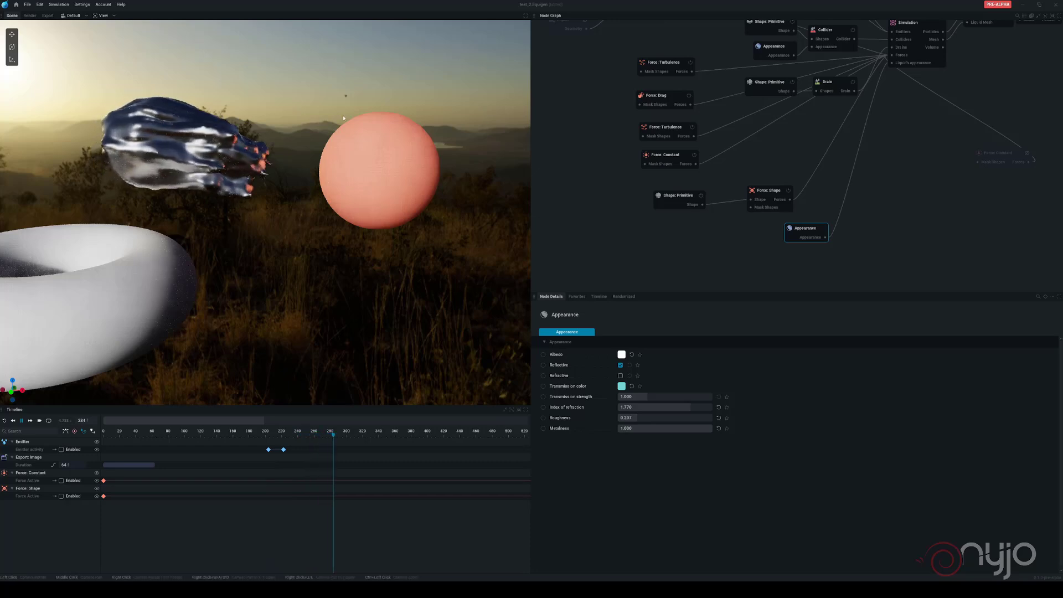
middle_click_drag(384, 189, 324, 244)
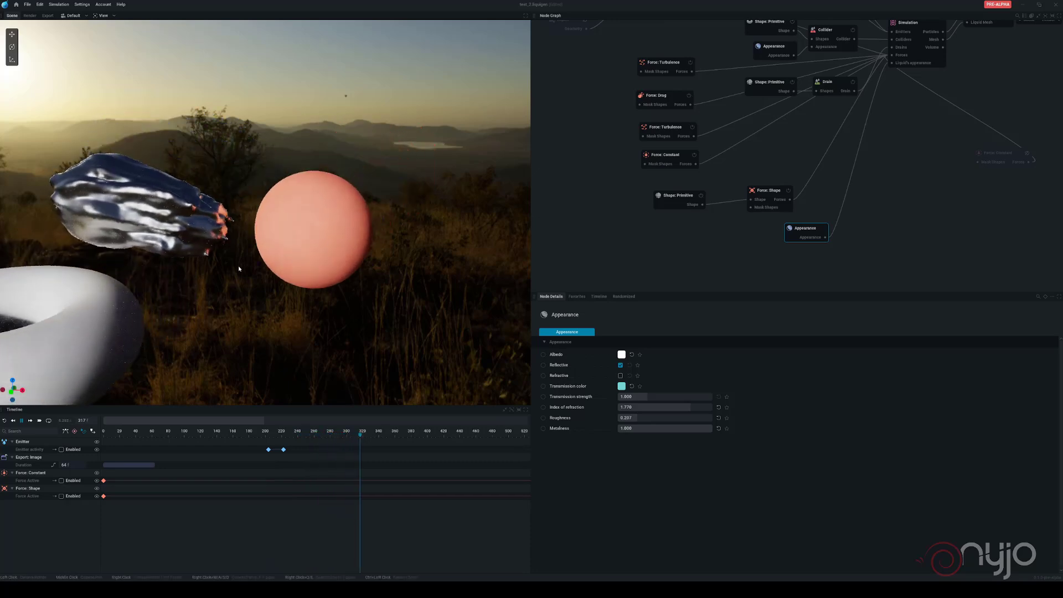
mouse_move(240, 268)
left_mouse_down()
mouse_move(251, 208)
mouse_move(225, 272)
left_mouse_up()
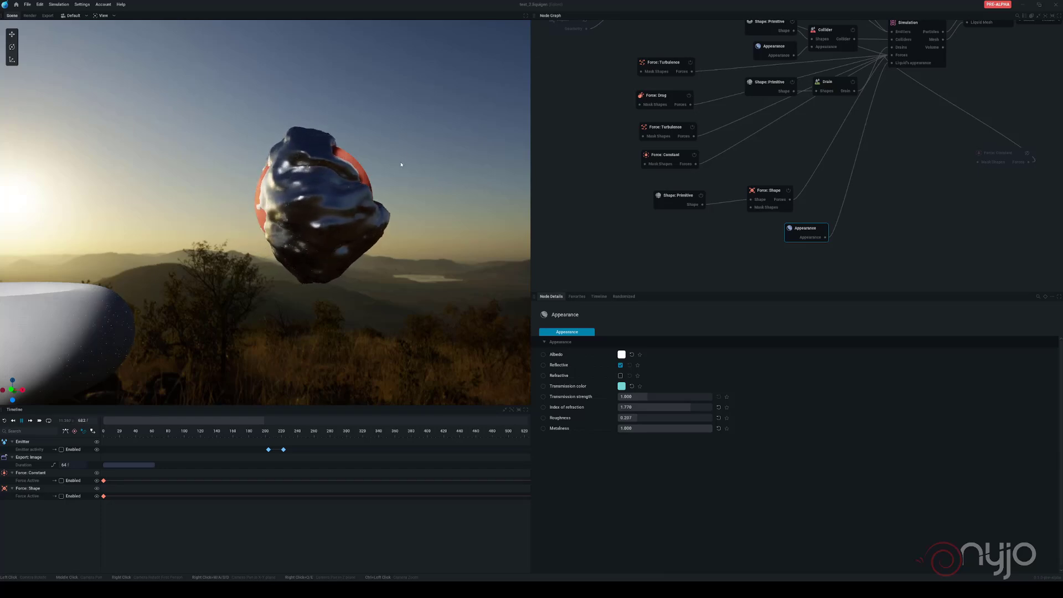
left_click_drag(390, 244, 513, 245)
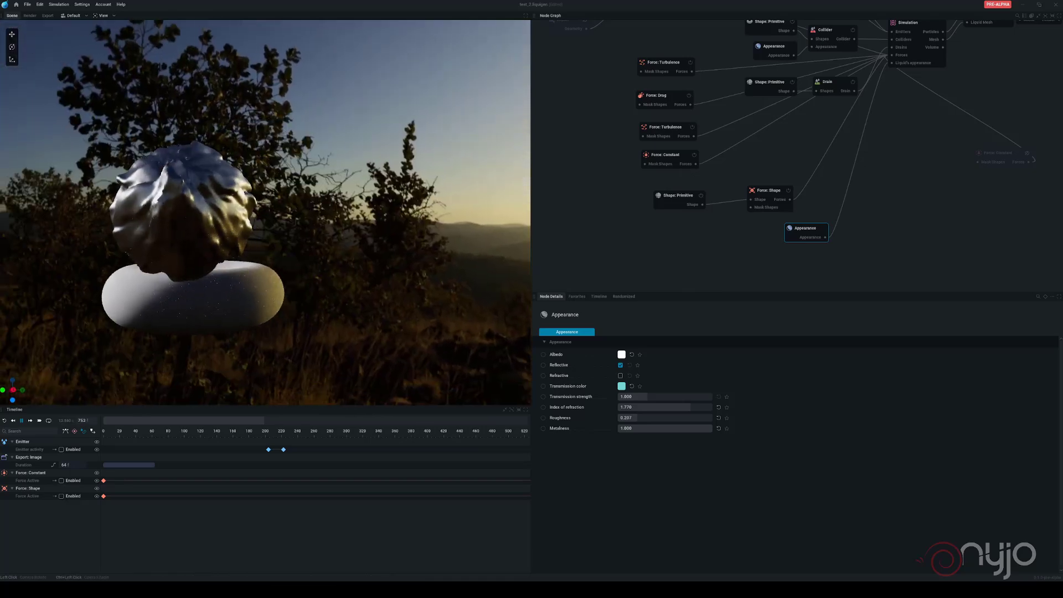
left_click_drag(388, 244, 250, 244)
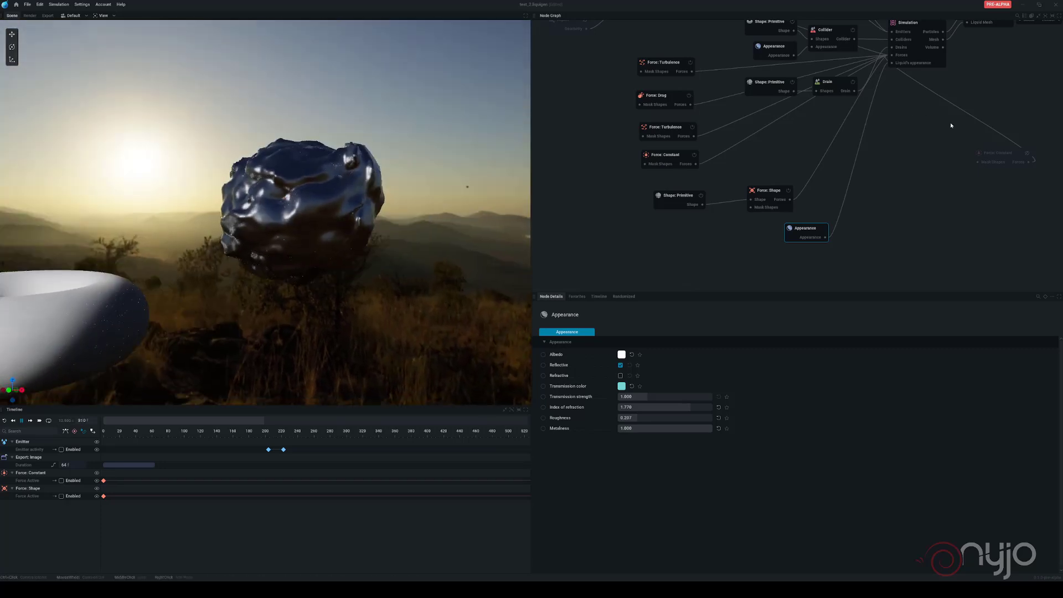
Step: Raise the Skybox node's HDRI Brightness to 0.433
middle_click_drag(951, 131, 899, 225)
left_click(858, 32)
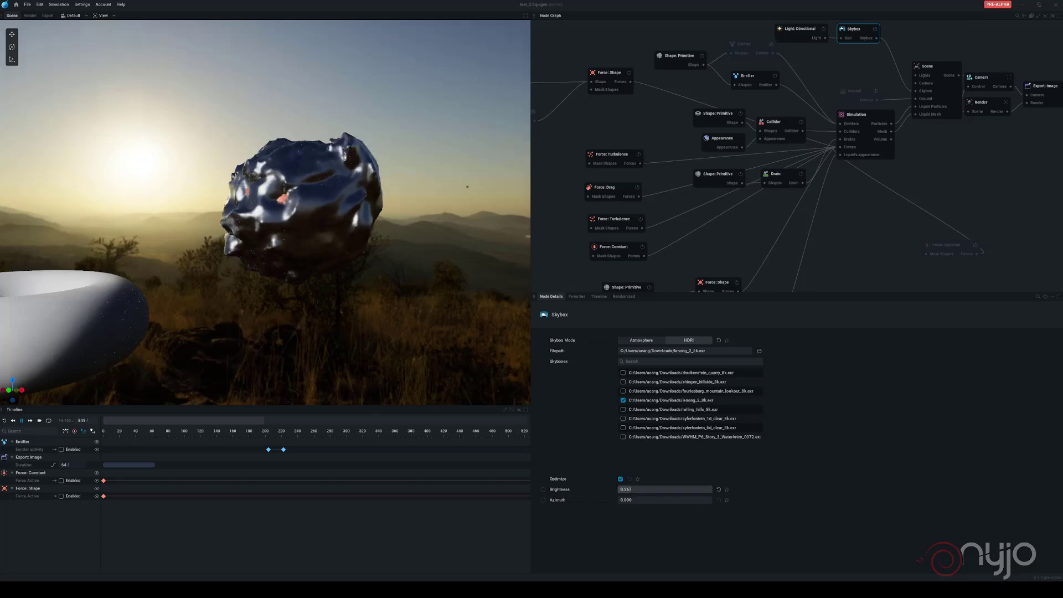
left_click_drag(643, 490, 666, 490)
Step: Watch the metallic liquid respond to the keyframed Constant and Shape forces under the brighter skybox, viewing its reflections from above and the side
left_click_drag(468, 187, 3, 179)
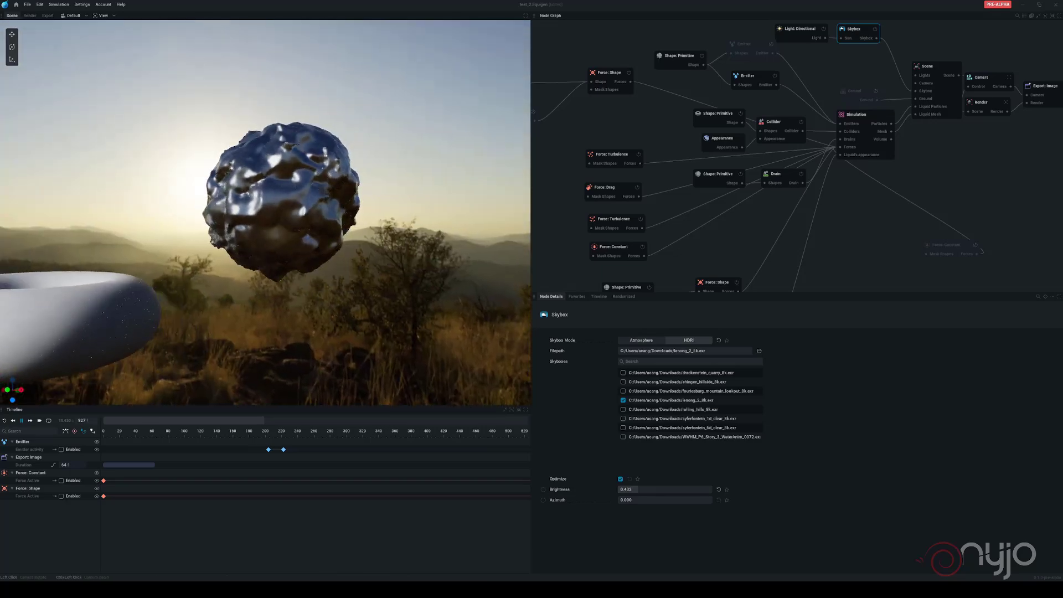
left_click_drag(354, 185, 376, 185)
left_click_drag(283, 350, 328, 360)
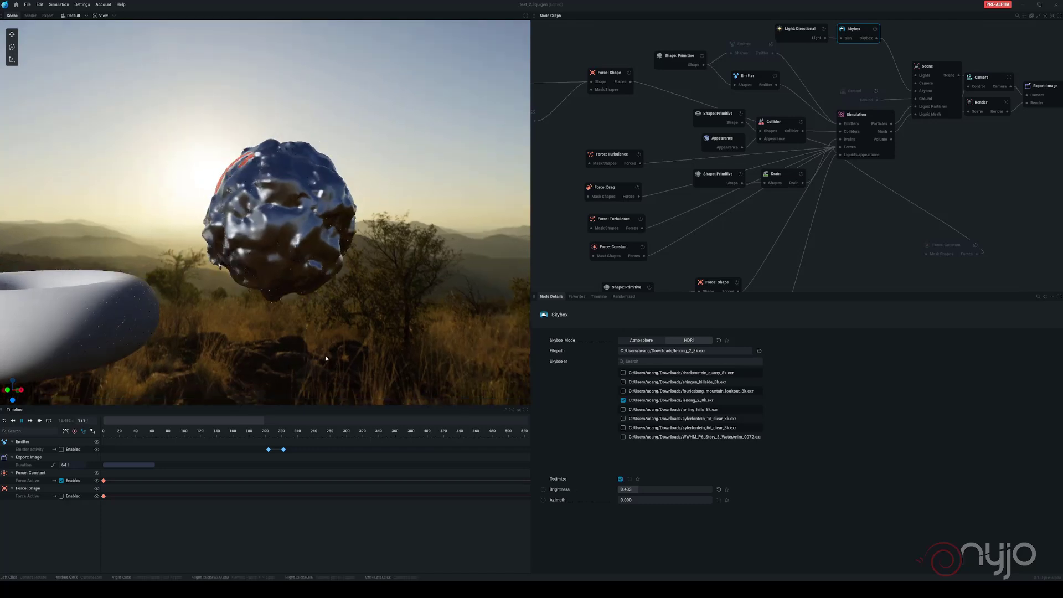
middle_click_drag(329, 359, 344, 290)
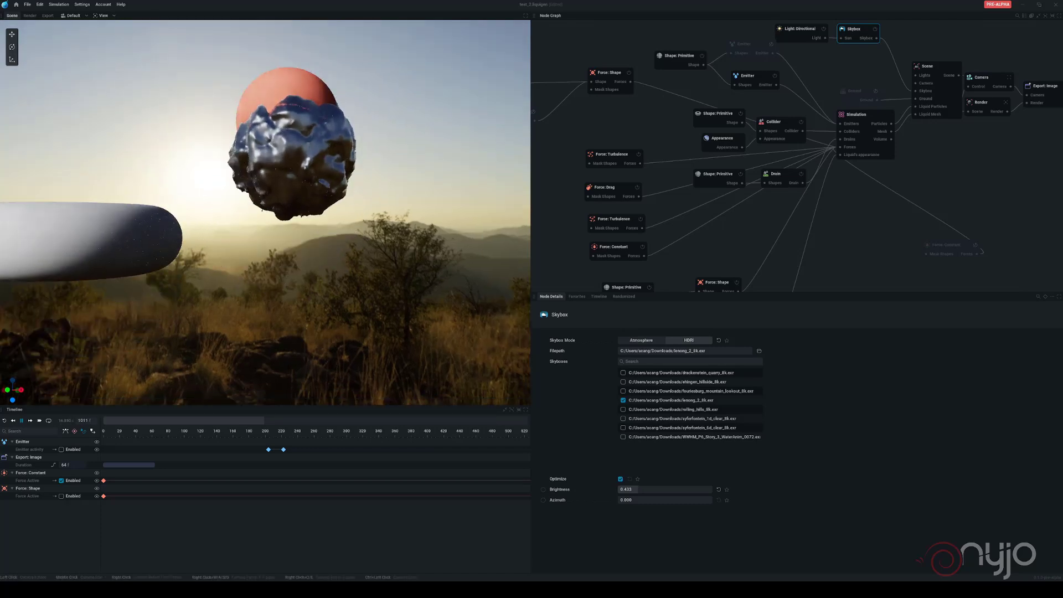
left_click_drag(344, 289, 331, 360)
middle_click_drag(331, 361, 314, 344)
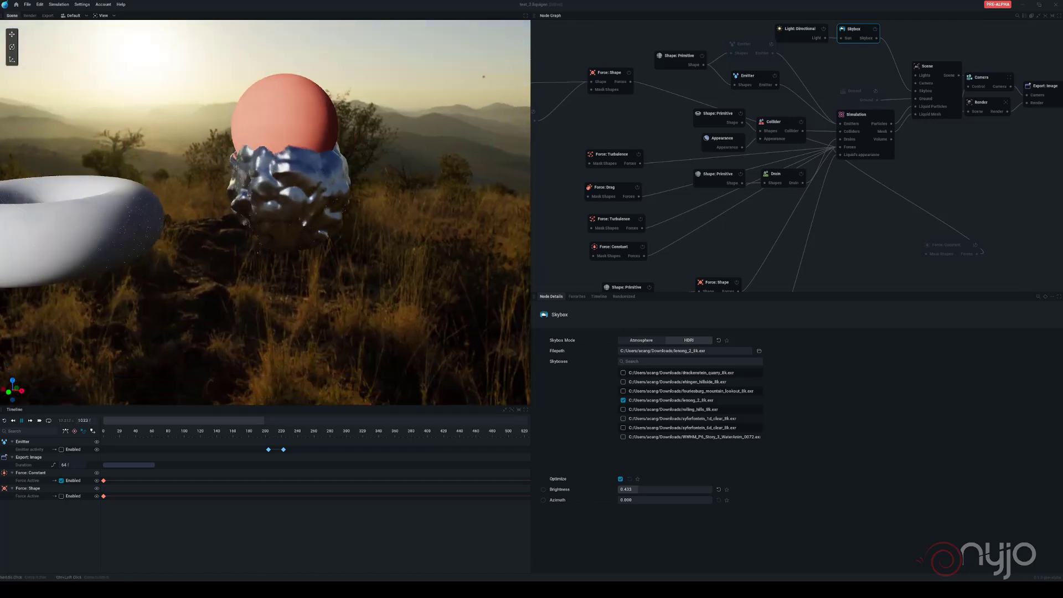
left_click_drag(326, 364, 350, 380)
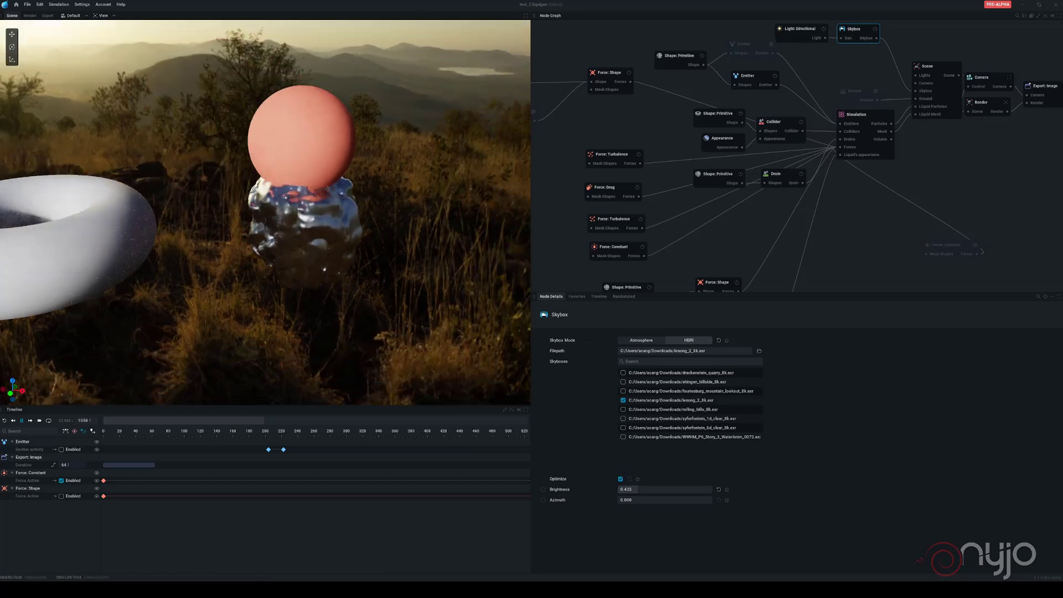
middle_click_drag(350, 379, 339, 310)
left_click_drag(339, 310, 346, 339)
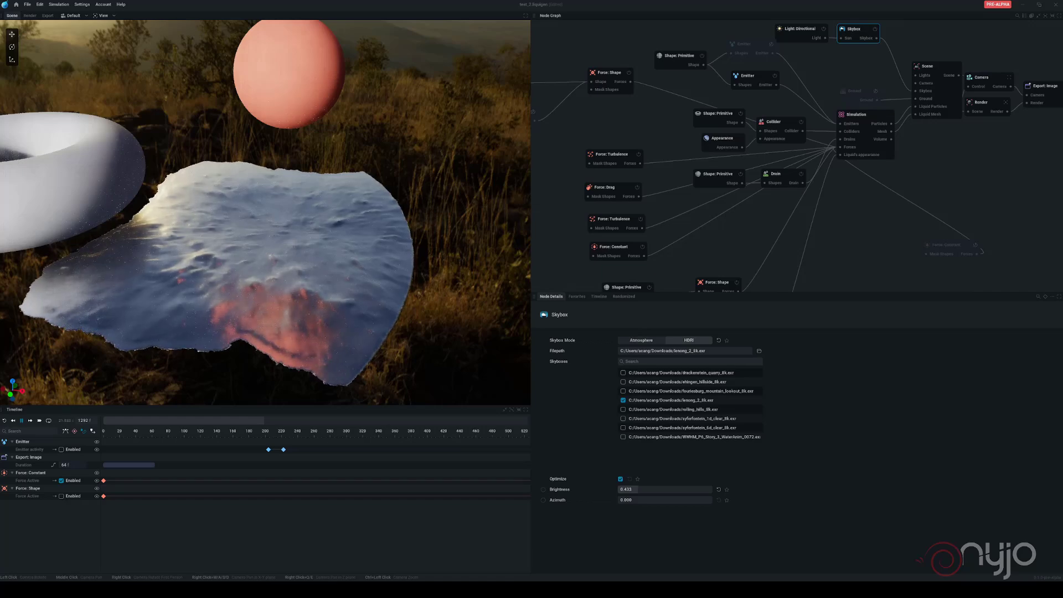
left_click_drag(266, 238, 316, 195)
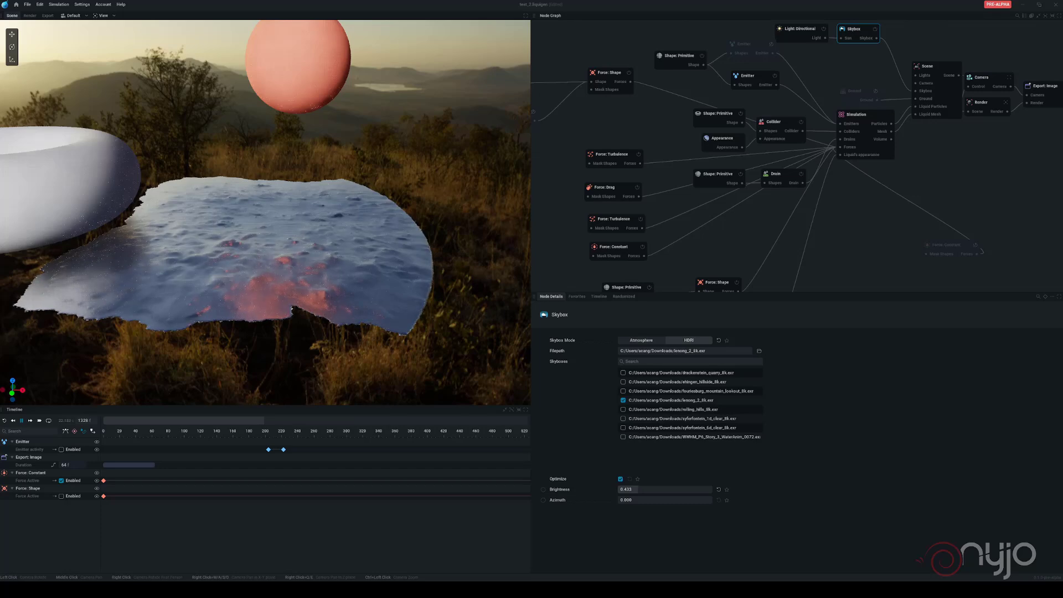
middle_click_drag(310, 194, 370, 217)
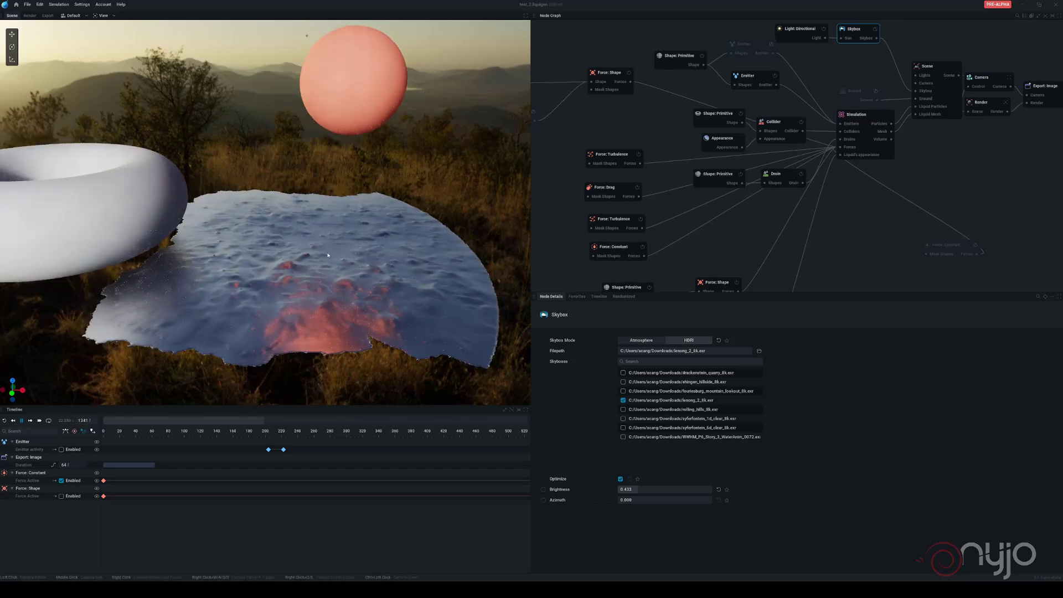
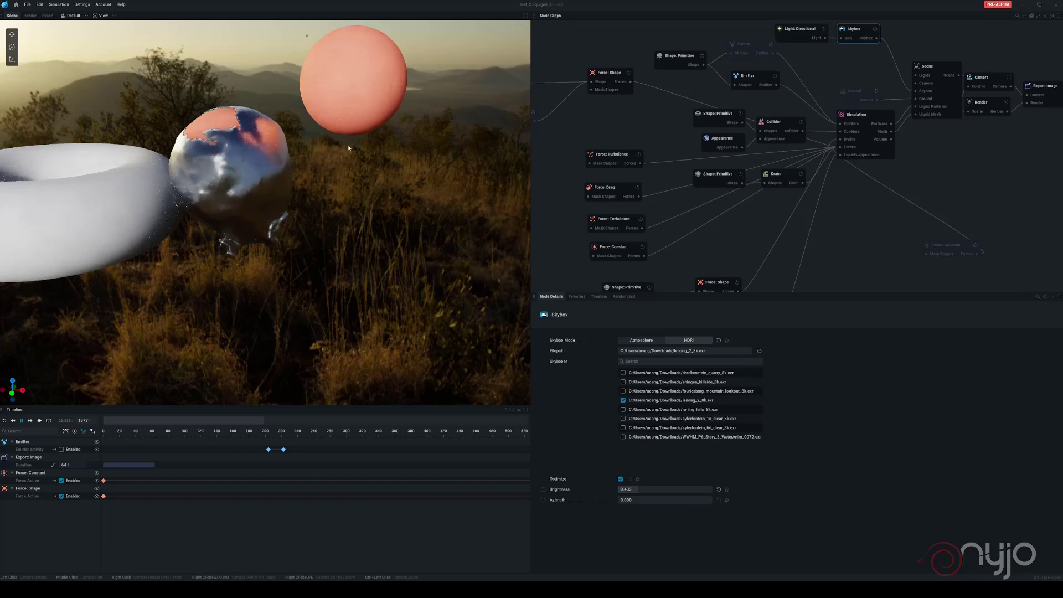
left_click_drag(266, 193, 299, 185)
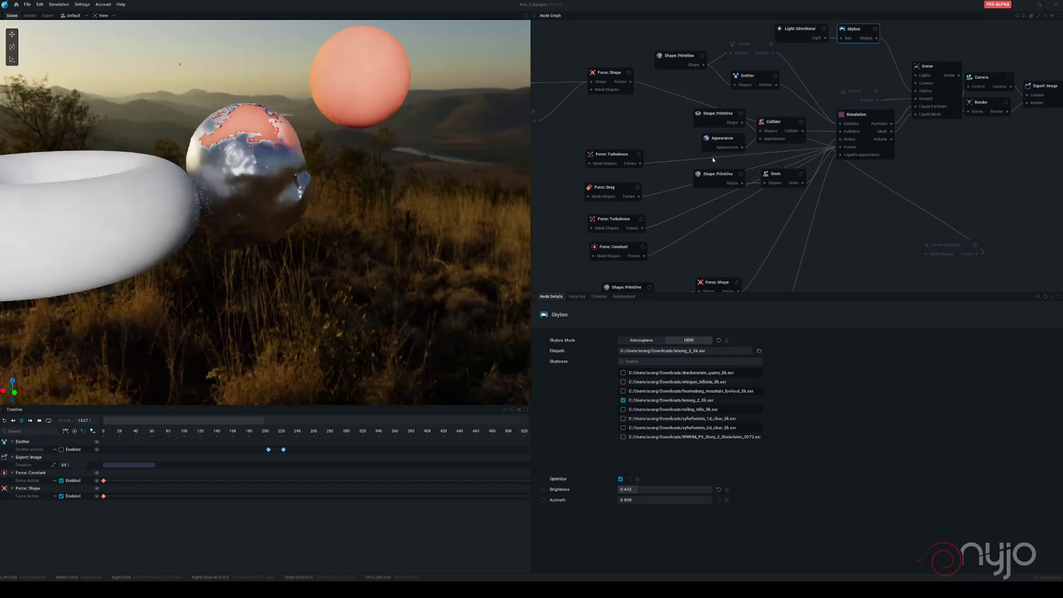
Step: Turn off Path tracing in the Render node and reset the simulation to its first frame
left_click(981, 104)
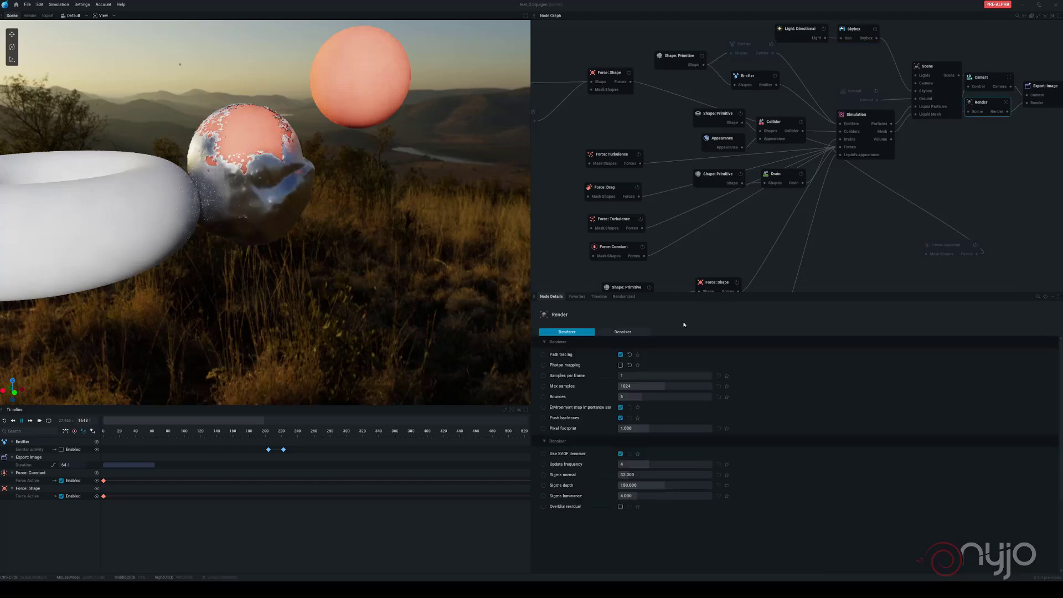
left_click(621, 355)
left_click_drag(266, 183, 332, 210)
middle_click_drag(293, 178, 333, 216)
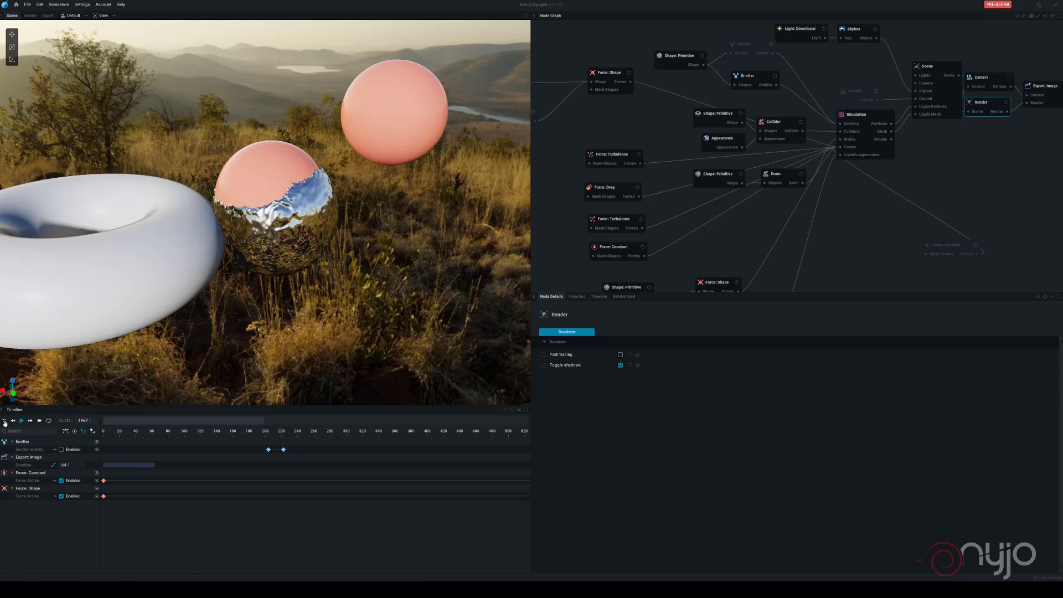
left_click(4, 421)
scroll(376, 216, "down", 3)
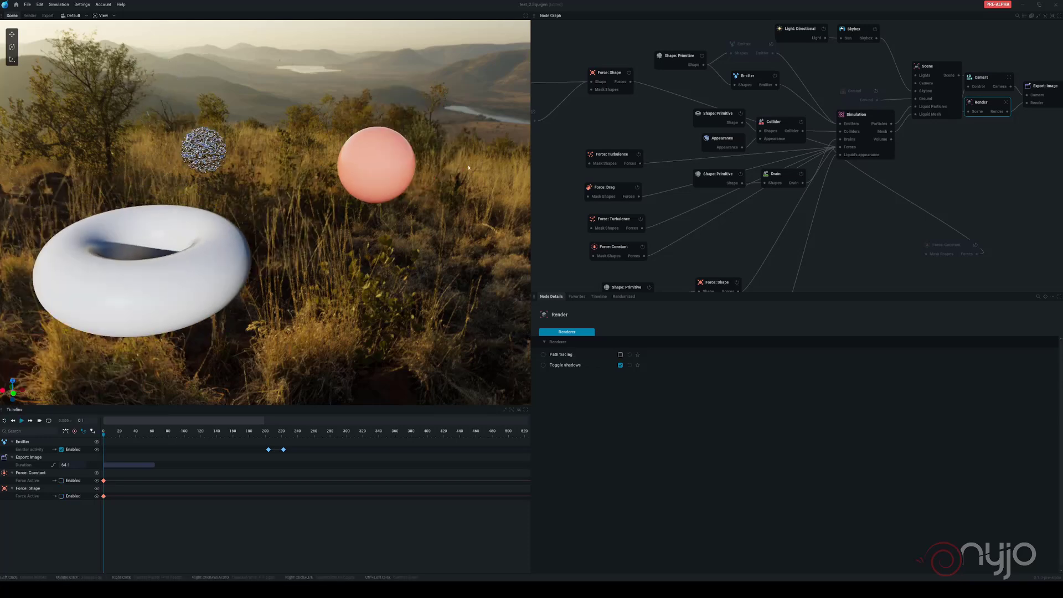
Step: Enable the Import node and disable the Shape: Primitive so the imported dinosaur alone feeds the Force: Shape node
middle_click_drag(631, 103, 730, 168)
left_click(662, 175)
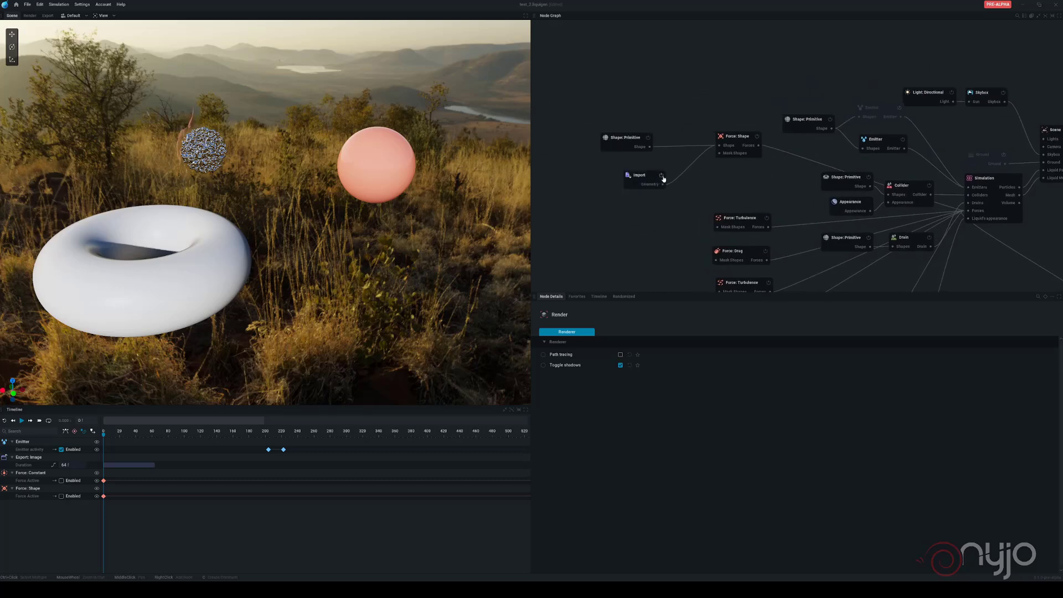
left_click(650, 138)
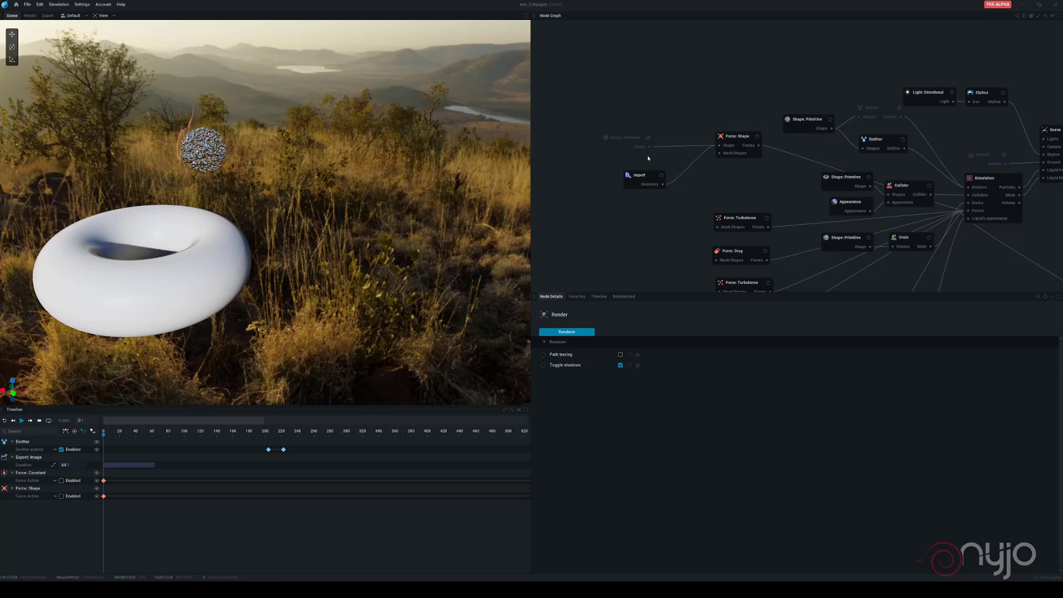
left_click(645, 177)
middle_click_drag(318, 219, 205, 226)
left_click_drag(388, 223, 346, 224)
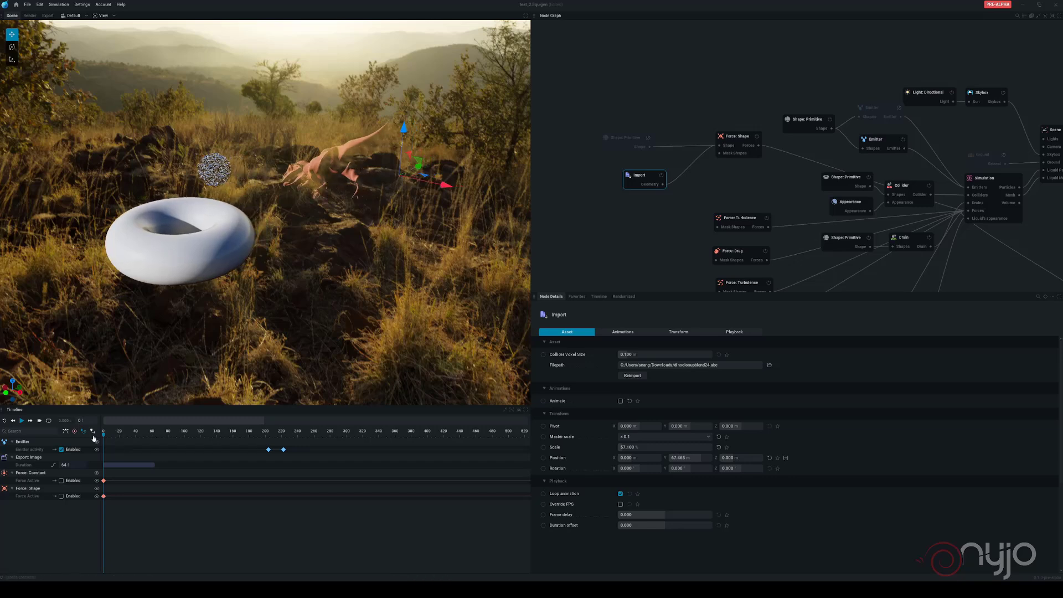
Step: Move the imported dinosaur under the liquid sphere at X 3.770, Y 33.134 and disable the Collider node
left_click(22, 421)
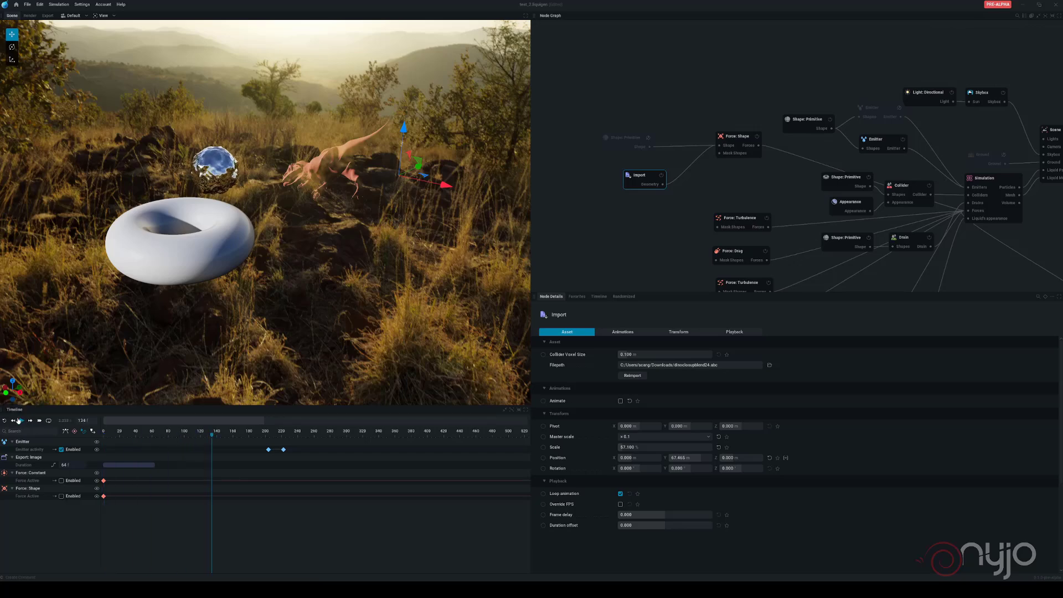
left_click_drag(394, 235, 372, 216)
left_click_drag(282, 255, 221, 227)
left_click_drag(295, 244, 210, 246)
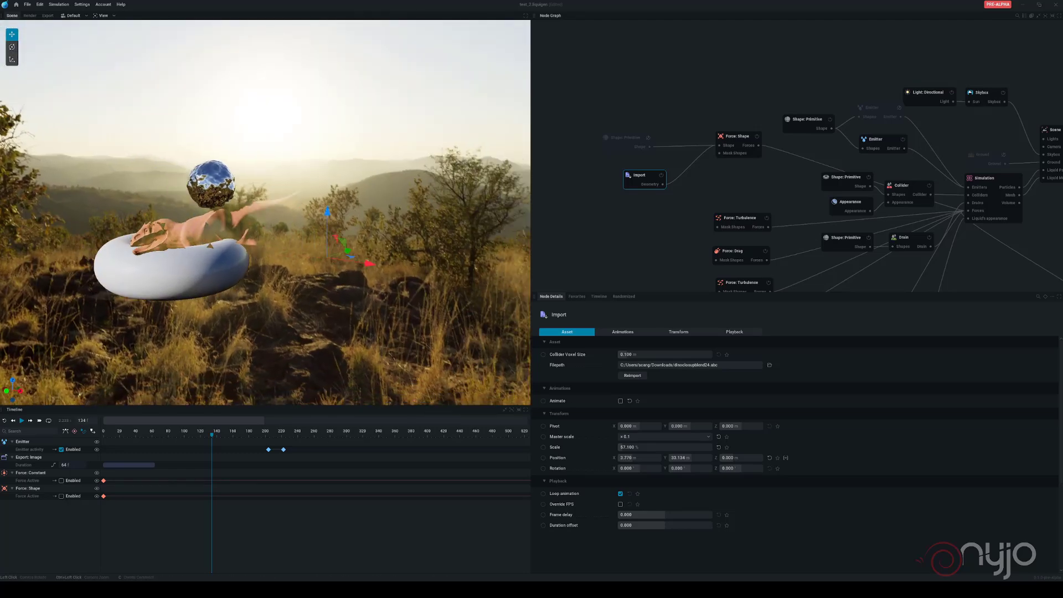
left_click(930, 186)
left_click_drag(263, 214, 246, 270)
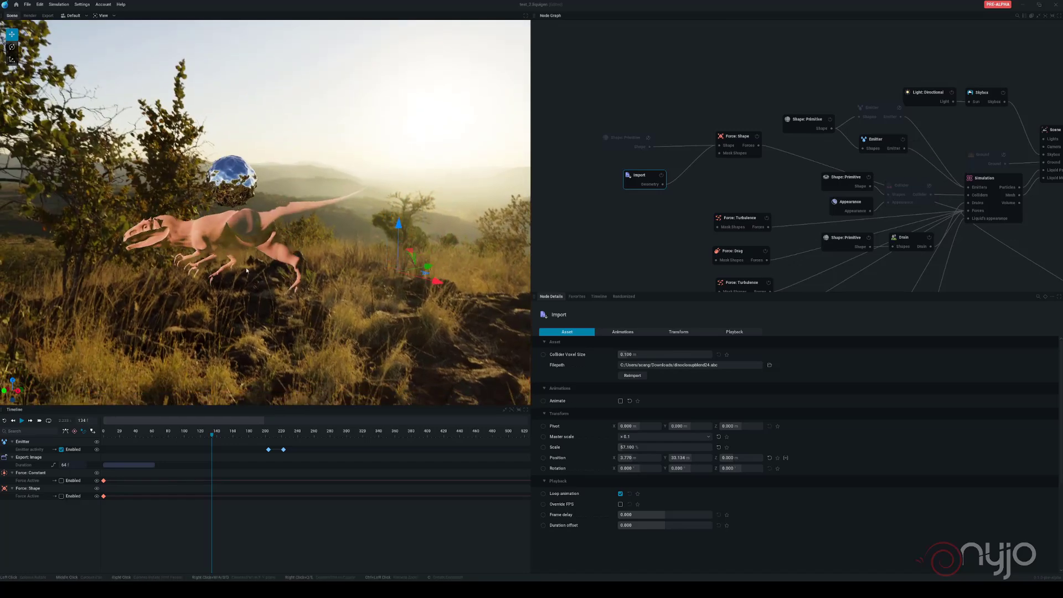
Step: Rerun the simulation around the dinosaur, enabling the Ground node during playback before pausing
left_click(7, 422)
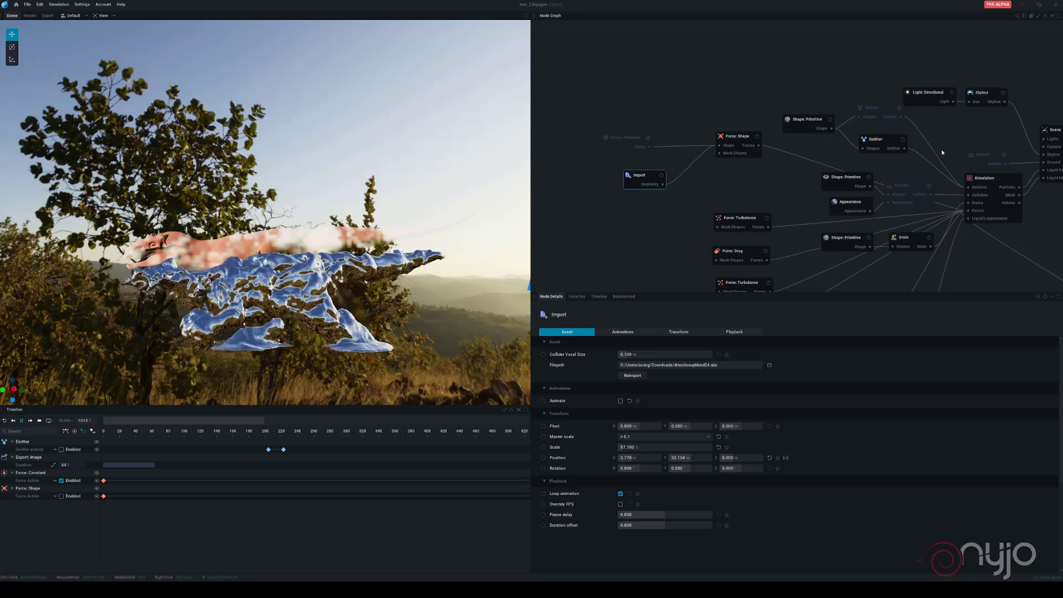
left_click(1005, 155)
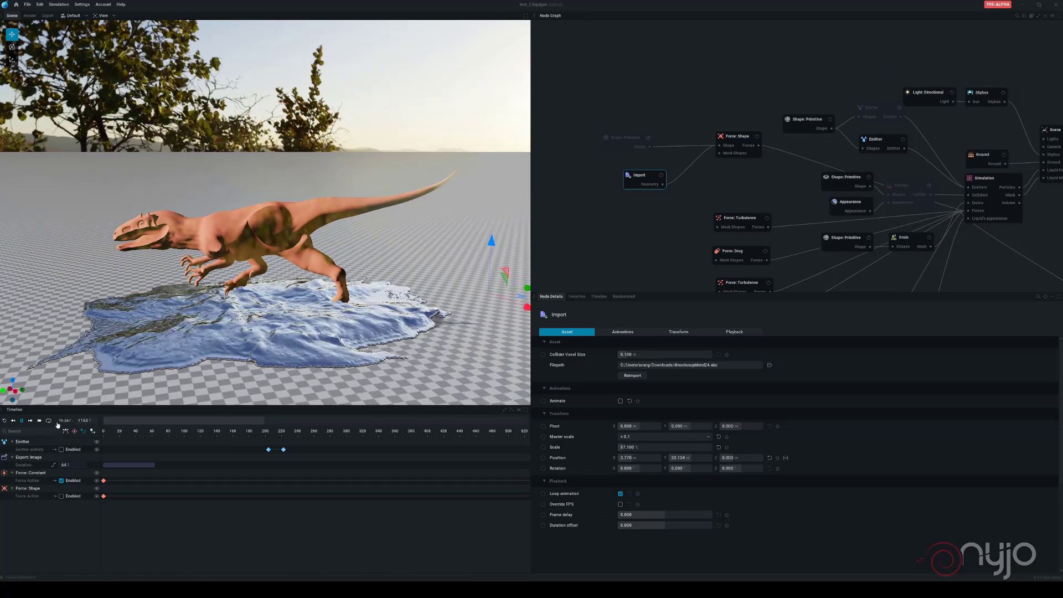
left_click(23, 422)
Step: Move the pair of Force: Constant Force Active keyframes on the timeline to about frame 1485
middle_click_drag(341, 496, 166, 490)
middle_click_drag(396, 519, 153, 519)
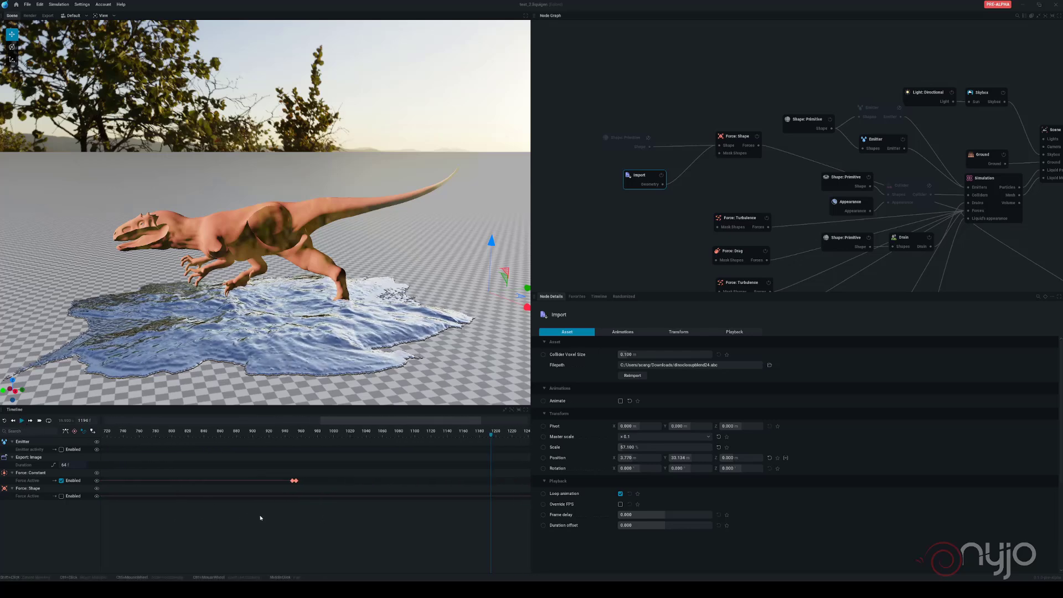
middle_click_drag(286, 516, 211, 512)
left_click_drag(183, 463, 276, 502)
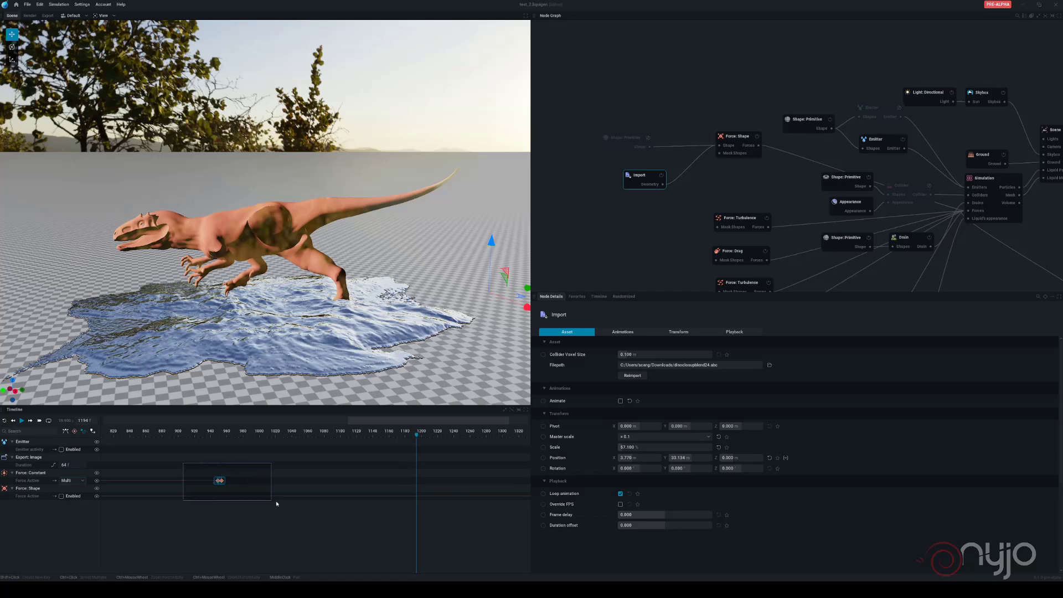
left_click_drag(204, 468, 209, 472)
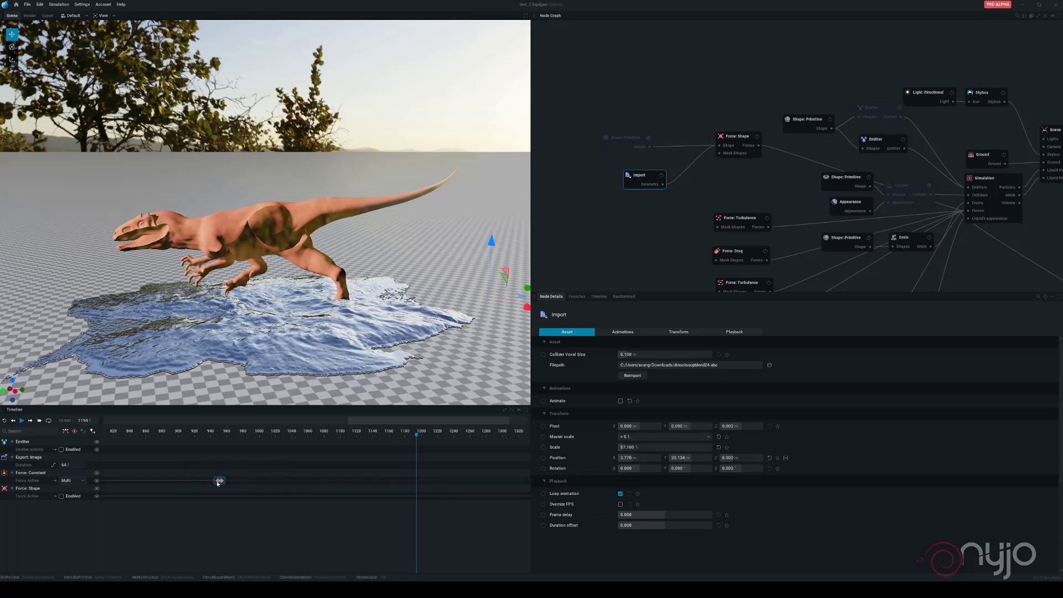
left_click_drag(462, 483, 470, 484)
middle_click_drag(433, 518, 227, 503)
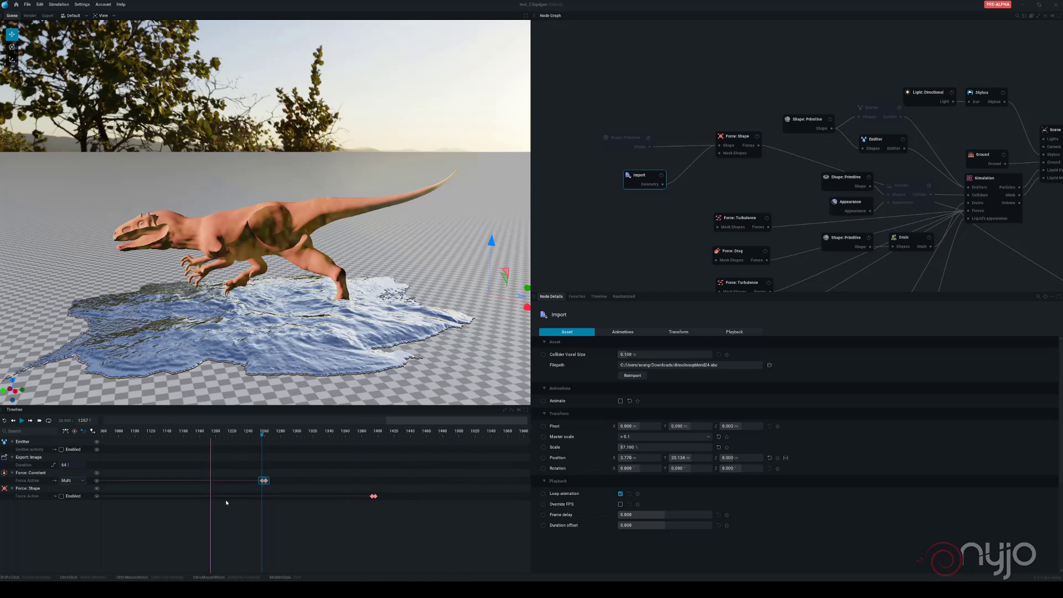
left_click_drag(263, 481, 447, 482)
Step: Disable the second Force: Shape node near the liquid's Appearance node, along with its Shape: Primitive
middle_click_drag(931, 262, 803, 128)
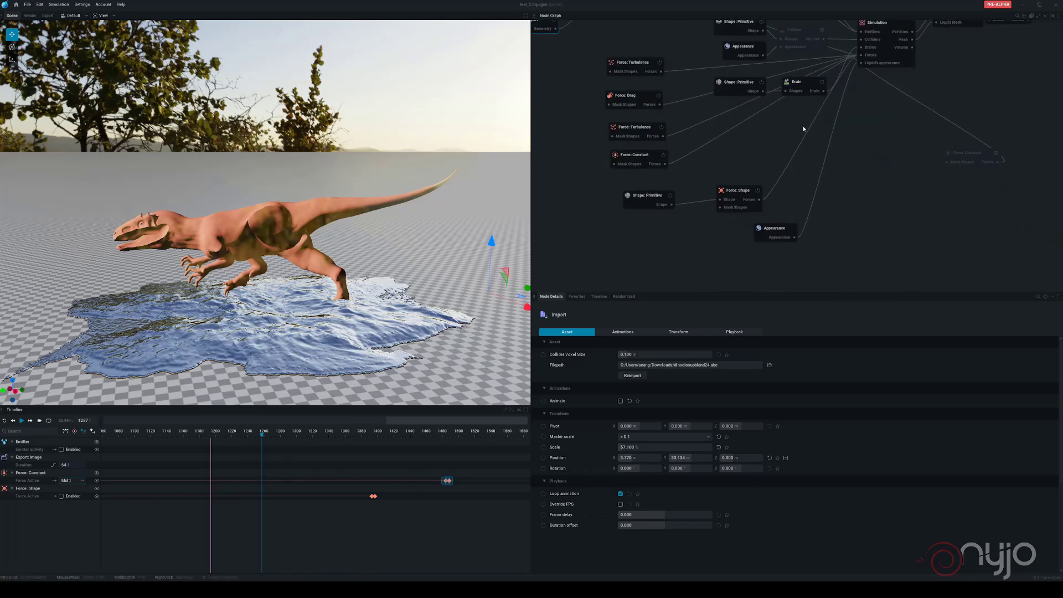
left_click(757, 191)
left_click(670, 196)
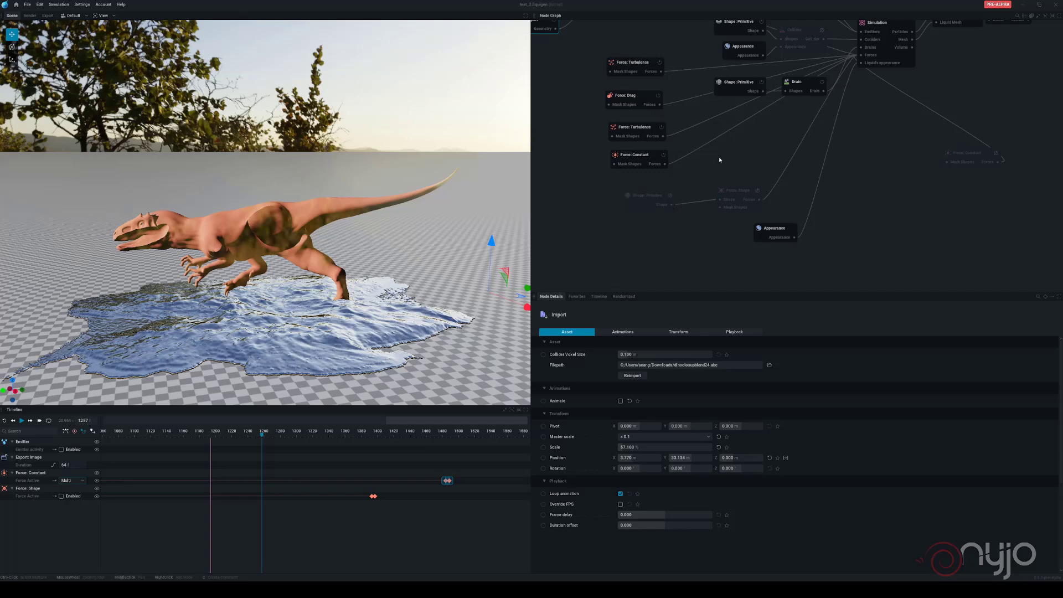
Step: Set the dinosaur Force: Shape node's Attract Strength to 5 and restart the simulation from the beginning
middle_click_drag(719, 159, 806, 261)
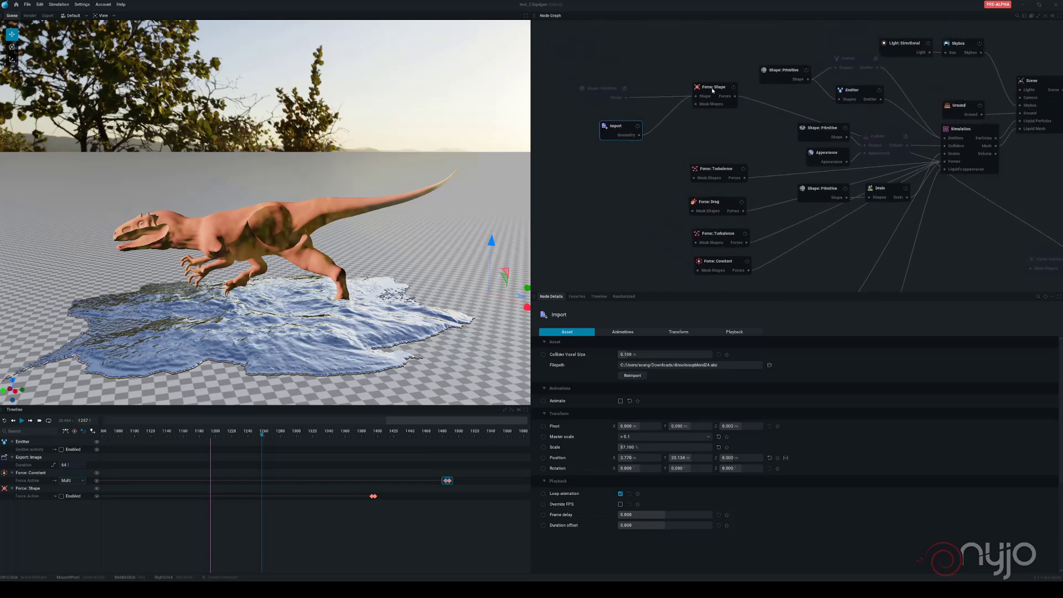
left_click(715, 89)
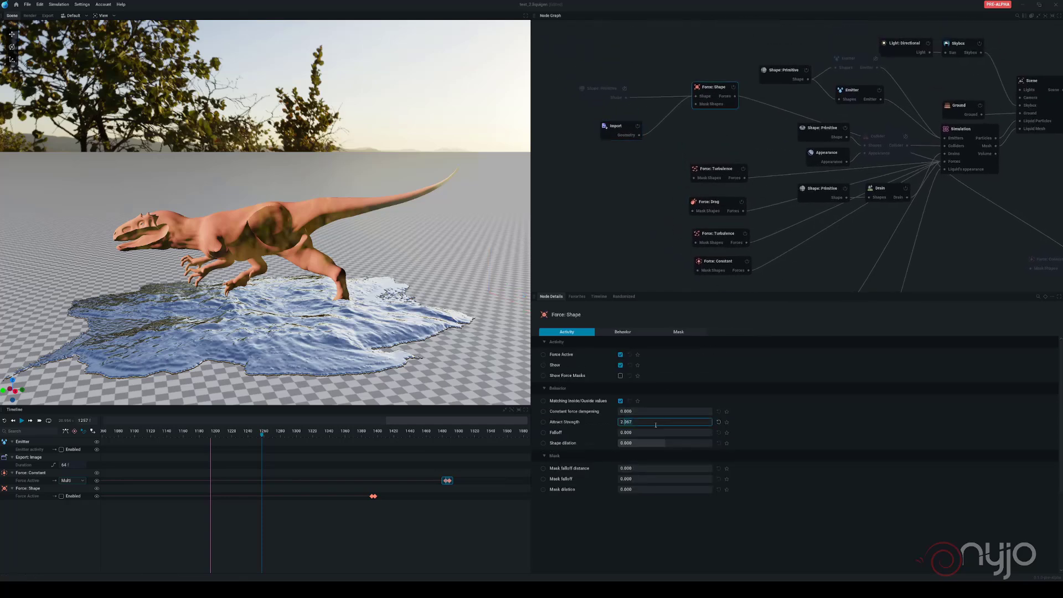
type("5")
key("Return")
left_click(5, 421)
left_click(22, 421)
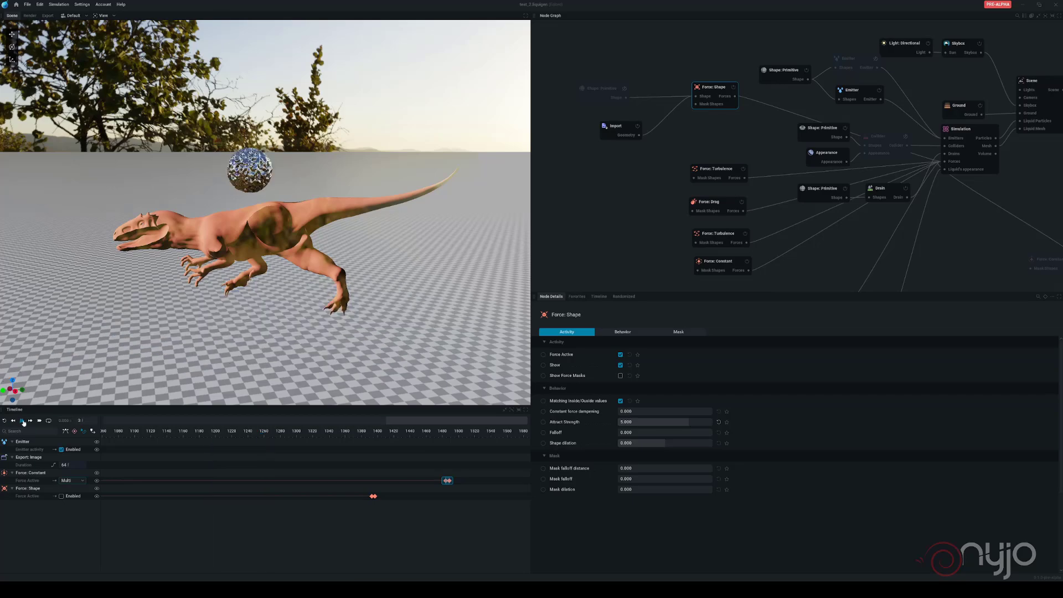
Step: Examine from several angles how the metallic liquid wraps around the dinosaur's body, legs and tail
left_click_drag(365, 310, 391, 266)
left_click_drag(325, 335, 252, 360)
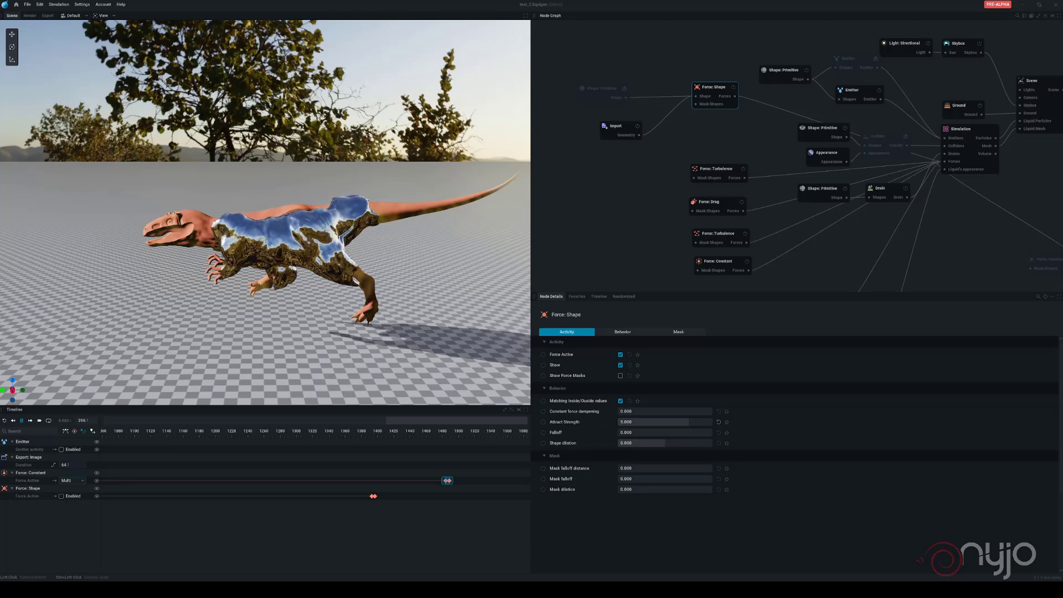
left_click_drag(266, 333, 376, 249)
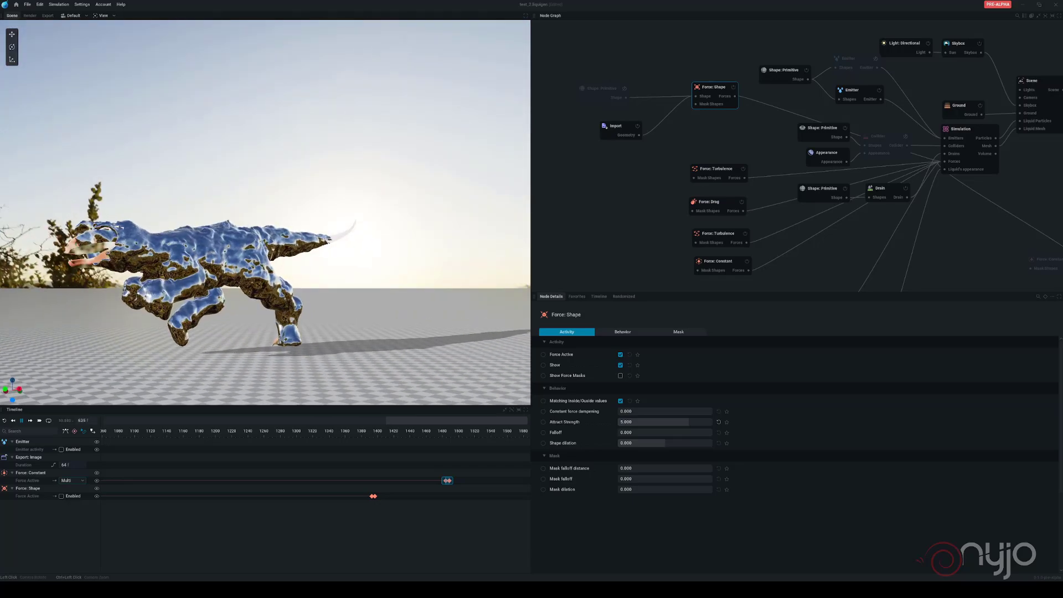
left_click_drag(283, 331, 186, 347)
scroll(282, 336, "up", 1)
scroll(282, 336, "up", 2)
middle_click_drag(186, 348, 169, 281)
left_click_drag(169, 281, 200, 258)
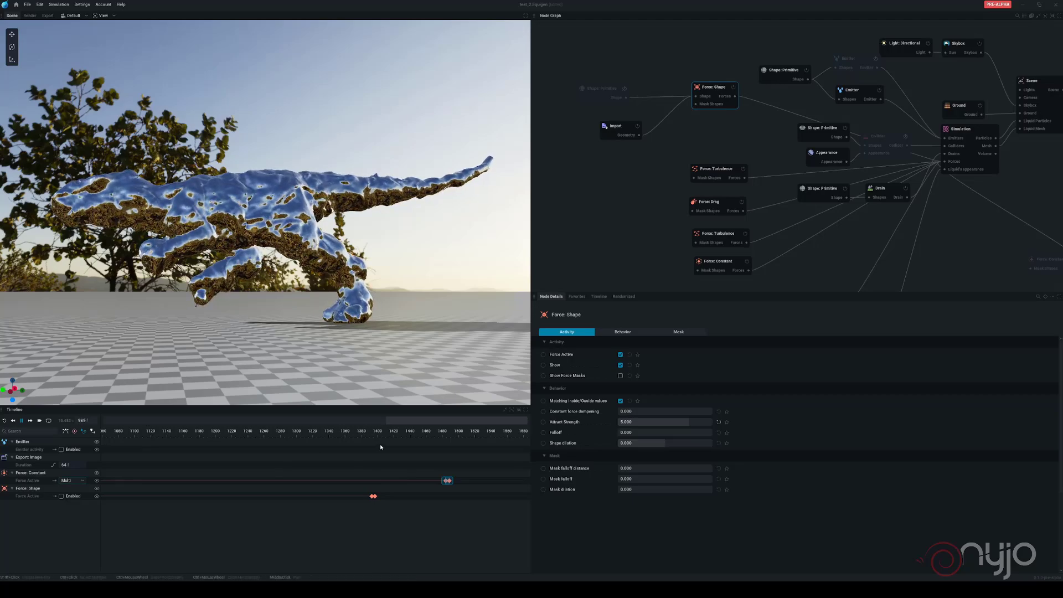
left_click_drag(229, 316, 178, 443)
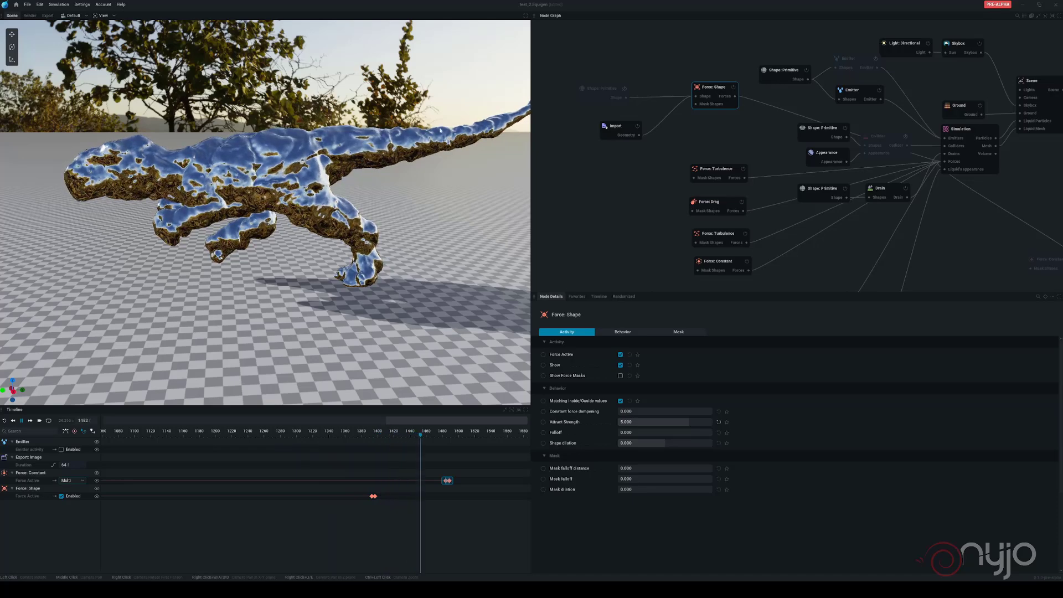
Step: Watch the liquid's behaviour around the dinosaur past the force keyframes, then replay the opening frames and pause
left_click_drag(260, 170, 269, 135)
left_click_drag(312, 173, 298, 178)
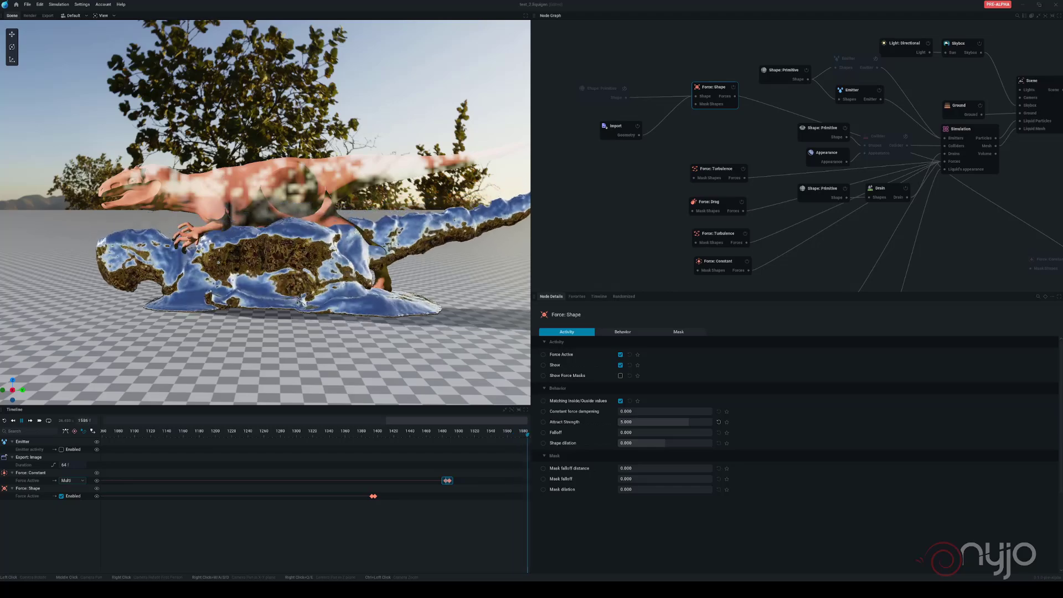
left_click_drag(305, 238, 271, 268)
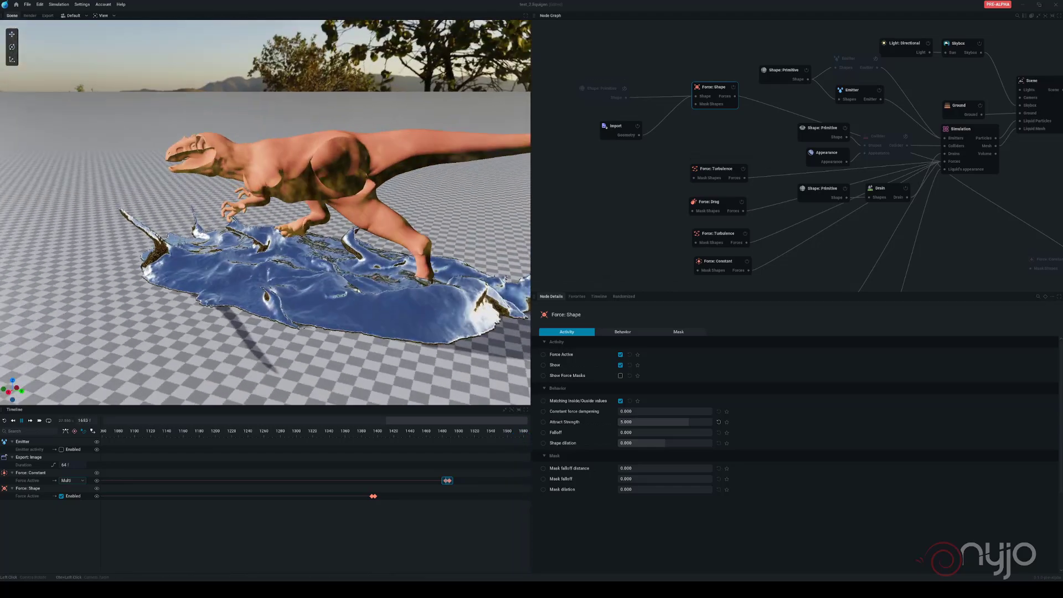
left_click_drag(244, 354, 277, 331)
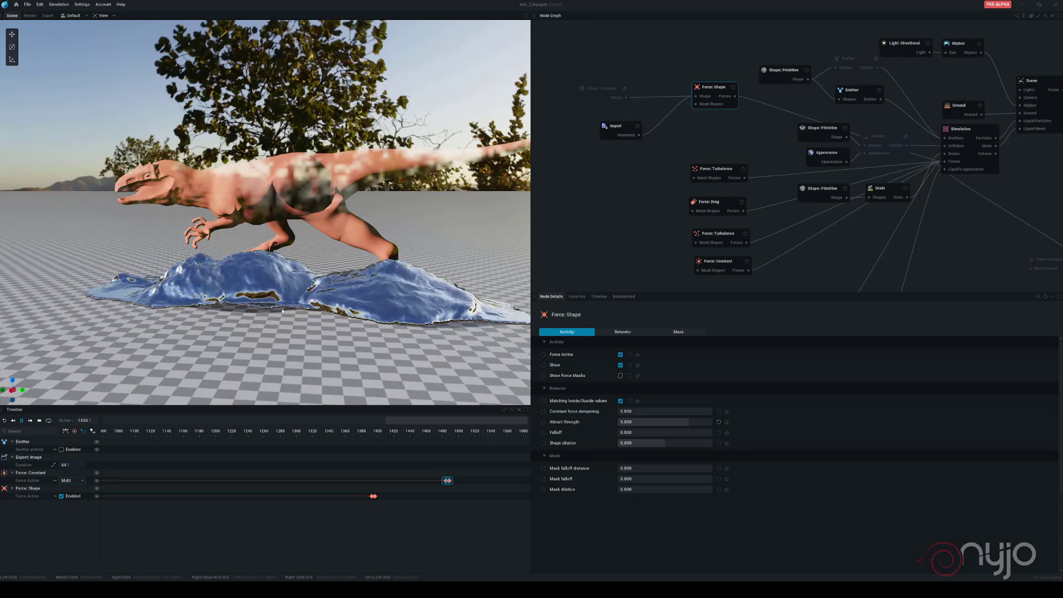
left_click_drag(216, 330, 249, 360)
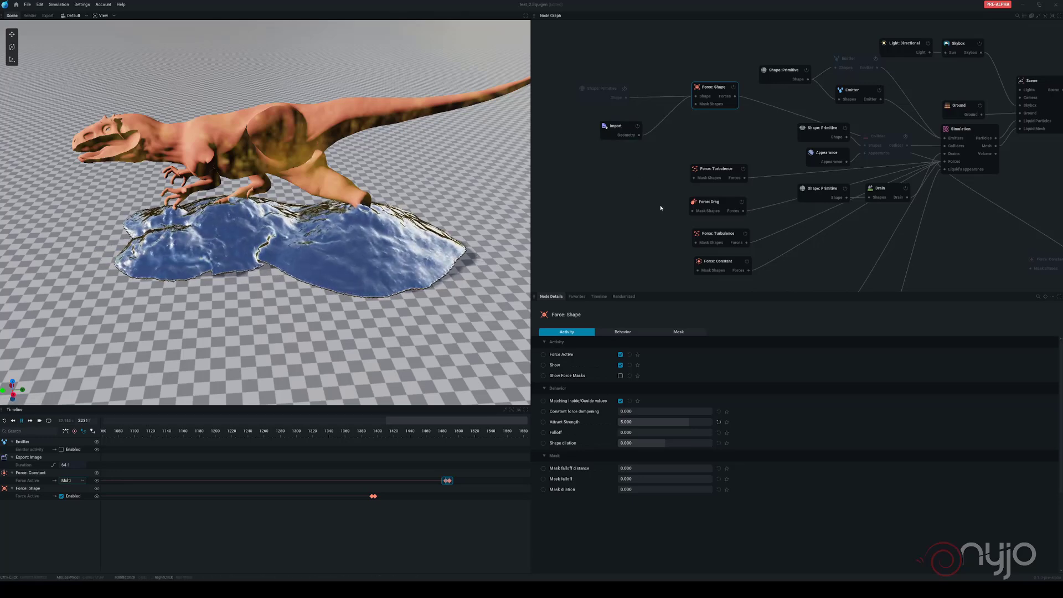
left_click_drag(199, 335, 236, 320)
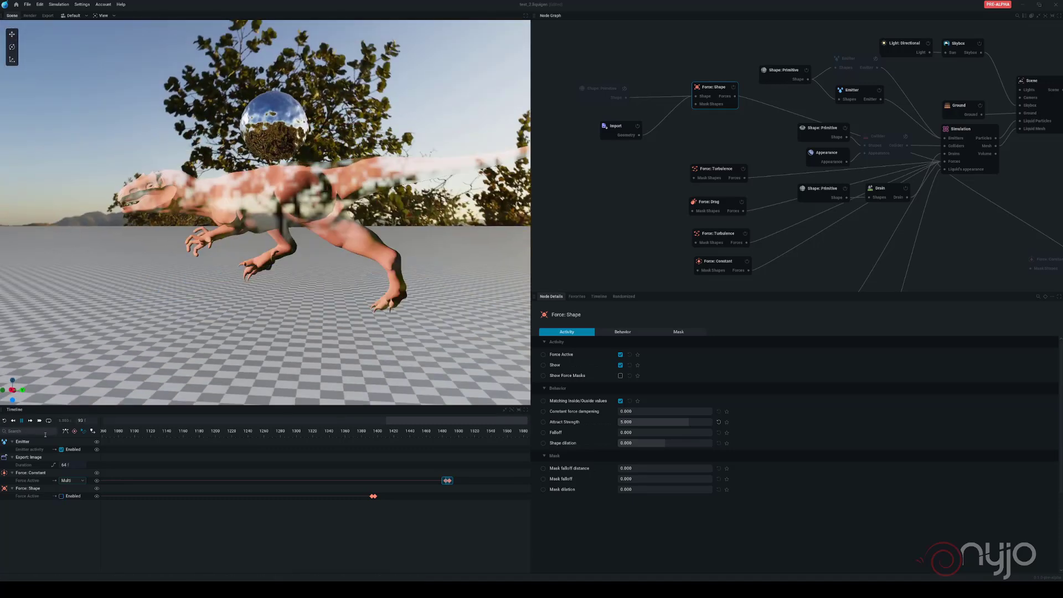
mouse_move(289, 251)
left_mouse_down()
mouse_move(308, 298)
mouse_move(324, 295)
mouse_move(327, 255)
mouse_move(305, 255)
left_mouse_up()
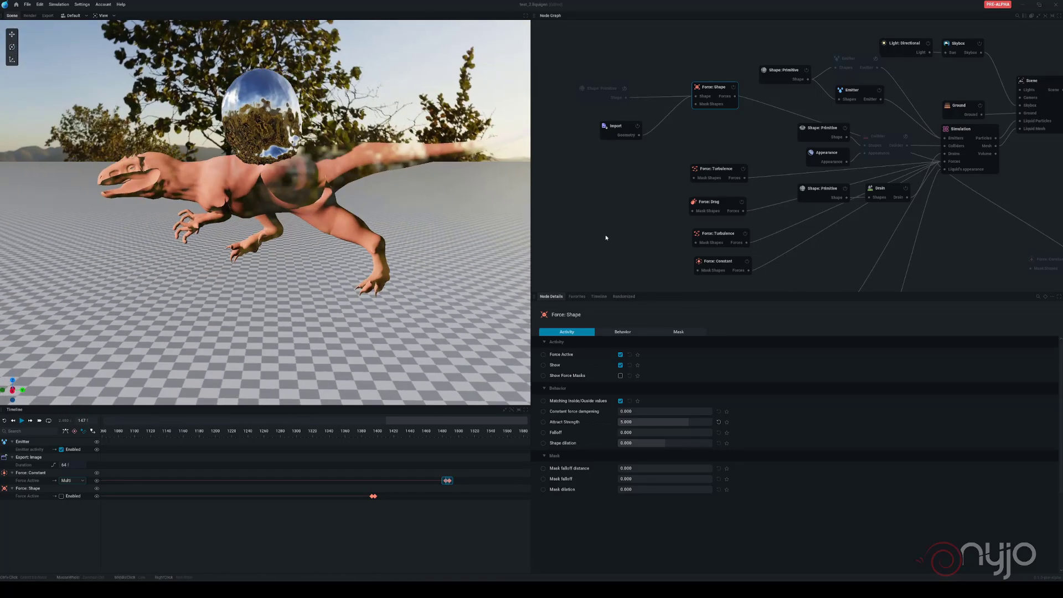
Step: Set the Simulation node's Voxel size to 0.075 m
middle_click_drag(754, 140, 701, 145)
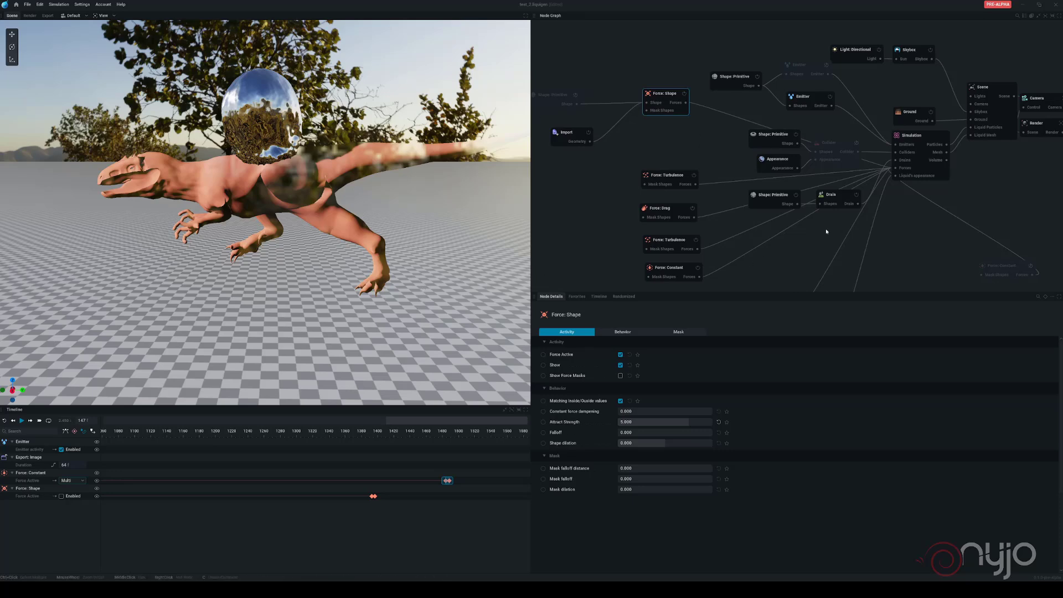
middle_click_drag(827, 232, 745, 241)
left_click(836, 148)
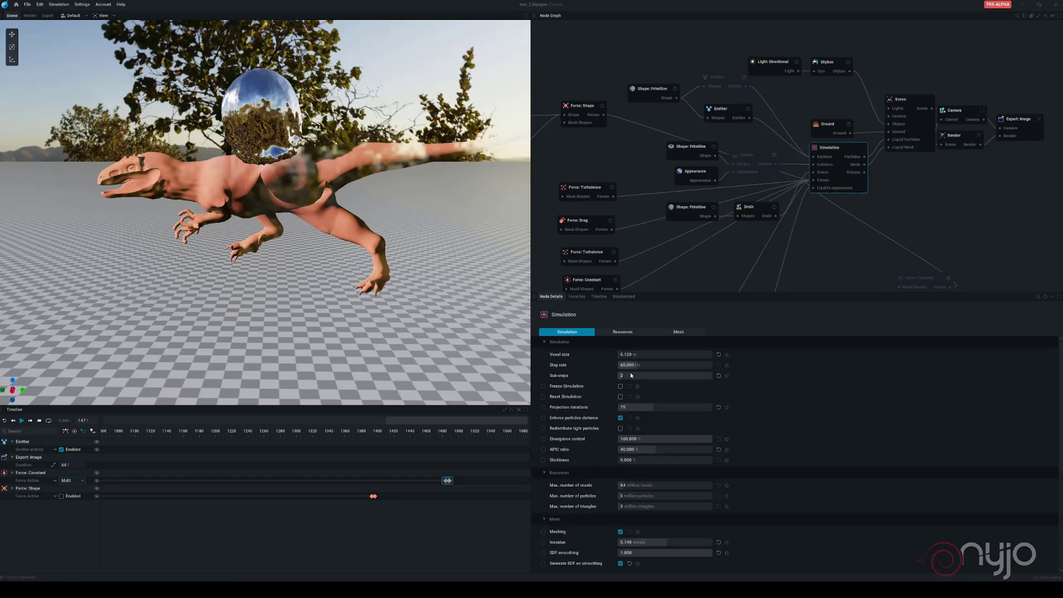
left_click_drag(646, 354, 622, 354)
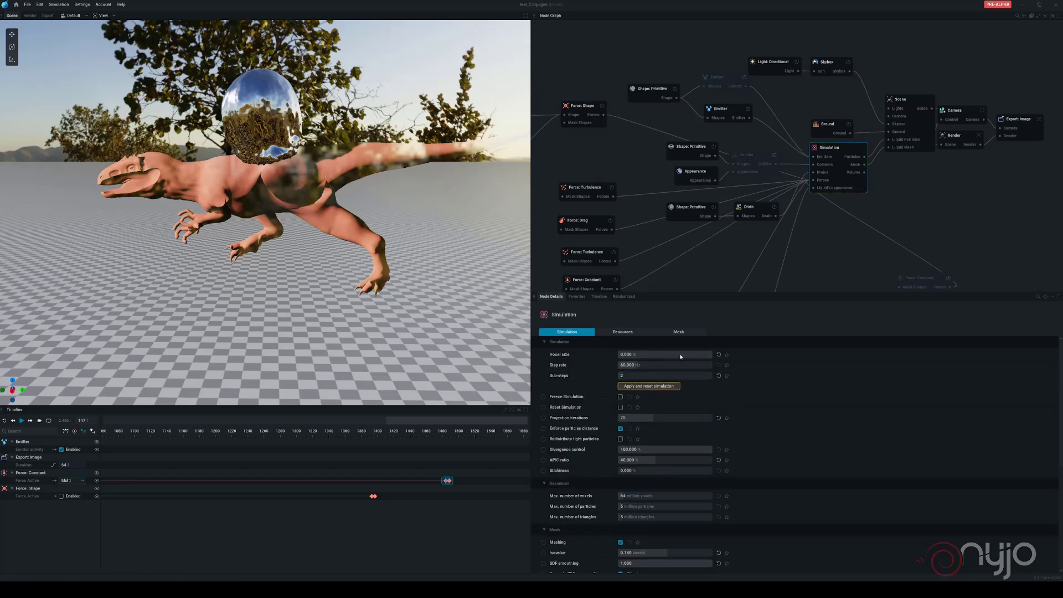
left_click(662, 352)
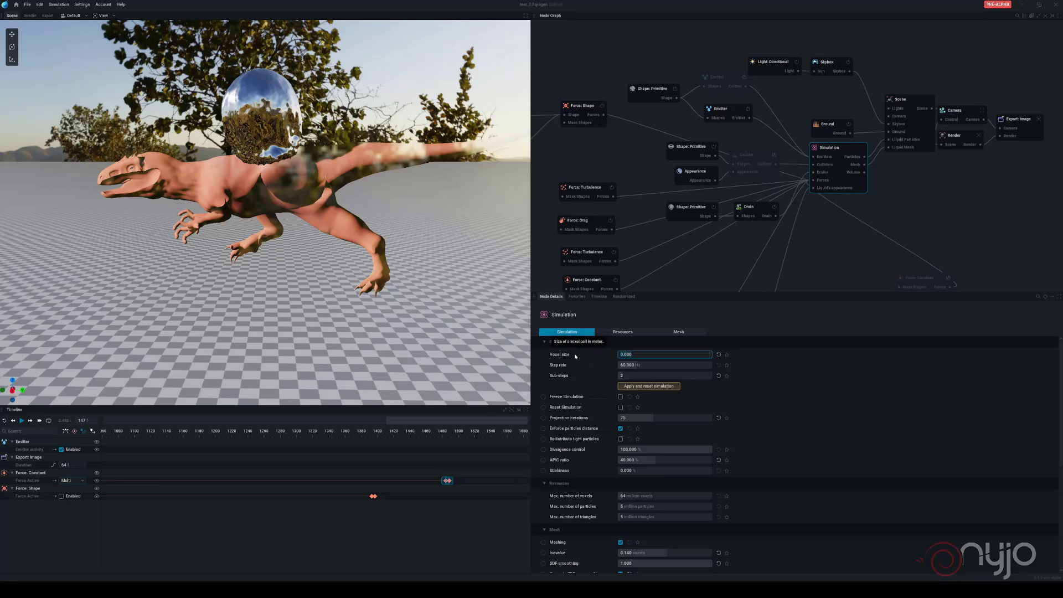
type("0.075")
key("Return")
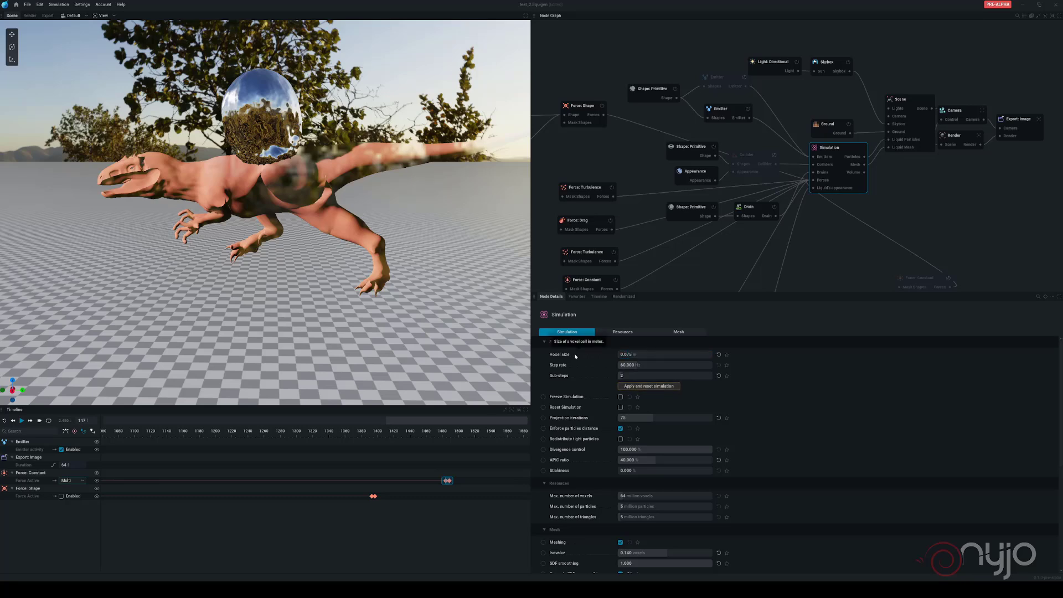
Step: Set the Simulation node's Sub-steps to 4, then apply the change and reset the simulation
left_click(629, 377)
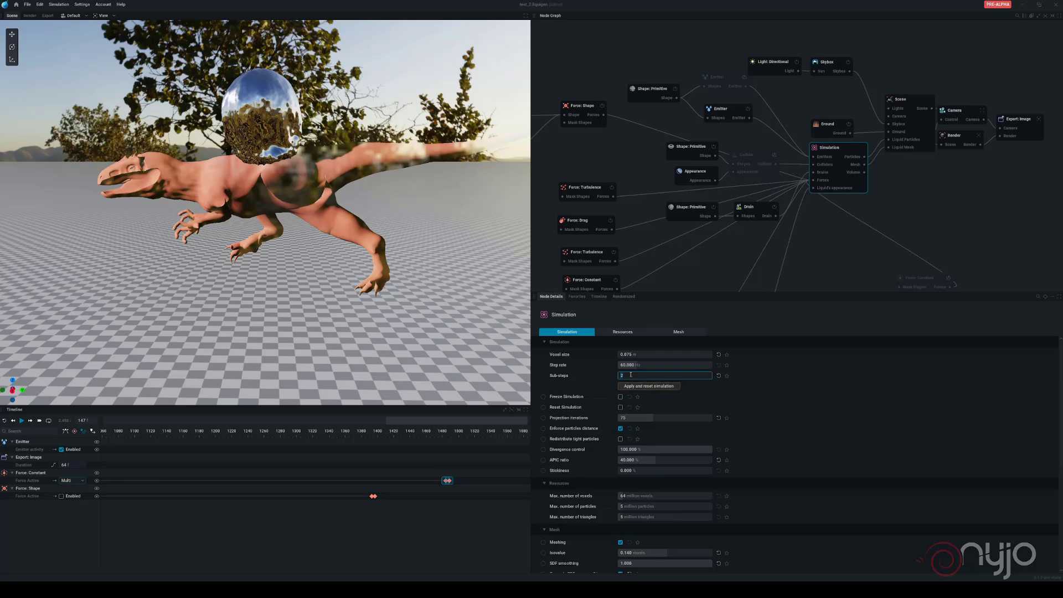
type("4")
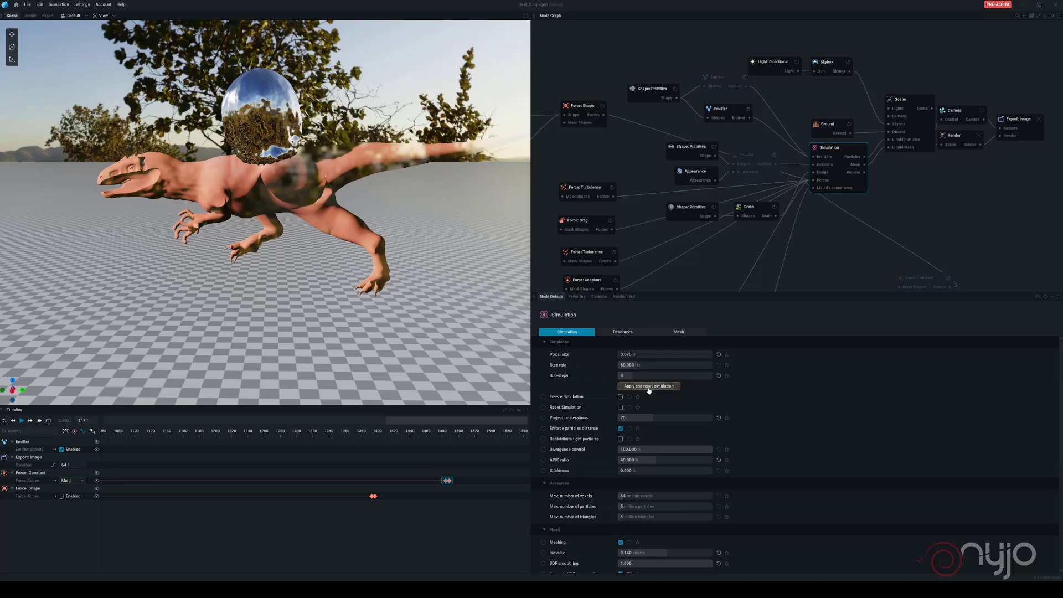
left_click(648, 386)
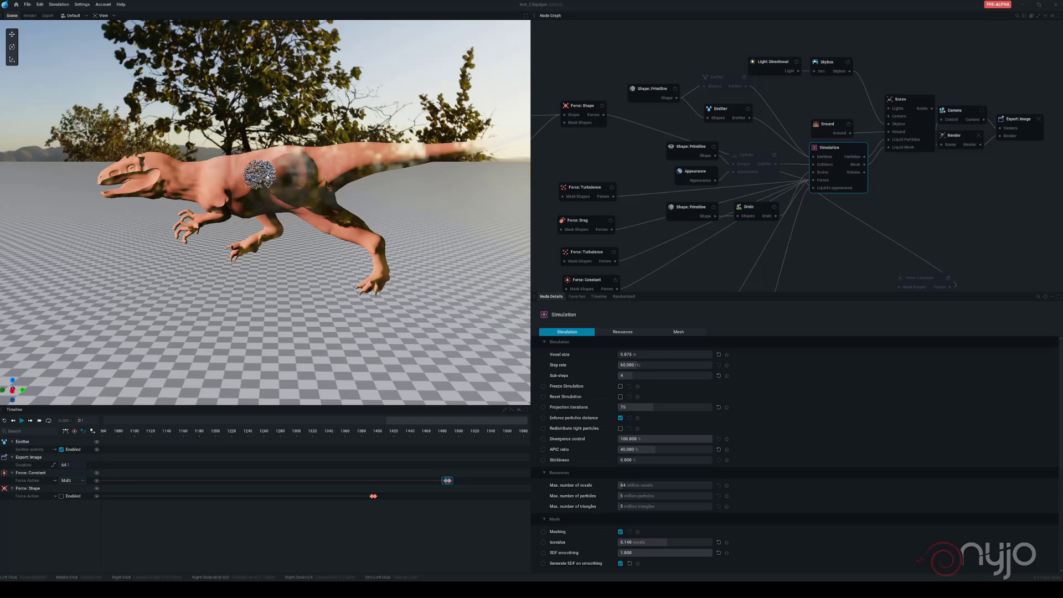
Step: Lower the emitter's sphere primitive to a height of about 2.4 m, beneath the dinosaur's belly
left_click(644, 90)
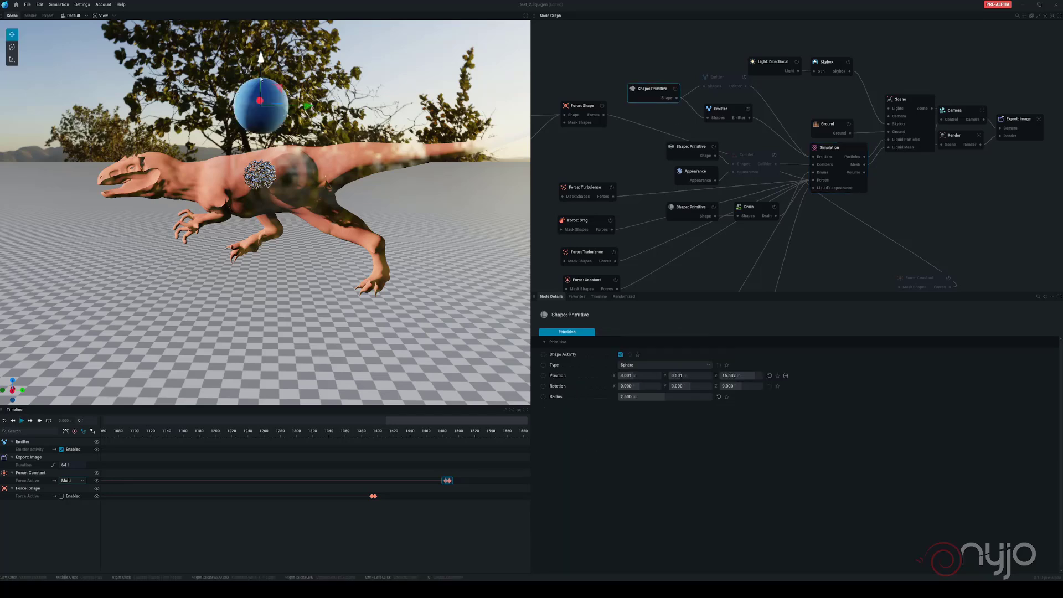
left_click_drag(262, 71, 254, 222)
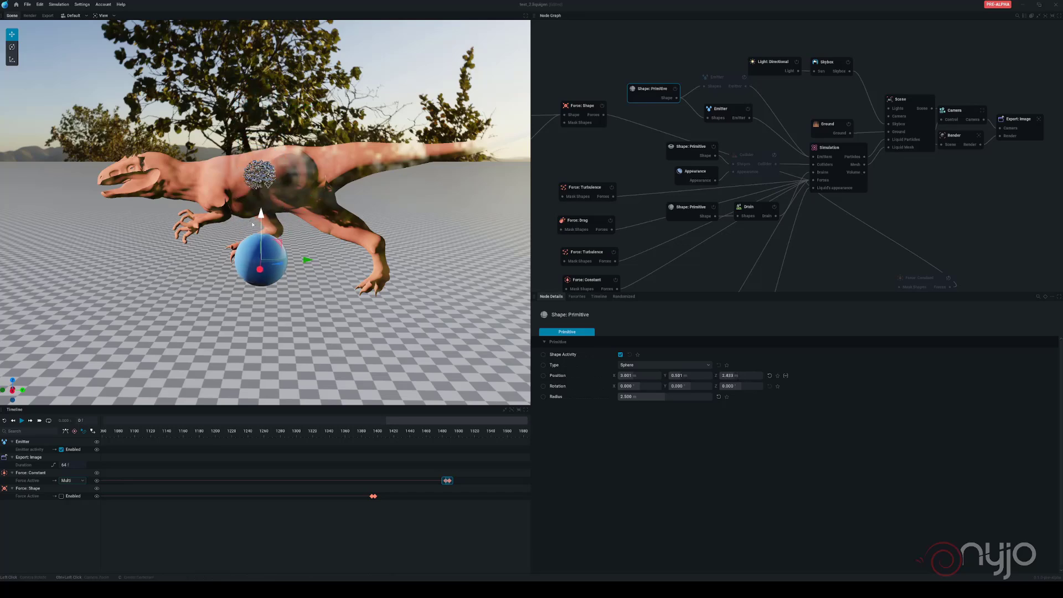
left_click_drag(343, 305, 310, 285)
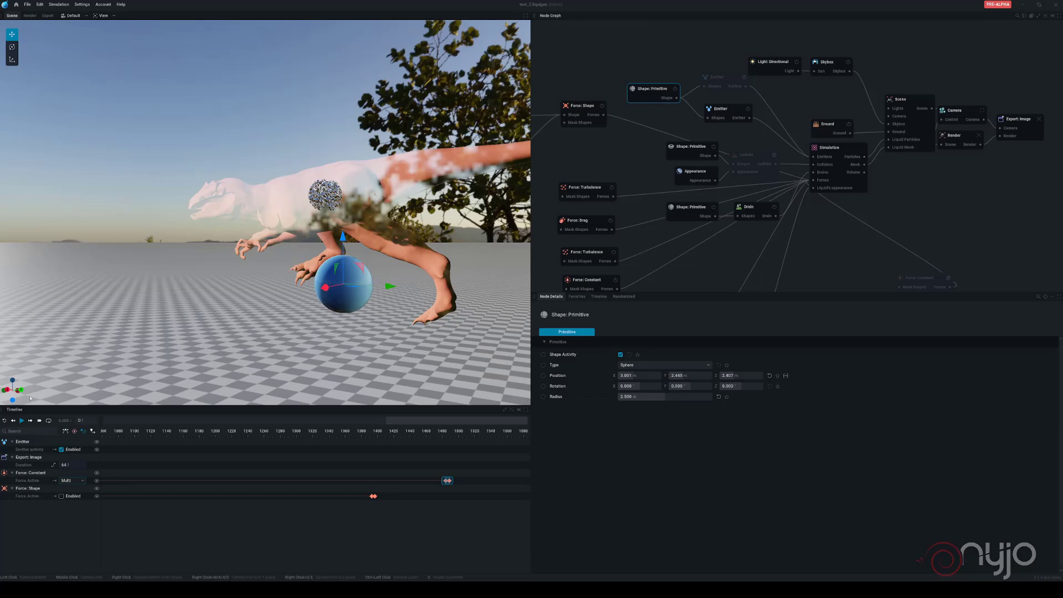
Step: Run the simulation to watch the sphere's liquid rise toward the dinosaur, then restart it from the beginning
left_click(21, 421)
left_click(22, 421)
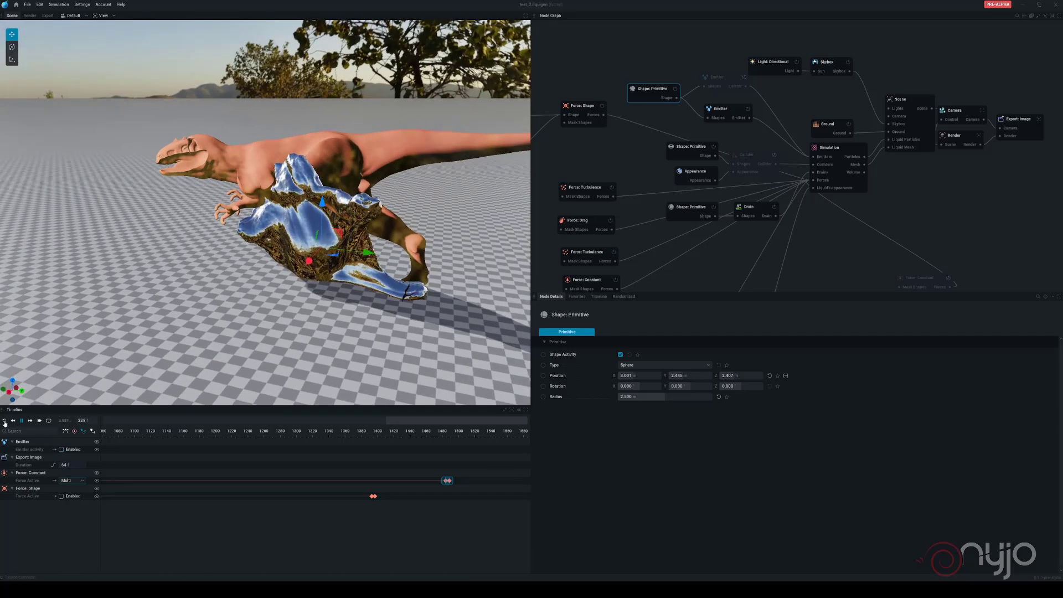
left_click(5, 421)
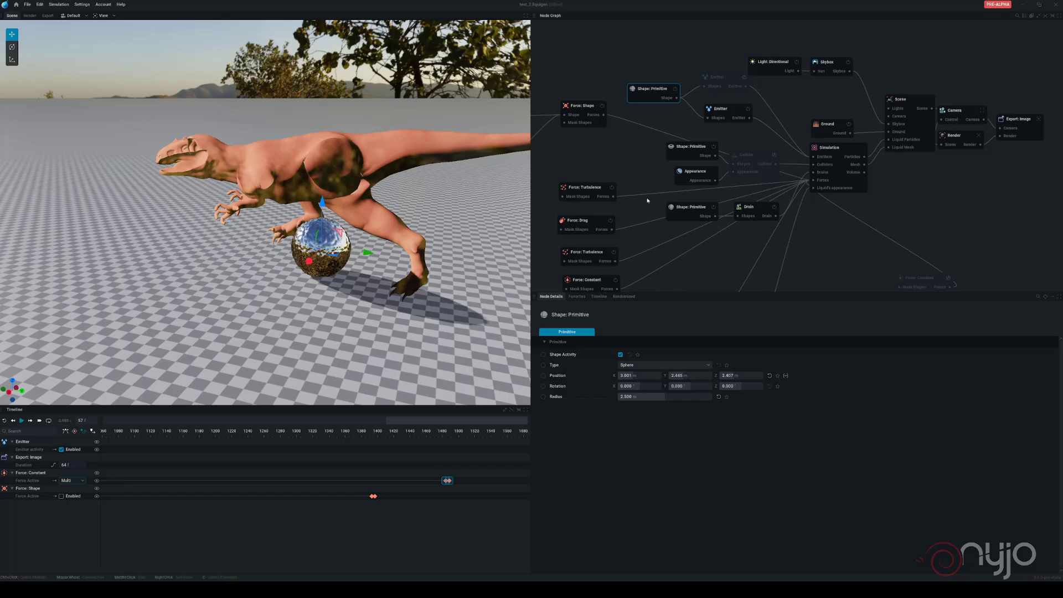
Step: Add a second Shape: Primitive node and connect it to the active Emitter in place of the existing sphere
left_click_drag(642, 96, 623, 84)
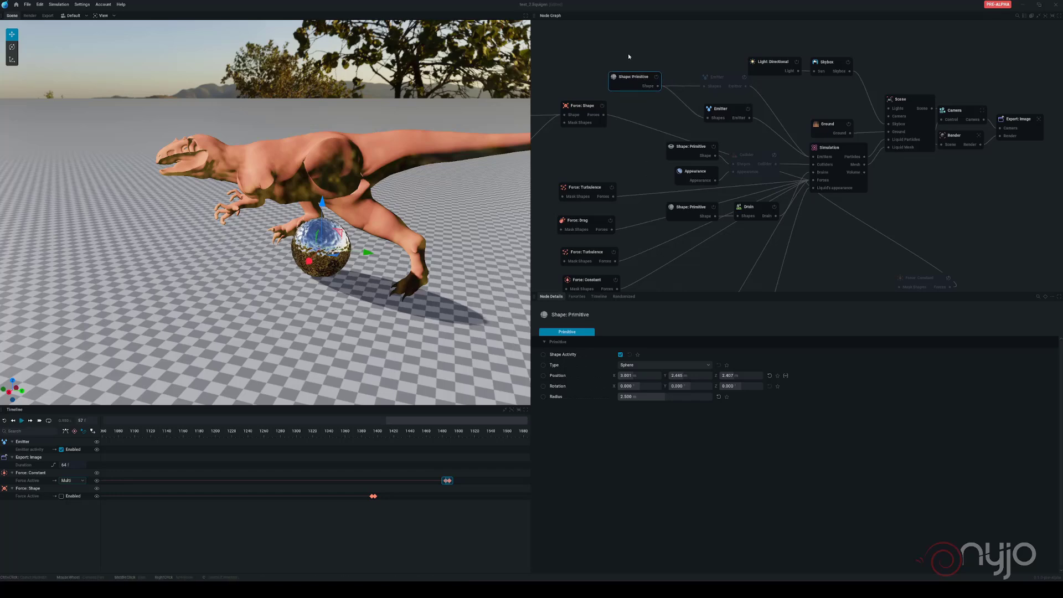
right_click(627, 51)
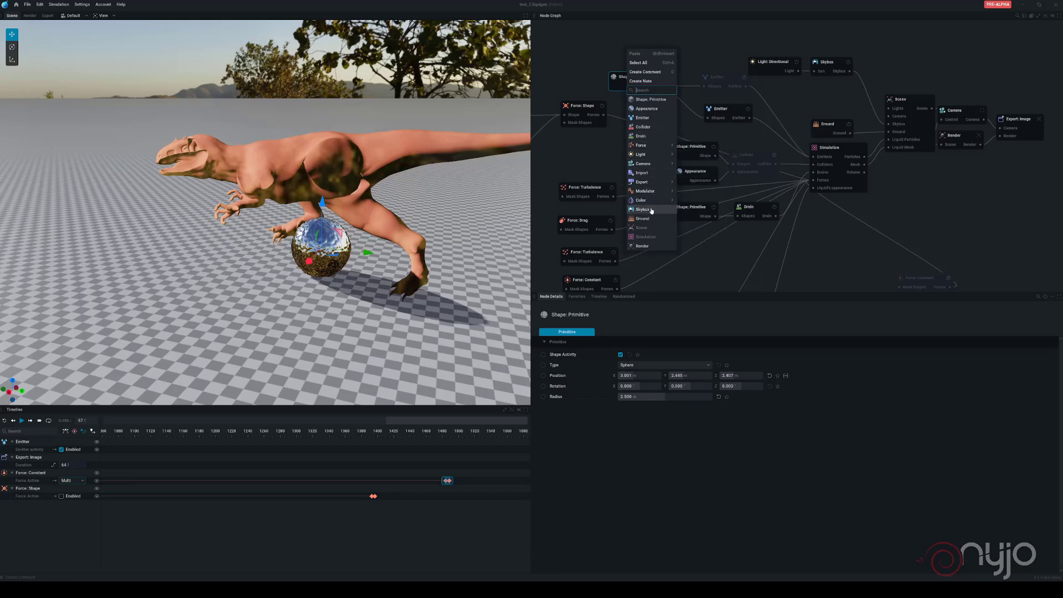
left_click(651, 99)
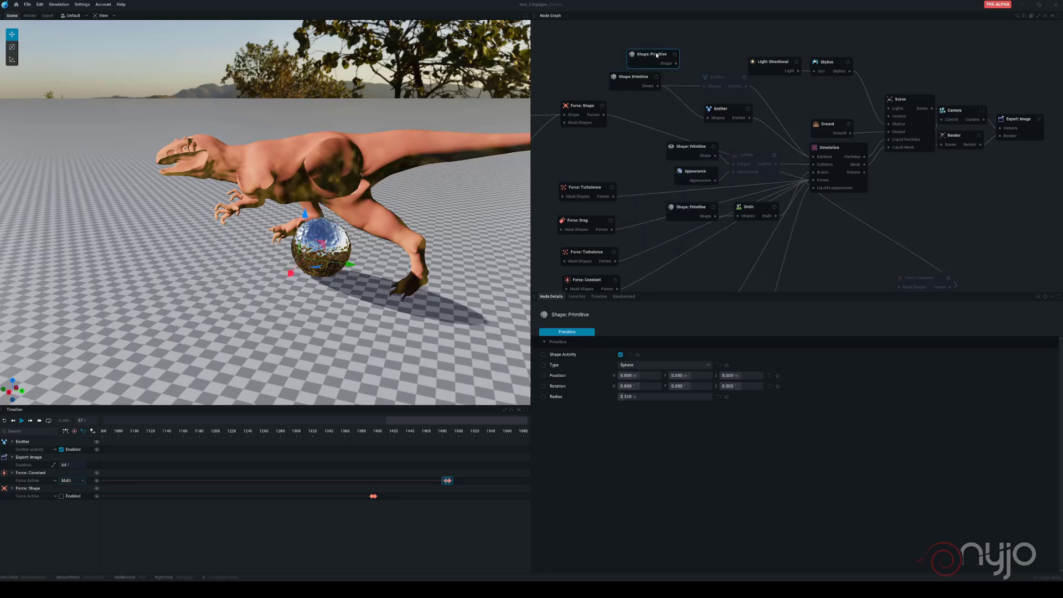
left_click_drag(657, 55, 707, 118)
left_click_drag(659, 86, 682, 118)
left_click(655, 108)
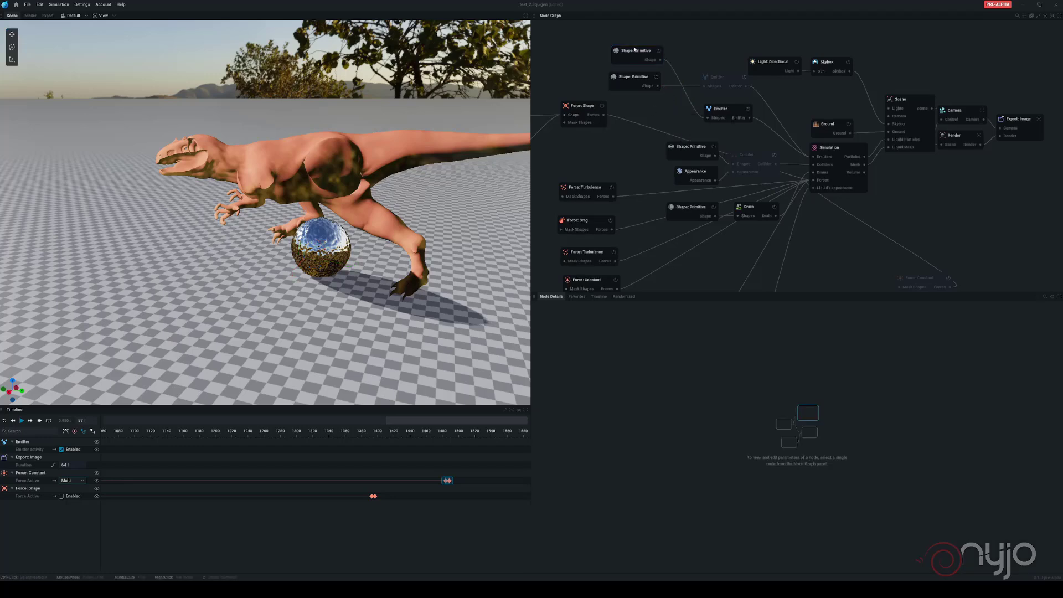
Step: Change the new Shape: Primitive node's type to Box
left_click(636, 51)
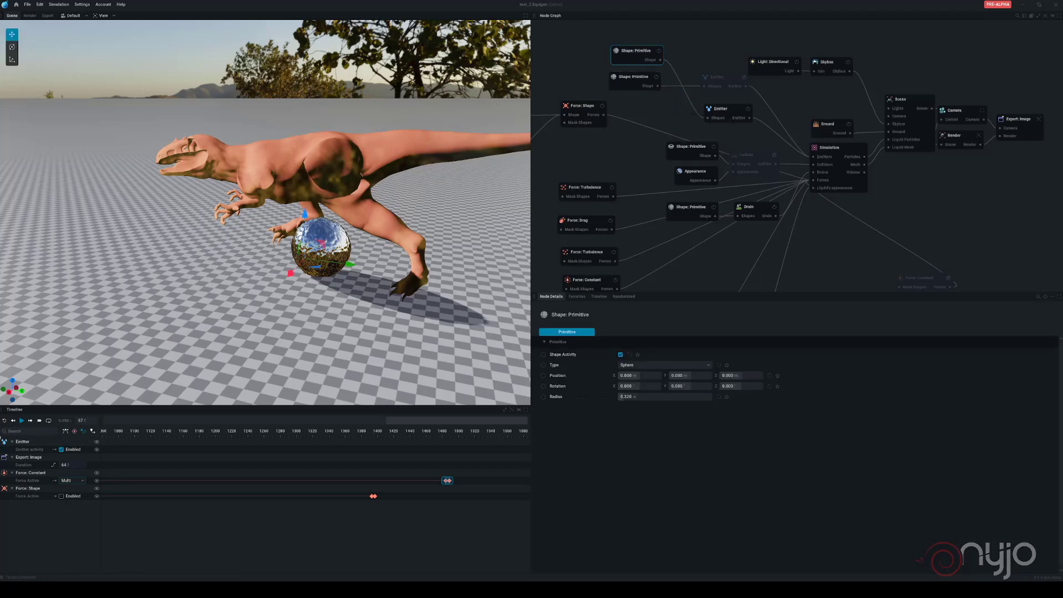
left_click(646, 366)
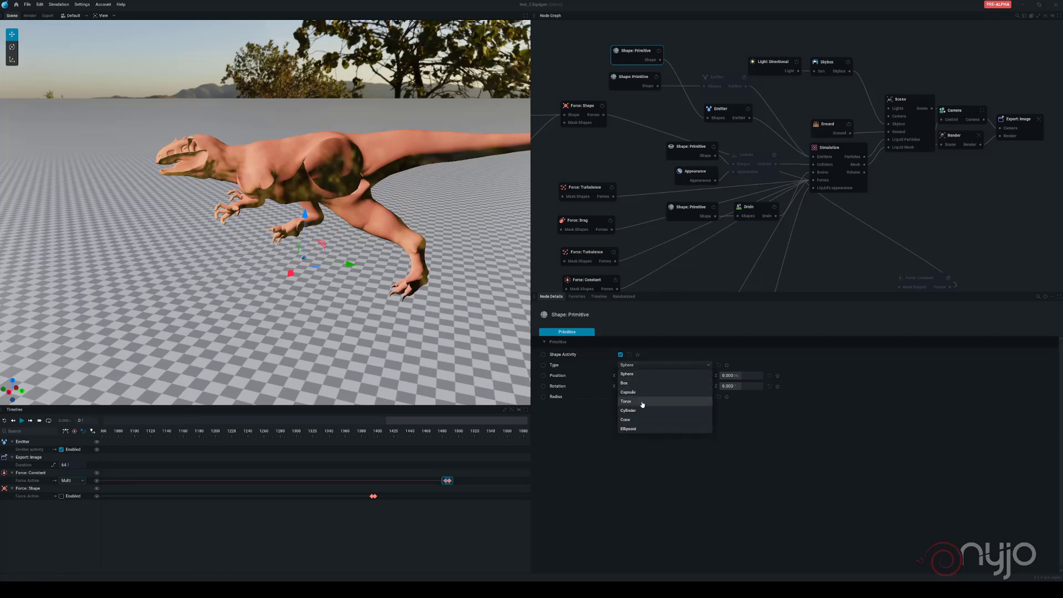
left_click(643, 384)
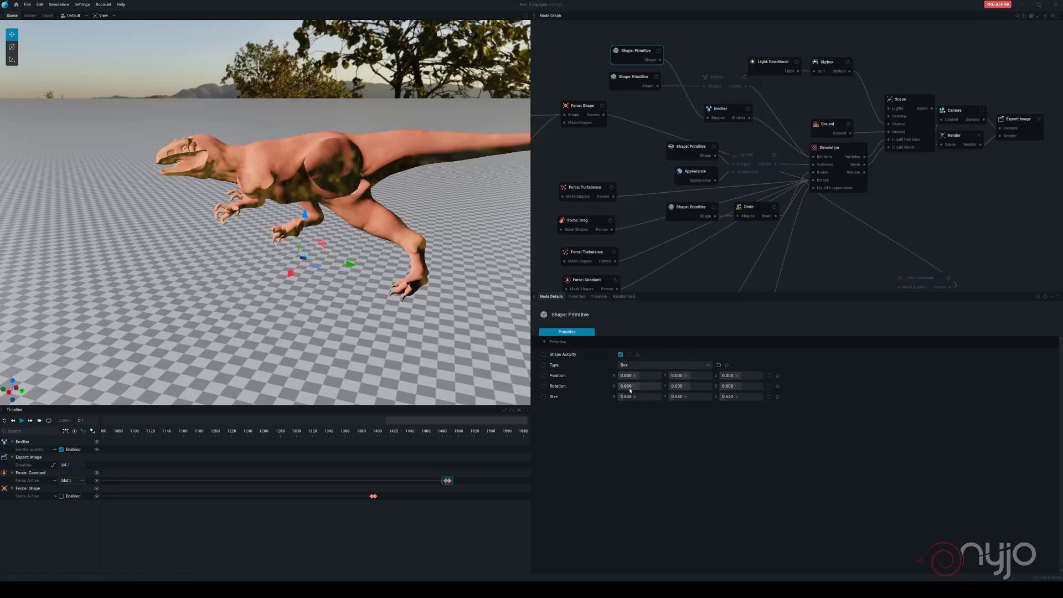
Step: Size the box primitive to 15 m in X and 30 m in Y to form a wide slab beneath the dinosaur
left_click_drag(629, 397, 712, 397)
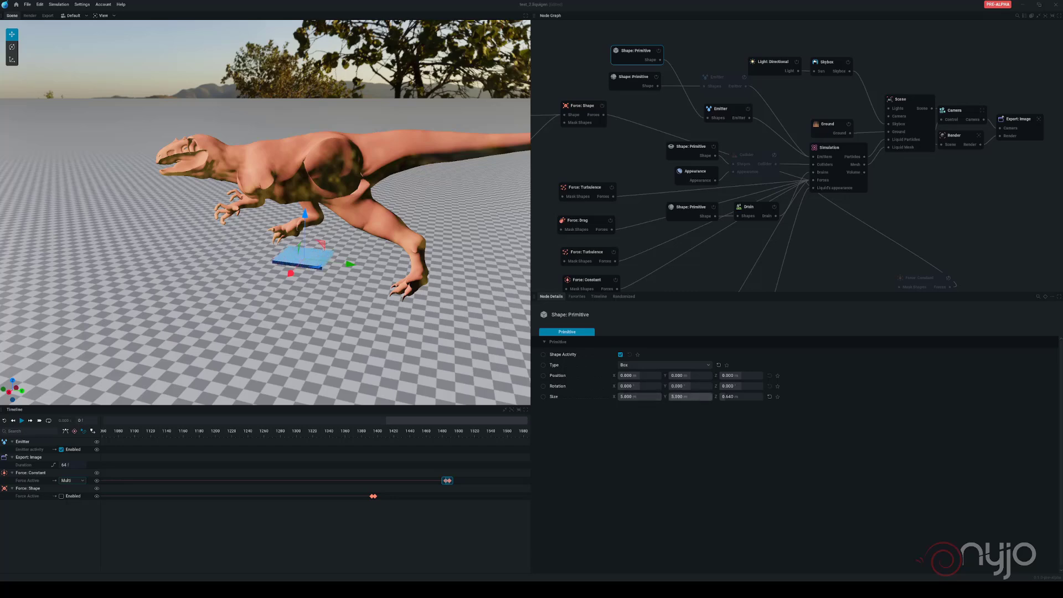
left_click(627, 397)
type("15")
key("Return")
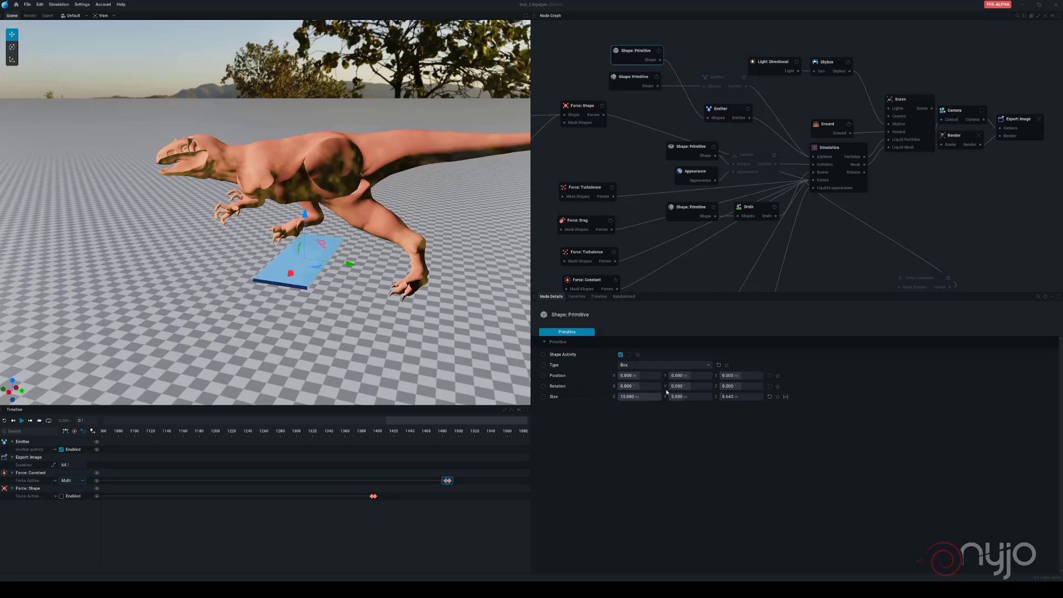
left_click(690, 397)
type("30")
key("Return")
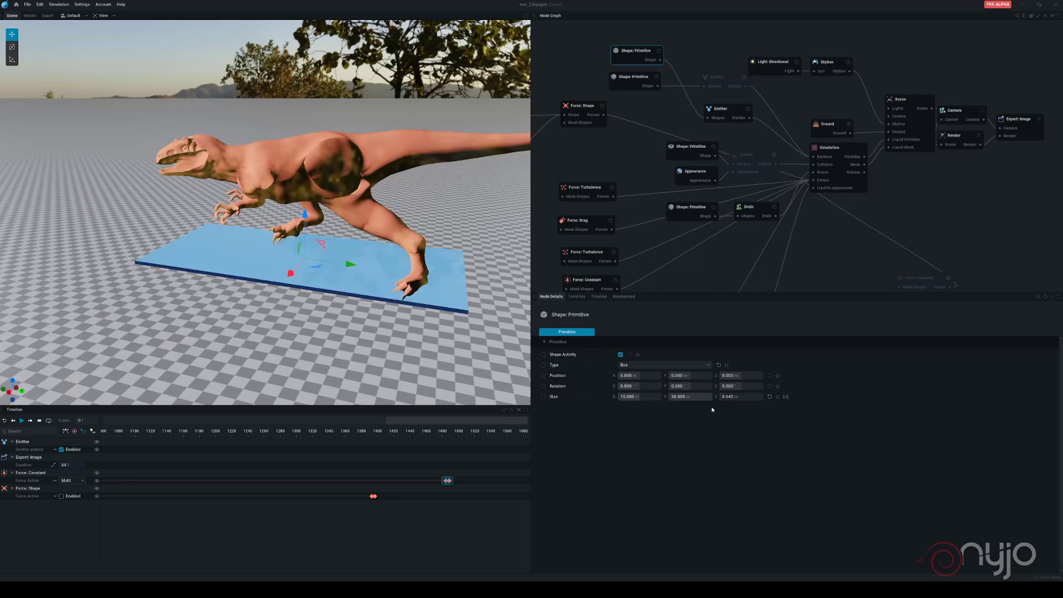
Step: Shift the slab slightly along the X axis and check its placement under the dinosaur from several angles
left_click_drag(395, 337, 232, 303)
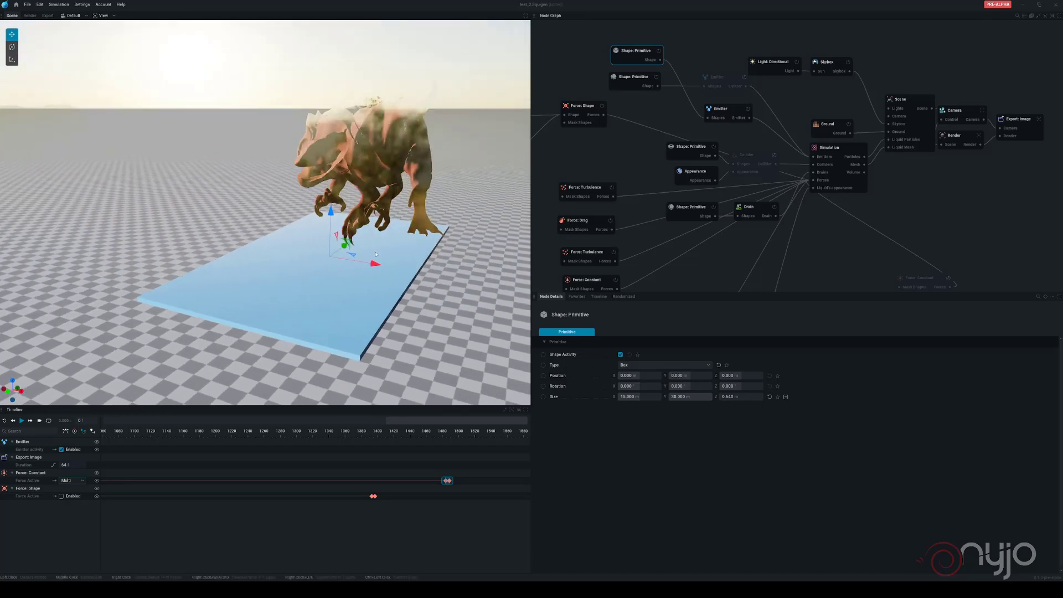
left_click_drag(374, 264, 418, 271)
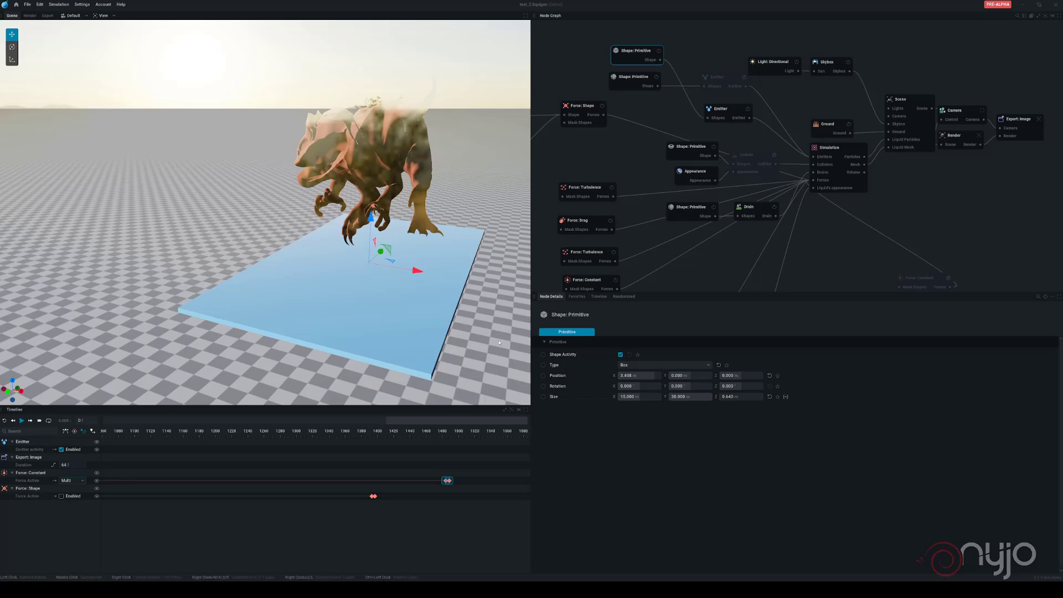
left_click_drag(500, 343, 403, 311)
middle_click_drag(515, 332, 466, 342)
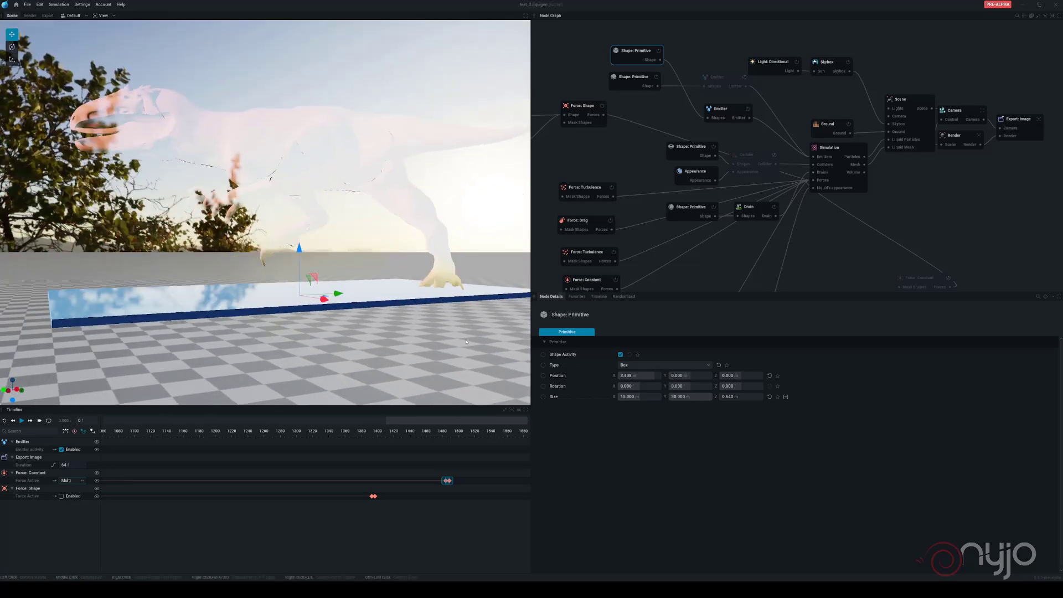
left_click_drag(466, 342, 326, 347)
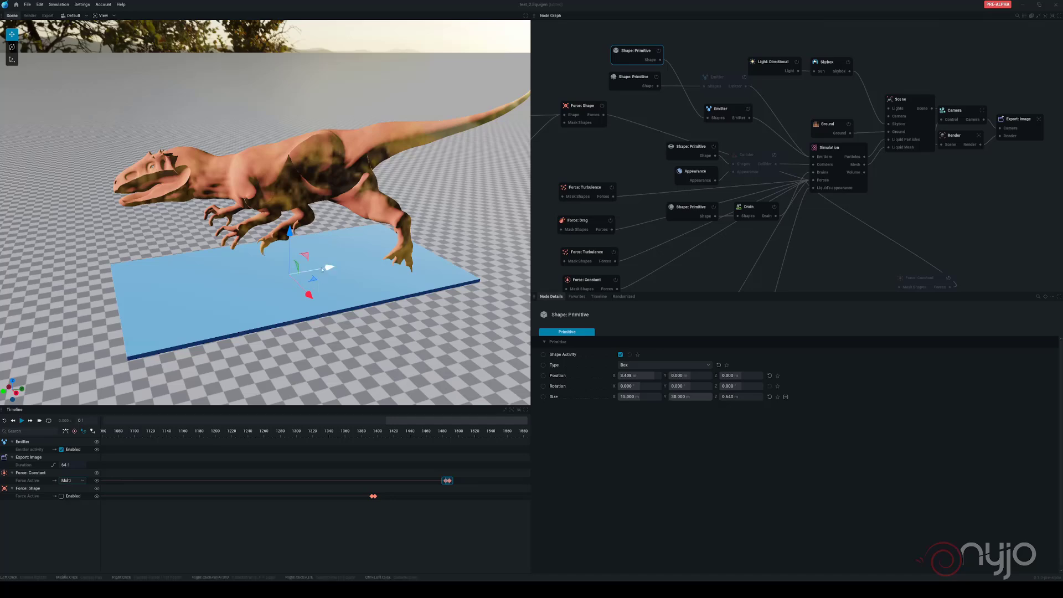
Step: Run the simulation to examine the liquid emitted from the wide slab, then stop and reset it
left_click(21, 421)
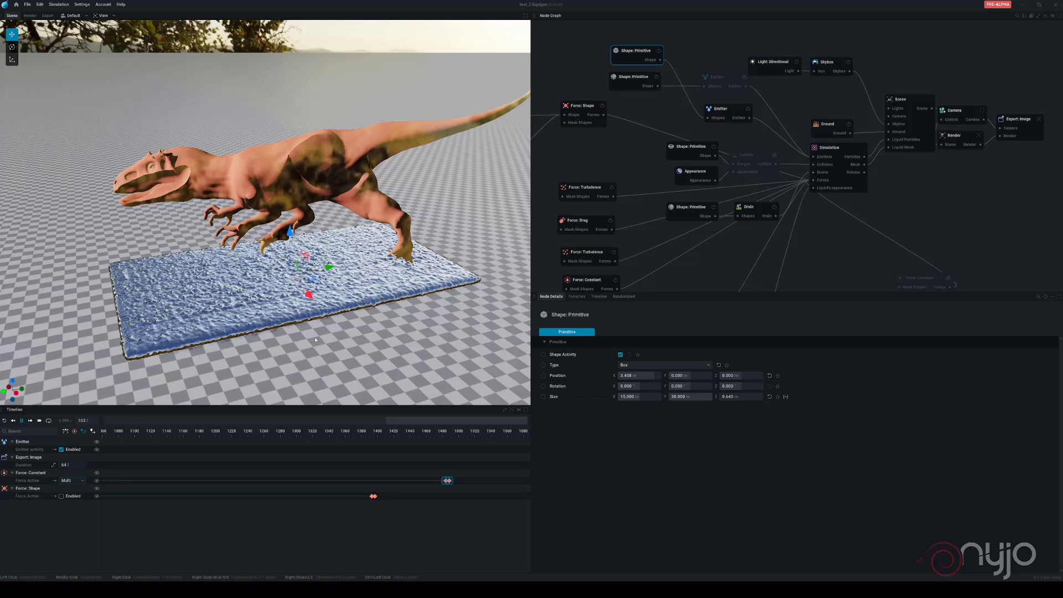
left_click_drag(316, 340, 349, 349)
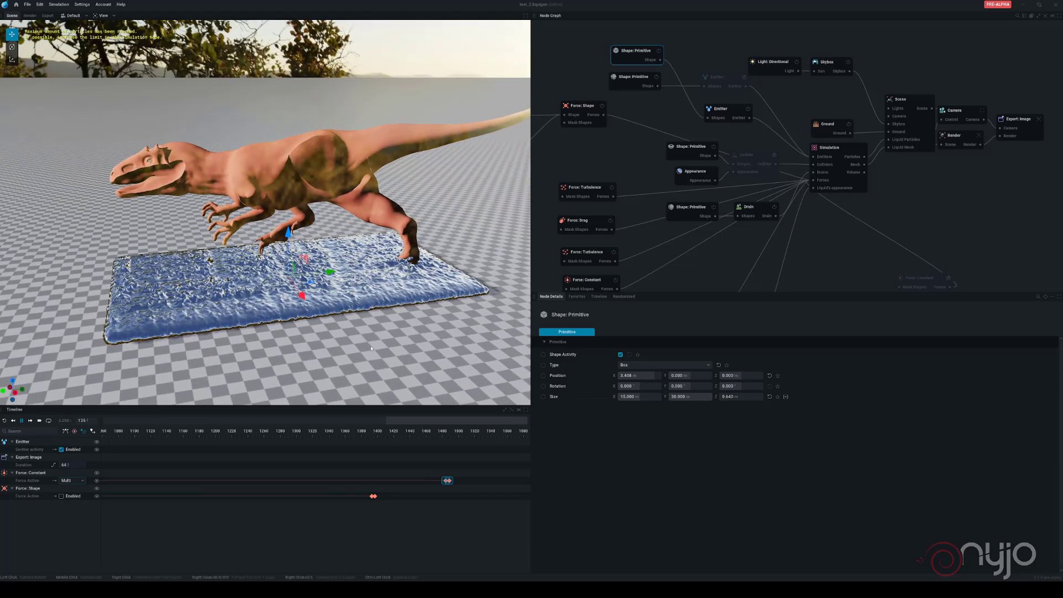
left_click(22, 421)
left_click(4, 422)
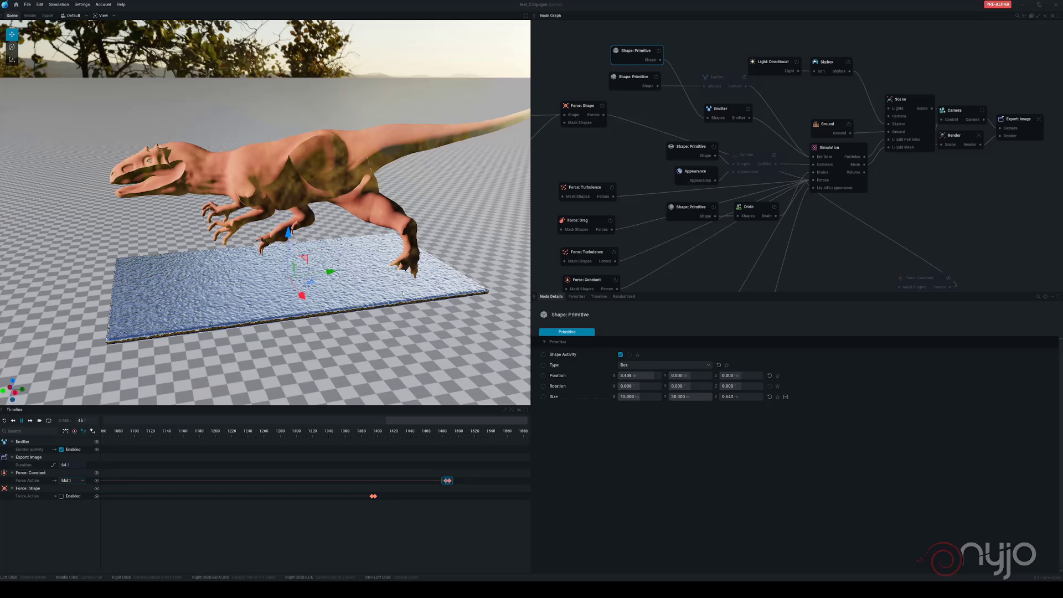
left_click(22, 422)
left_click(4, 421)
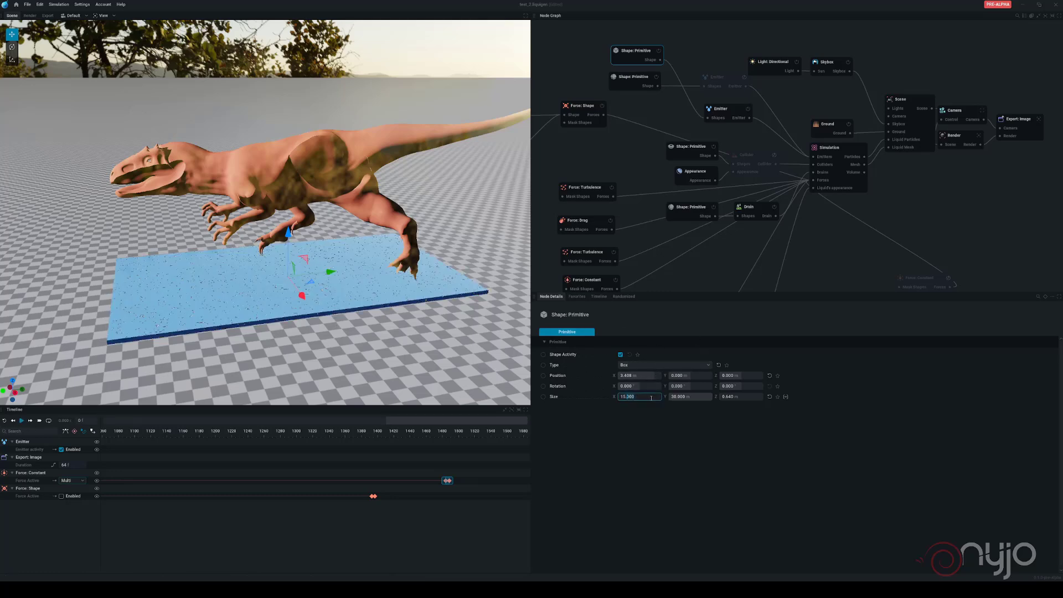
Step: Resize the emitter box to 5 m in X, 5 m in Y and 2 m in Z
type("5")
key("Return")
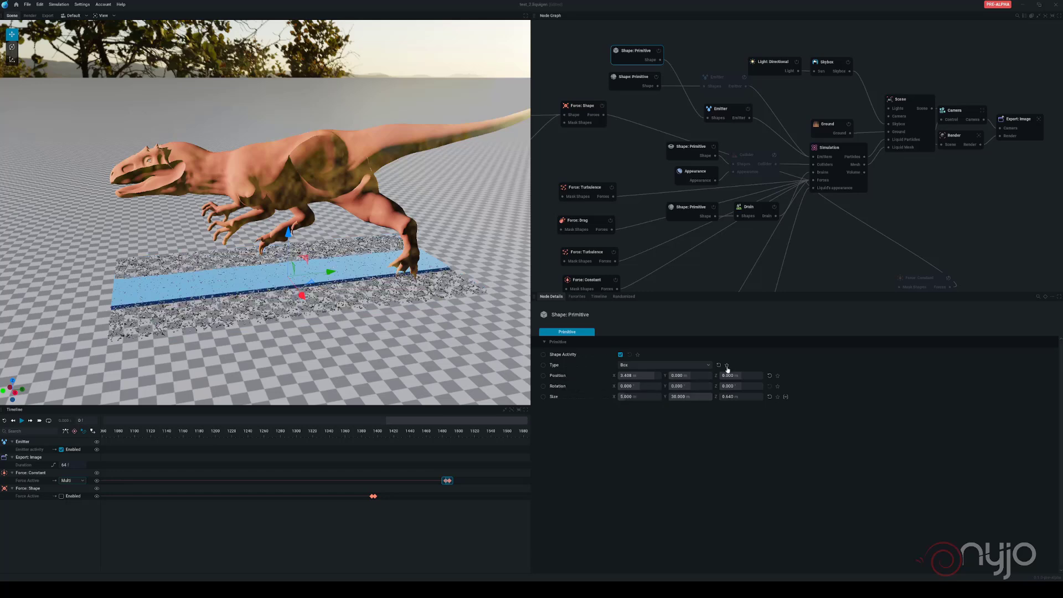
left_click(684, 397)
left_click_drag(693, 396, 695, 397)
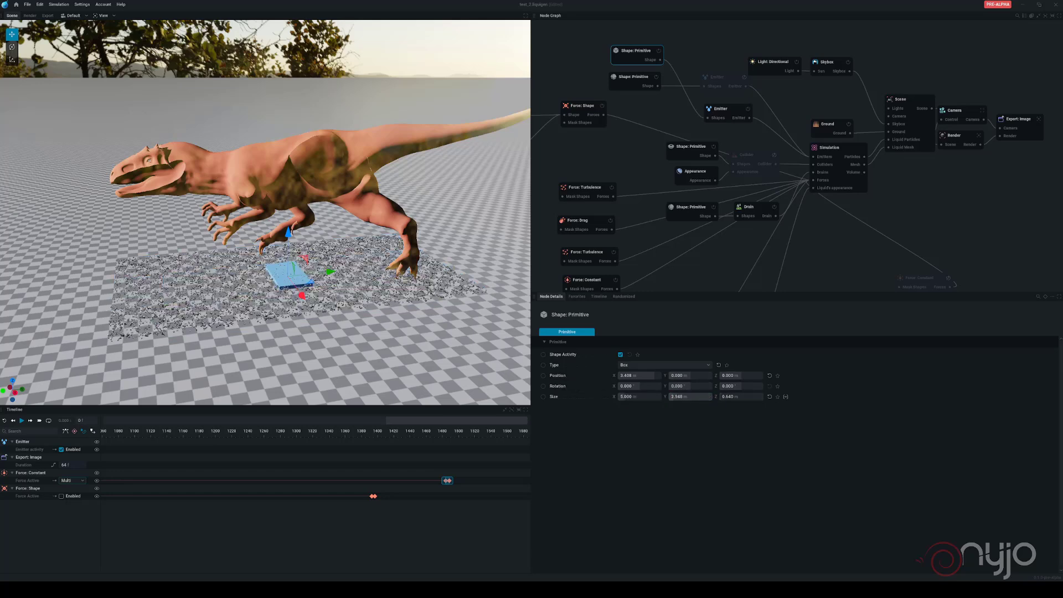
double_click(702, 395)
type("5")
key("Return")
left_click(749, 397)
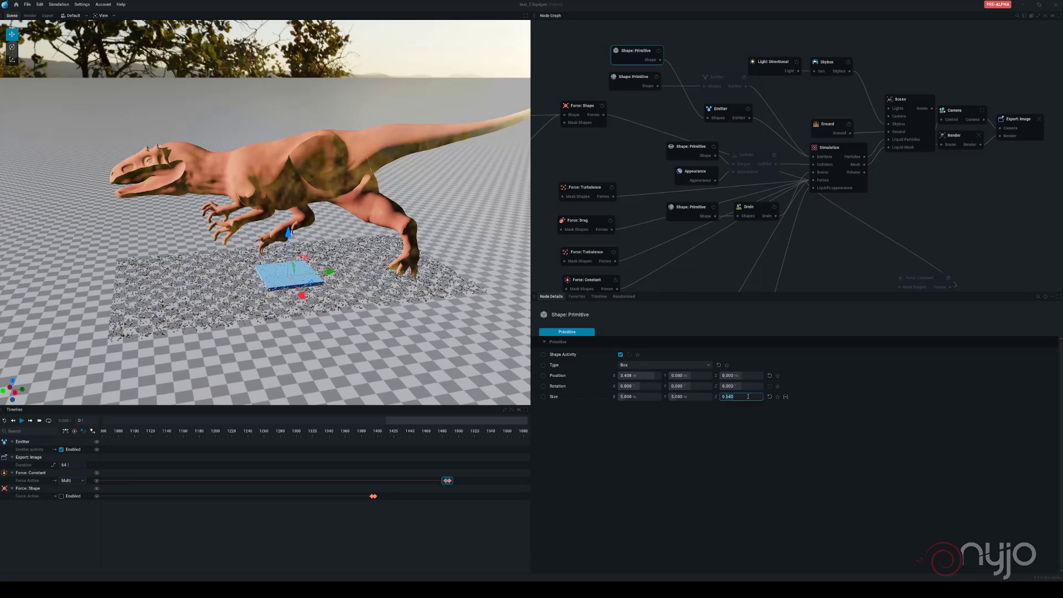
type("2")
key("Return")
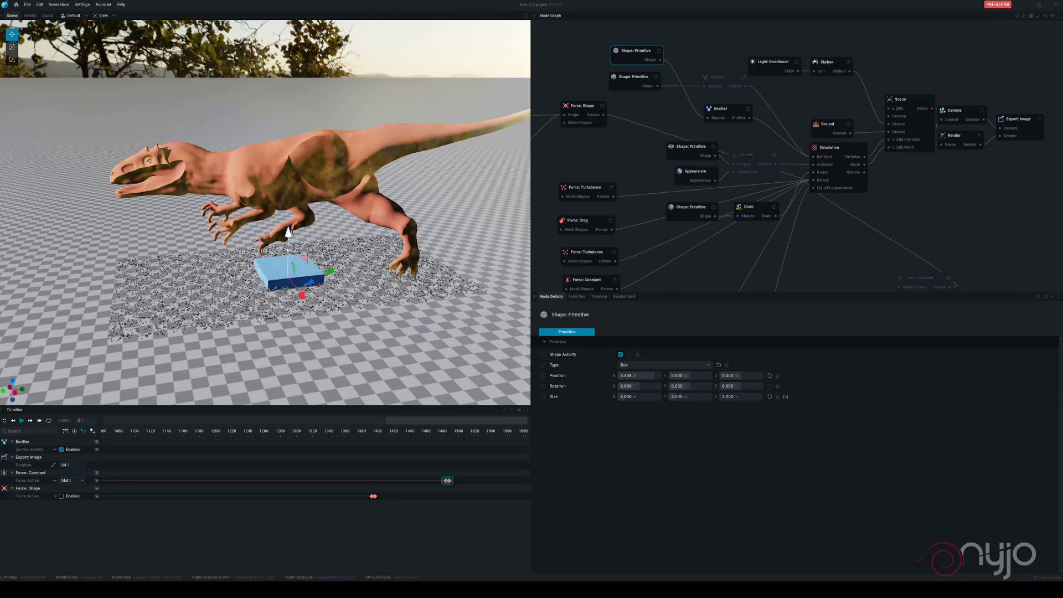
Step: Raise the box slightly above the floor and move it under the dinosaur's hind foot
mouse_move(289, 233)
left_mouse_down()
mouse_move(288, 211)
mouse_move(289, 220)
left_mouse_up()
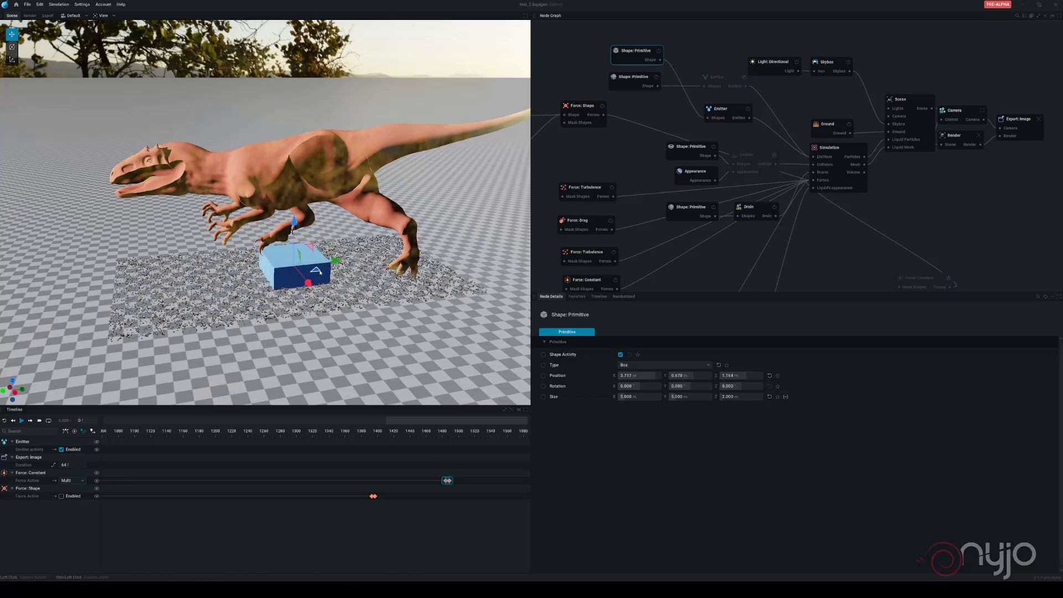
left_click_drag(313, 268, 430, 276)
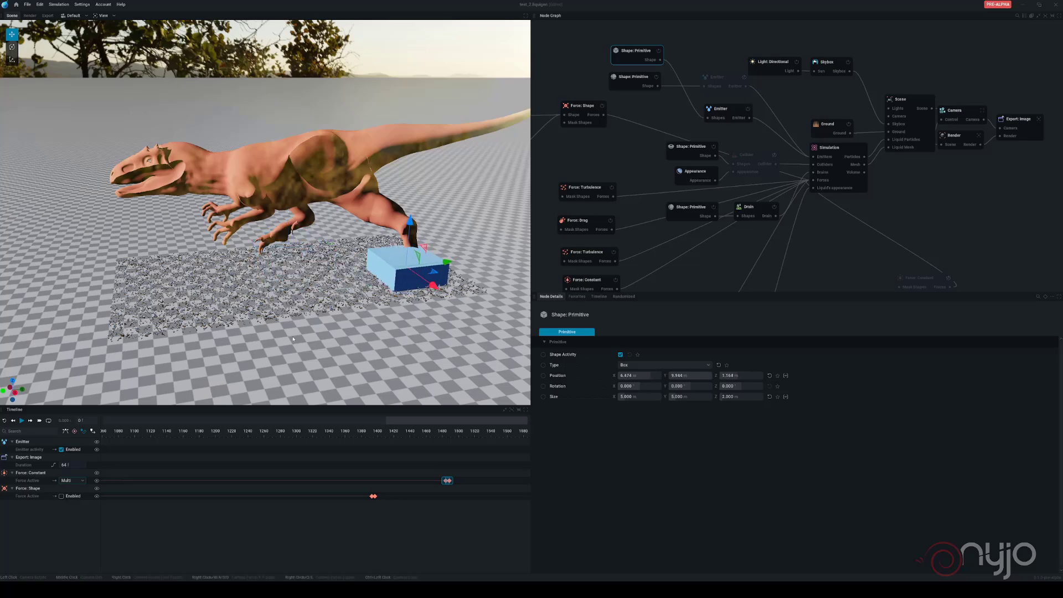
left_click_drag(293, 339, 391, 238)
left_click_drag(437, 271, 338, 233)
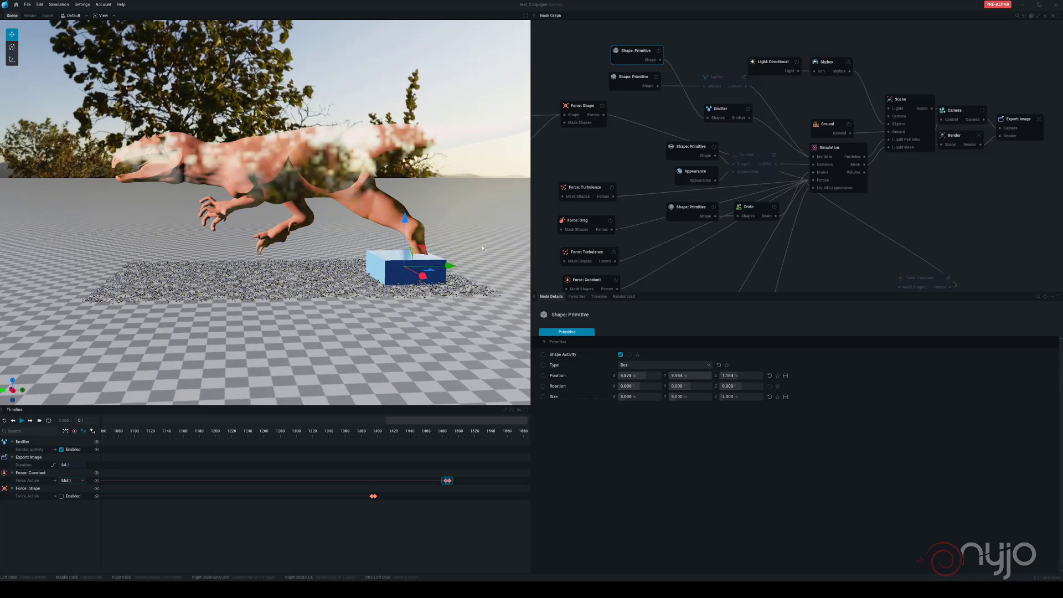
Step: Run the simulation and examine from both sides how the liquid from the box emitter climbs the dinosaur's hind leg
left_click(27, 421)
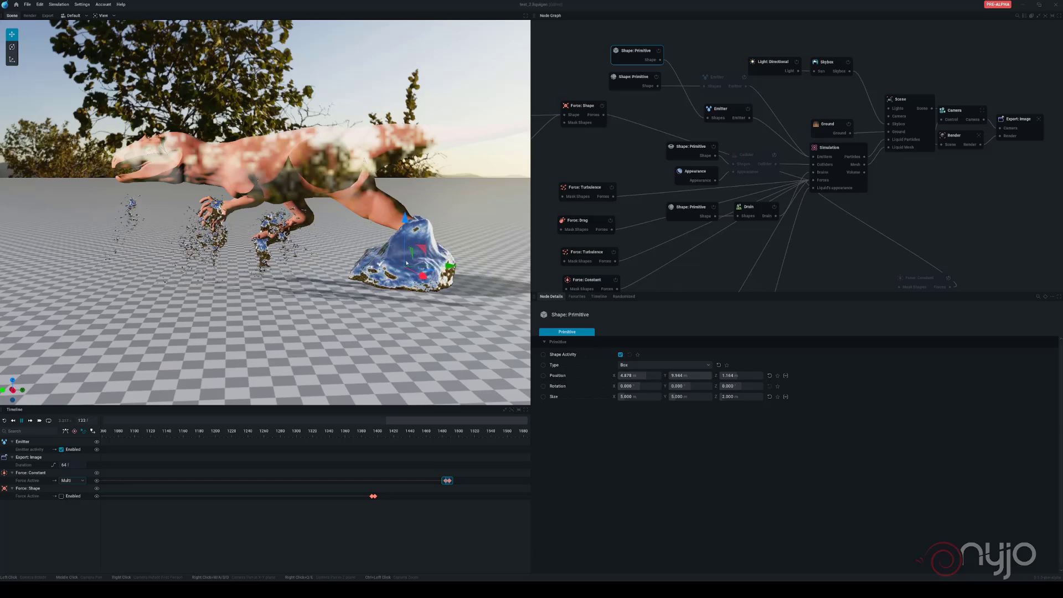
left_click_drag(407, 264, 363, 311)
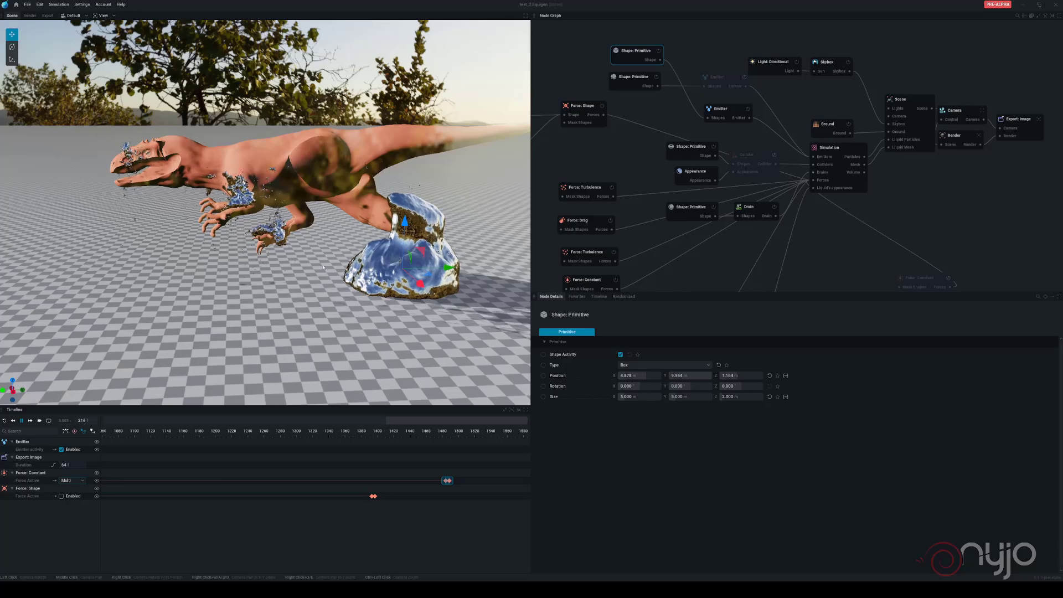
left_click_drag(323, 267, 277, 222)
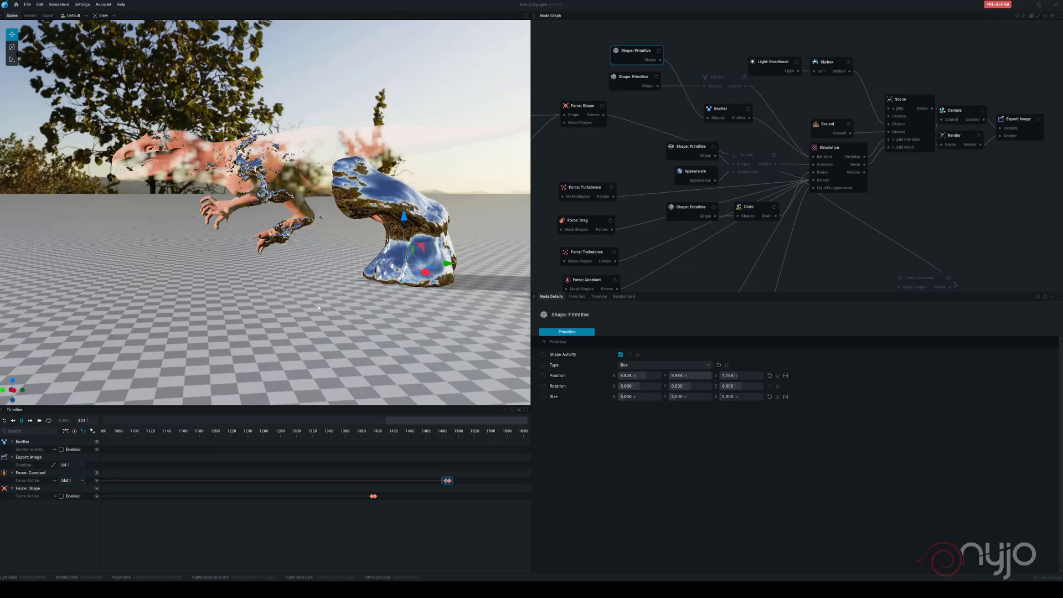
left_click_drag(319, 308, 285, 325)
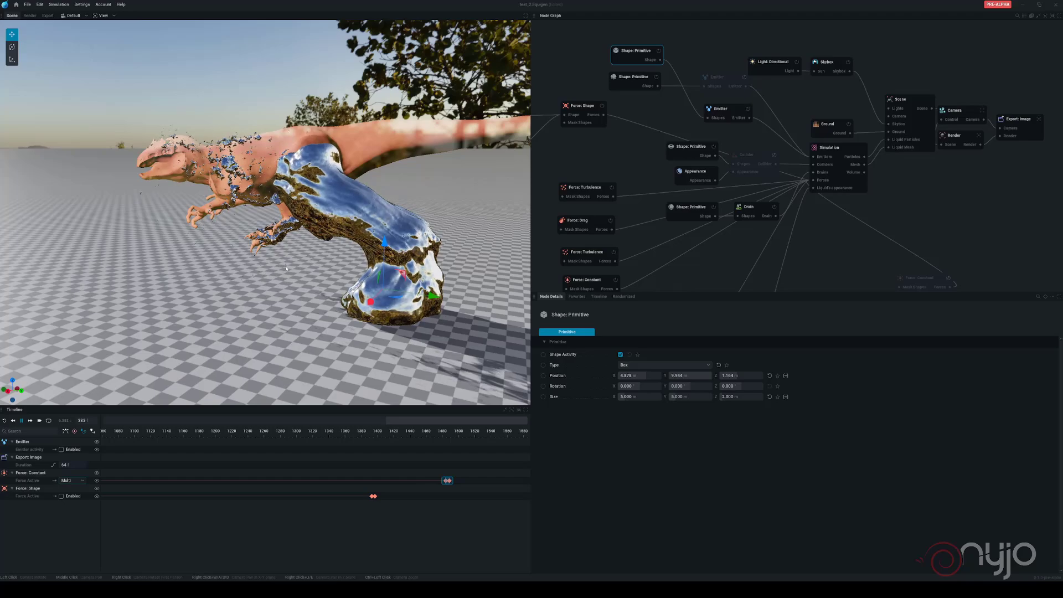
left_click_drag(286, 269, 372, 243)
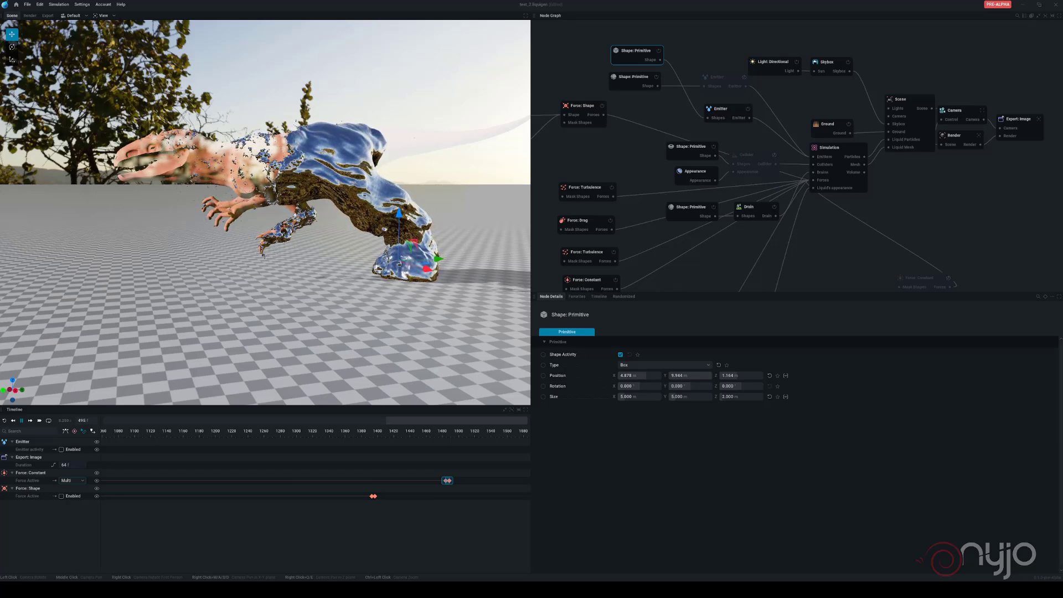
left_click_drag(330, 270, 551, 298)
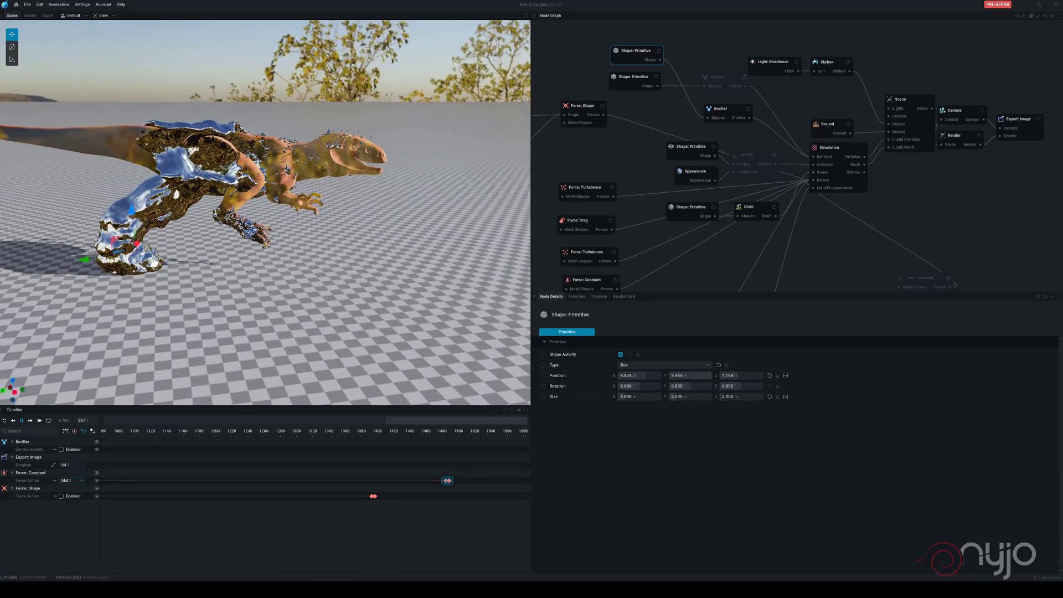
Step: Examine the liquid's spread along the dinosaur's back, belly and tail from raised and side views while the simulation runs
left_click_drag(193, 288, 161, 269)
middle_click_drag(161, 269, 190, 272)
left_click_drag(190, 272, 423, 218)
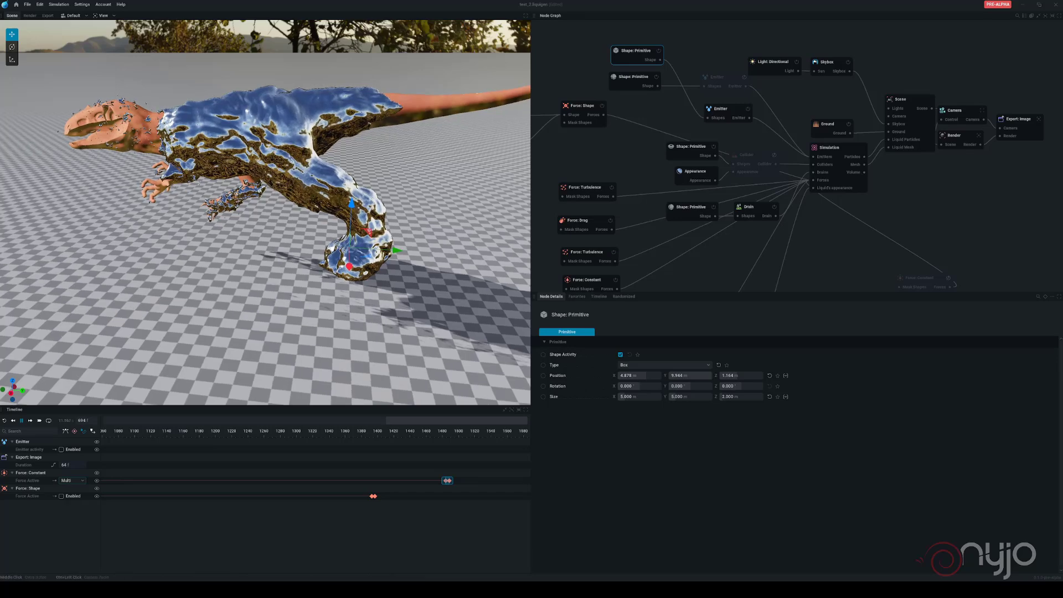
middle_click_drag(324, 126, 331, 186)
left_click_drag(202, 255, 235, 230)
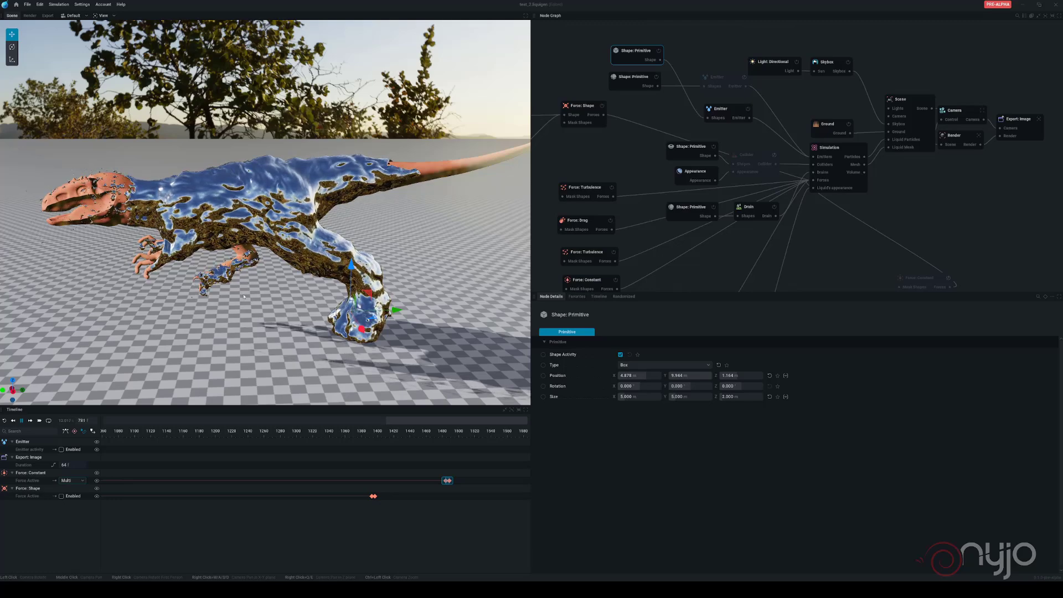
left_click_drag(244, 297, 241, 326)
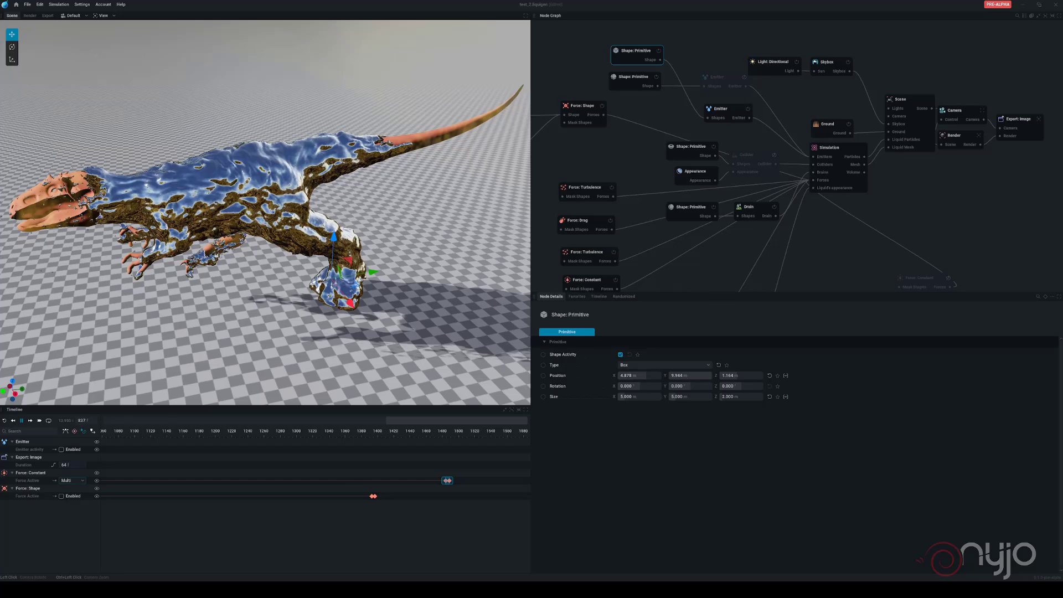
mouse_move(243, 322)
left_mouse_down()
mouse_move(200, 338)
mouse_move(236, 307)
mouse_move(244, 332)
mouse_move(233, 302)
mouse_move(239, 322)
left_mouse_up()
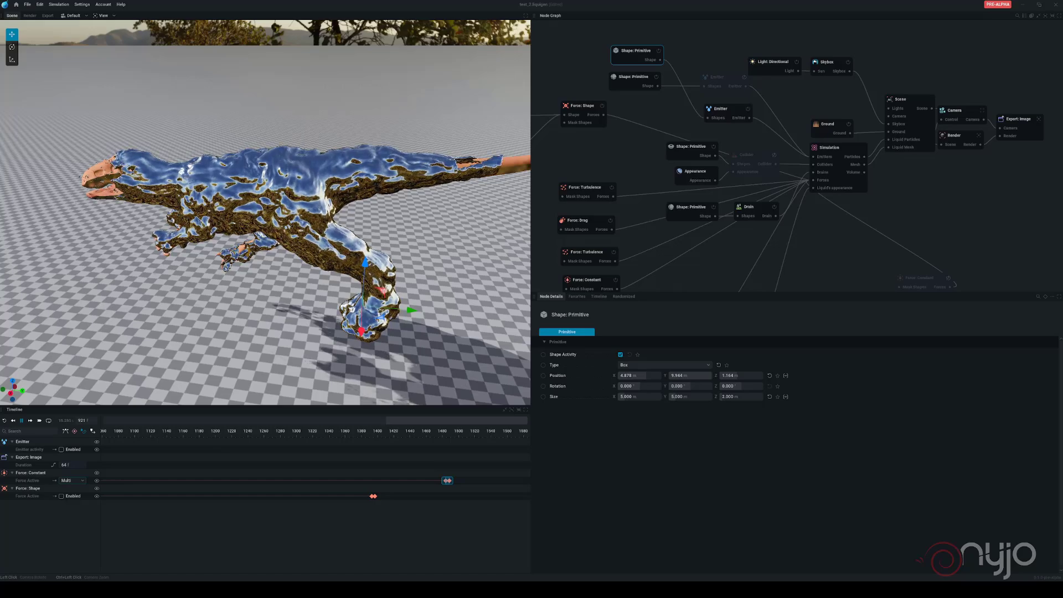
mouse_move(240, 322)
left_mouse_down()
mouse_move(264, 335)
mouse_move(224, 318)
left_mouse_up()
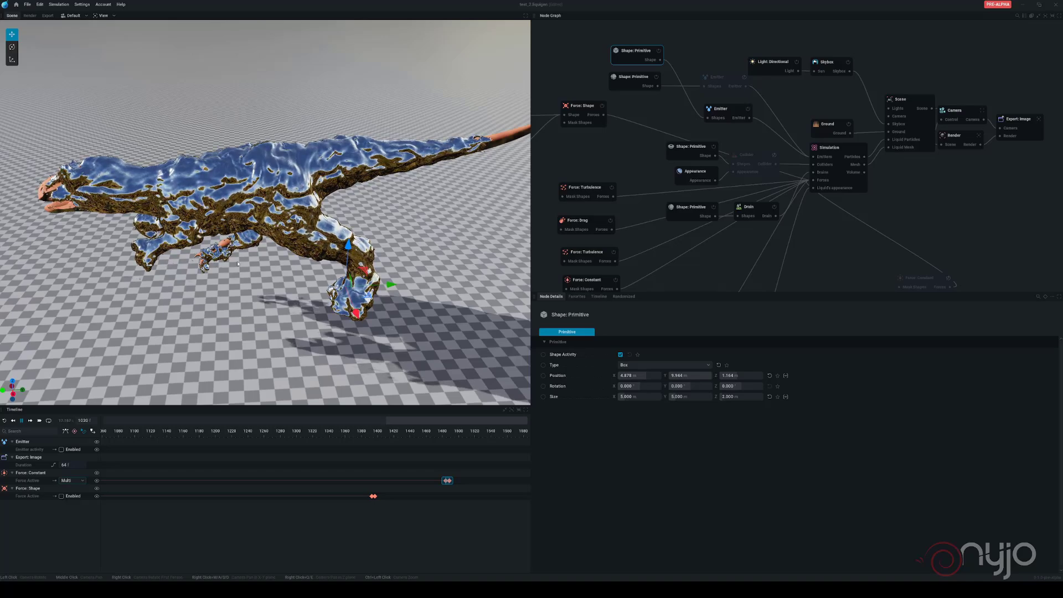
Step: Inspect the liquid coating on the dinosaur's head and forelimbs from front and low side angles
left_click_drag(237, 263, 324, 233)
middle_click_drag(324, 232, 377, 196)
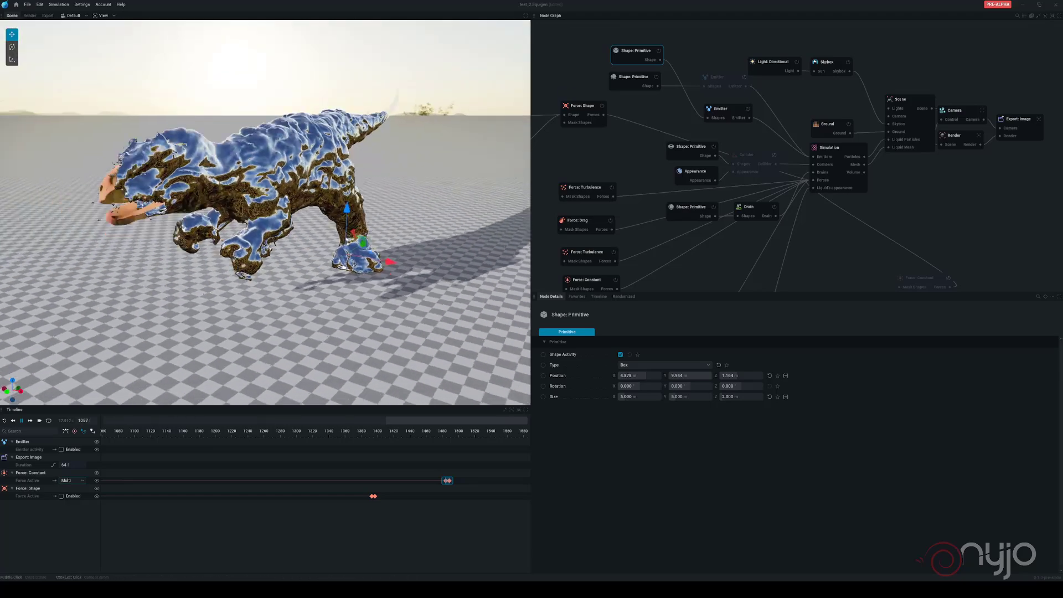
middle_click_drag(177, 308, 202, 314)
mouse_move(246, 331)
left_mouse_down()
mouse_move(169, 310)
mouse_move(254, 327)
left_mouse_up()
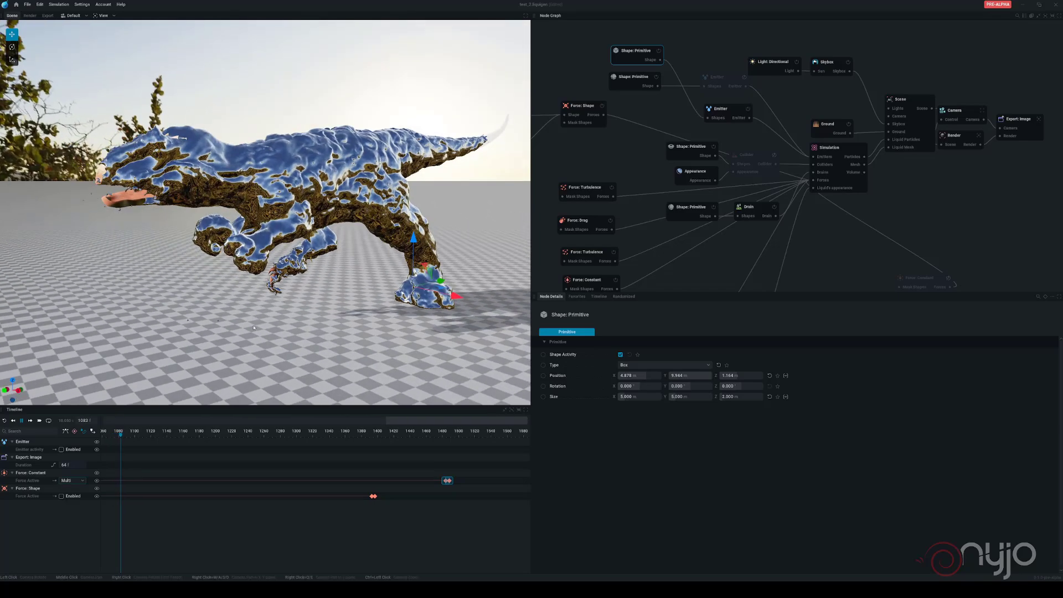
middle_click_drag(301, 329, 254, 322)
left_click_drag(266, 327, 324, 335)
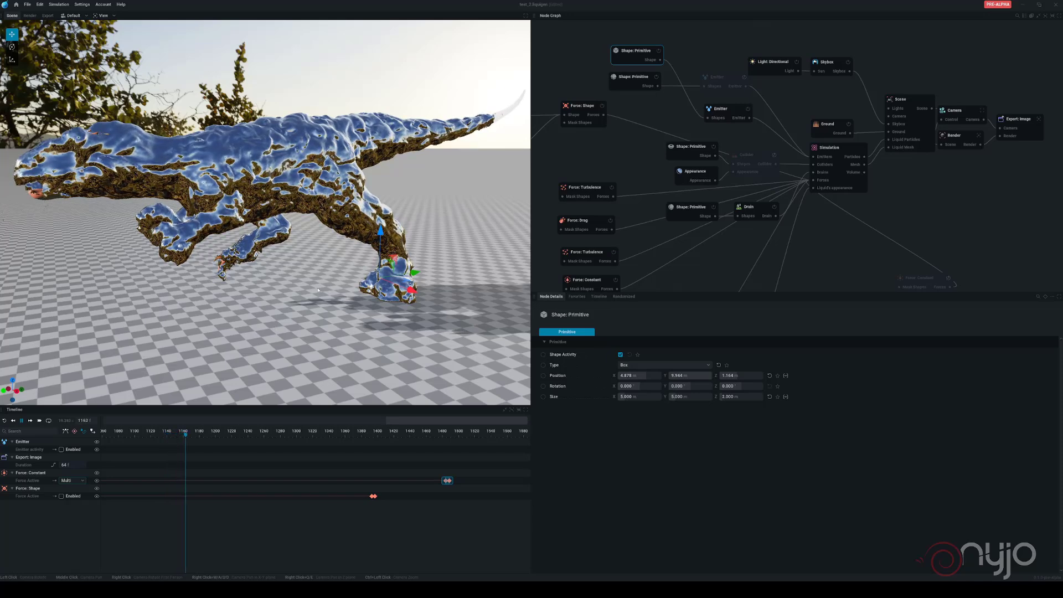
mouse_move(275, 327)
left_mouse_down()
mouse_move(269, 306)
mouse_move(287, 337)
left_mouse_up()
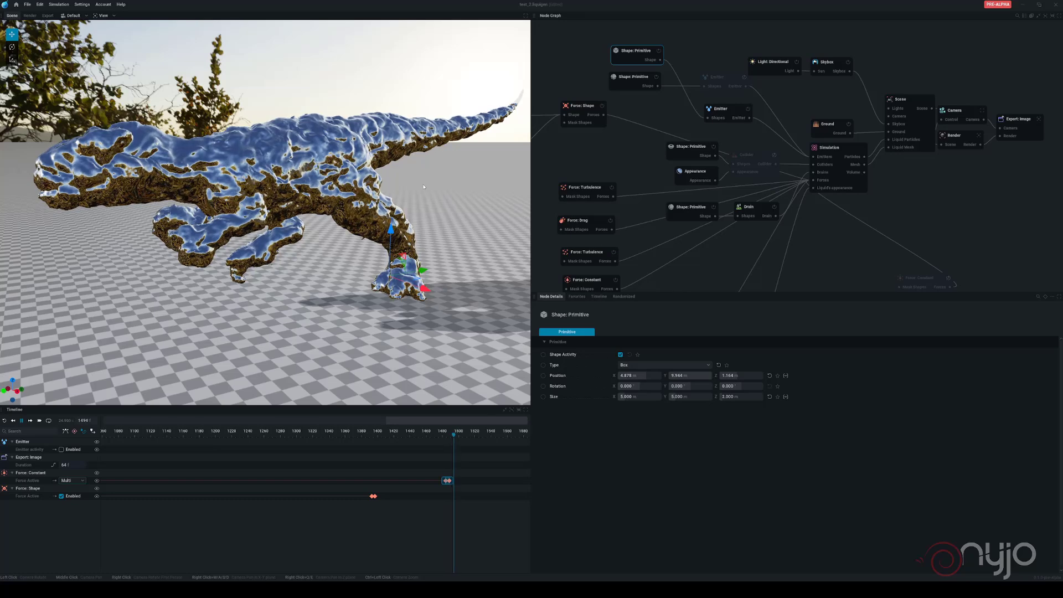
Step: Observe the liquid's behavior around the dinosaur and floor after the timeline's force keyframes, then pause the simulation
scroll(386, 310, "down", 1)
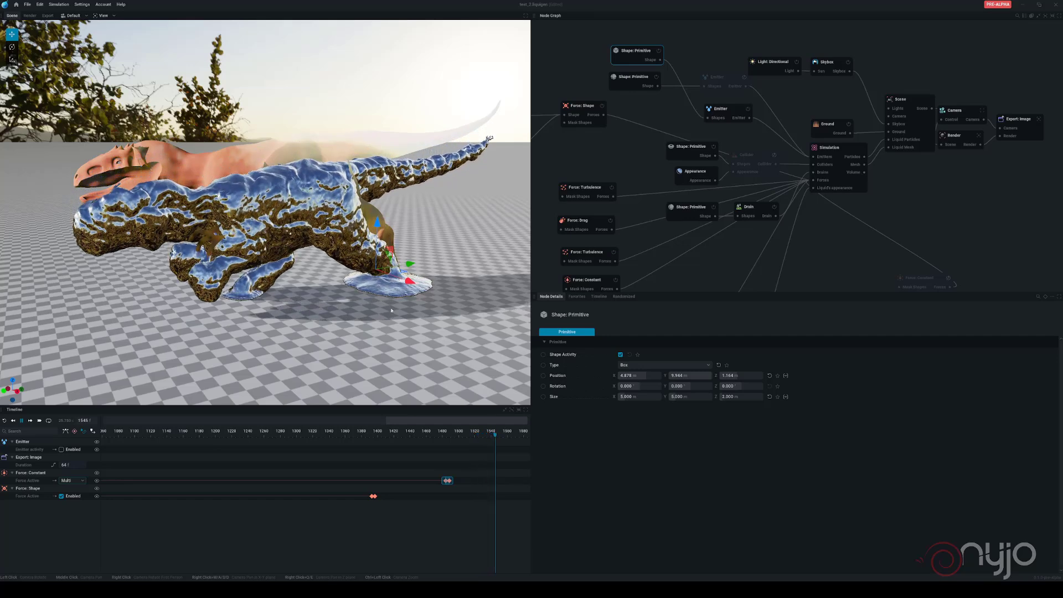
mouse_move(311, 327)
left_mouse_down()
mouse_move(316, 383)
mouse_move(310, 328)
mouse_move(288, 316)
mouse_move(320, 339)
mouse_move(311, 321)
left_mouse_up()
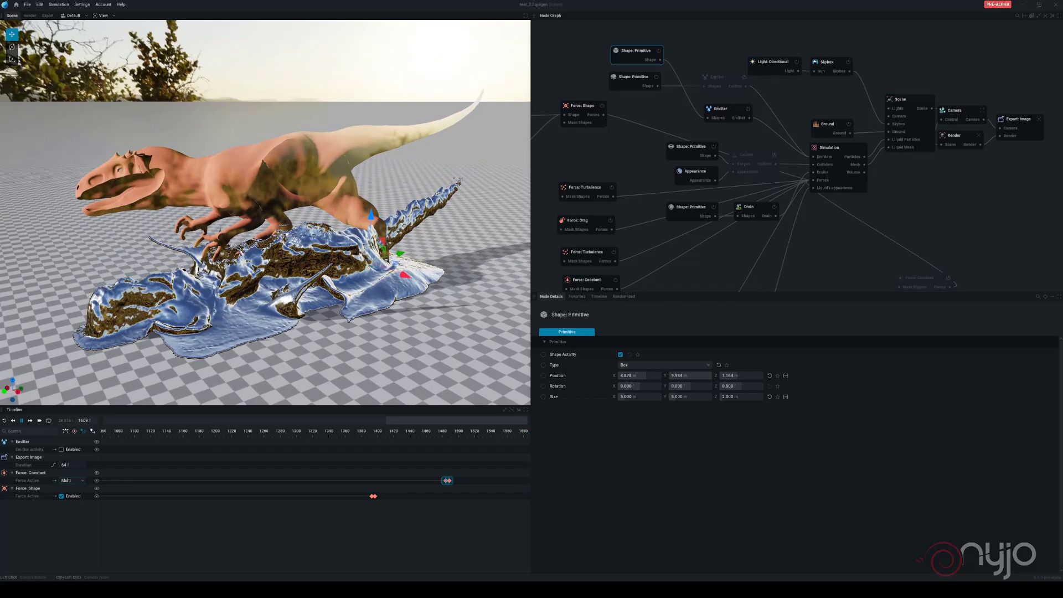
left_click_drag(243, 299, 415, 243)
left_click_drag(310, 238, 117, 252)
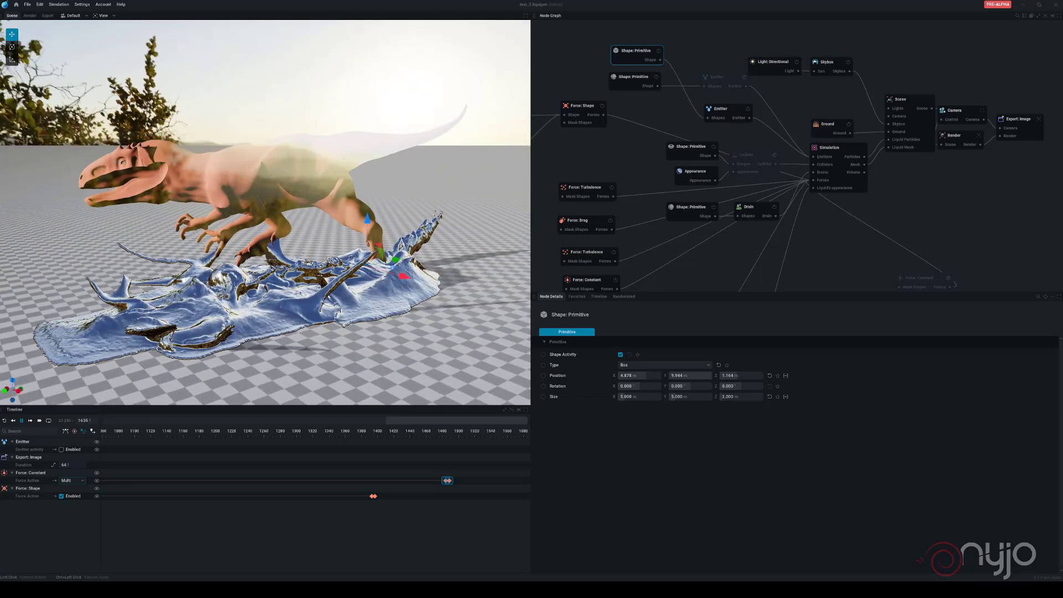
mouse_move(266, 244)
left_mouse_down()
mouse_move(185, 276)
mouse_move(310, 227)
mouse_move(260, 251)
left_mouse_up()
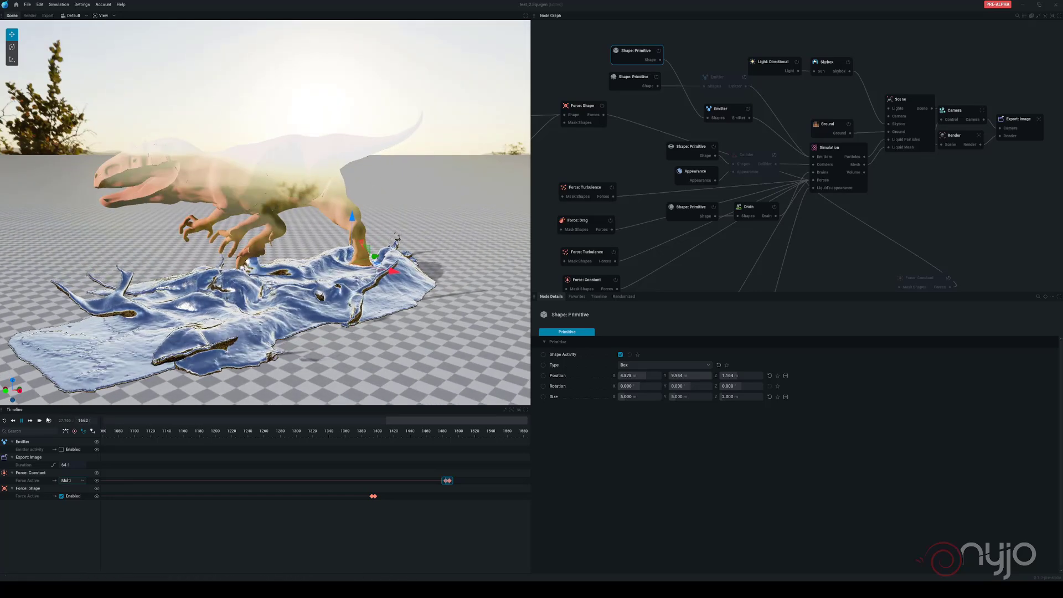
left_click(19, 422)
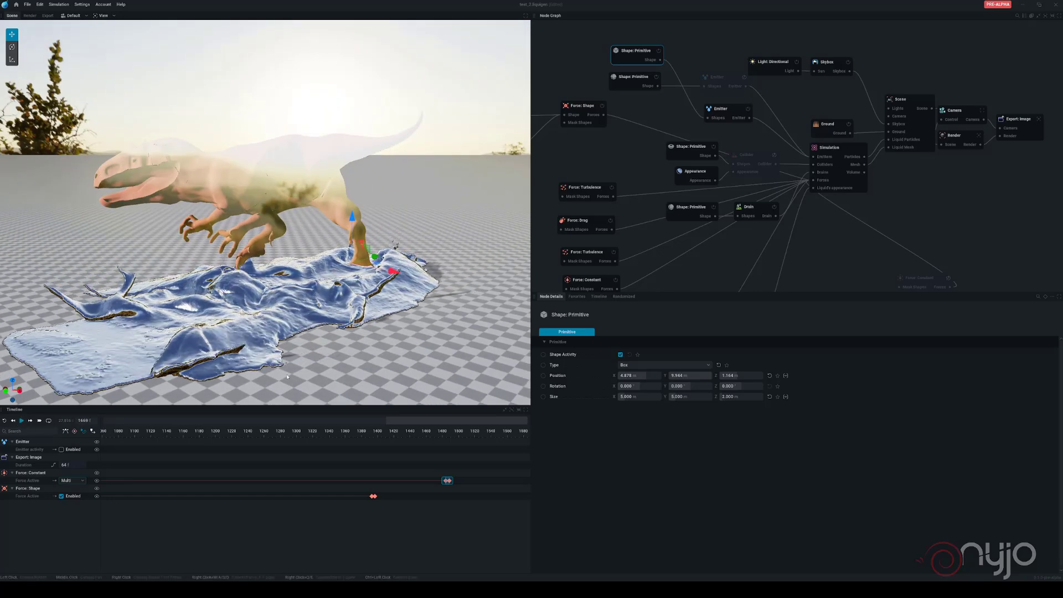